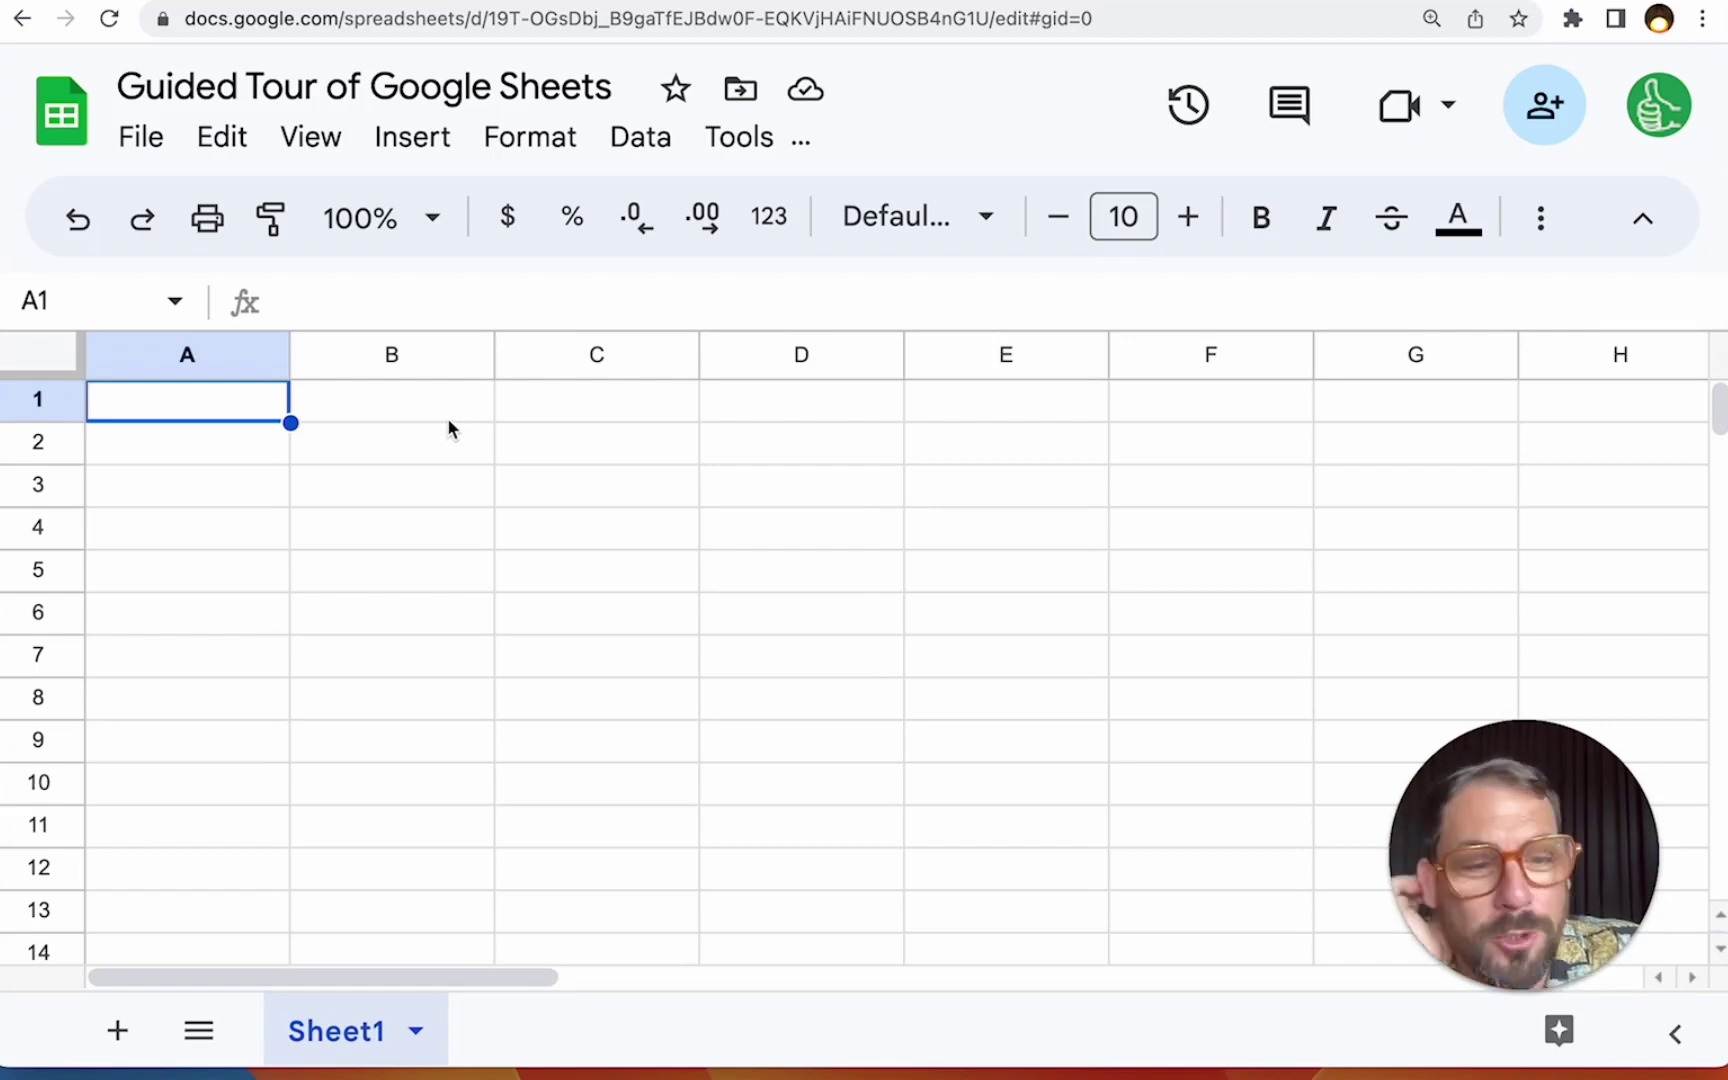
# Enter Task 1 and Task 2 in A1:A2 and fill the series down to Task 13 in A13.
pyautogui.click(477, 404)
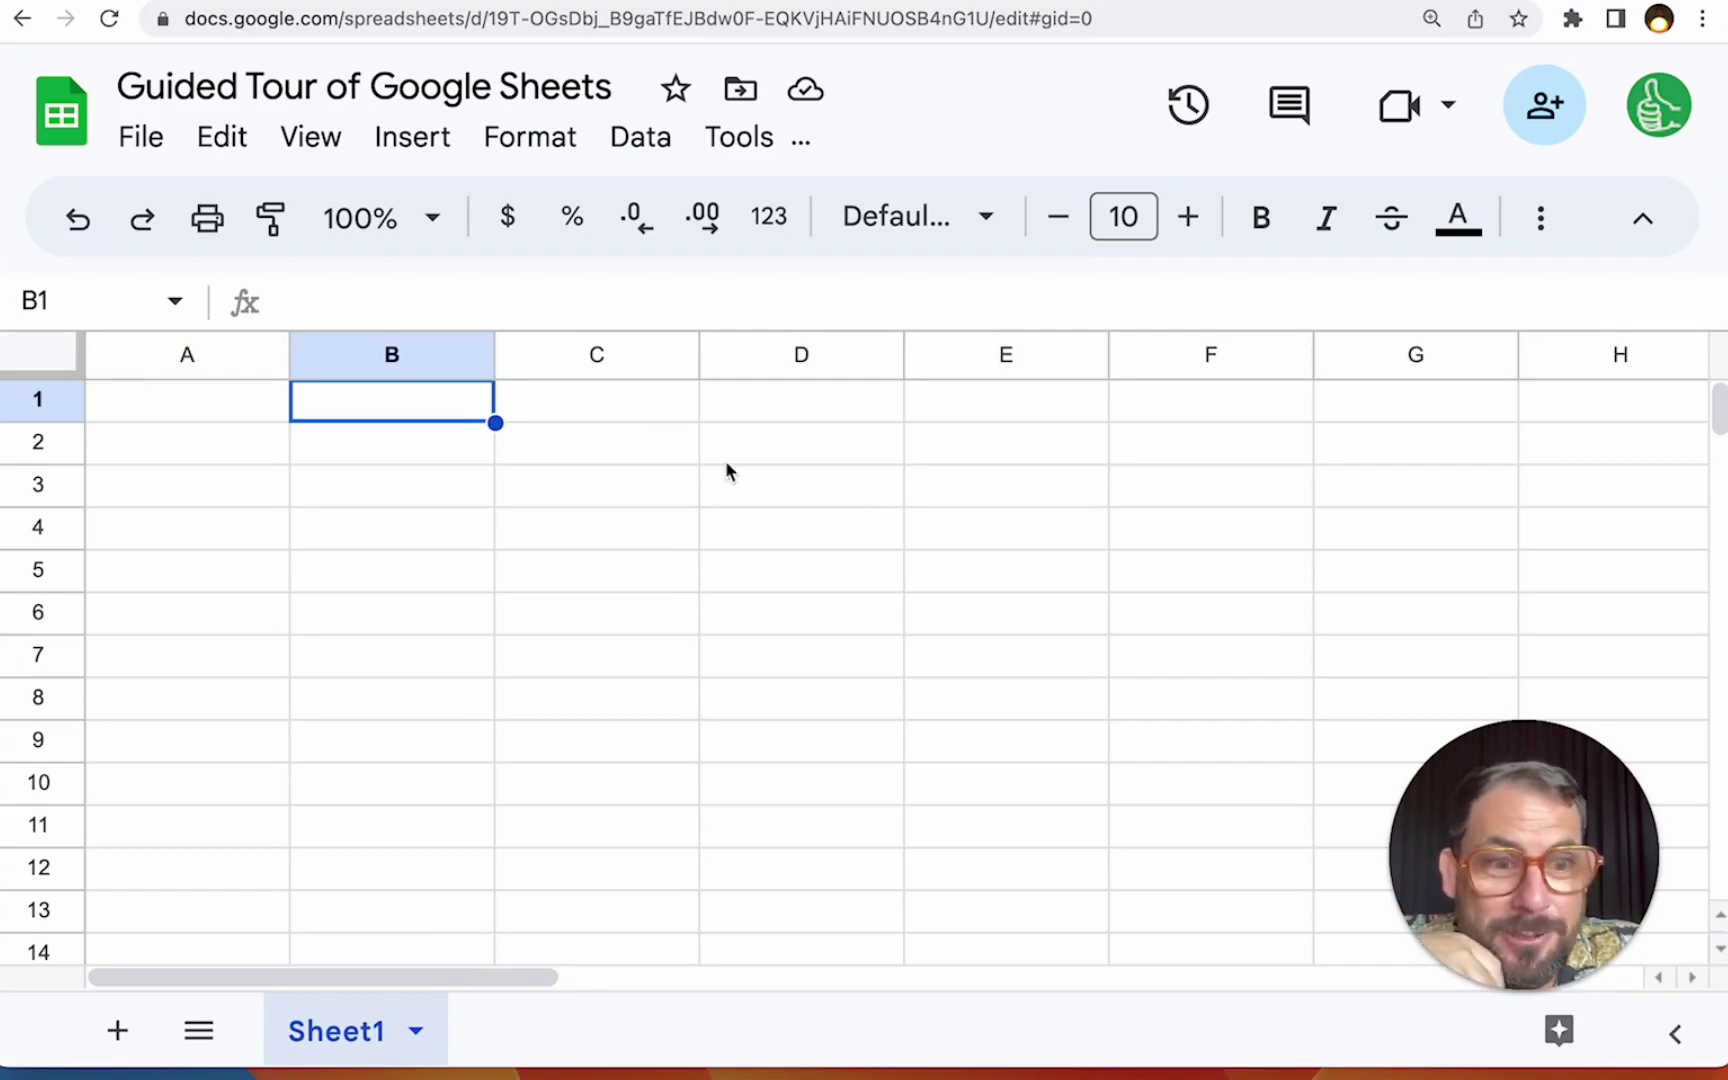
pyautogui.moveTo(1453, 833); pyautogui.dragTo(1428, 790)
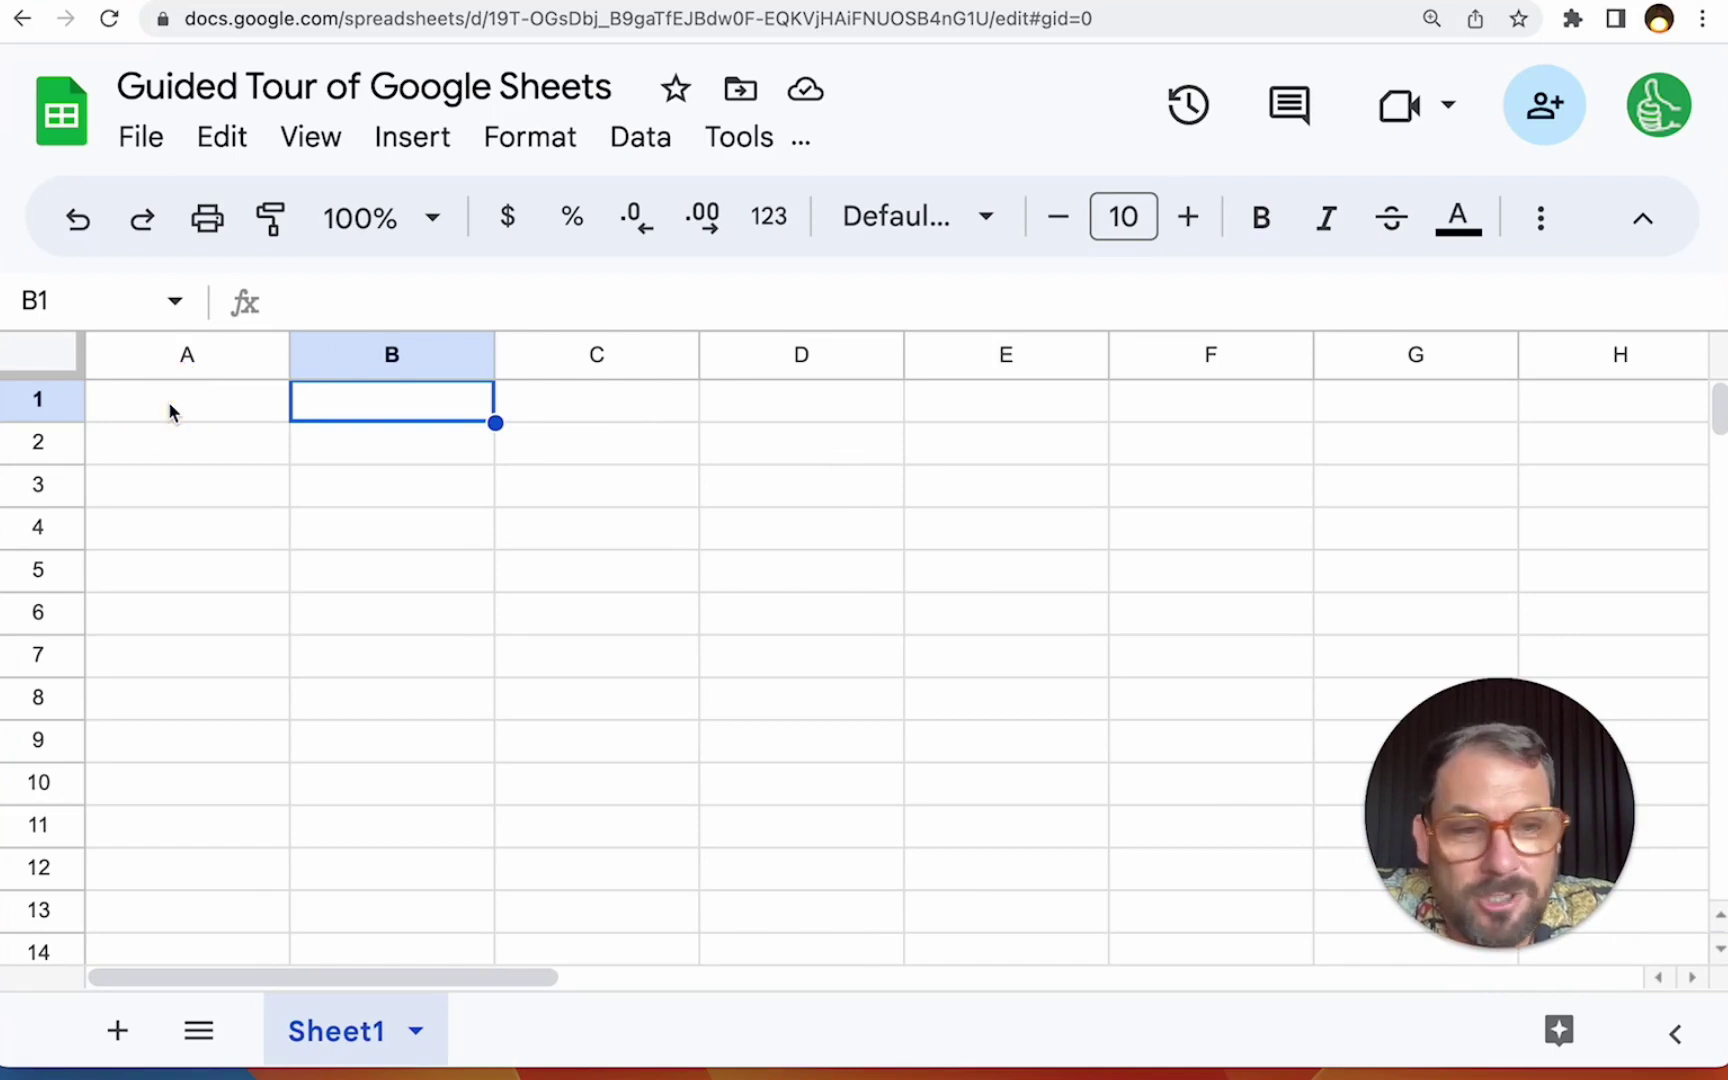
pyautogui.click(200, 413)
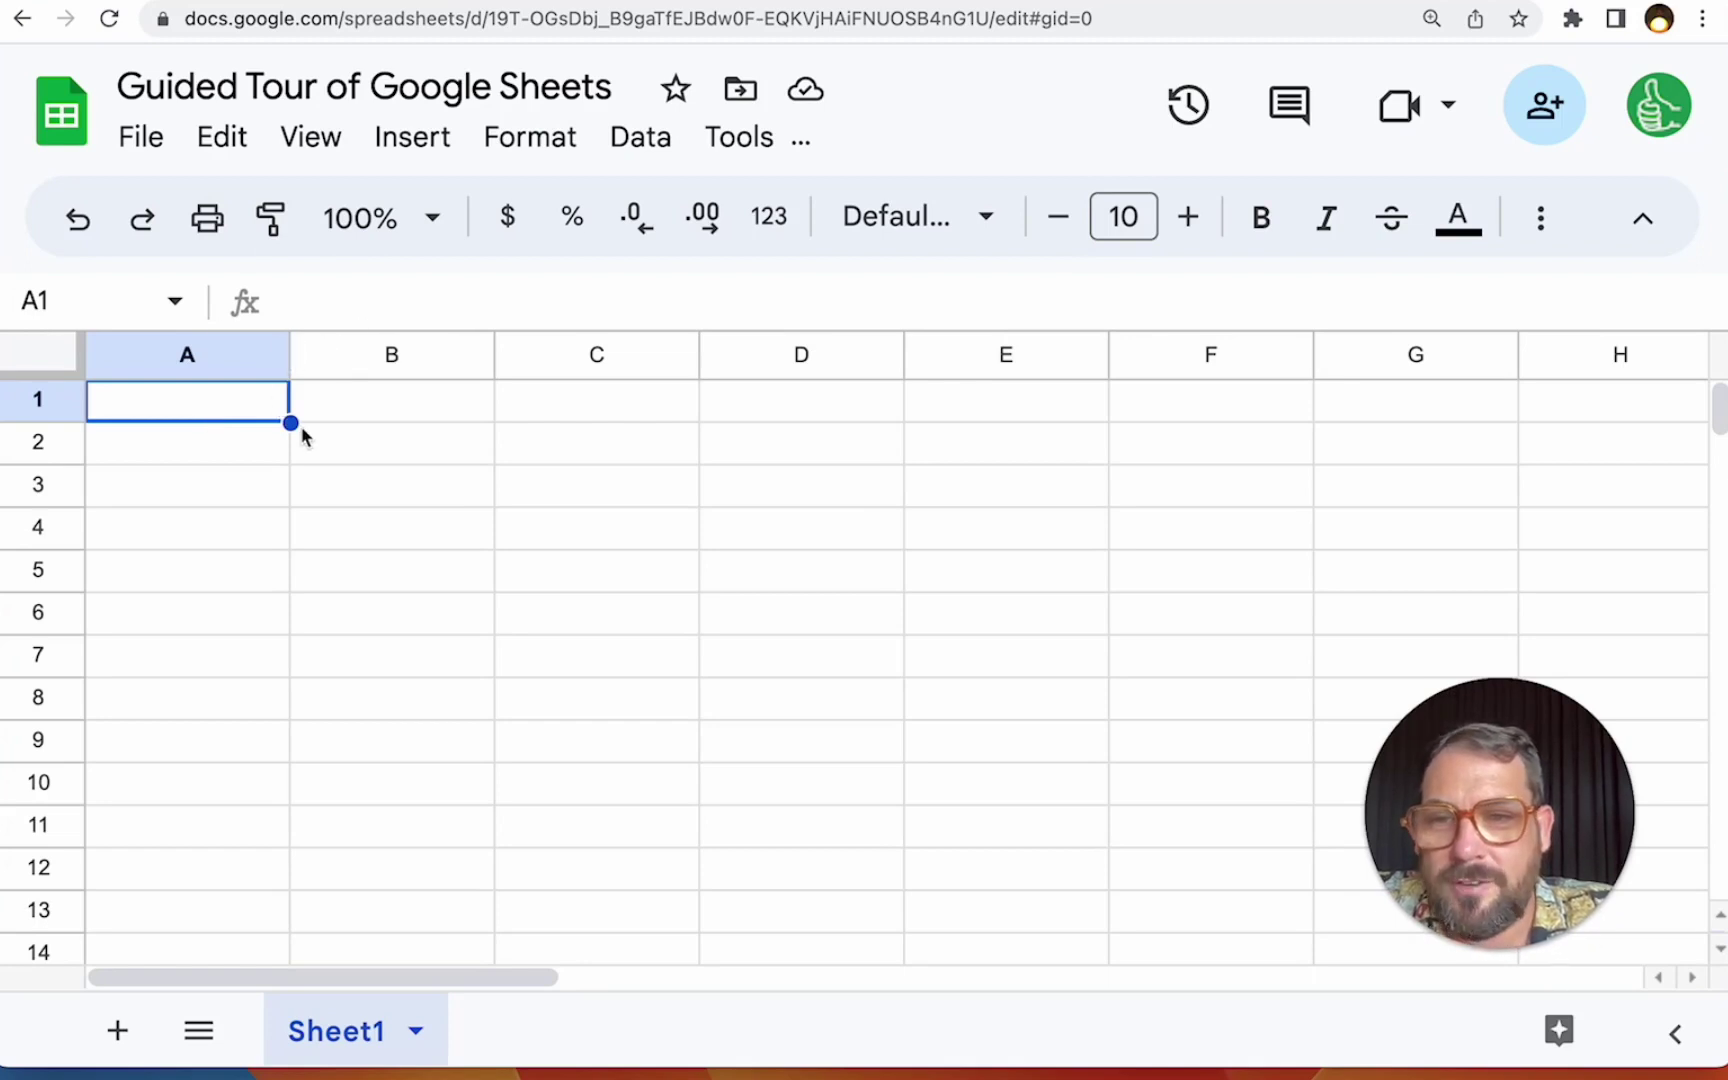
pyautogui.click(186, 464)
pyautogui.click(192, 400)
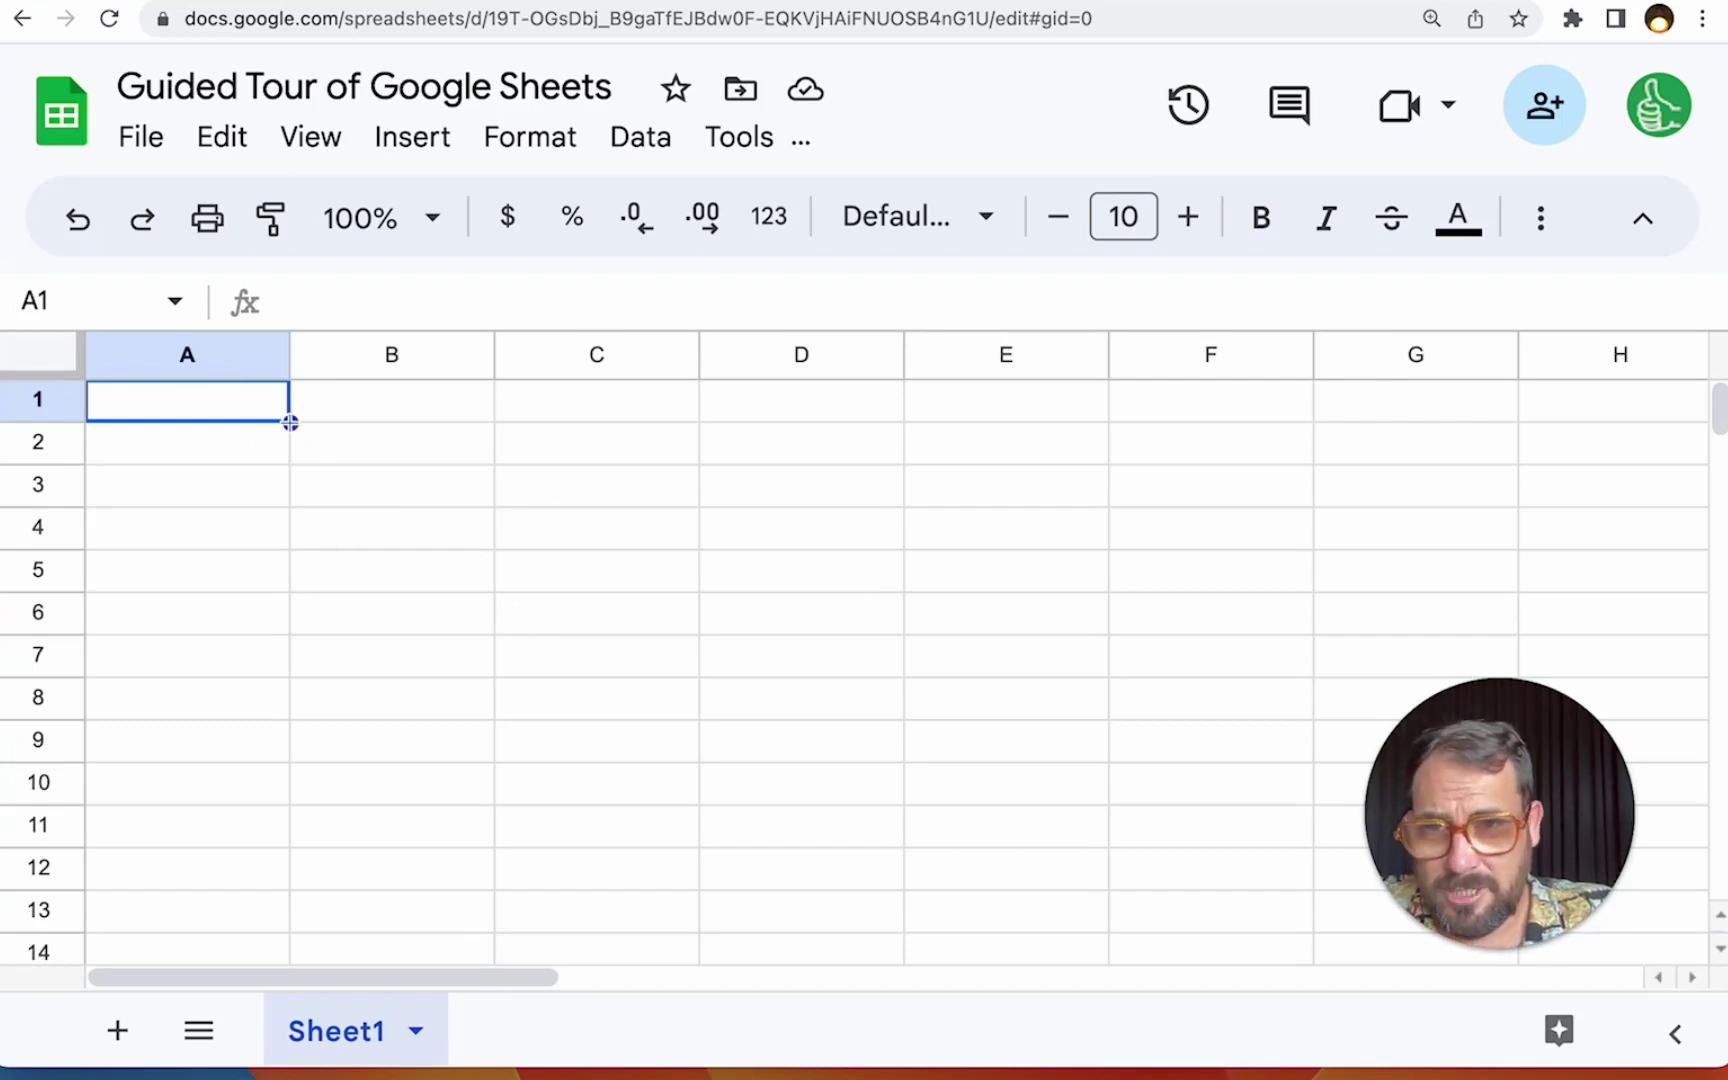
pyautogui.click(197, 401)
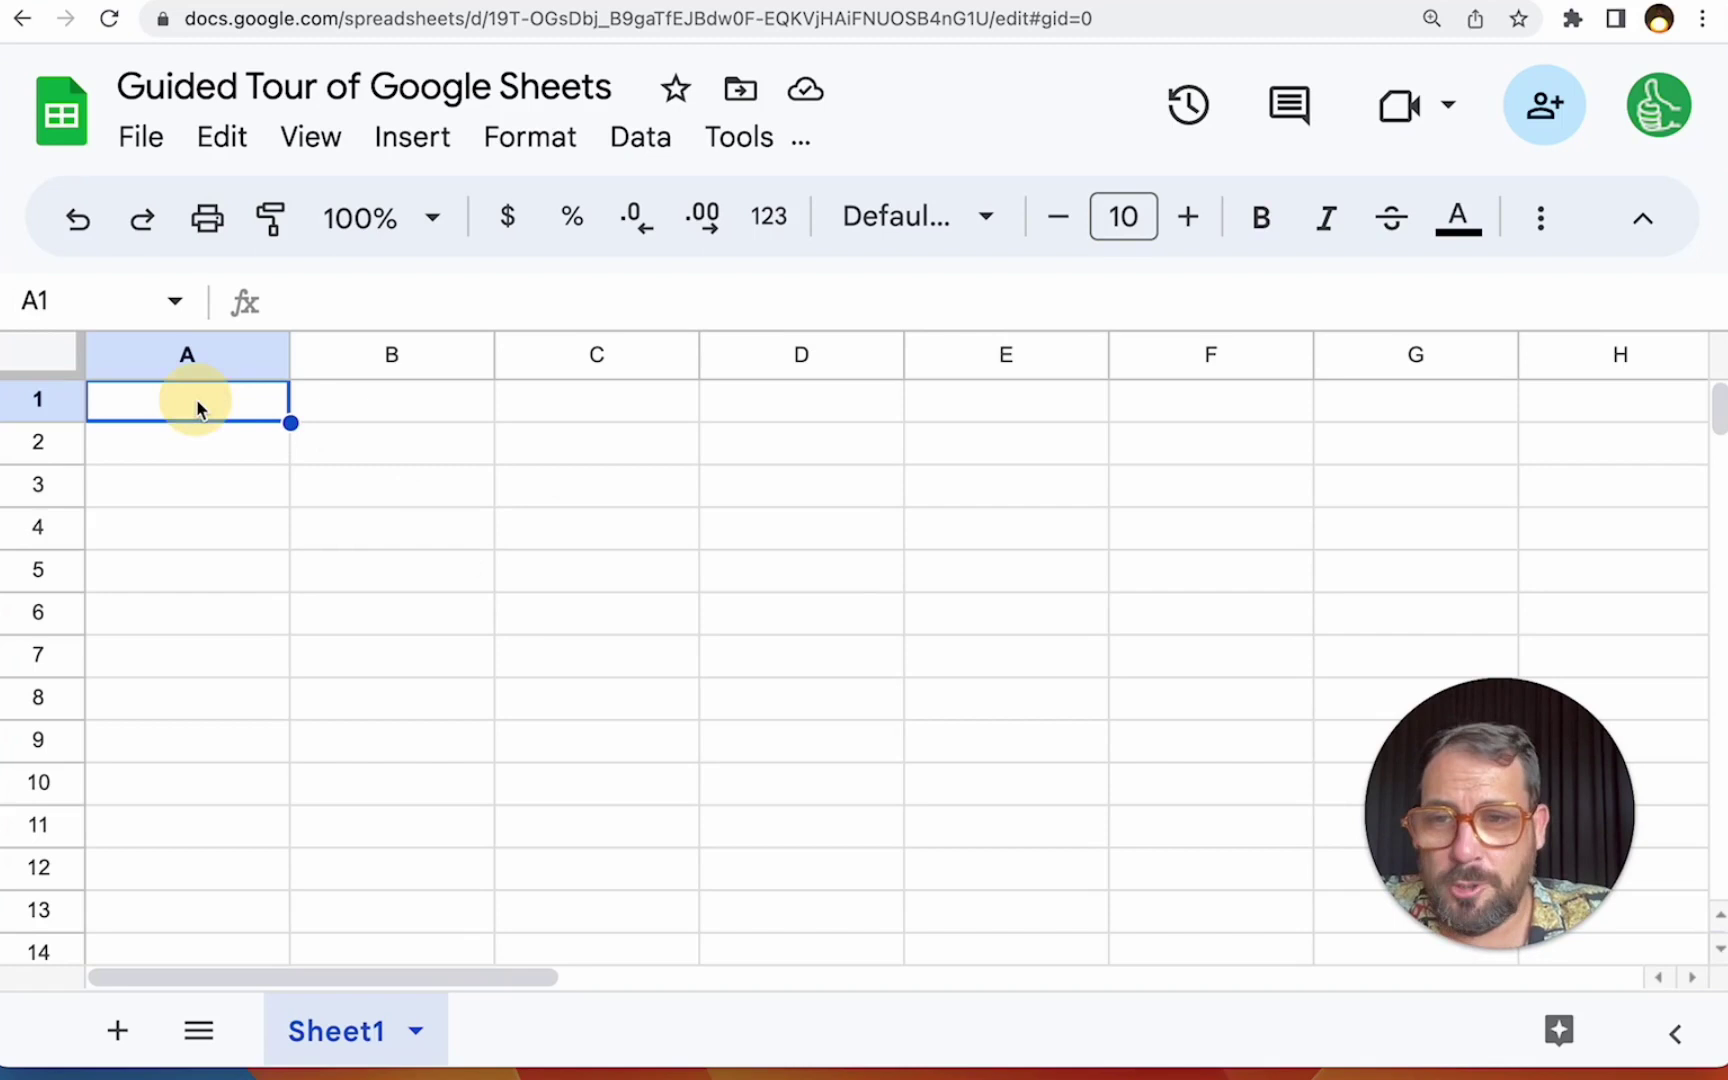
pyautogui.write('Task 1')
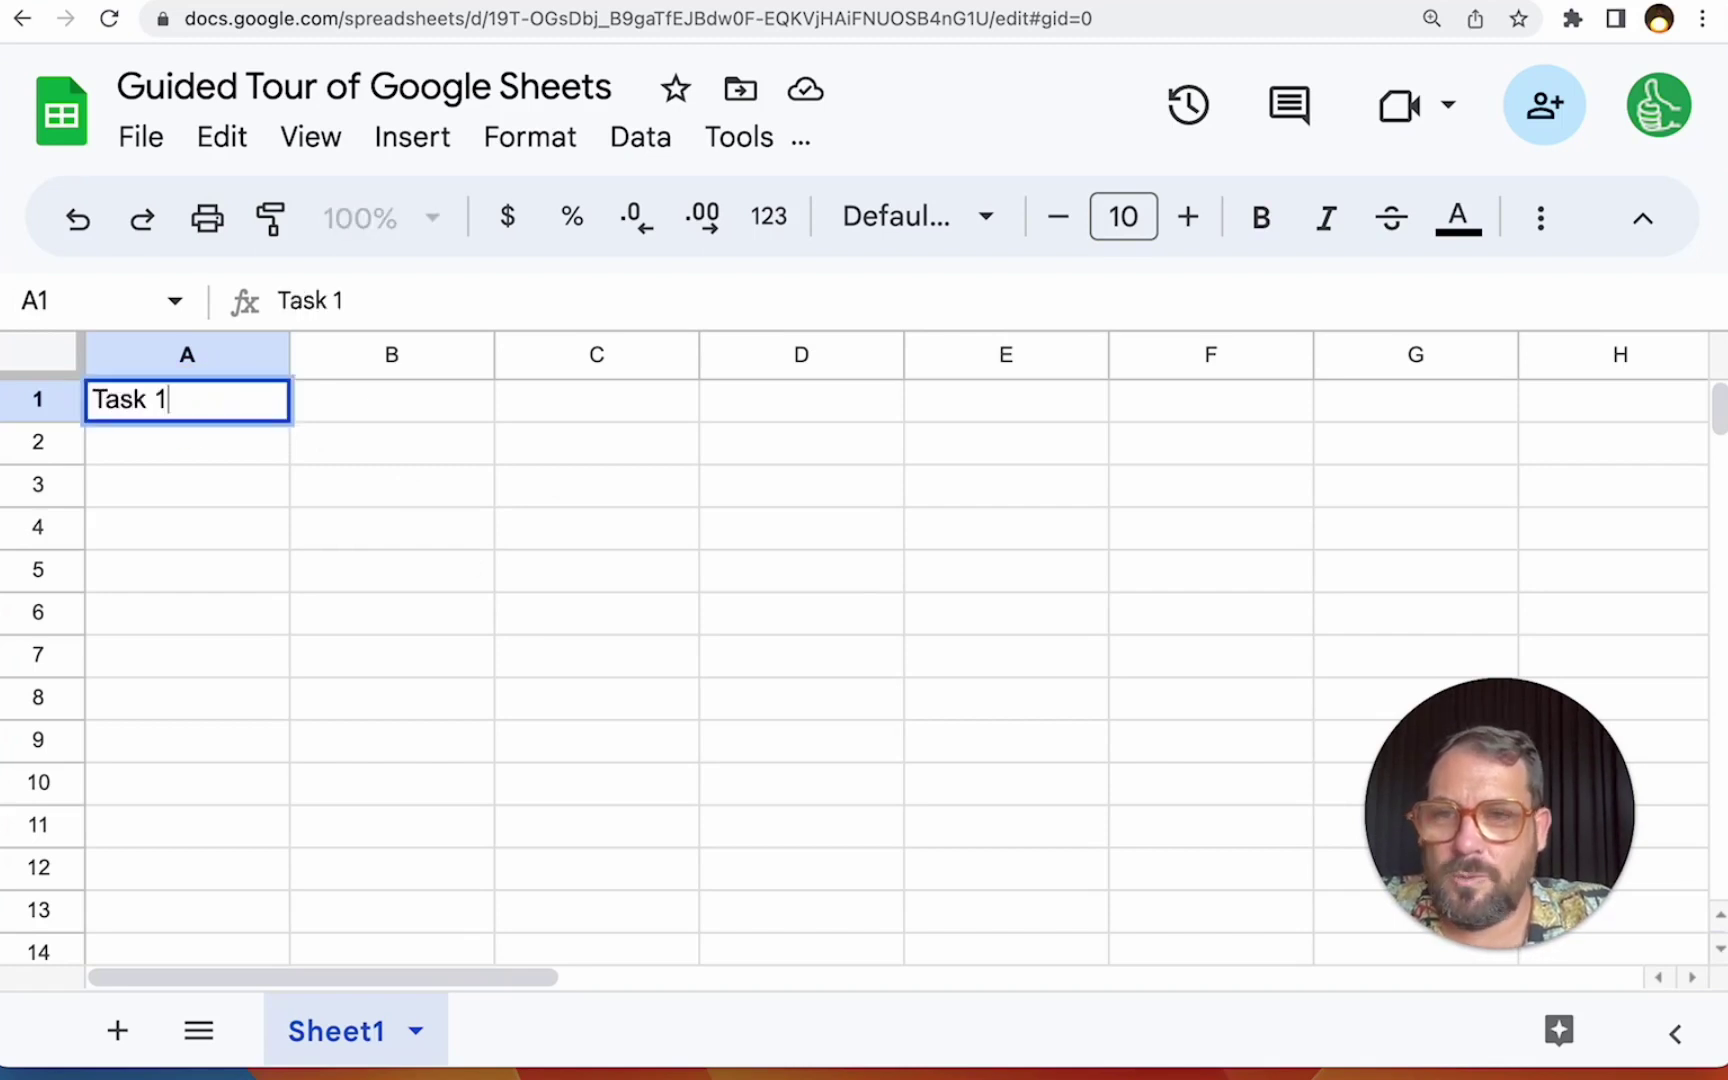
pyautogui.press('Return')
pyautogui.write('Task 2')
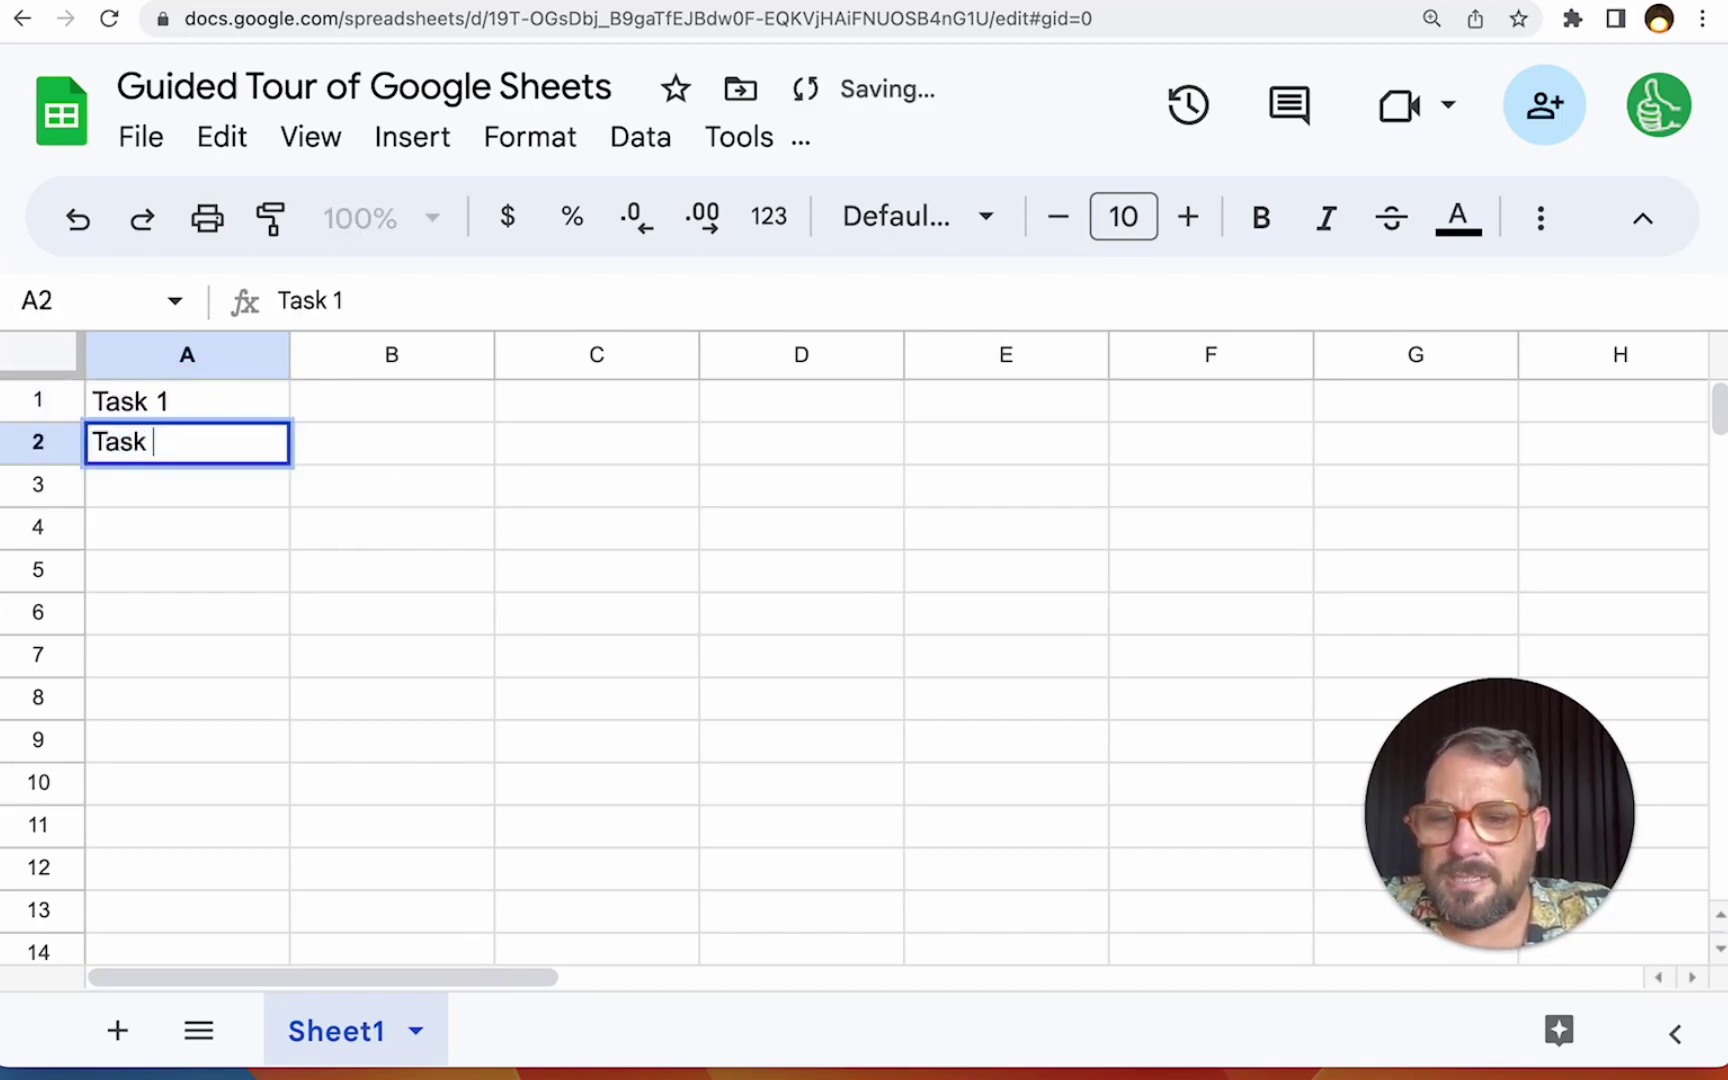
pyautogui.press('Return')
pyautogui.moveTo(254, 412); pyautogui.dragTo(254, 447)
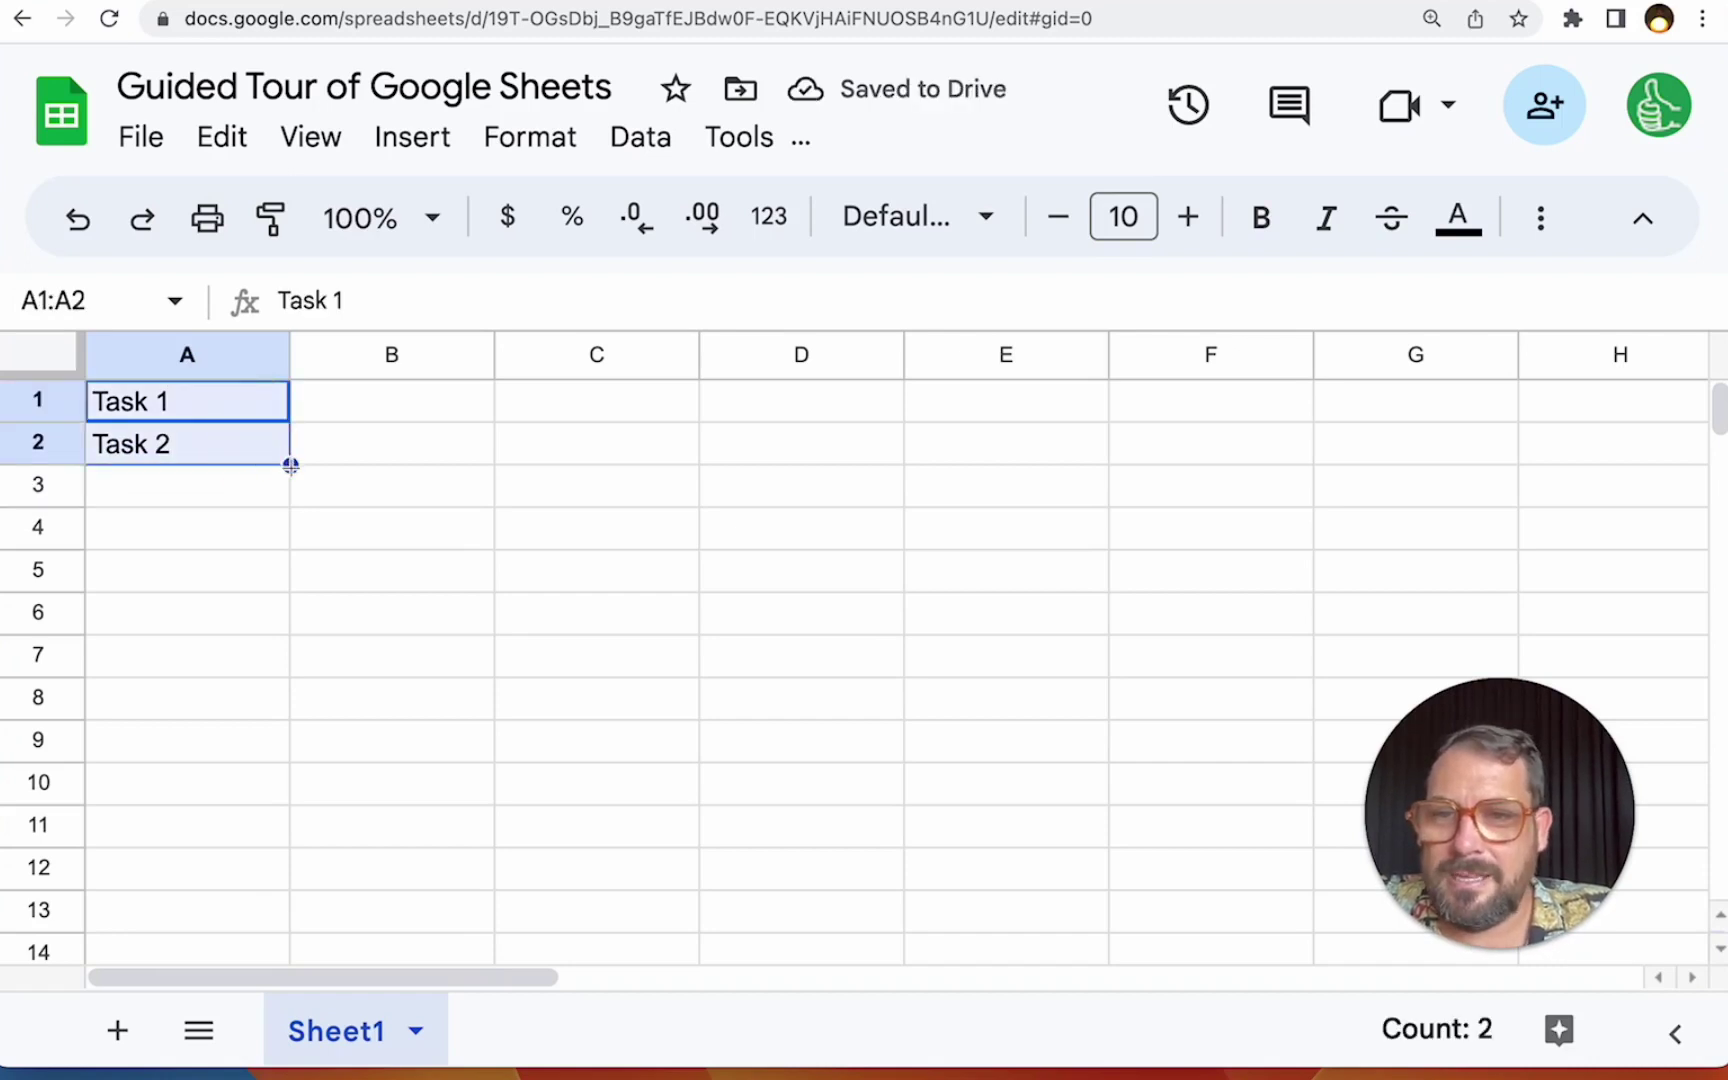
pyautogui.moveTo(290, 465); pyautogui.dragTo(272, 914)
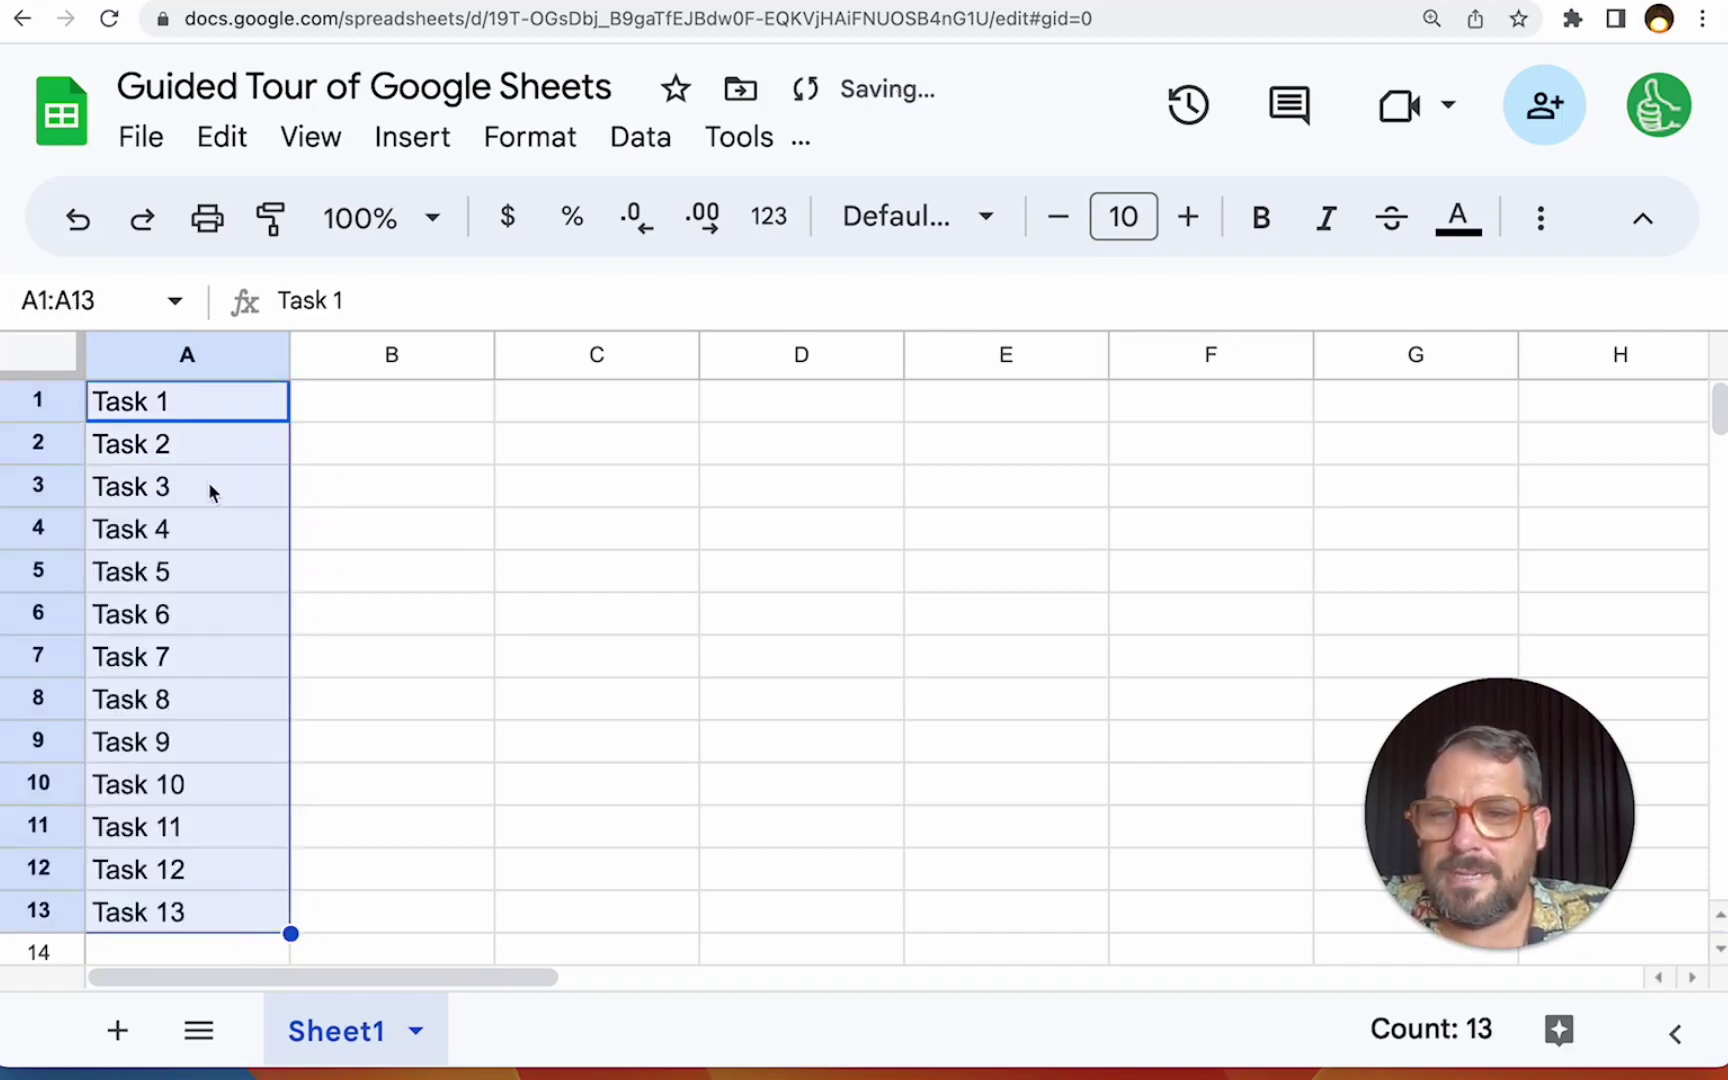
pyautogui.click(205, 905)
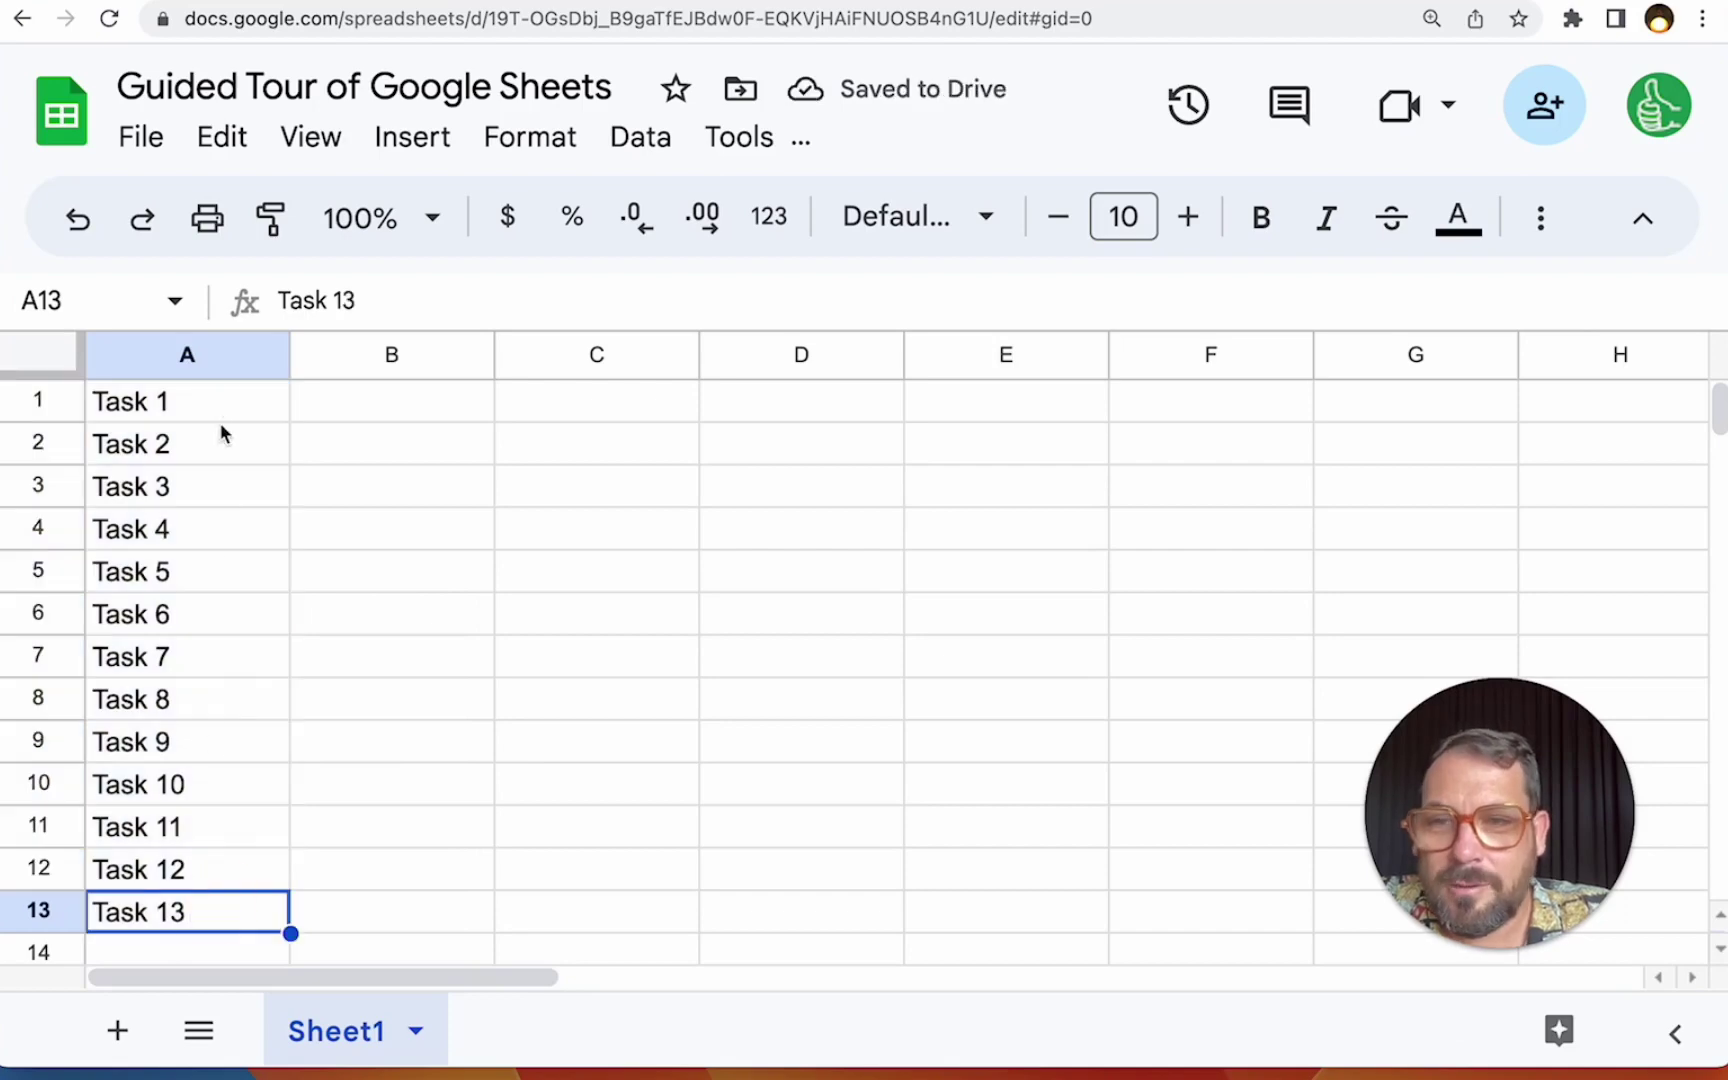
pyautogui.moveTo(218, 410); pyautogui.dragTo(224, 914)
# Enter January and February in B1:B2 and fill the month names down to B17.
pyautogui.click(374, 410)
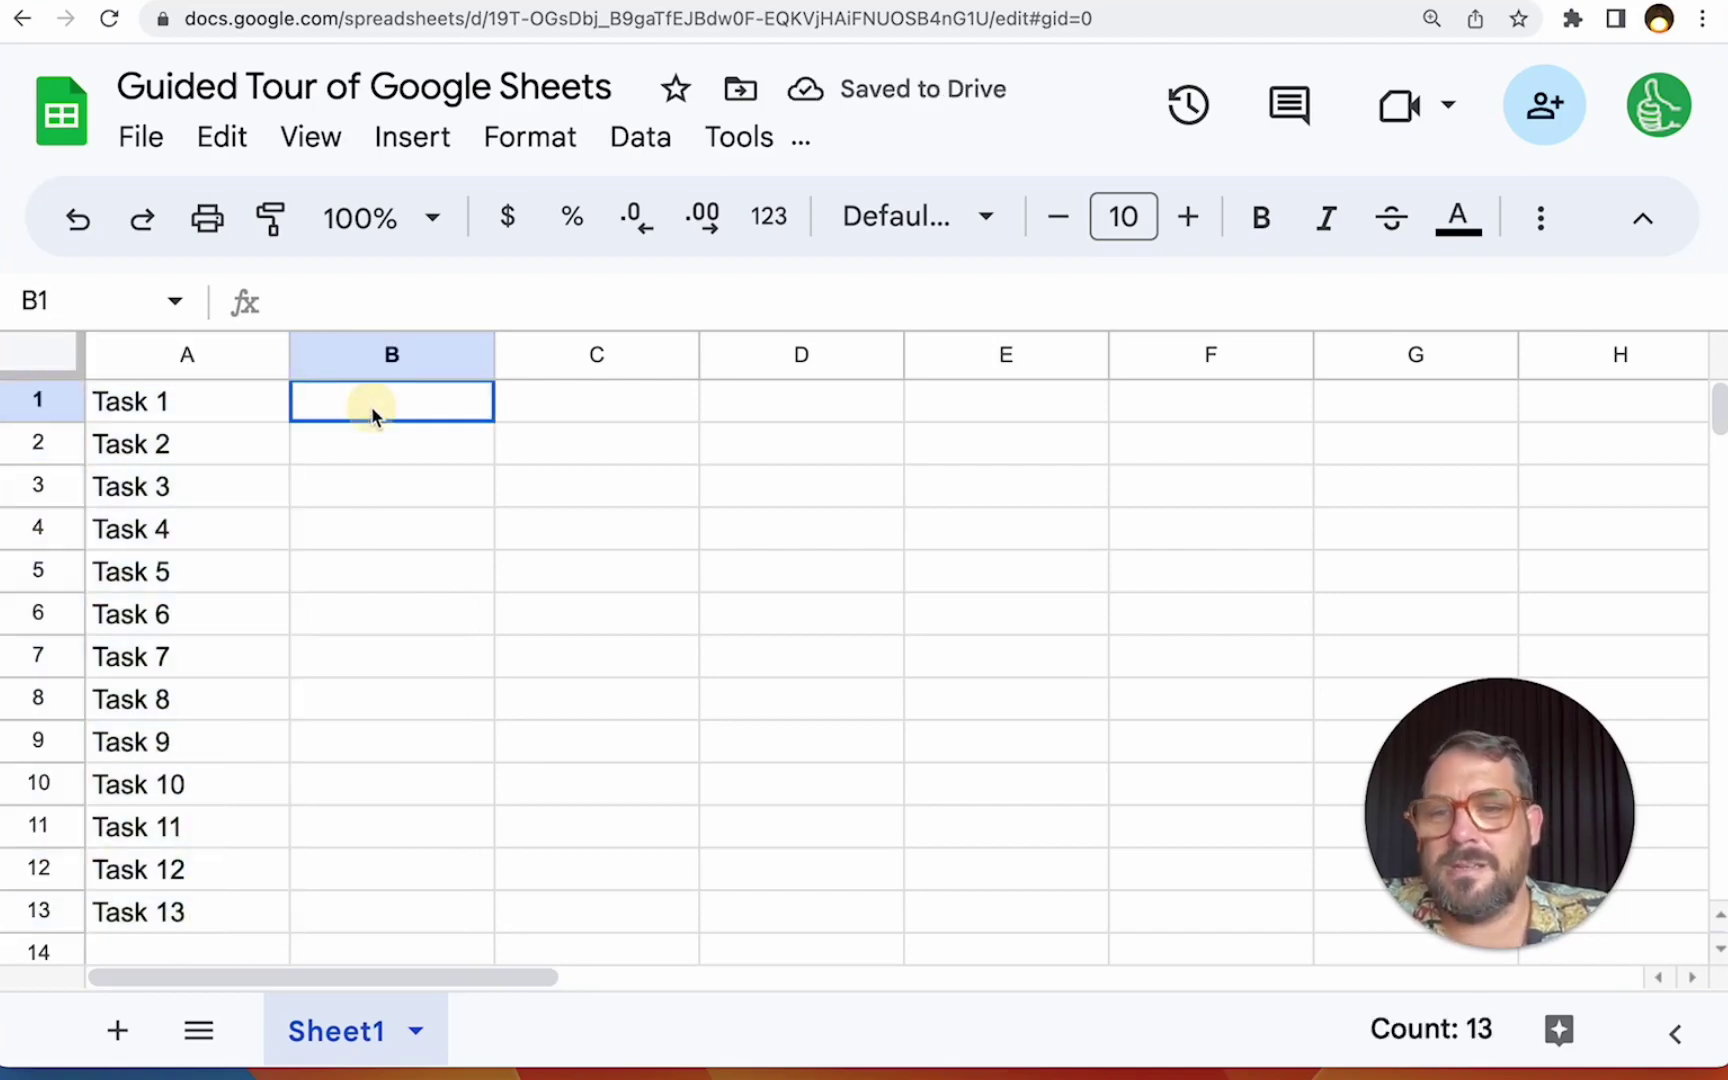
pyautogui.write('January')
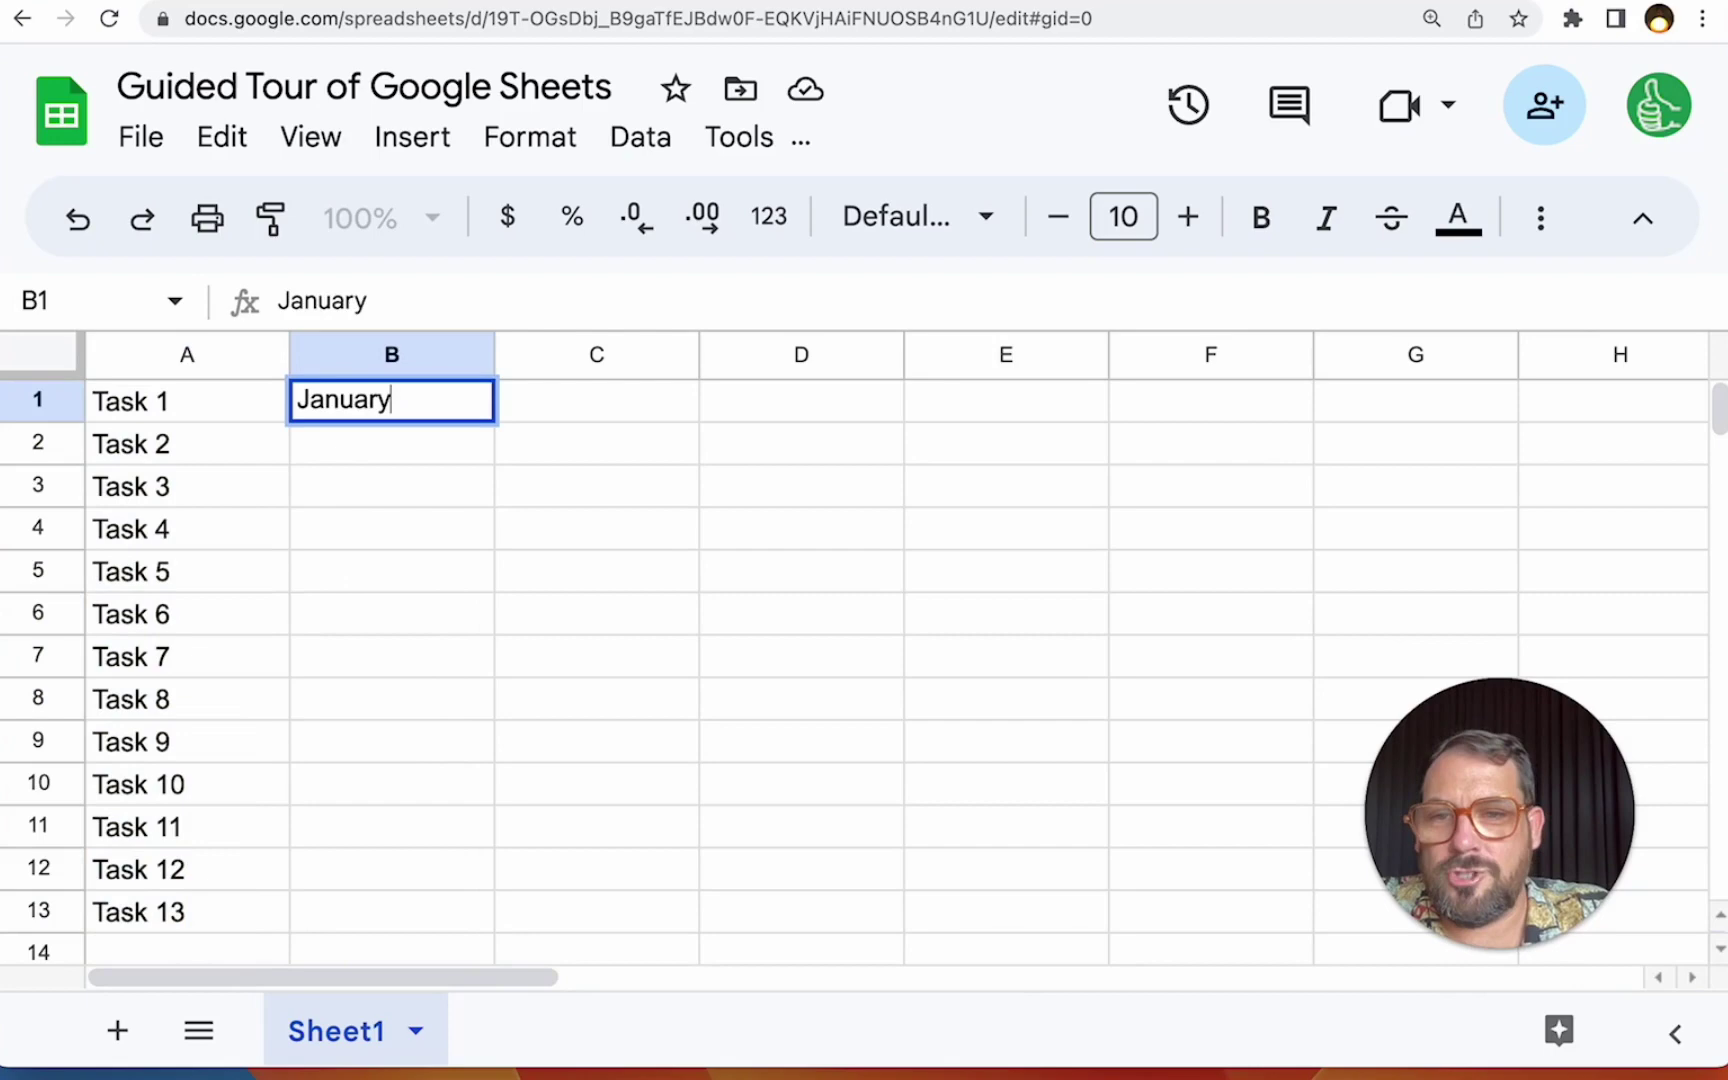
pyautogui.press('Return')
pyautogui.write('Febru')
pyautogui.press('BackSpace')
pyautogui.write('ruary')
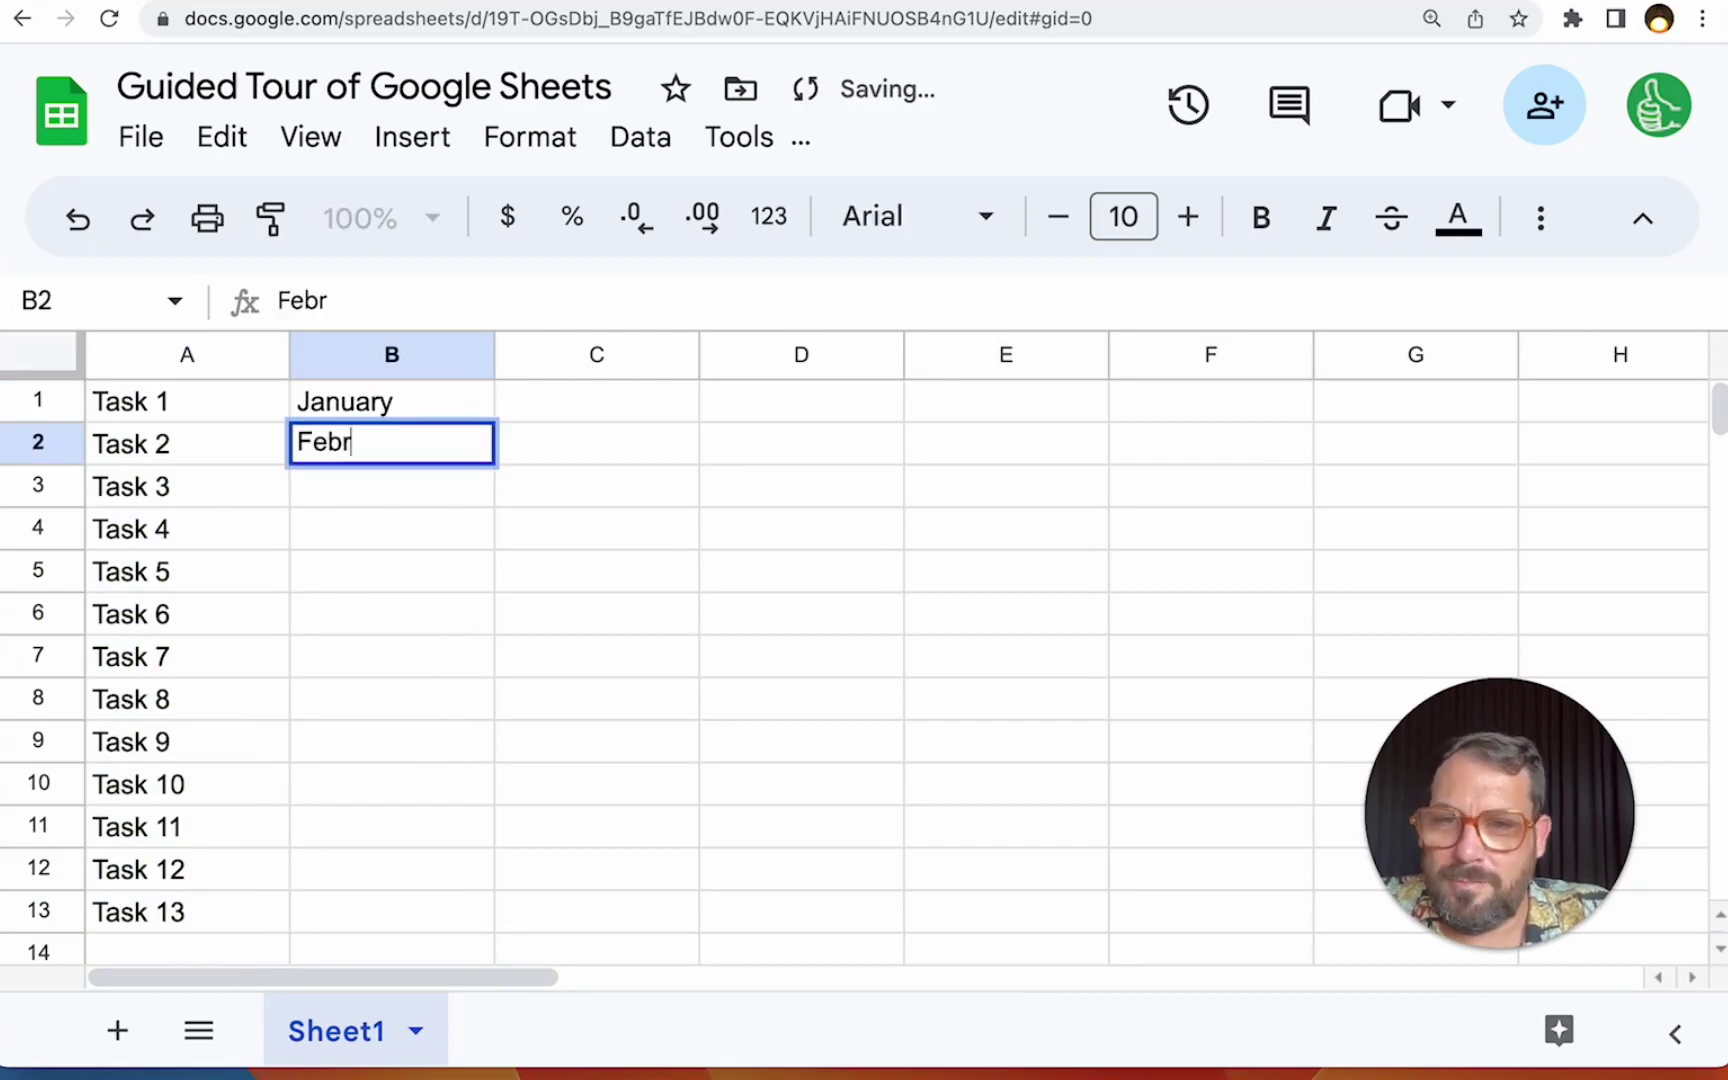
pyautogui.press('Return')
pyautogui.moveTo(390, 402); pyautogui.dragTo(497, 892)
pyautogui.scroll(-3, 486, 868)
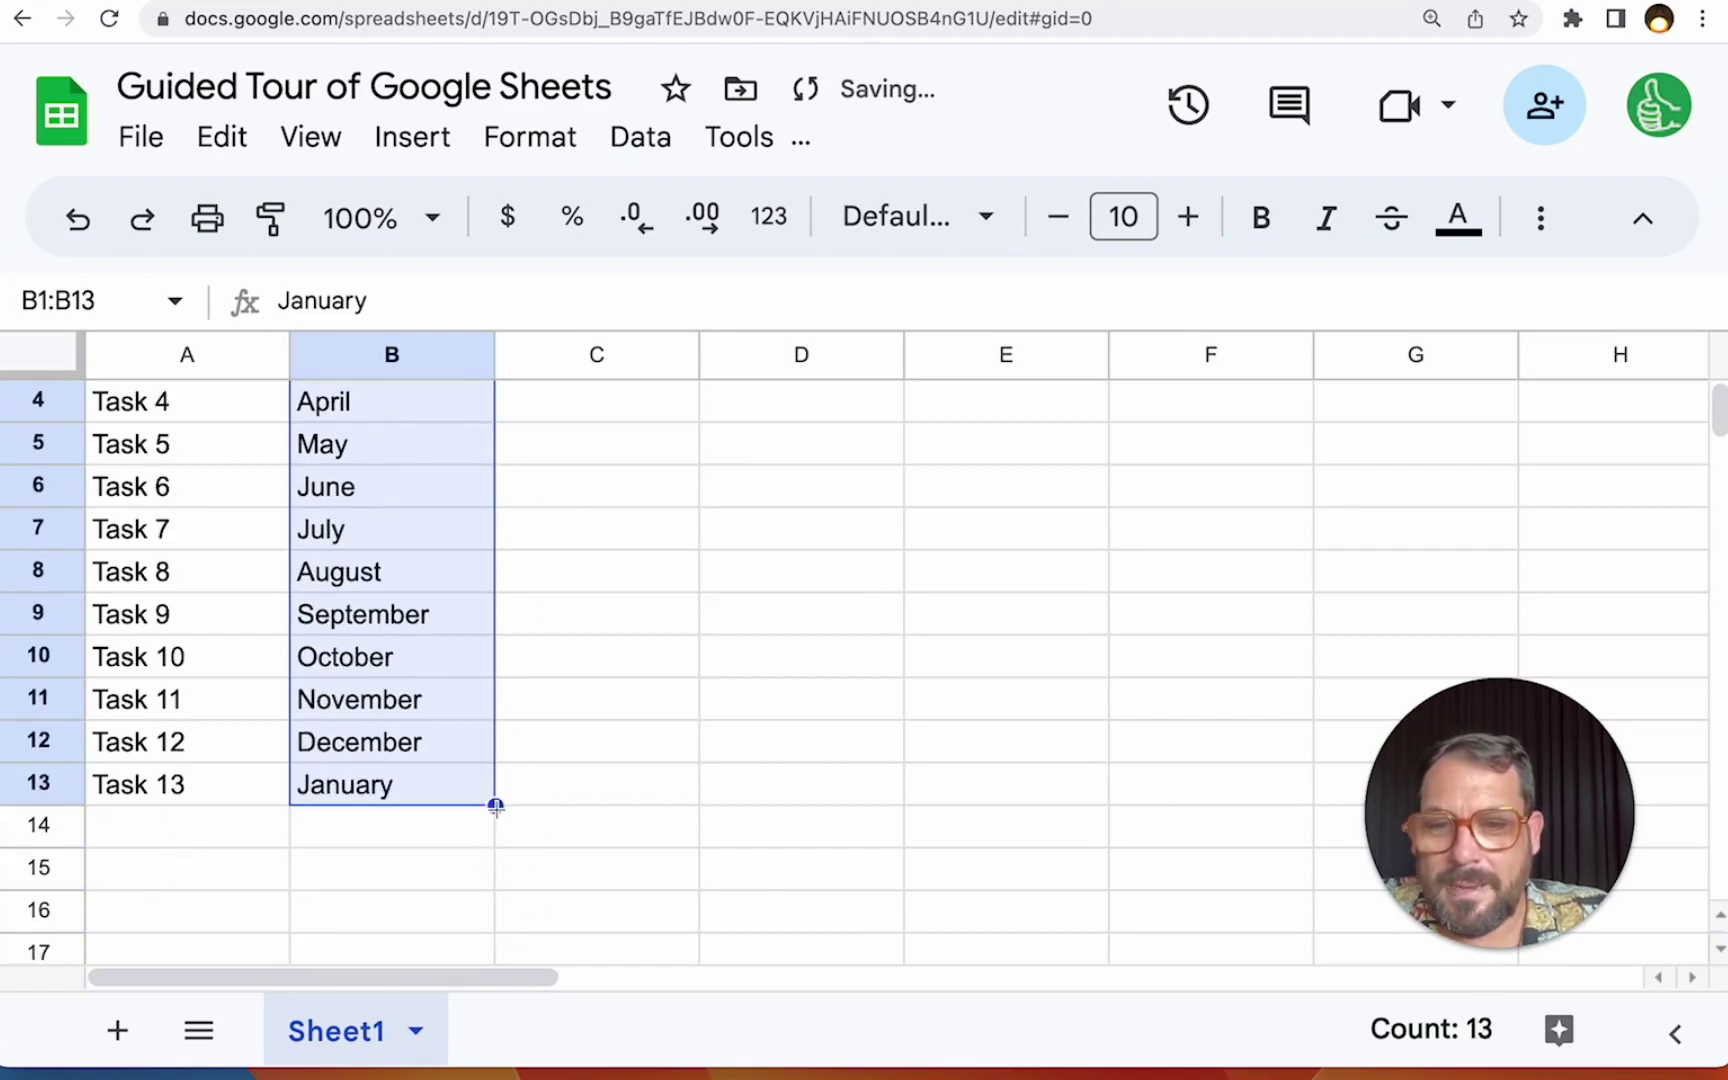
pyautogui.moveTo(495, 805); pyautogui.dragTo(497, 979)
pyautogui.scroll(3, 471, 703)
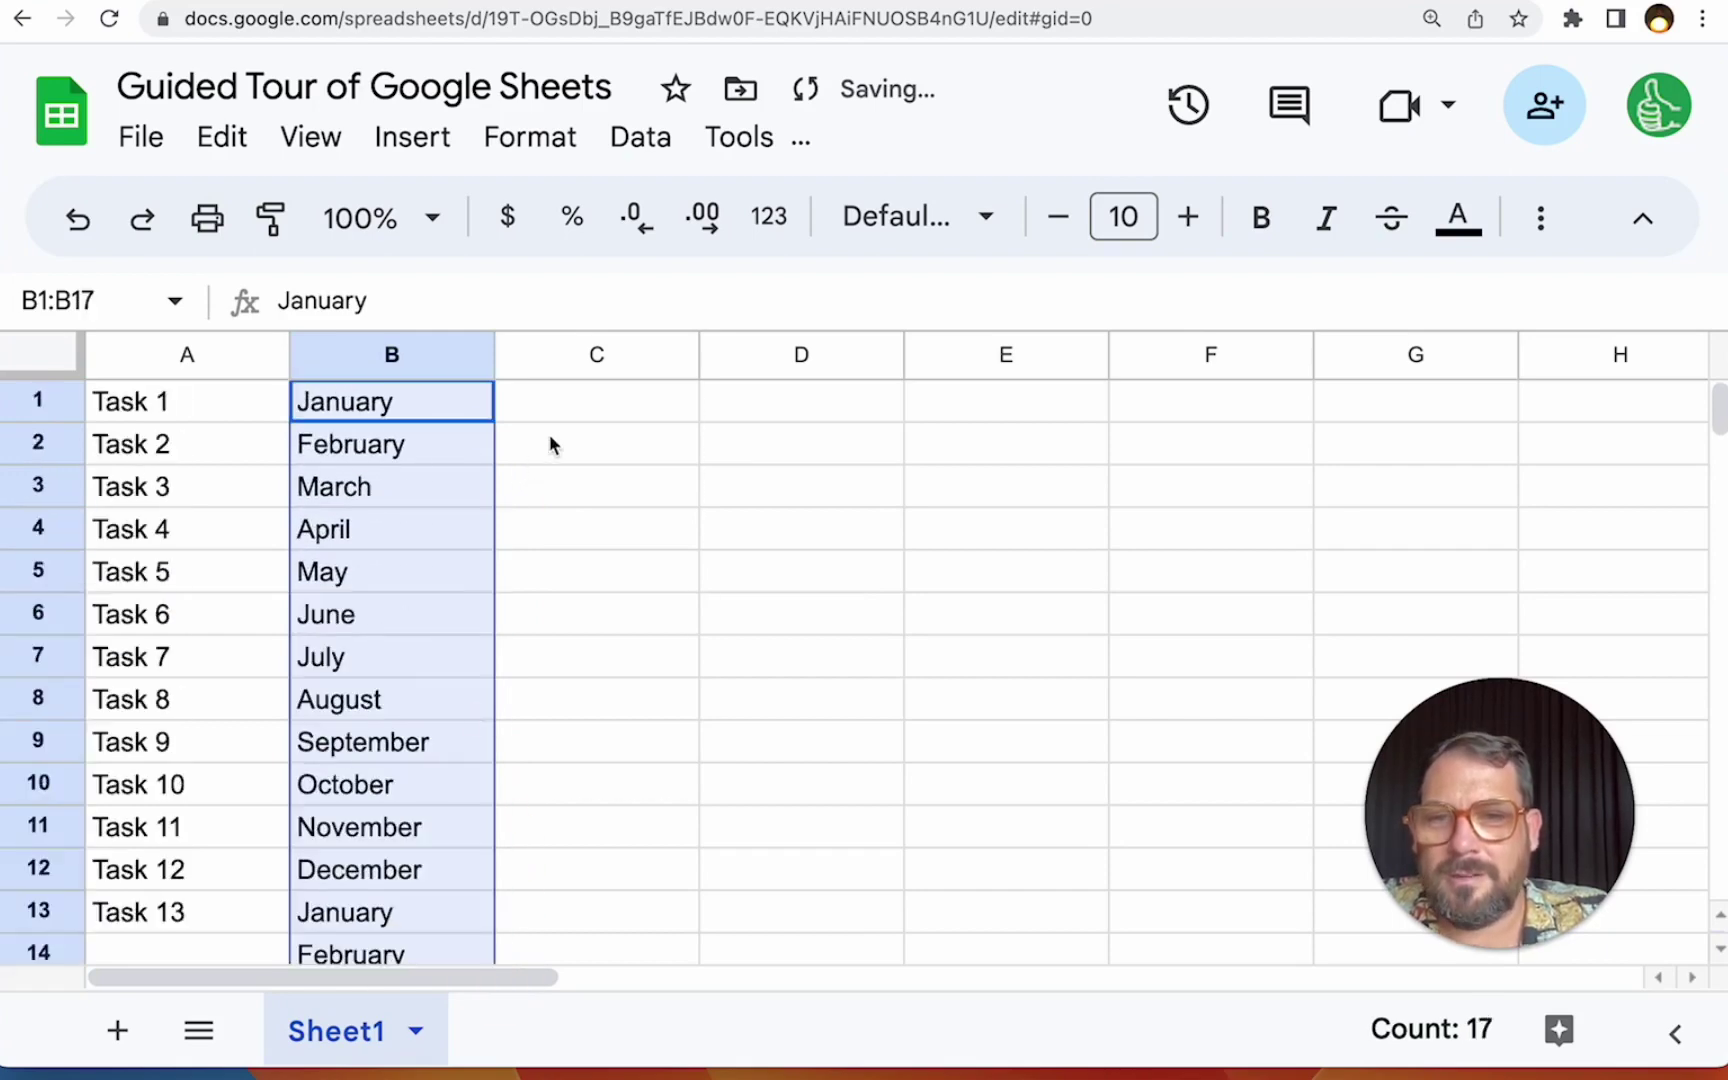
# Enter Monday in C1 and fill the weekdays down column C to row 11.
pyautogui.click(567, 404)
pyautogui.write('Monday')
pyautogui.press('Return')
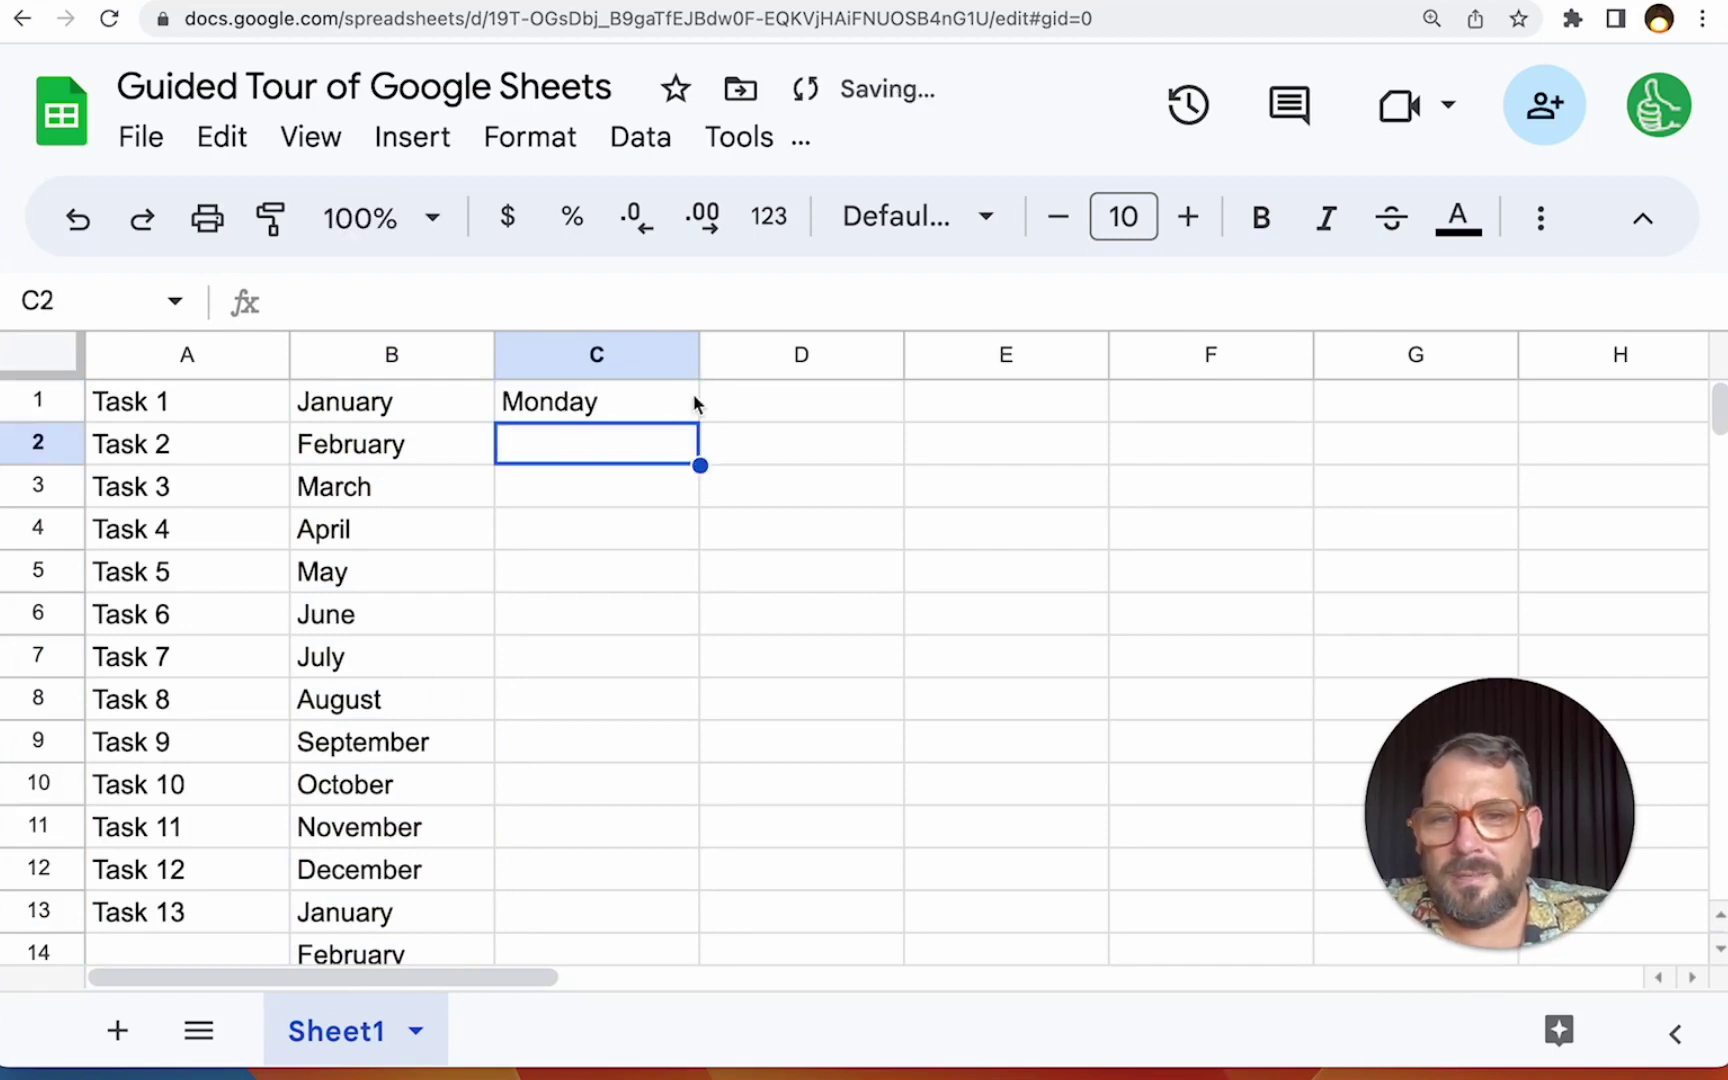
pyautogui.click(663, 400)
pyautogui.moveTo(700, 423); pyautogui.dragTo(705, 825)
pyautogui.click(598, 405)
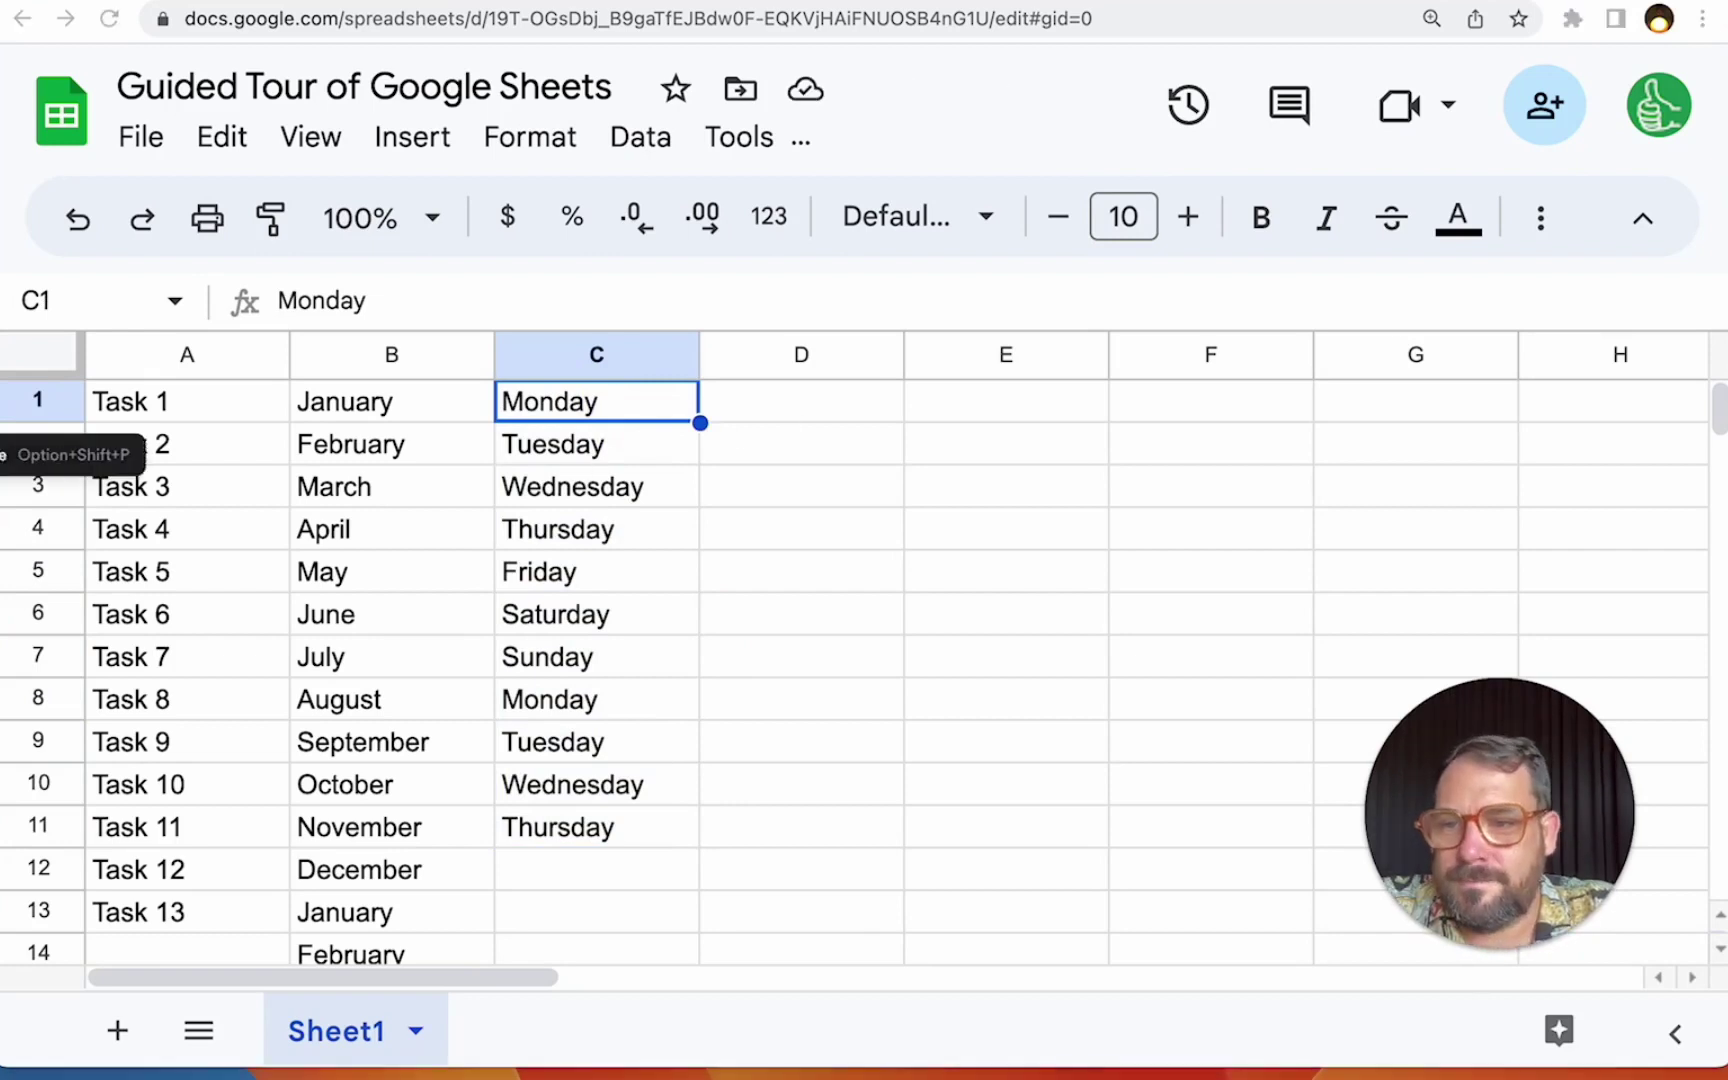
pyautogui.click(661, 406)
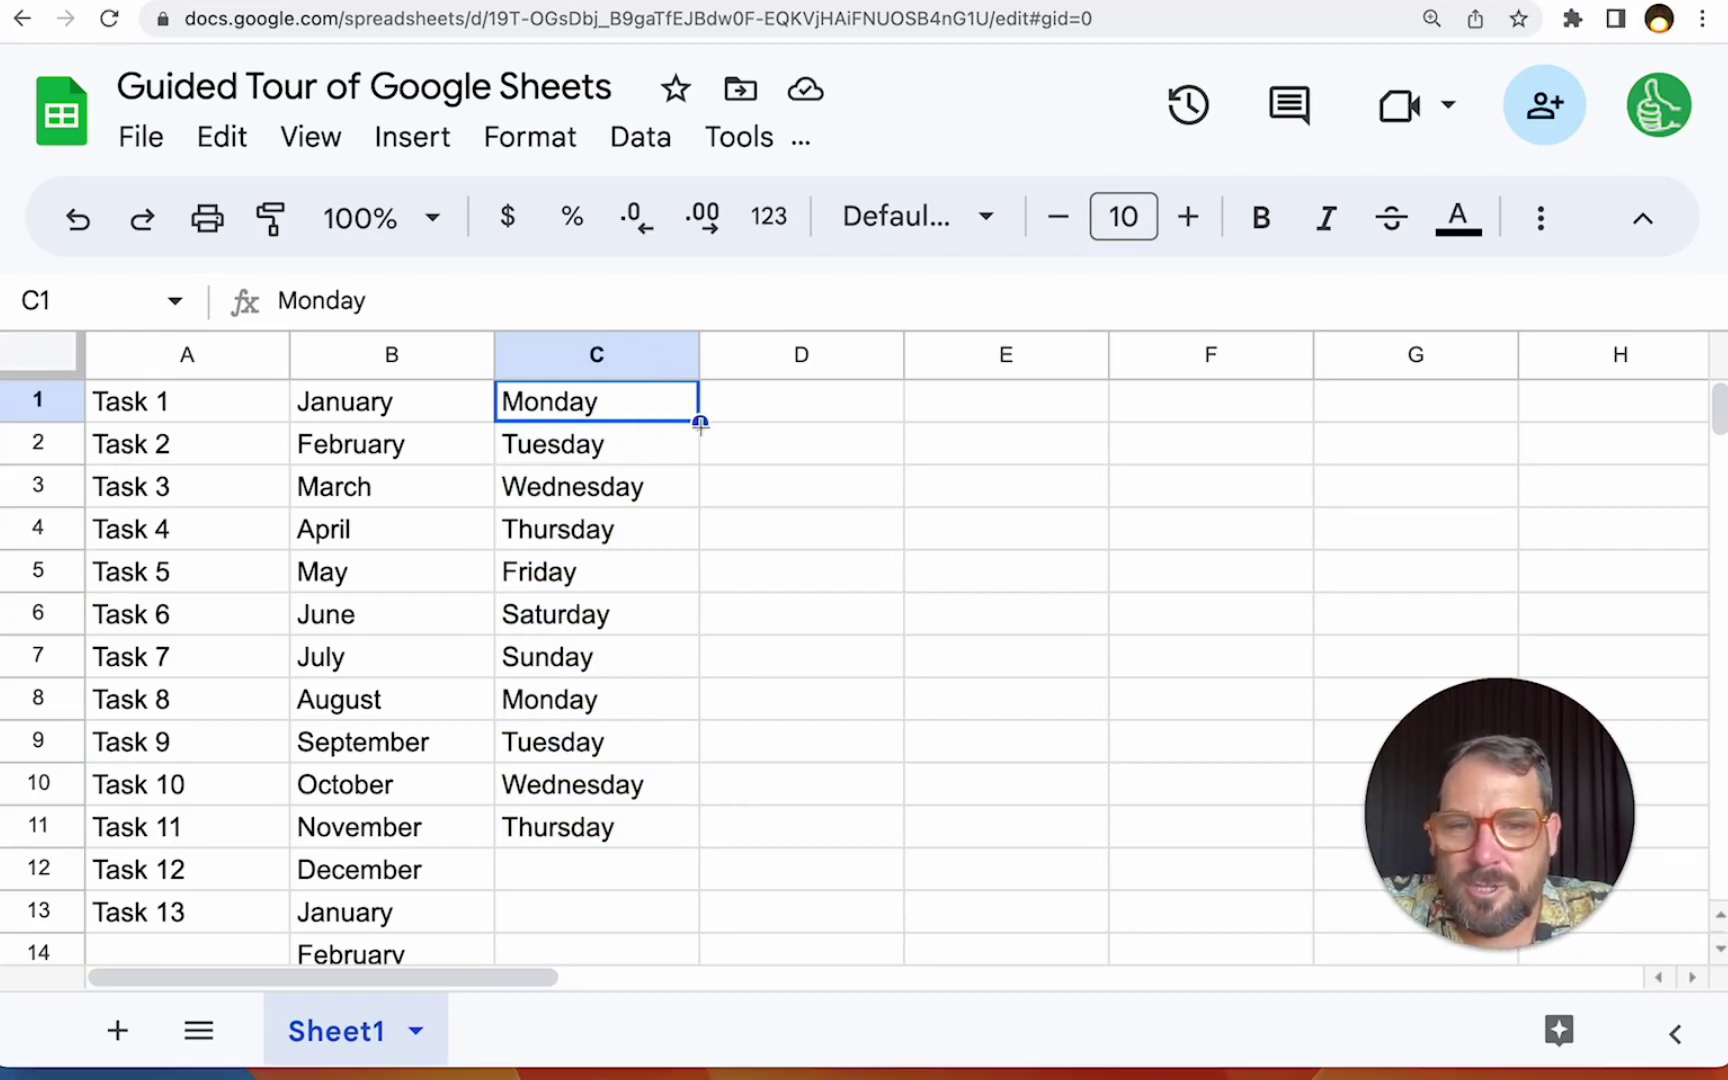
pyautogui.moveTo(700, 422); pyautogui.dragTo(1088, 438)
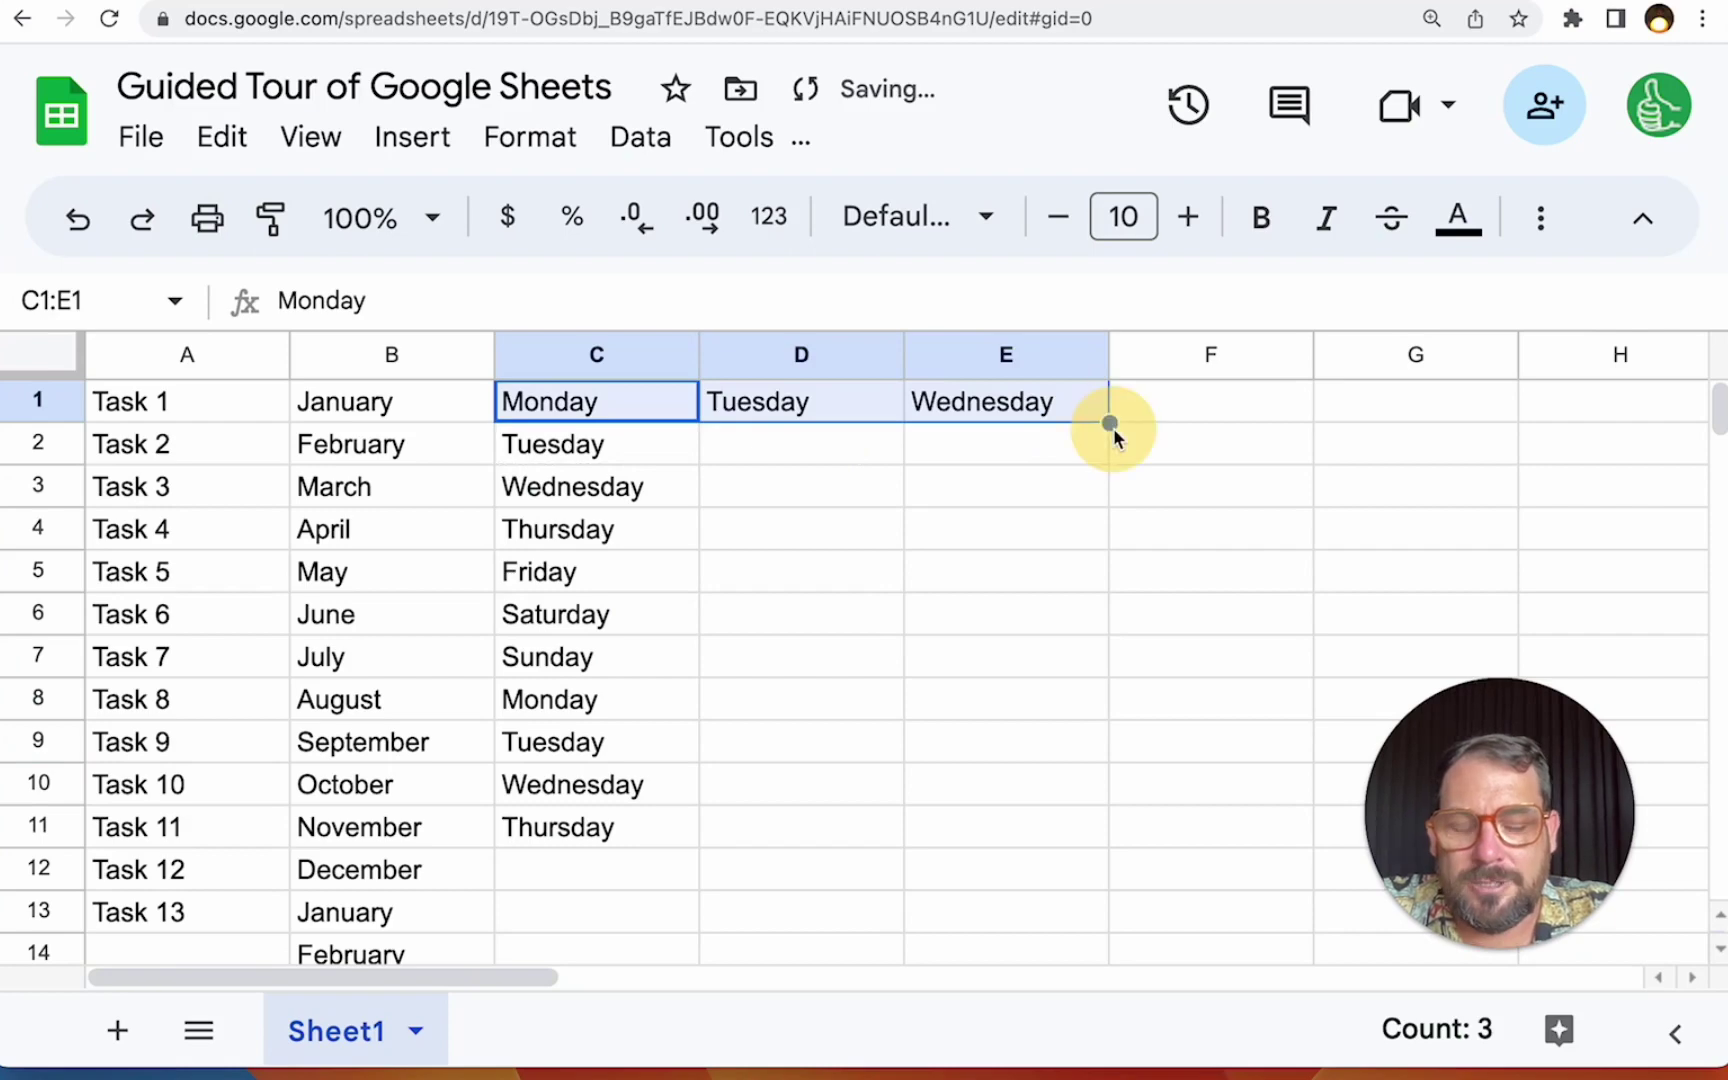
pyautogui.click(671, 404)
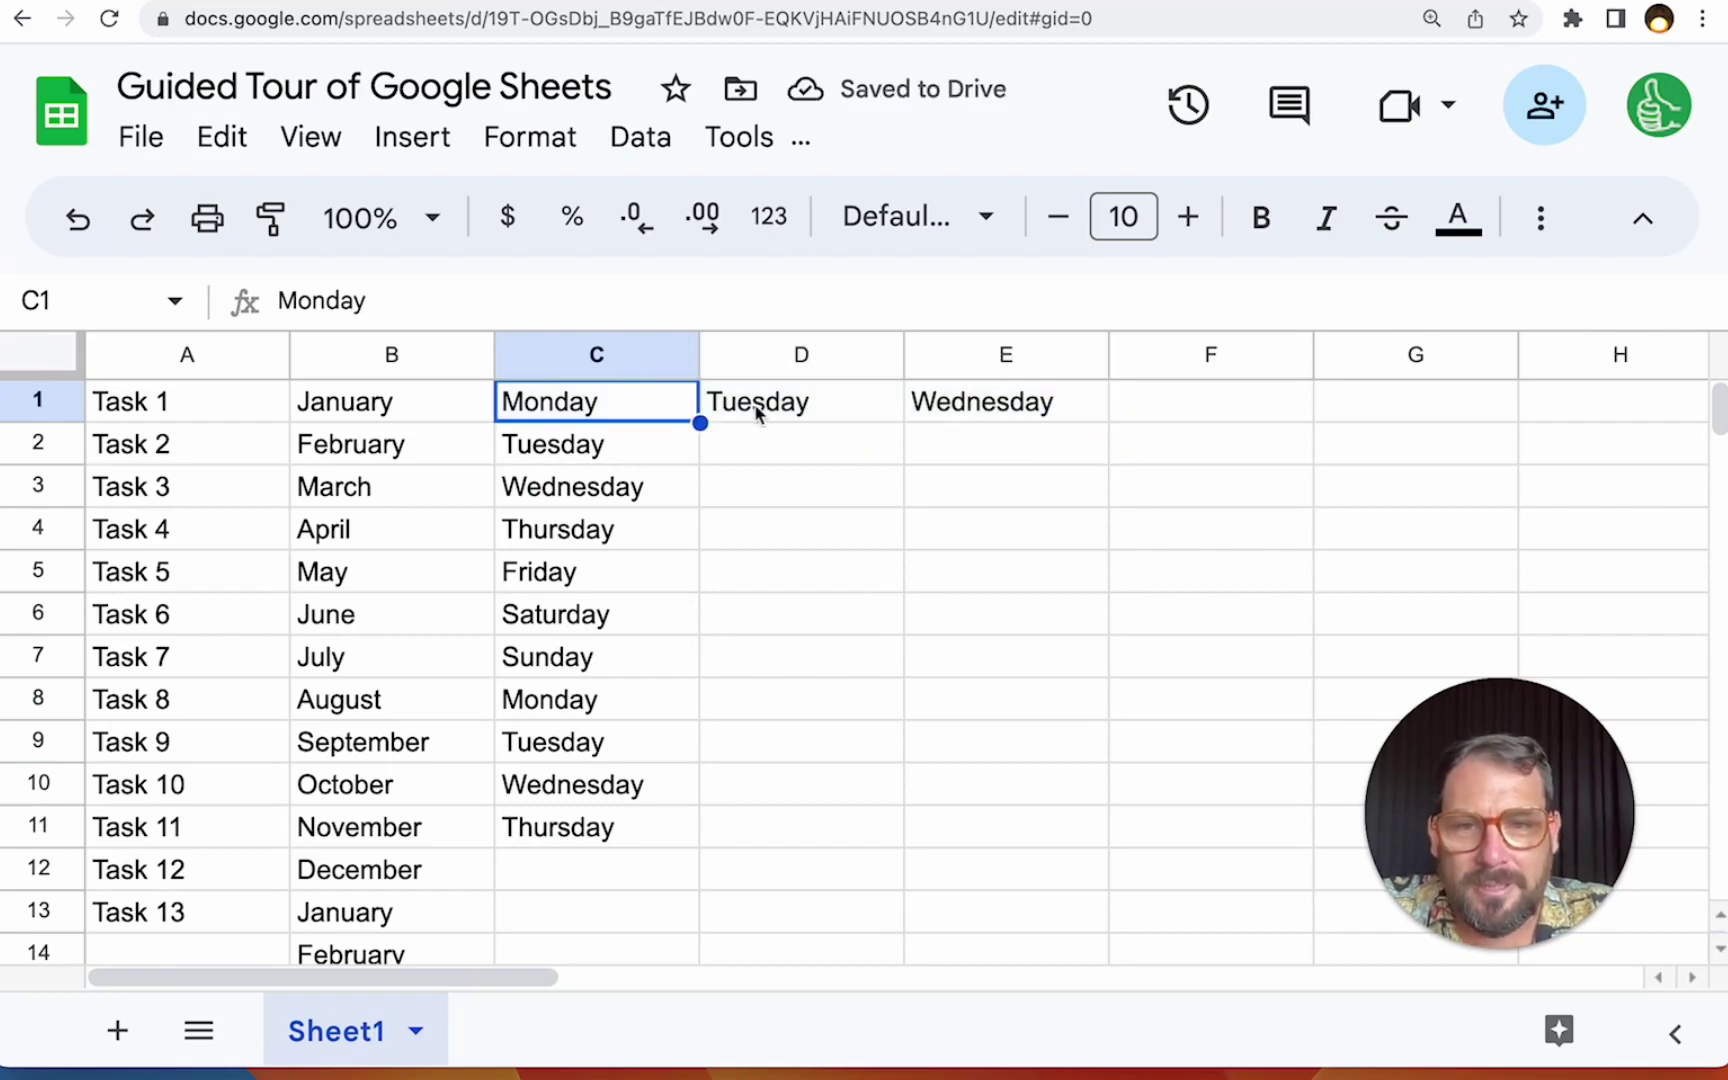
# Put Day 1 and Day 2 in D1:E1 and extend the Day series across to G1.
pyautogui.click(758, 412)
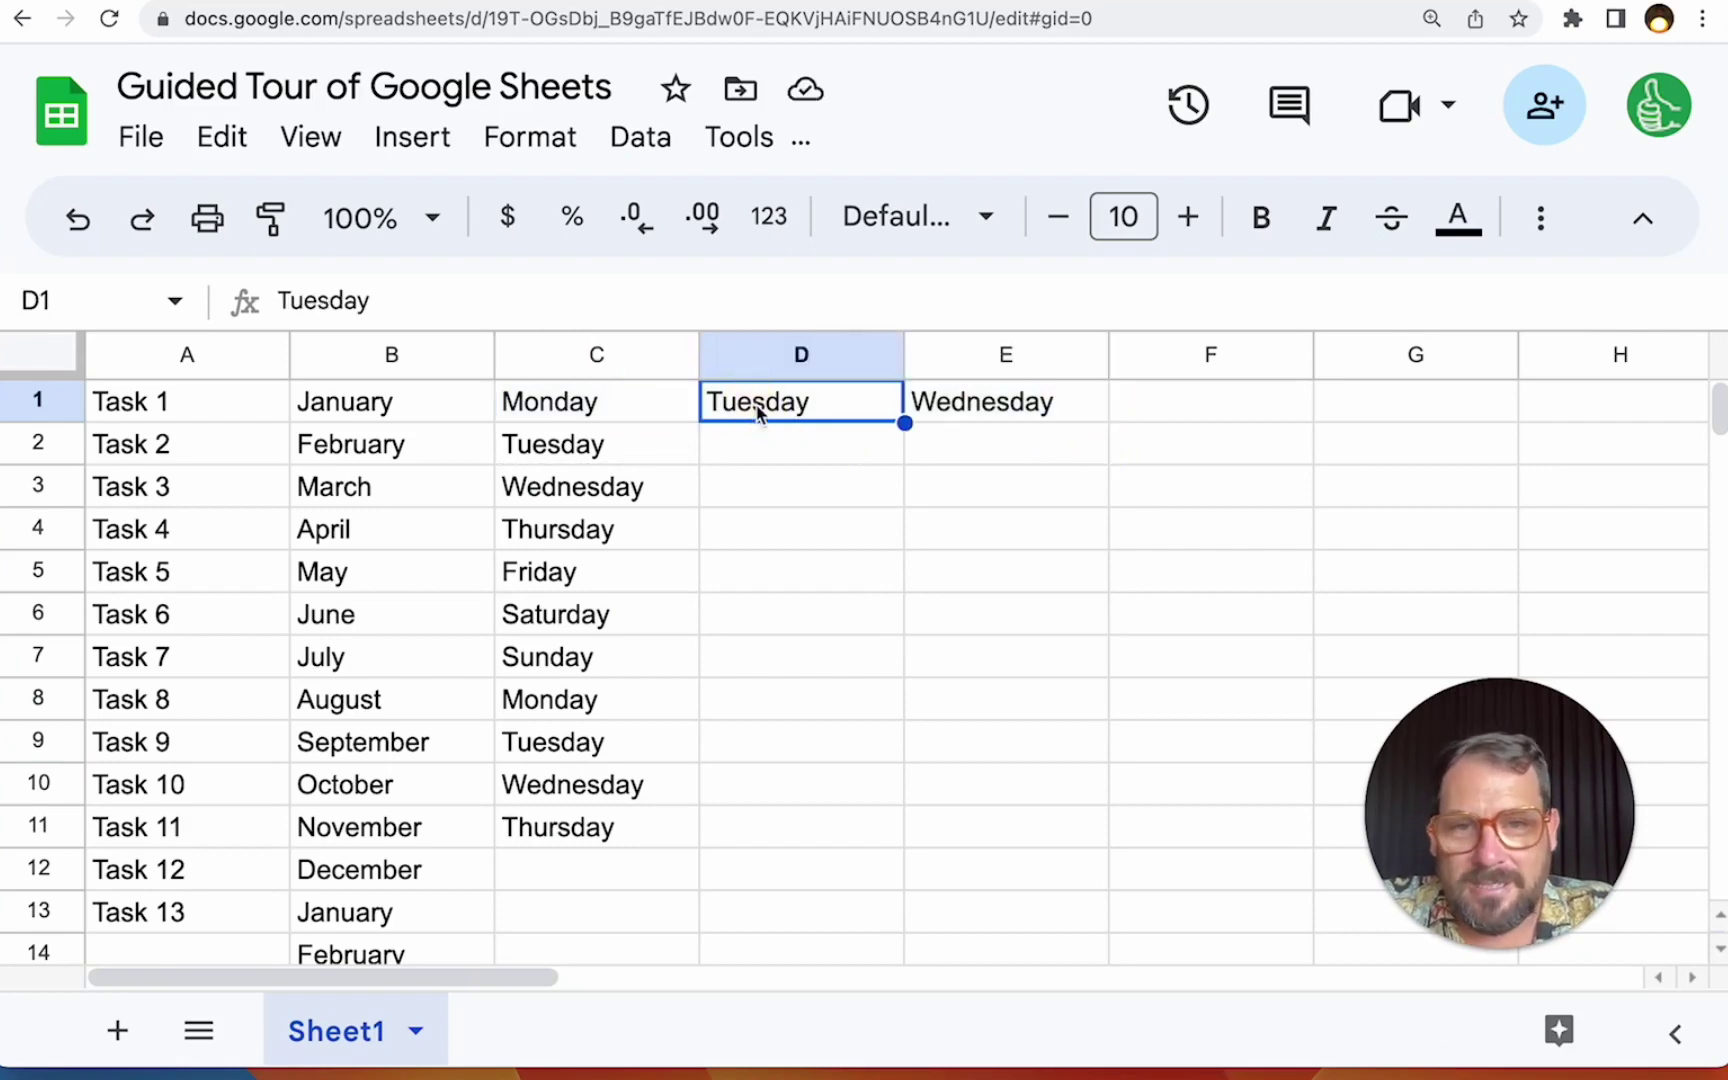
pyautogui.write('Data')
pyautogui.press('BackSpace')
pyautogui.press('BackSpace')
pyautogui.write('y 1')
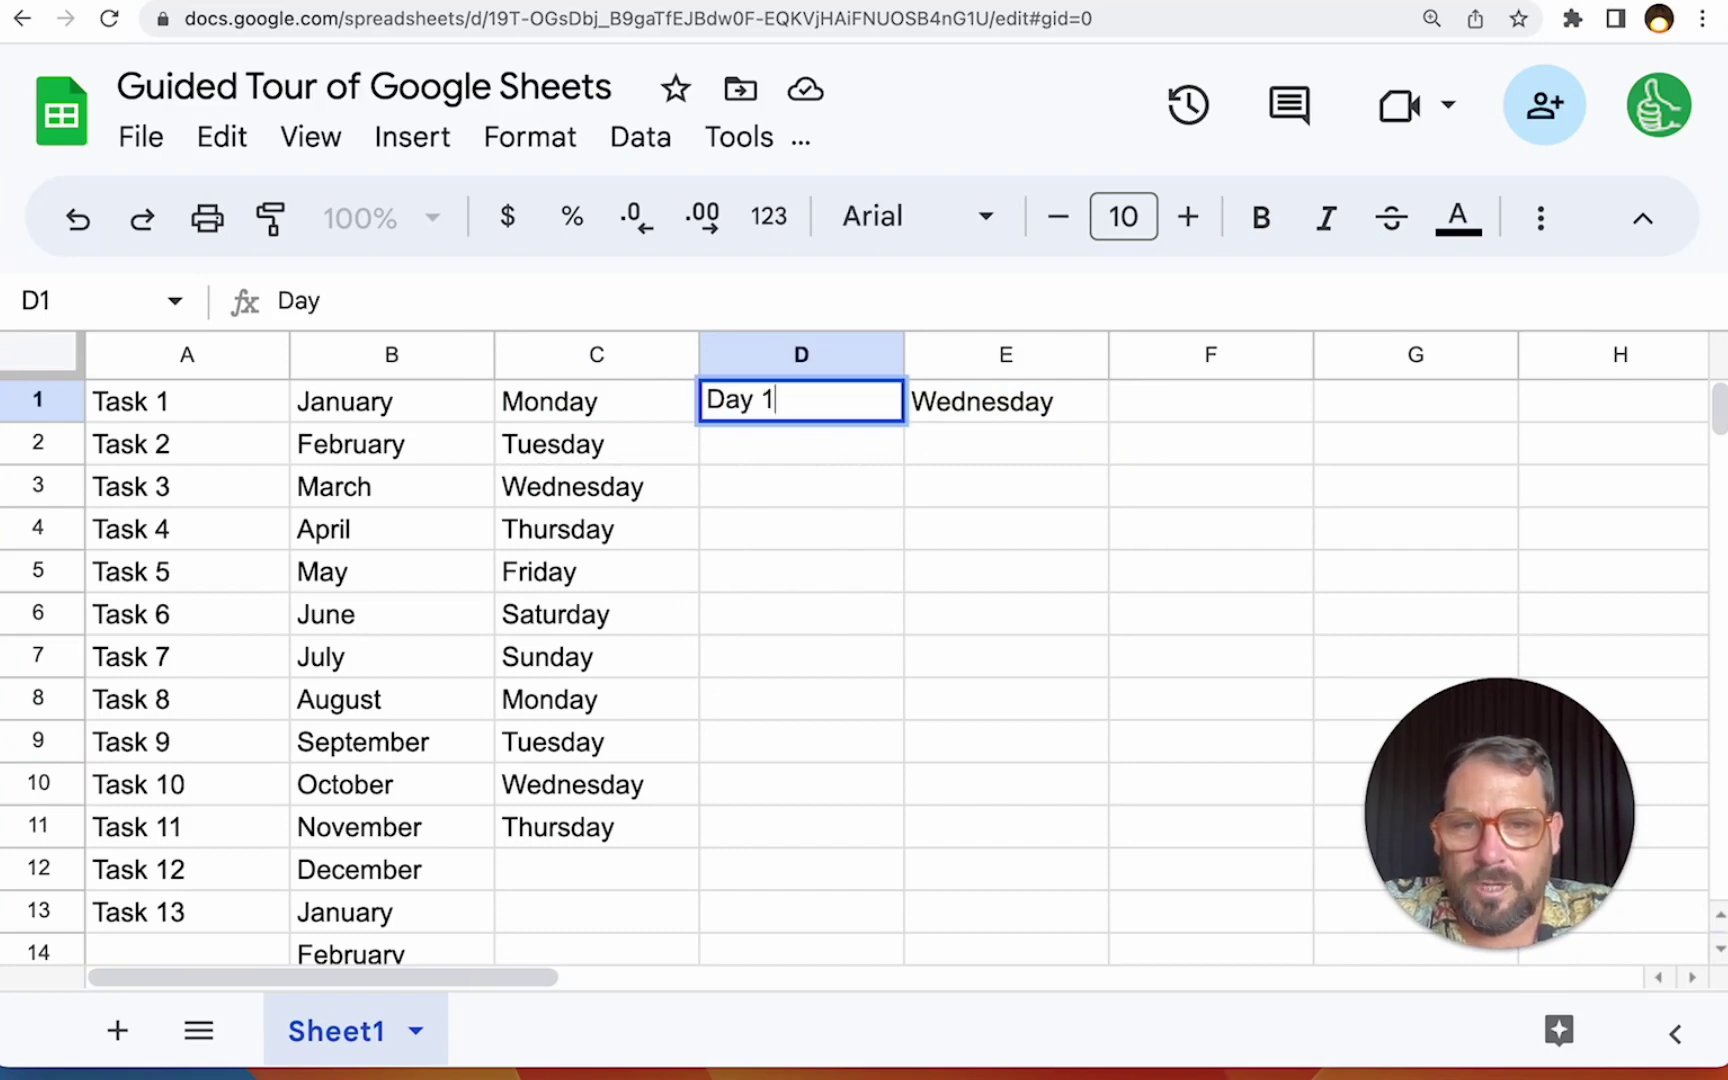
pyautogui.press('Return')
pyautogui.click(933, 409)
pyautogui.write('Day 2')
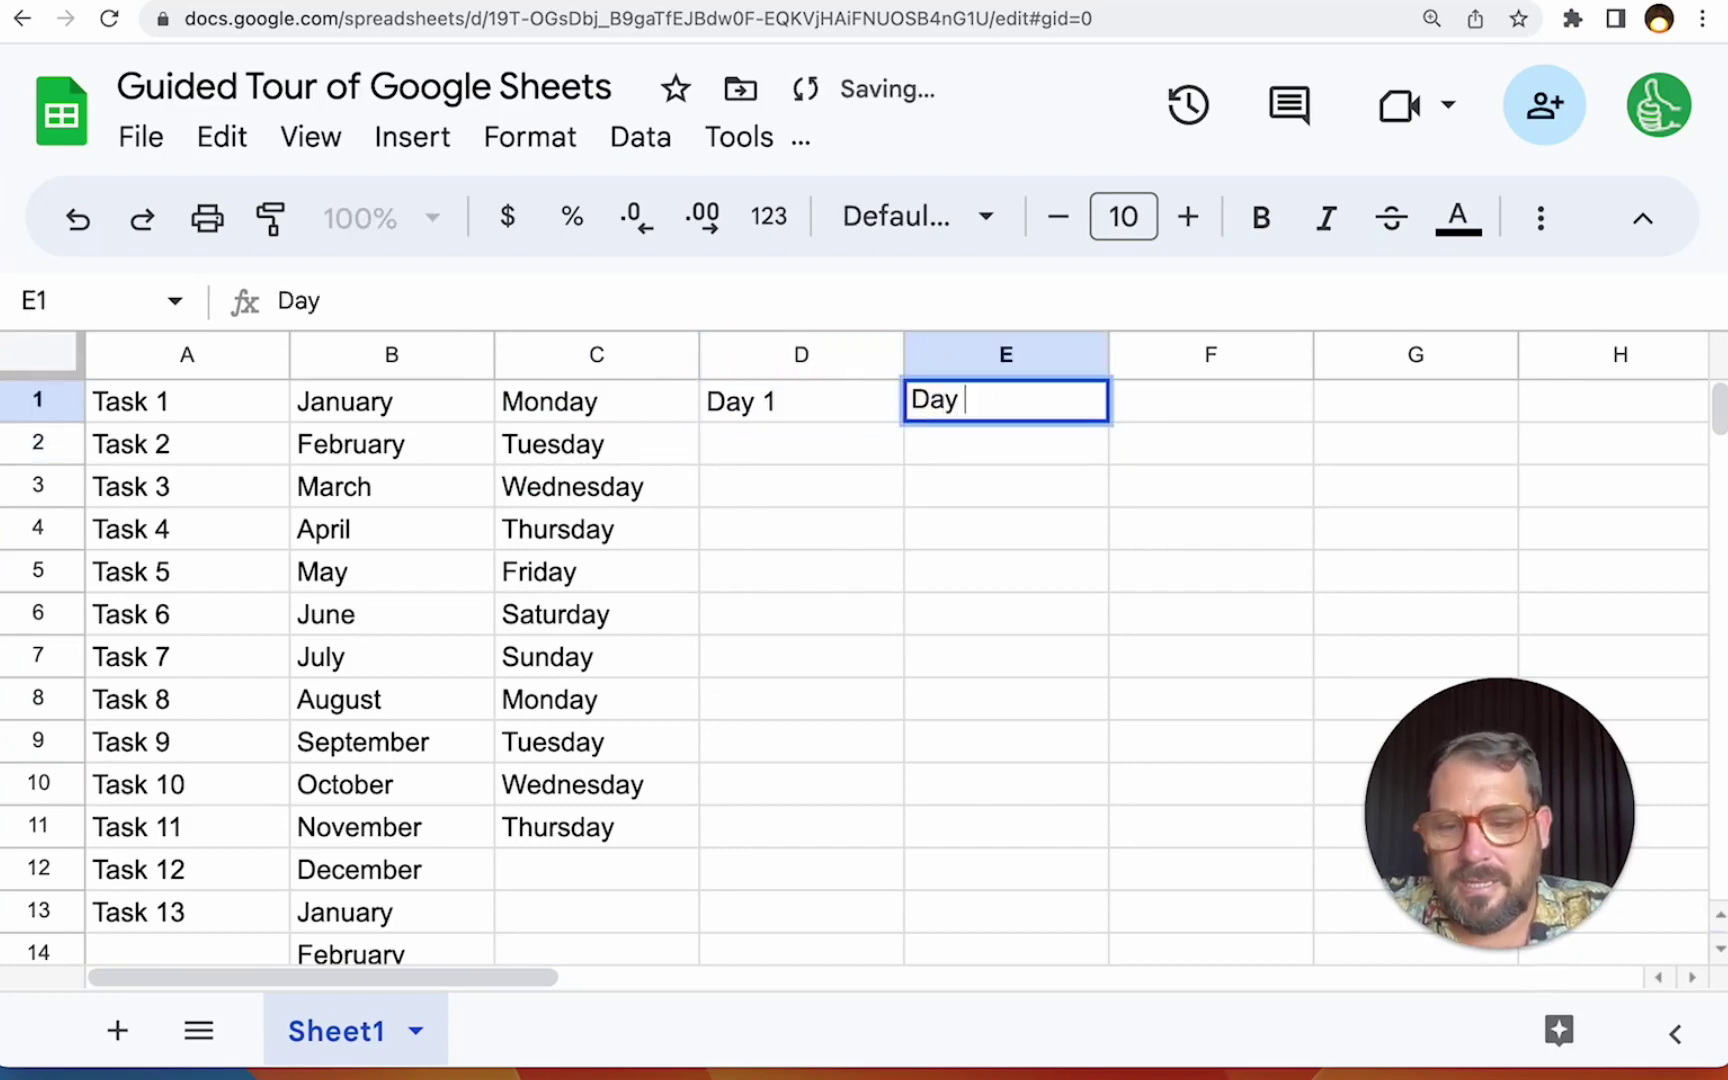
pyautogui.press('Return')
pyautogui.moveTo(850, 401); pyautogui.dragTo(1000, 401)
pyautogui.moveTo(1109, 423); pyautogui.dragTo(1462, 436)
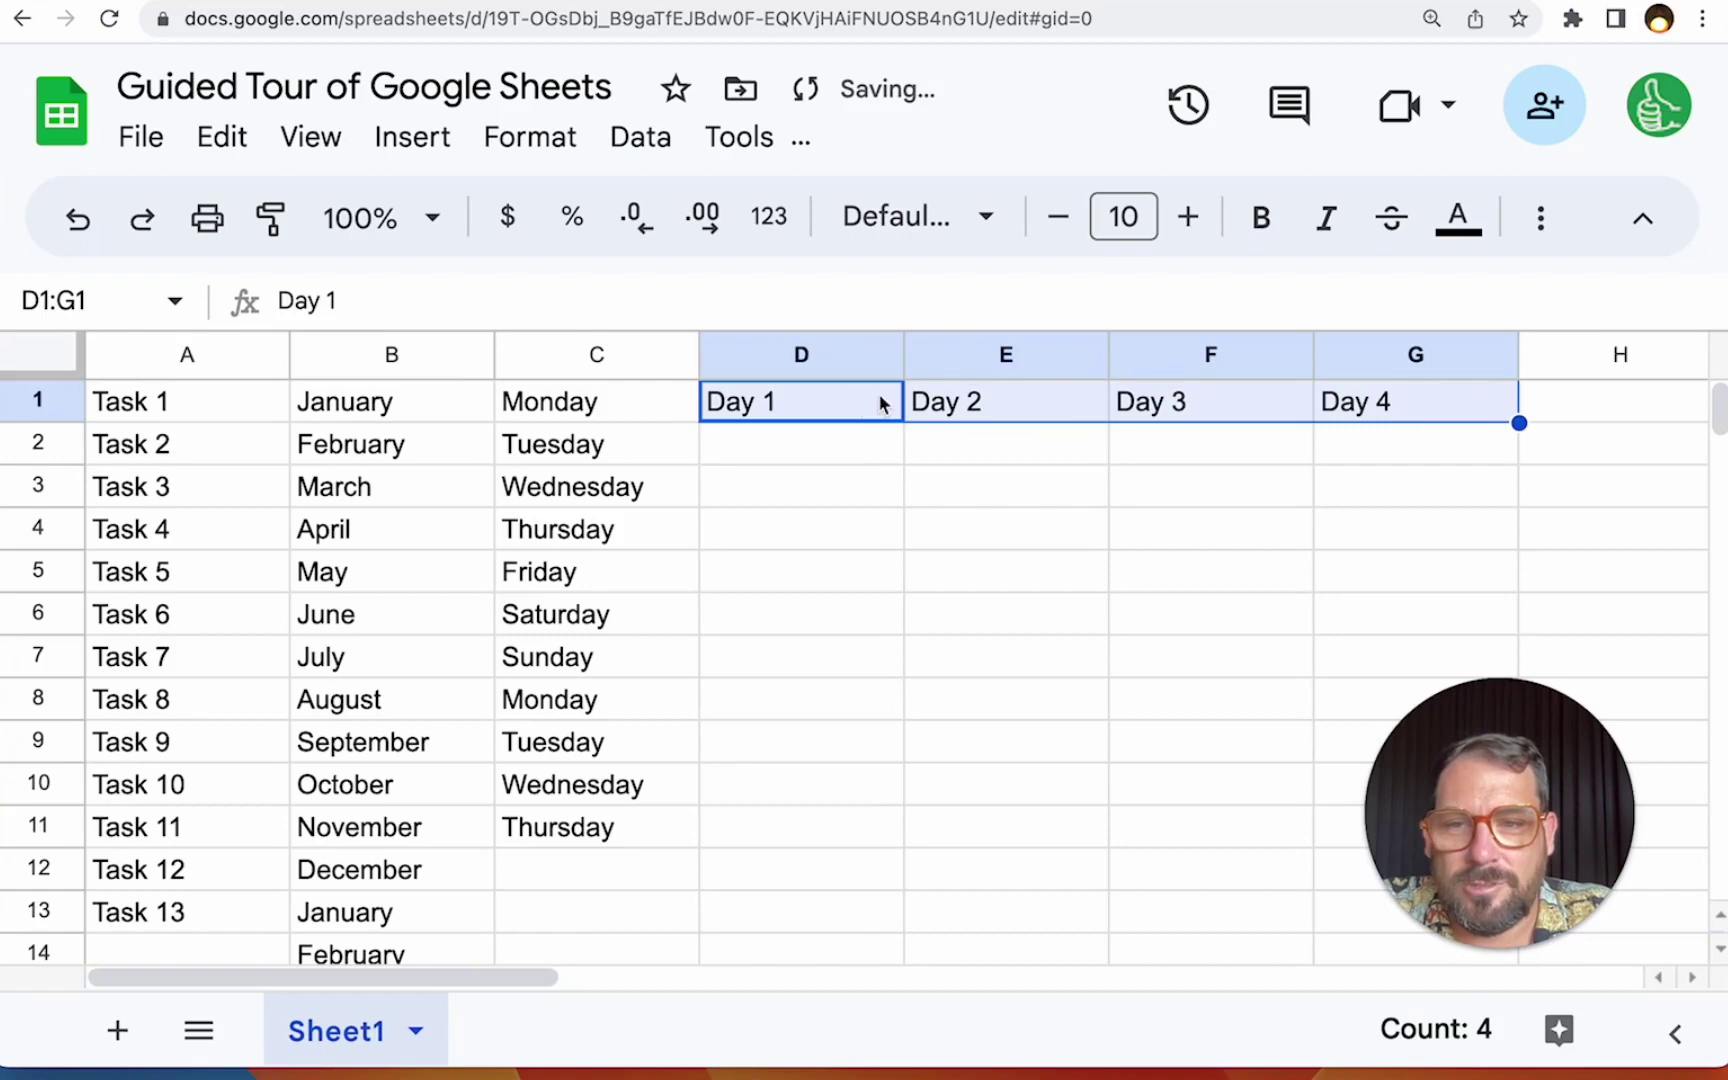
pyautogui.click(802, 400)
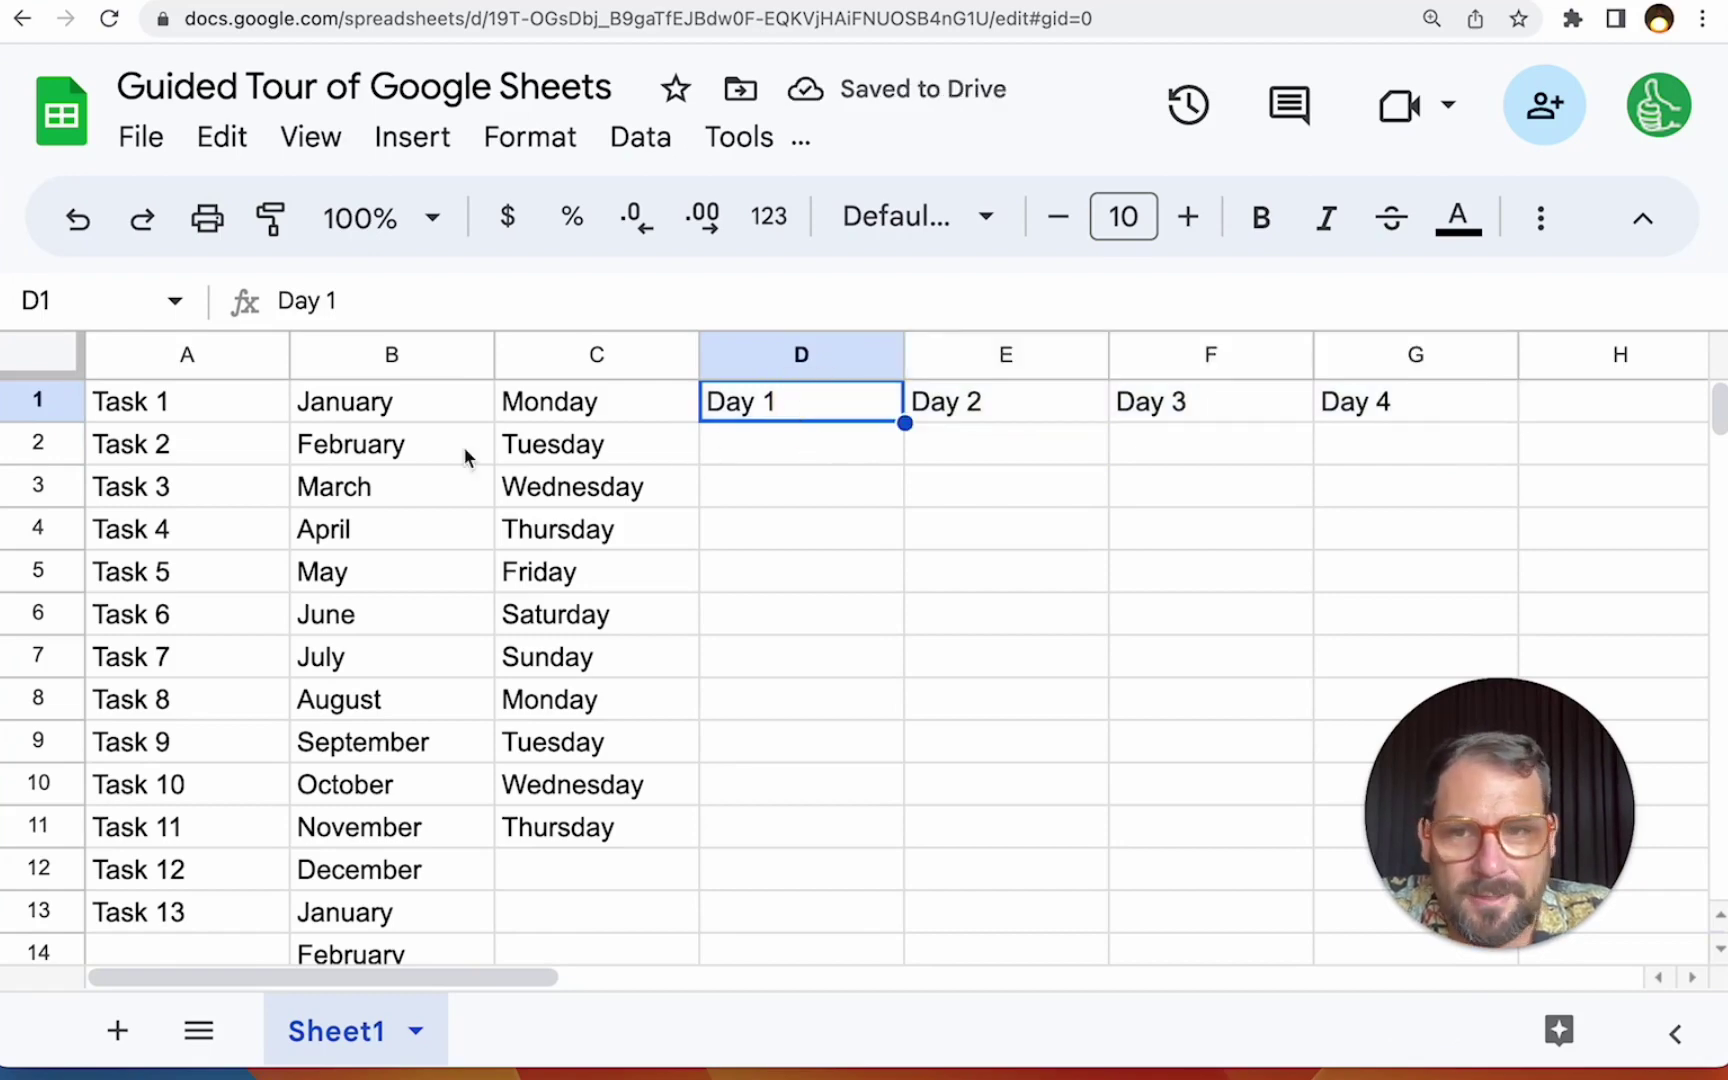
# Copy Day 1 into E2 and Day 2 into D2.
pyautogui.click(269, 408)
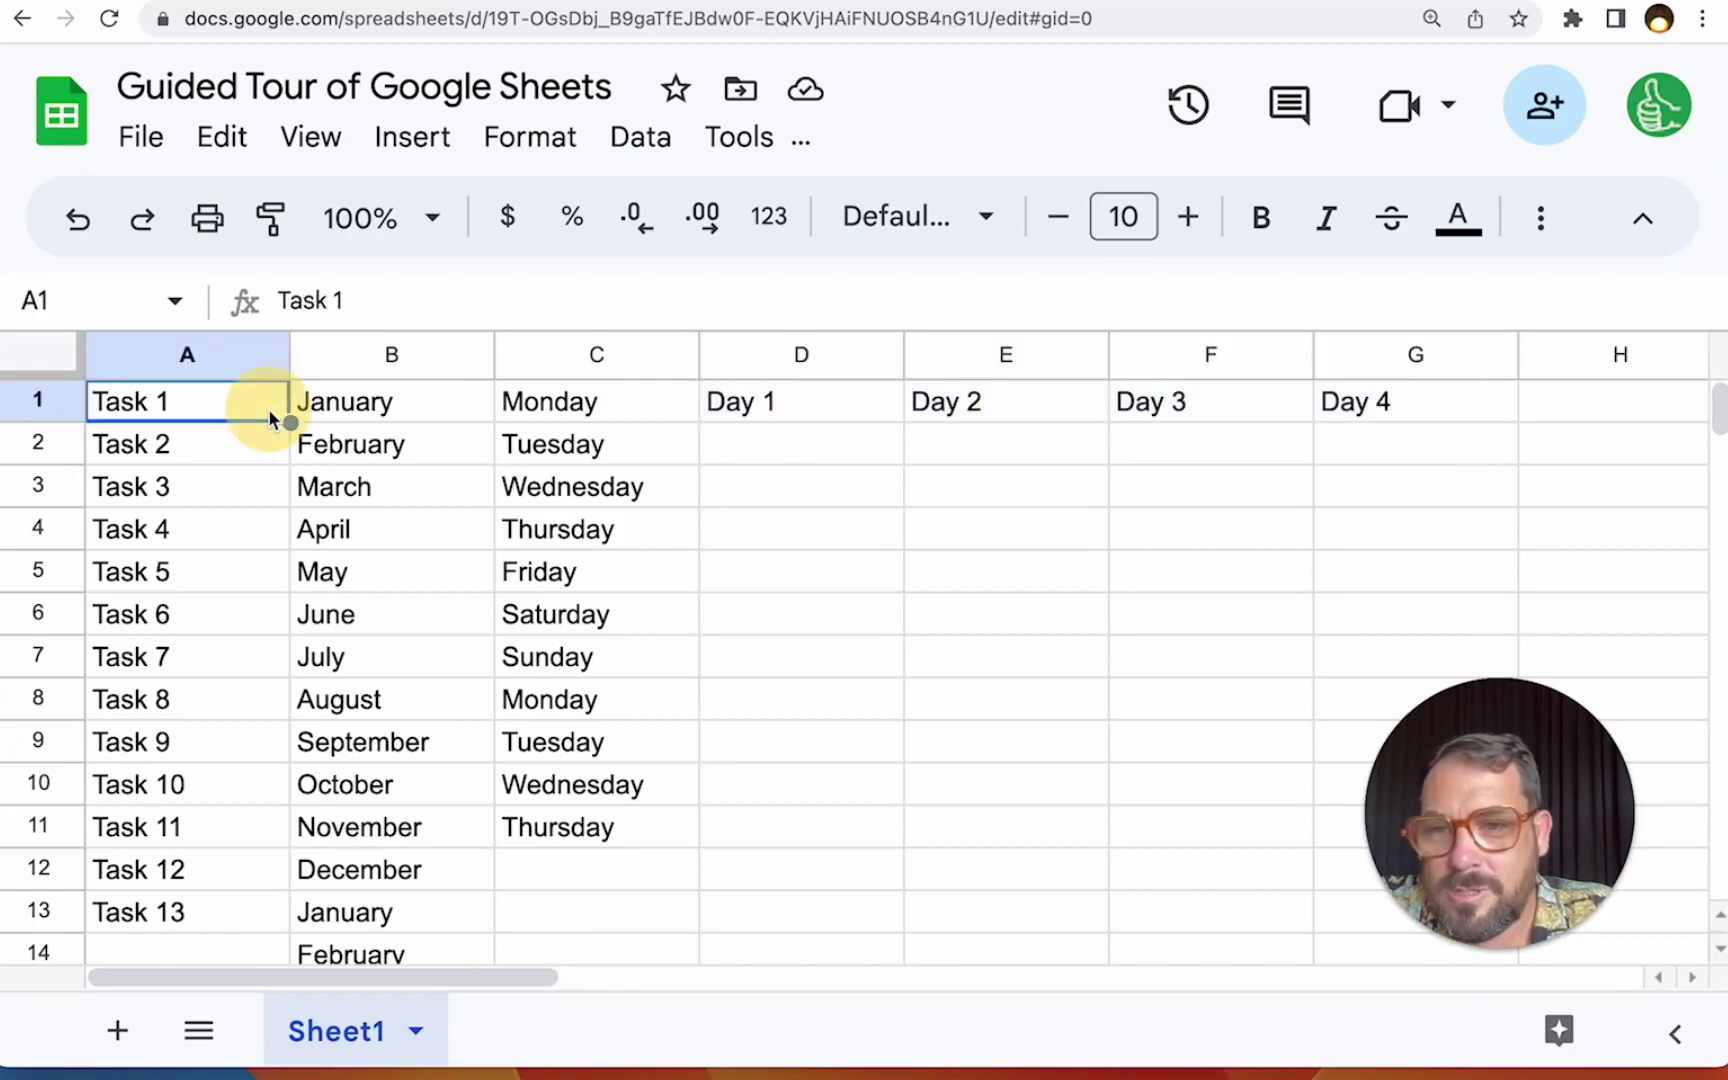
pyautogui.click(790, 408)
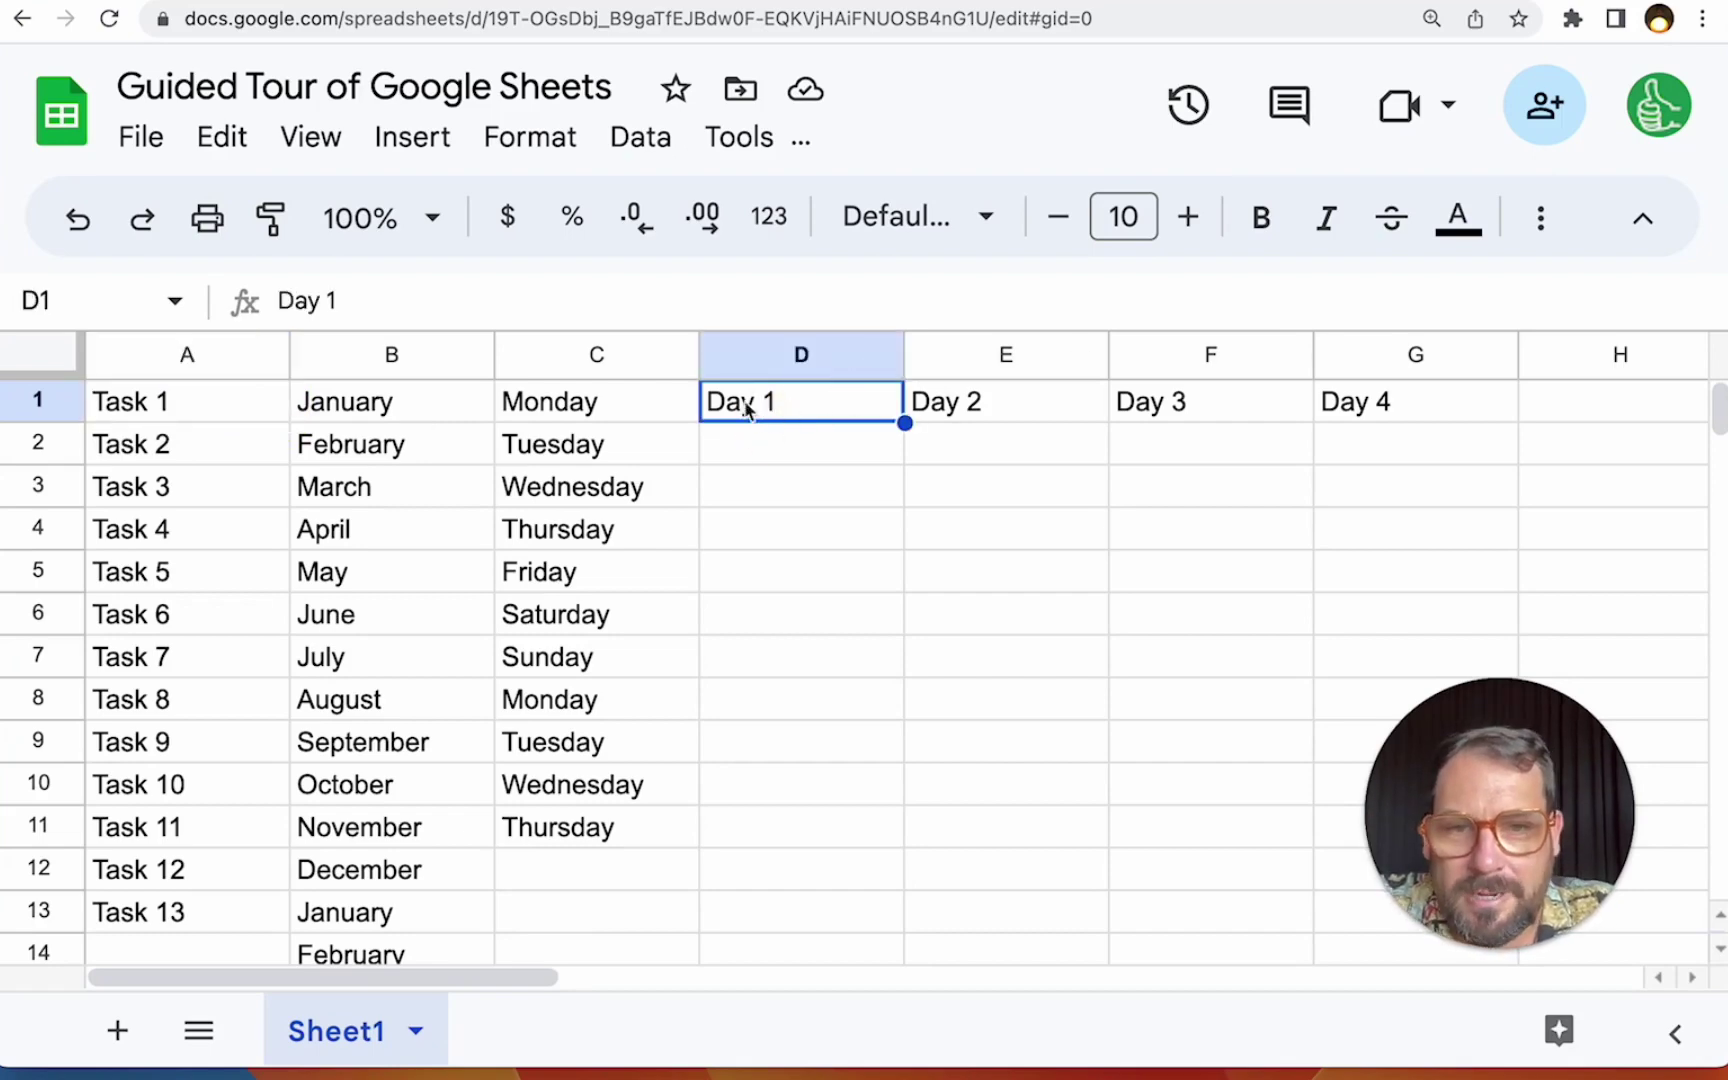
pyautogui.click(771, 415)
pyautogui.hotkey('ctrl', 'c')
pyautogui.click(973, 454)
pyautogui.hotkey('ctrl', 'v')
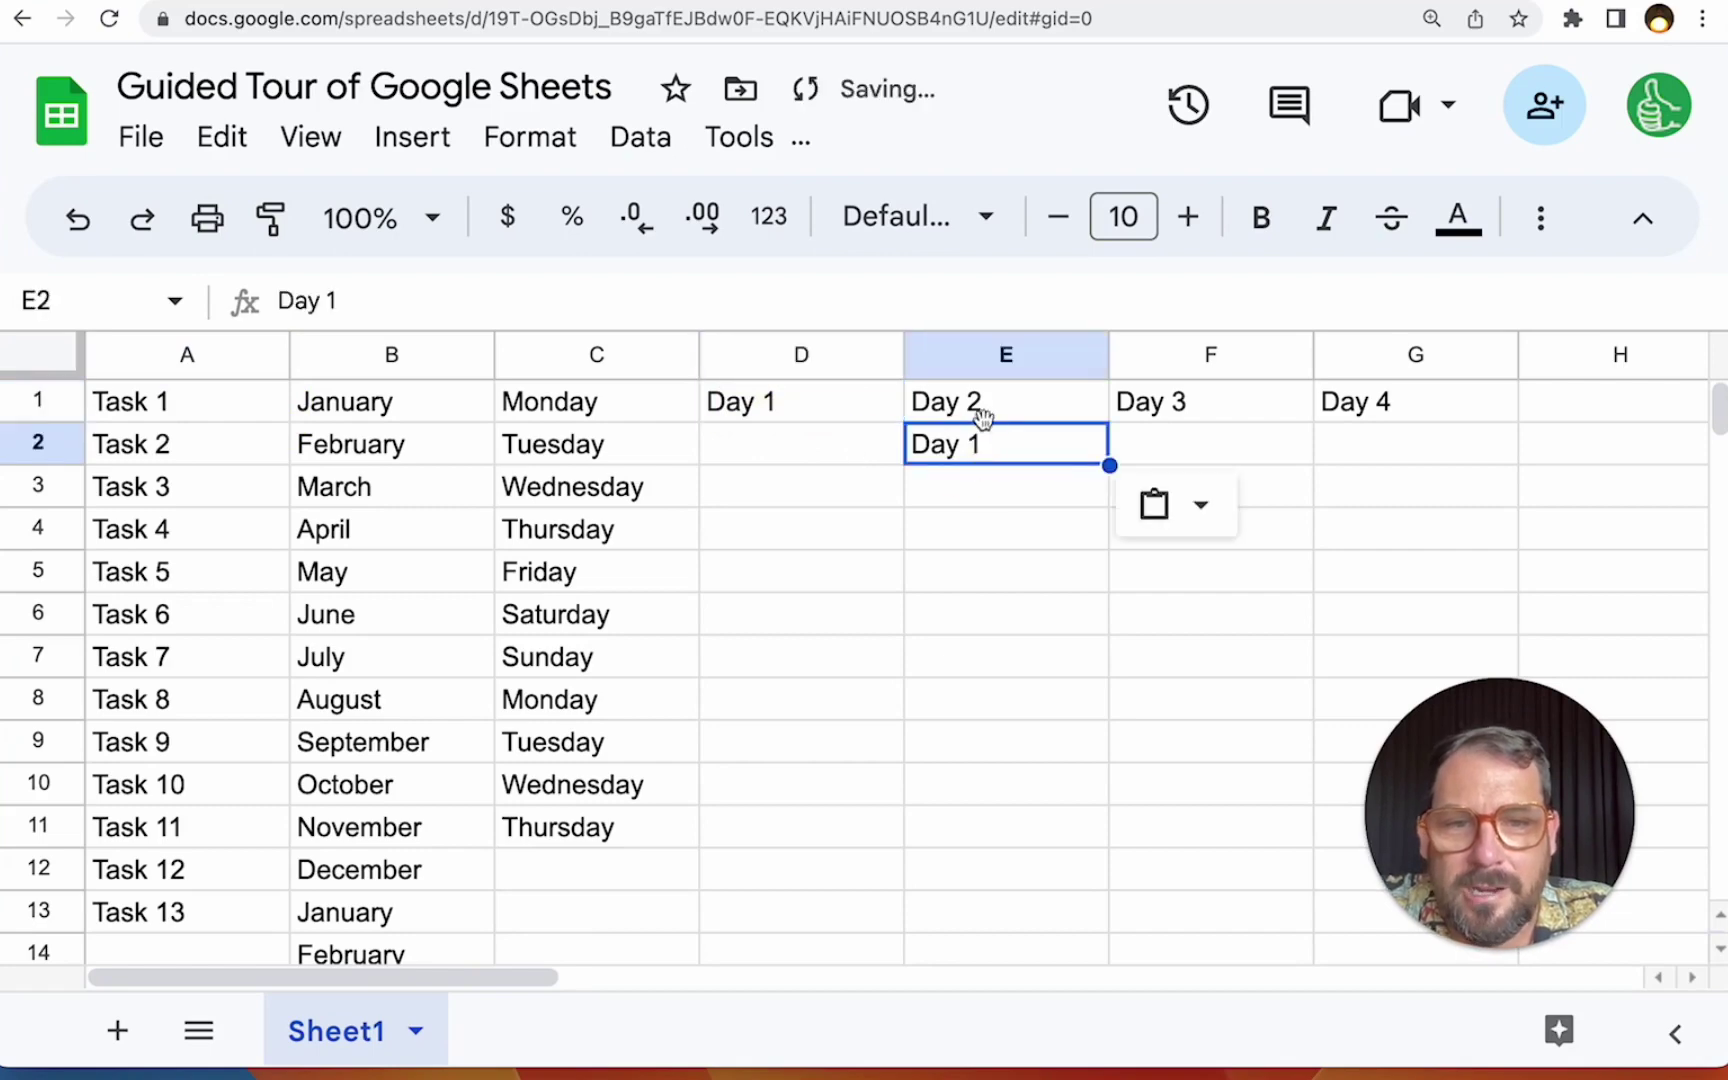
pyautogui.click(992, 410)
pyautogui.hotkey('ctrl', 'c')
pyautogui.click(805, 470)
pyautogui.hotkey('ctrl', 'v')
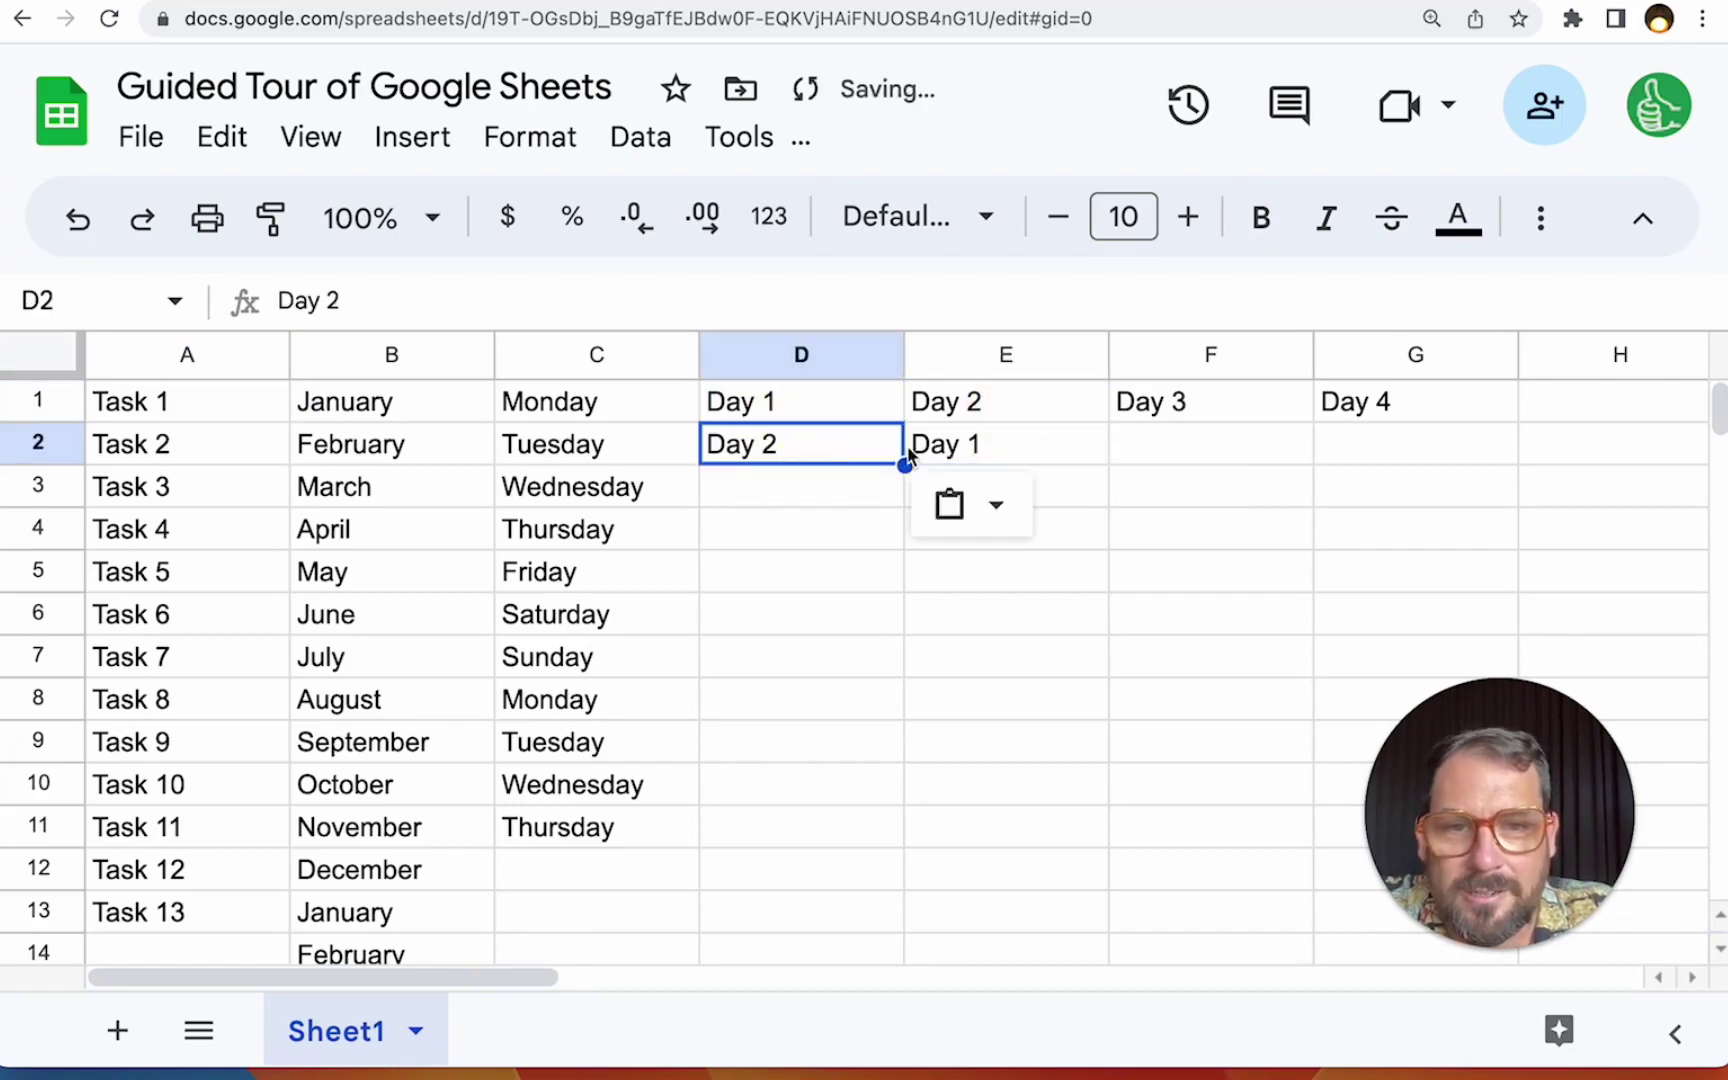
# Delete the stray Day 2 and Day 1 entries from rows 1 and 2.
pyautogui.moveTo(860, 410); pyautogui.dragTo(1408, 388)
pyautogui.click(993, 410)
pyautogui.press('BackSpace')
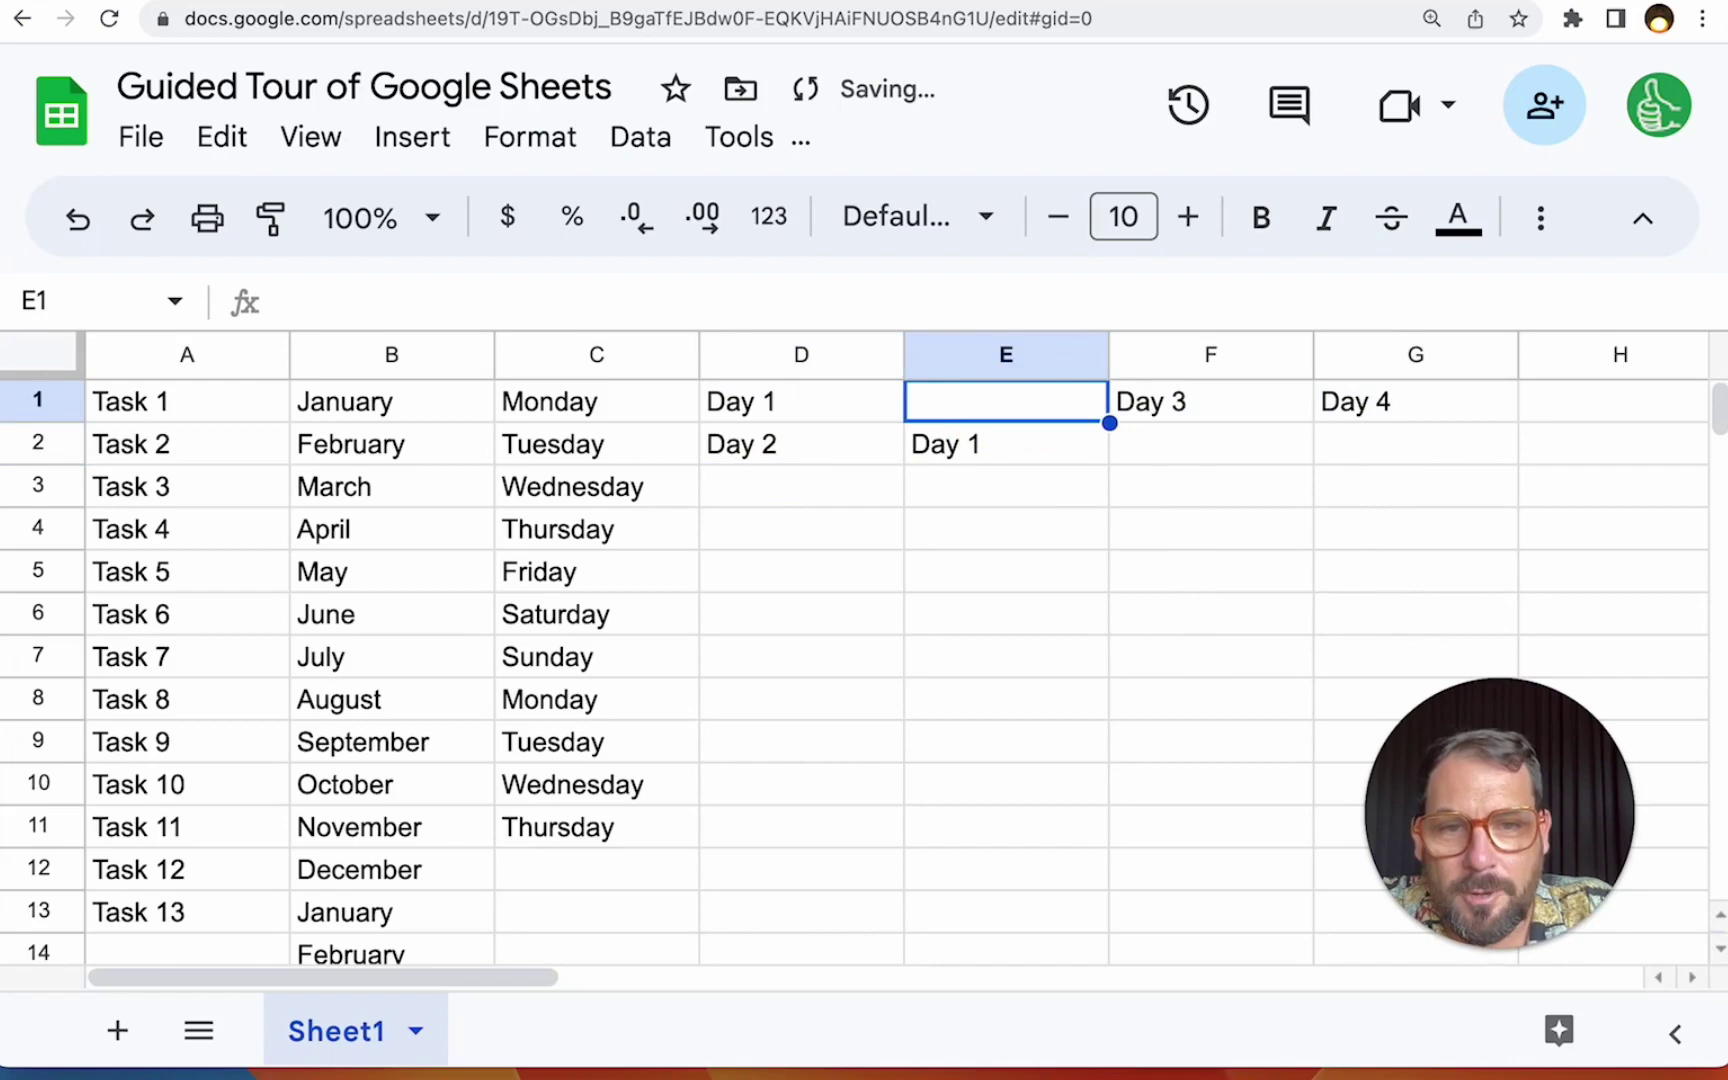
pyautogui.click(785, 365)
pyautogui.moveTo(844, 452); pyautogui.dragTo(941, 444)
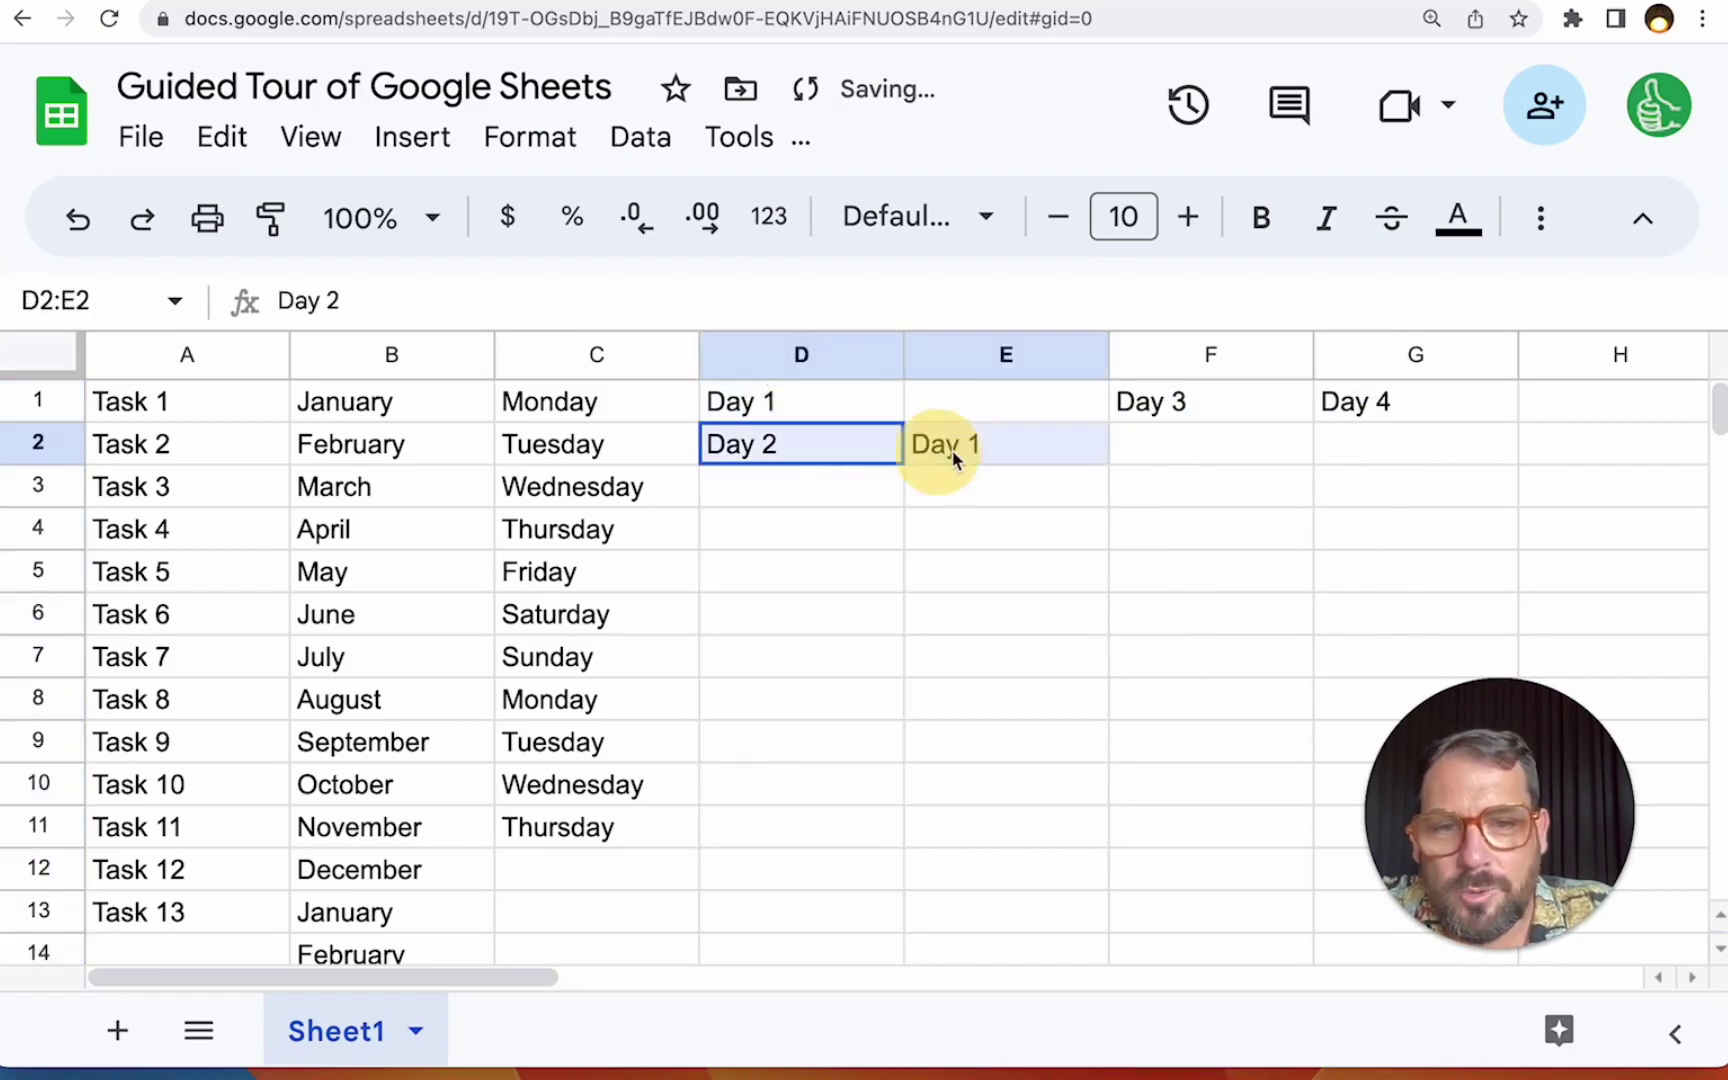
pyautogui.press('BackSpace')
# Drag Day 1 from D1 into E2 and move the weekday list from column C into column D.
pyautogui.click(819, 404)
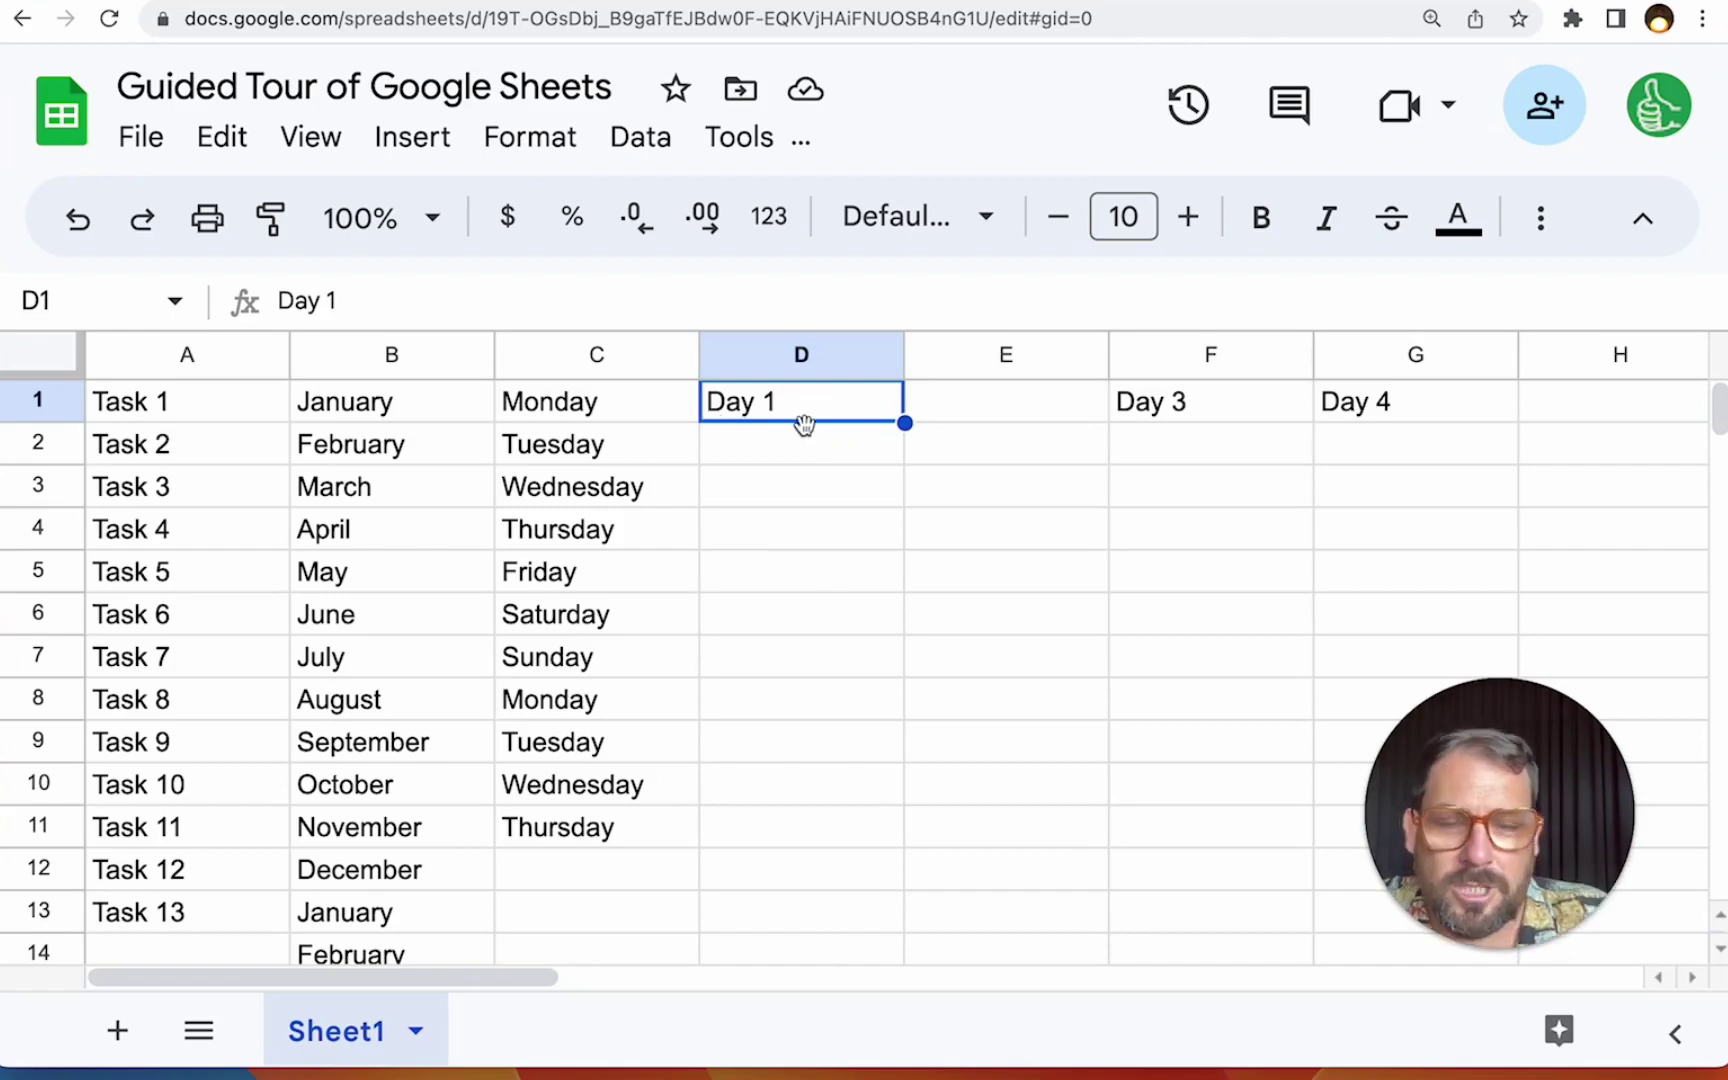
pyautogui.moveTo(804, 424); pyautogui.dragTo(916, 464)
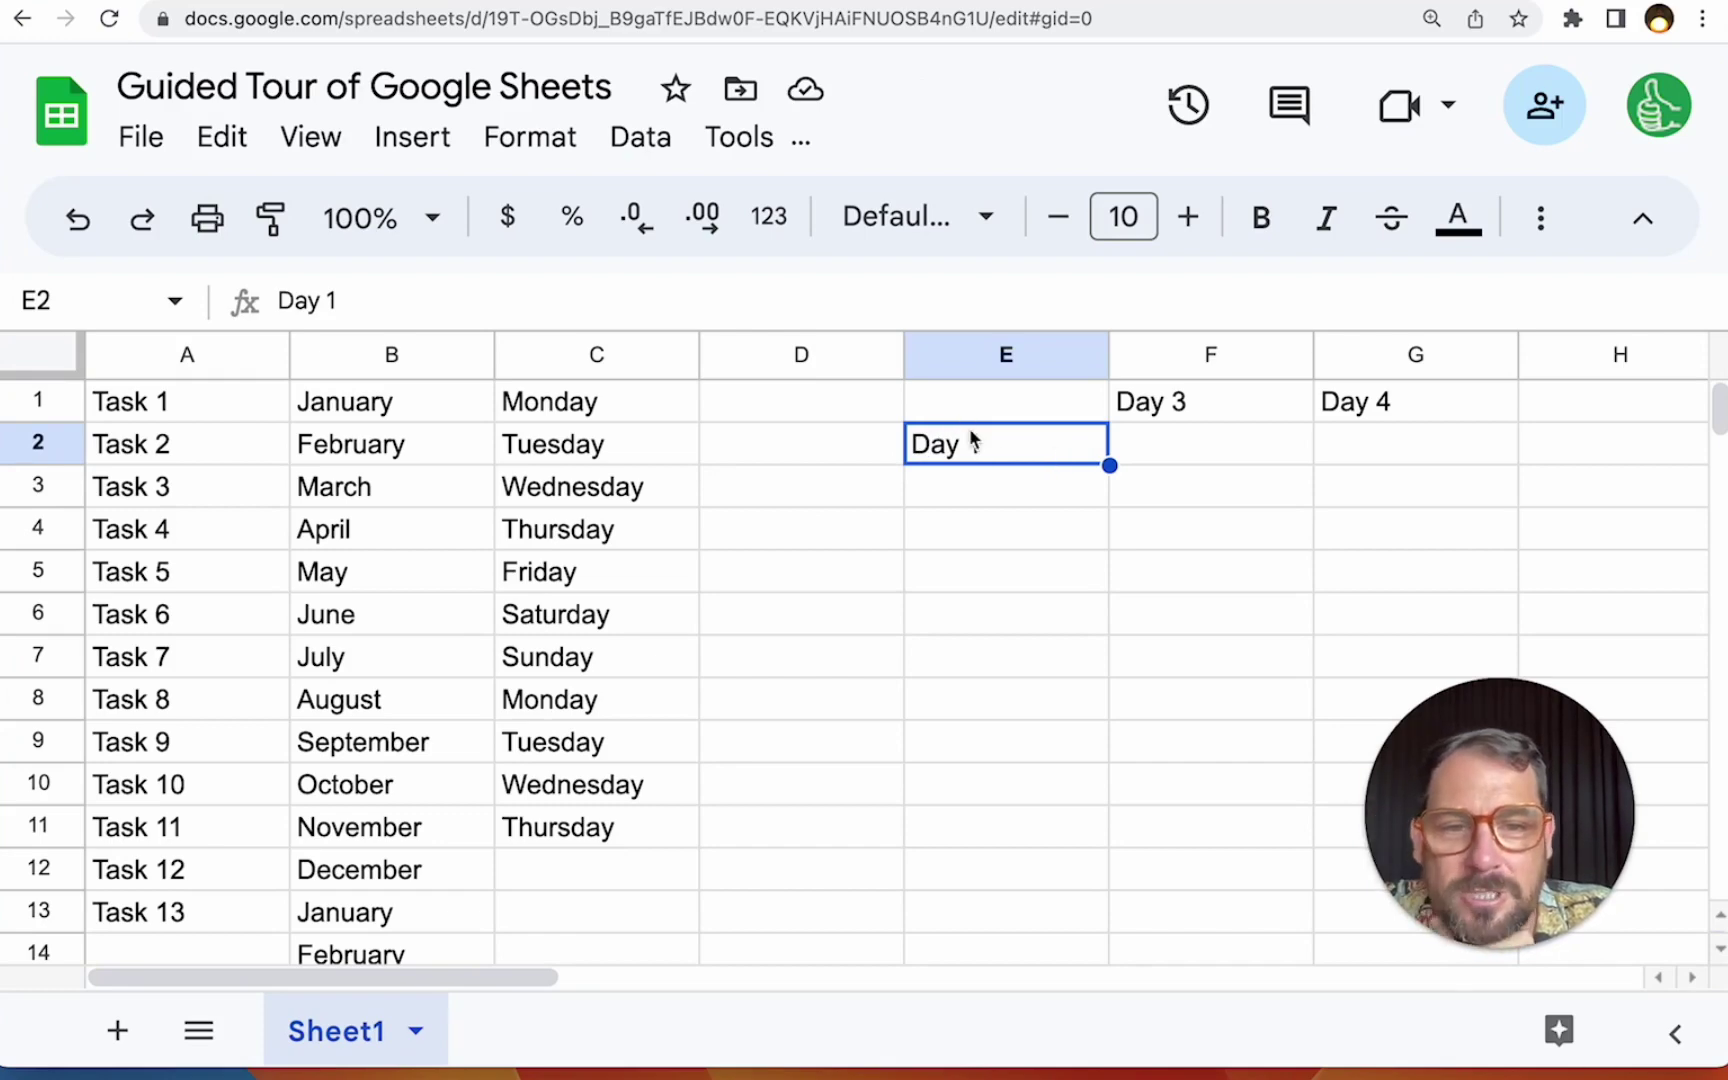
pyautogui.moveTo(629, 390); pyautogui.dragTo(645, 832)
pyautogui.moveTo(697, 446); pyautogui.dragTo(786, 449)
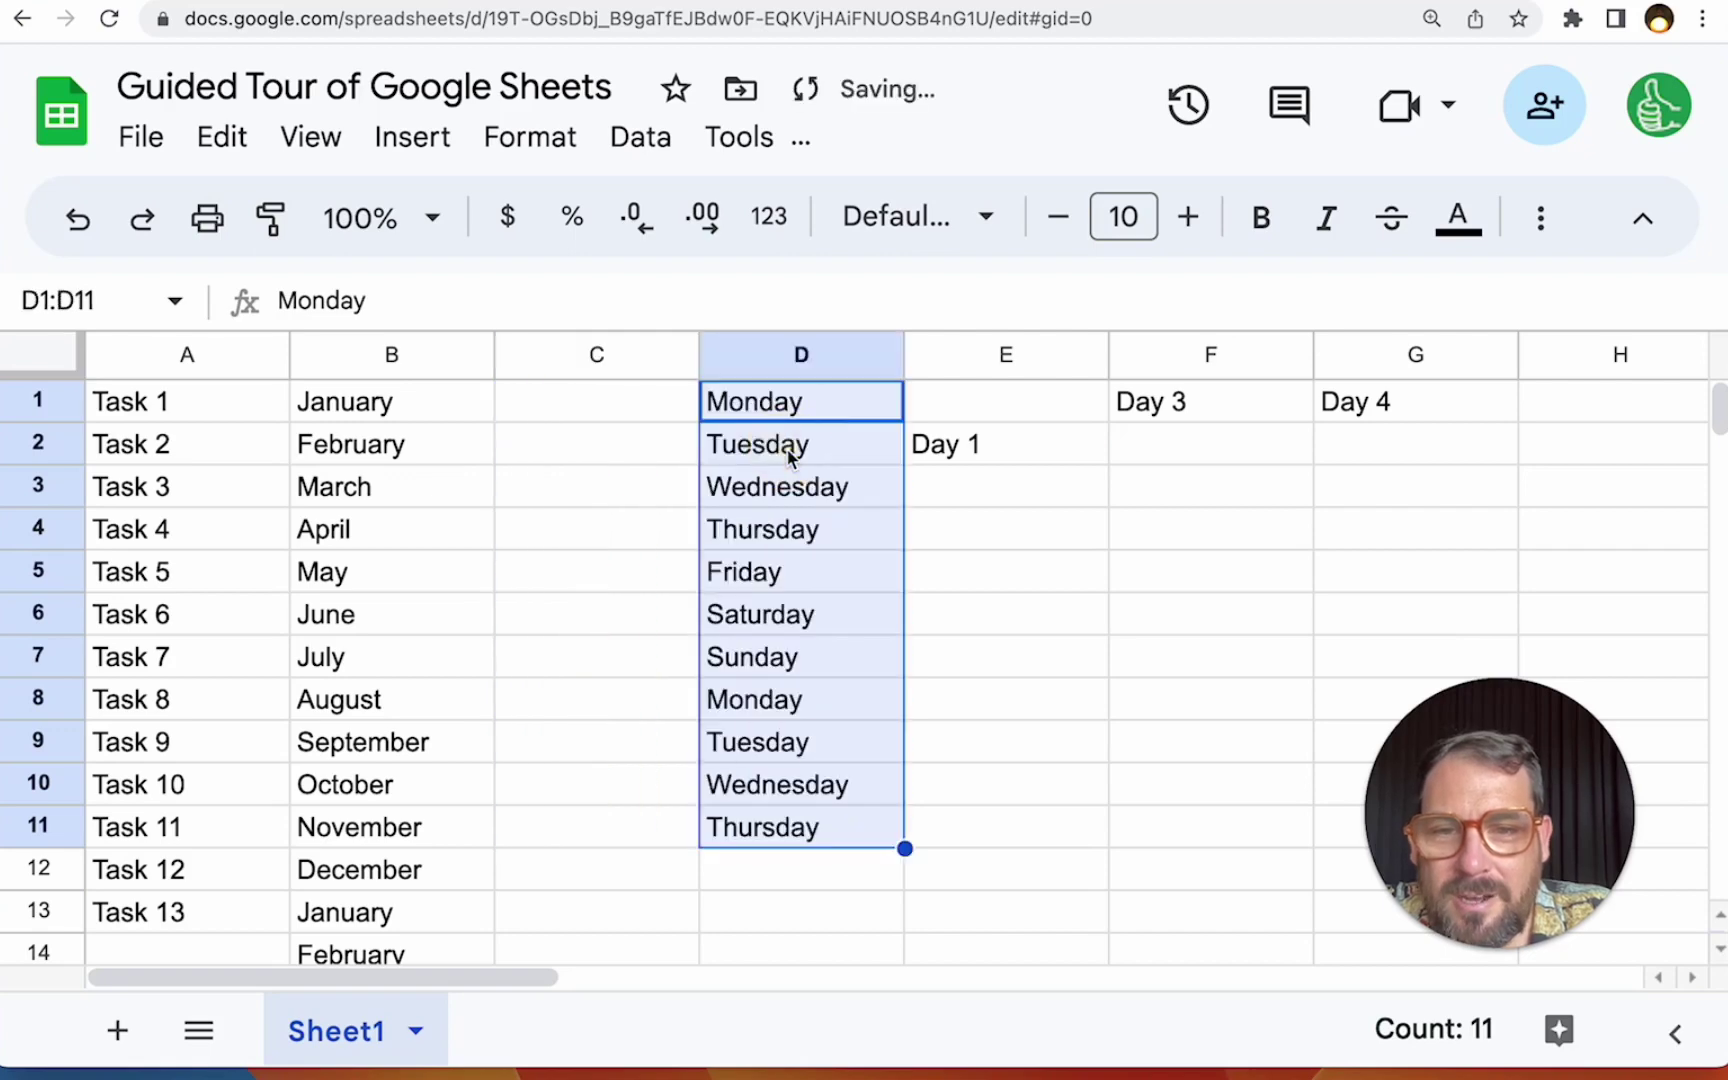
# Drag the task column past the month column so the months come first.
pyautogui.click(436, 405)
pyautogui.click(390, 356)
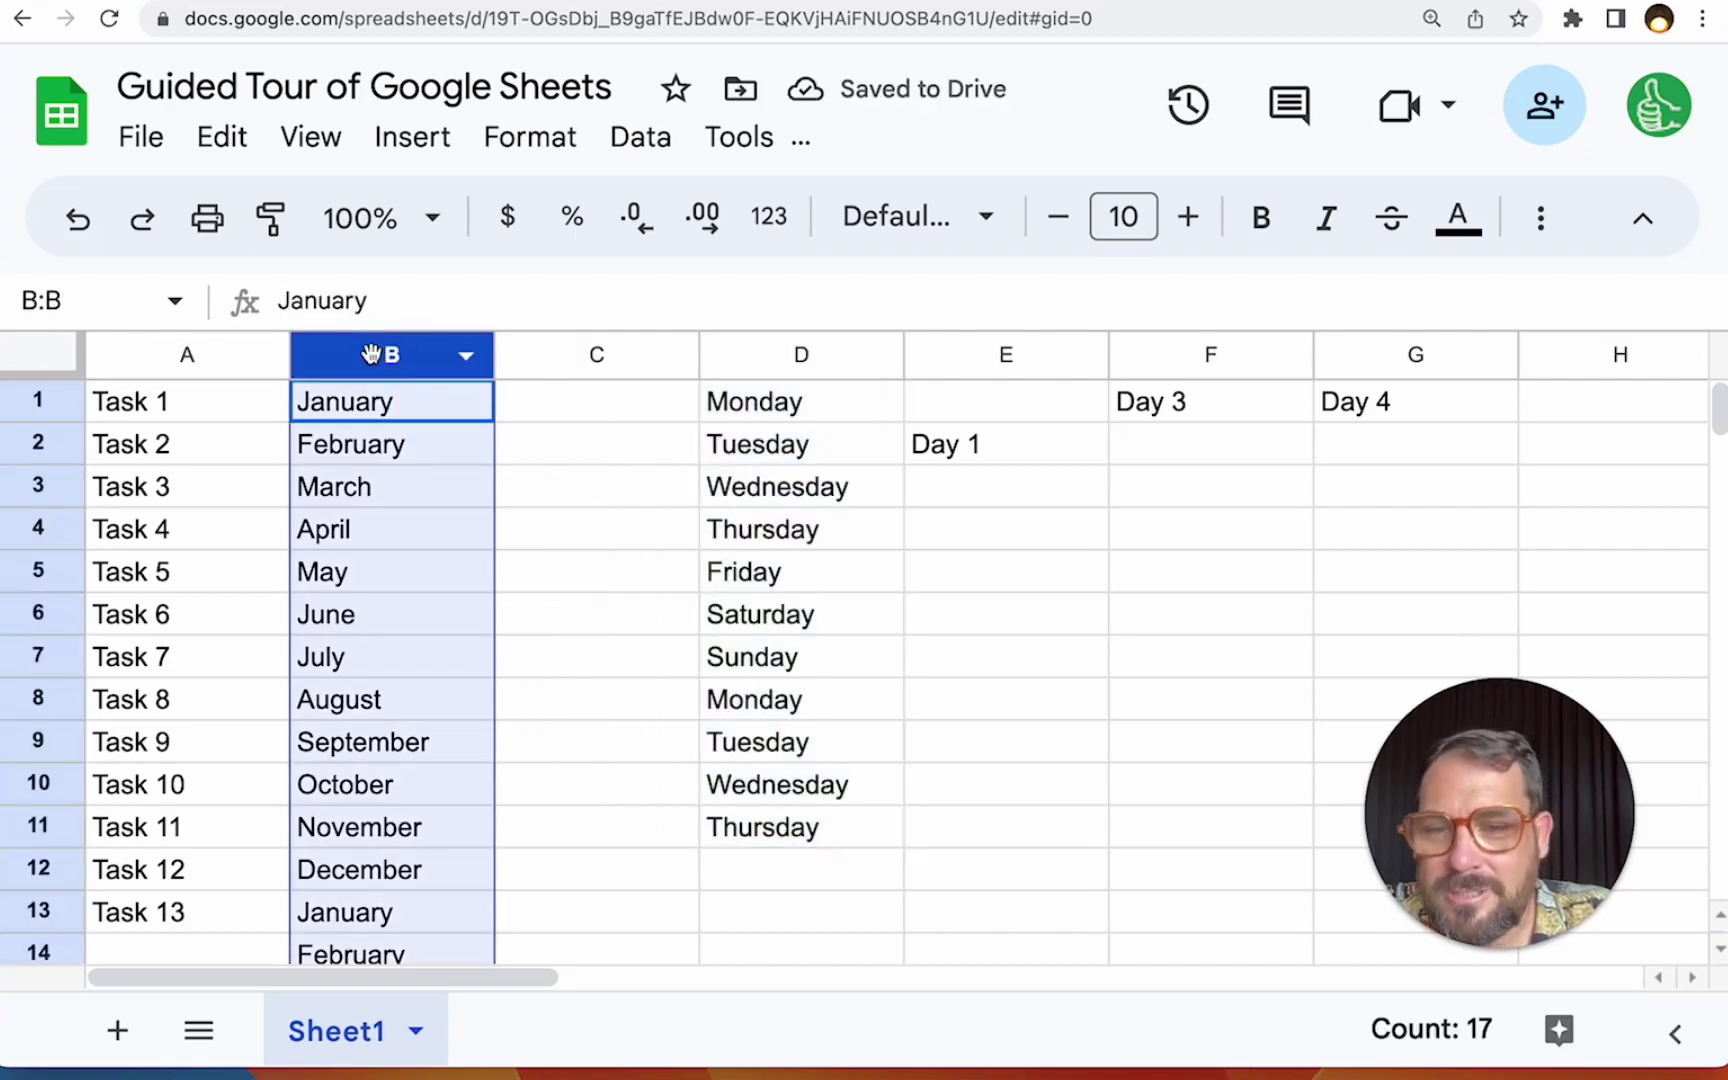
pyautogui.click(200, 354)
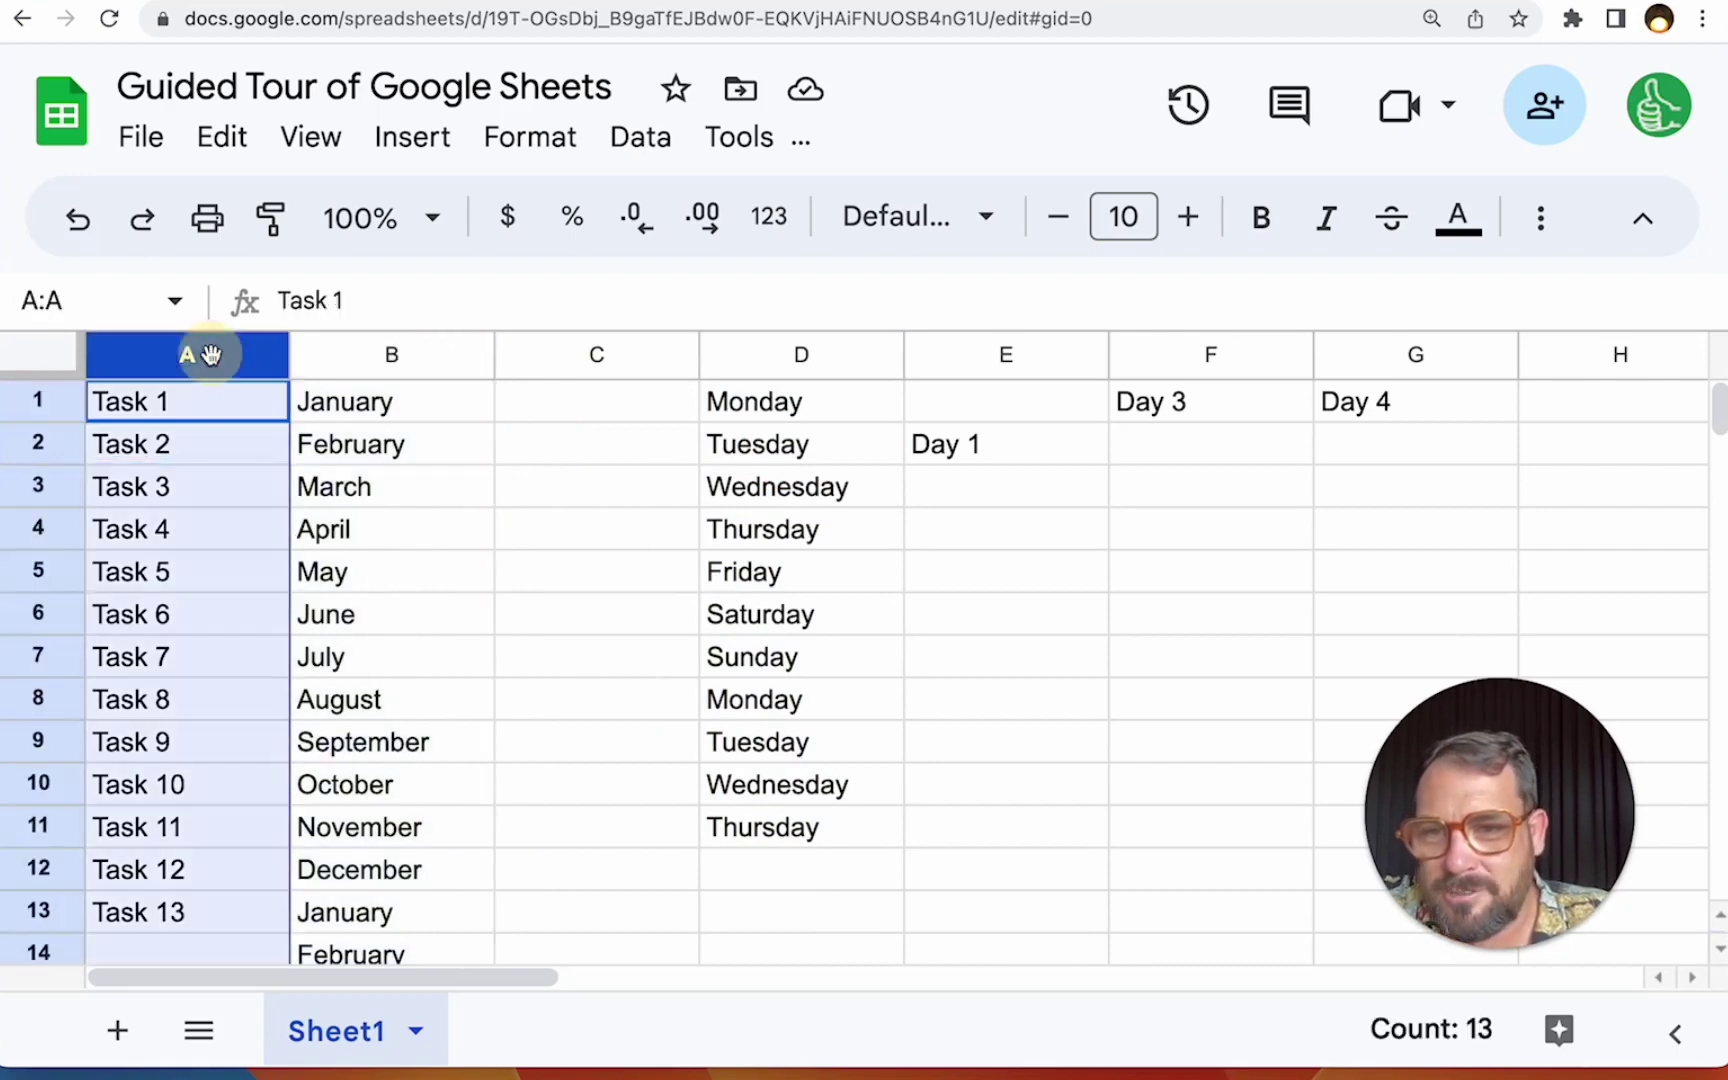
pyautogui.moveTo(193, 355); pyautogui.dragTo(452, 378)
pyautogui.click(598, 398)
pyautogui.click(600, 355)
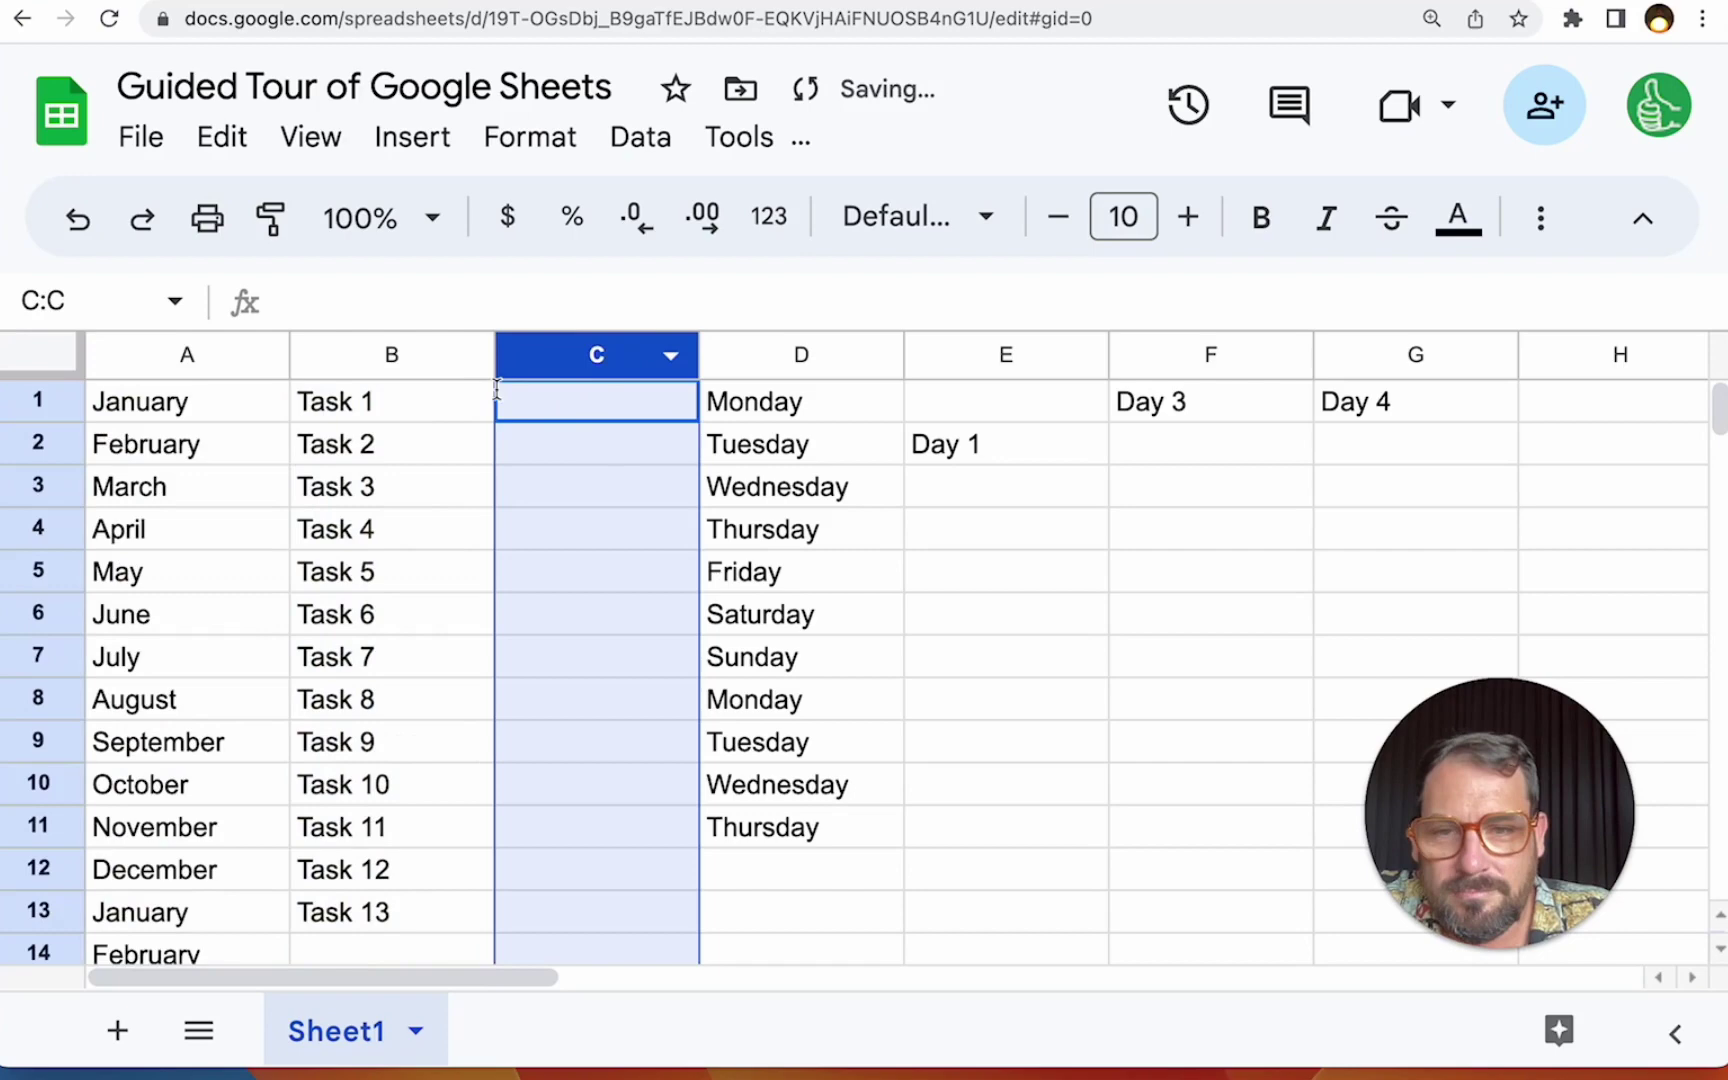
pyautogui.moveTo(571, 366)
pyautogui.mouseDown()
pyautogui.moveTo(598, 320)
pyautogui.moveTo(598, 362)
pyautogui.mouseUp()
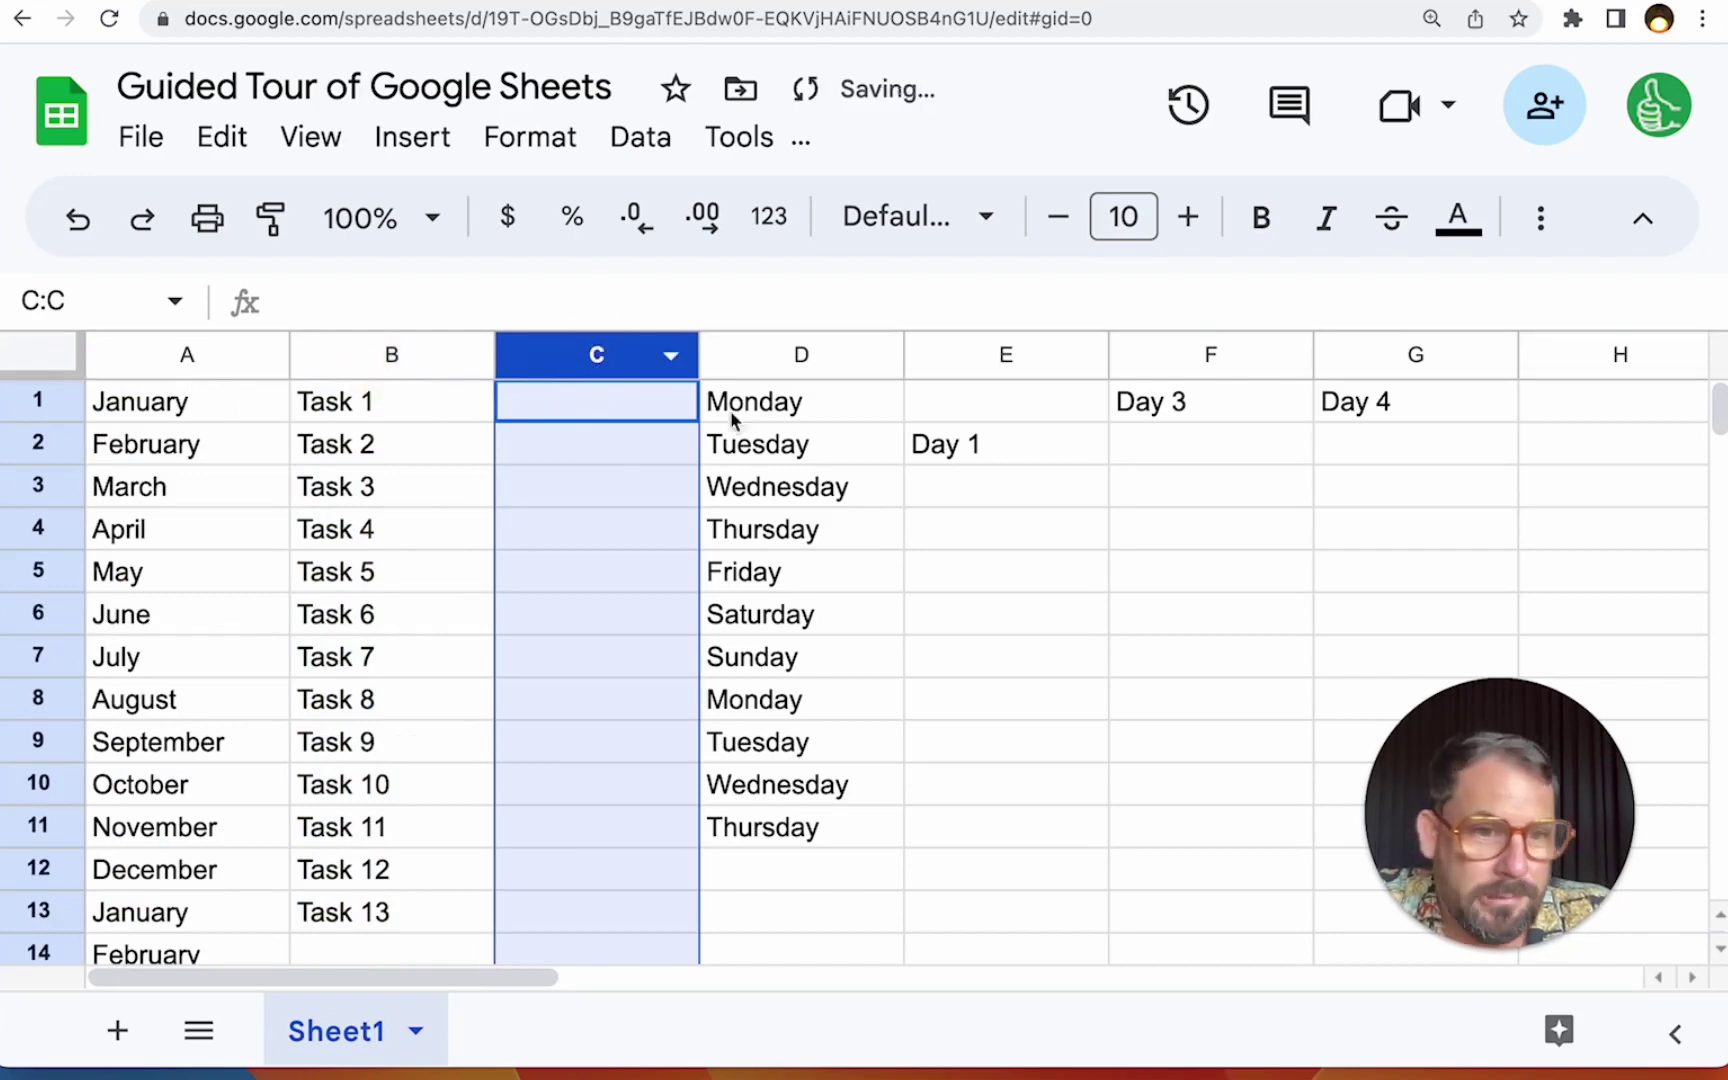
# Drag the weekday column right so the weekdays fill E1:E11.
pyautogui.click(749, 355)
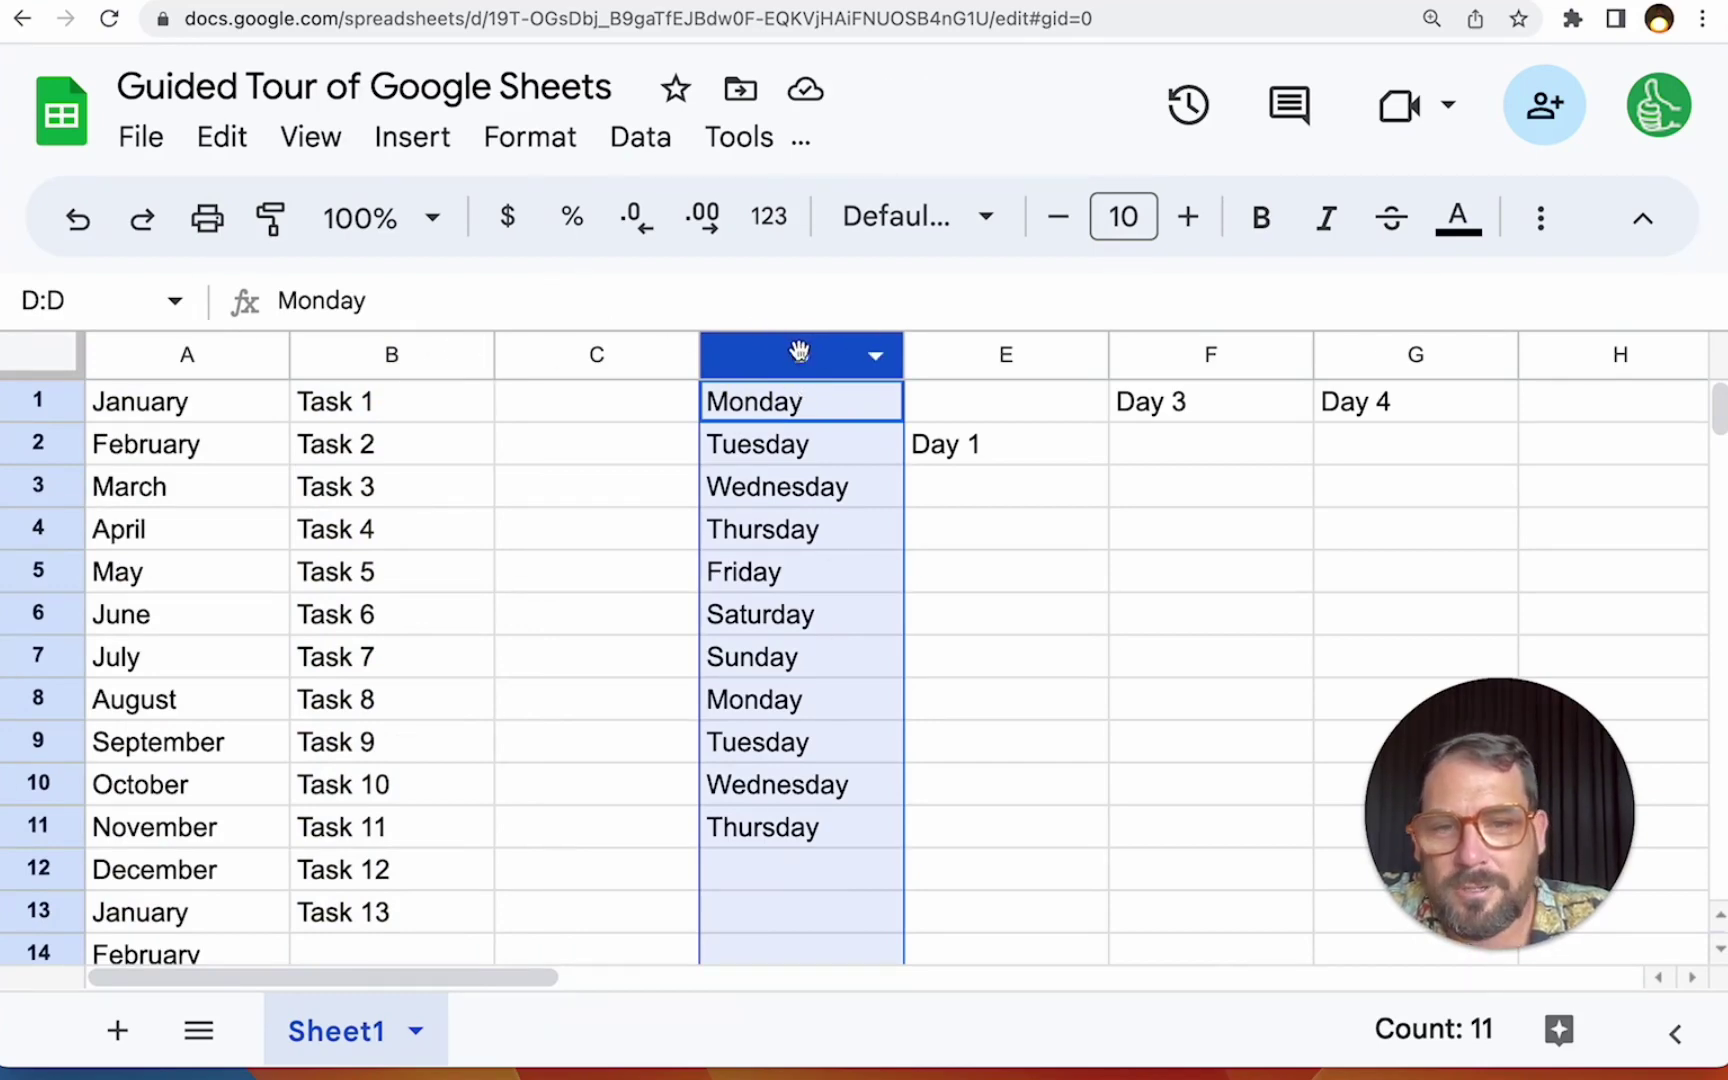
pyautogui.moveTo(790, 362); pyautogui.dragTo(1049, 382)
pyautogui.click(942, 409)
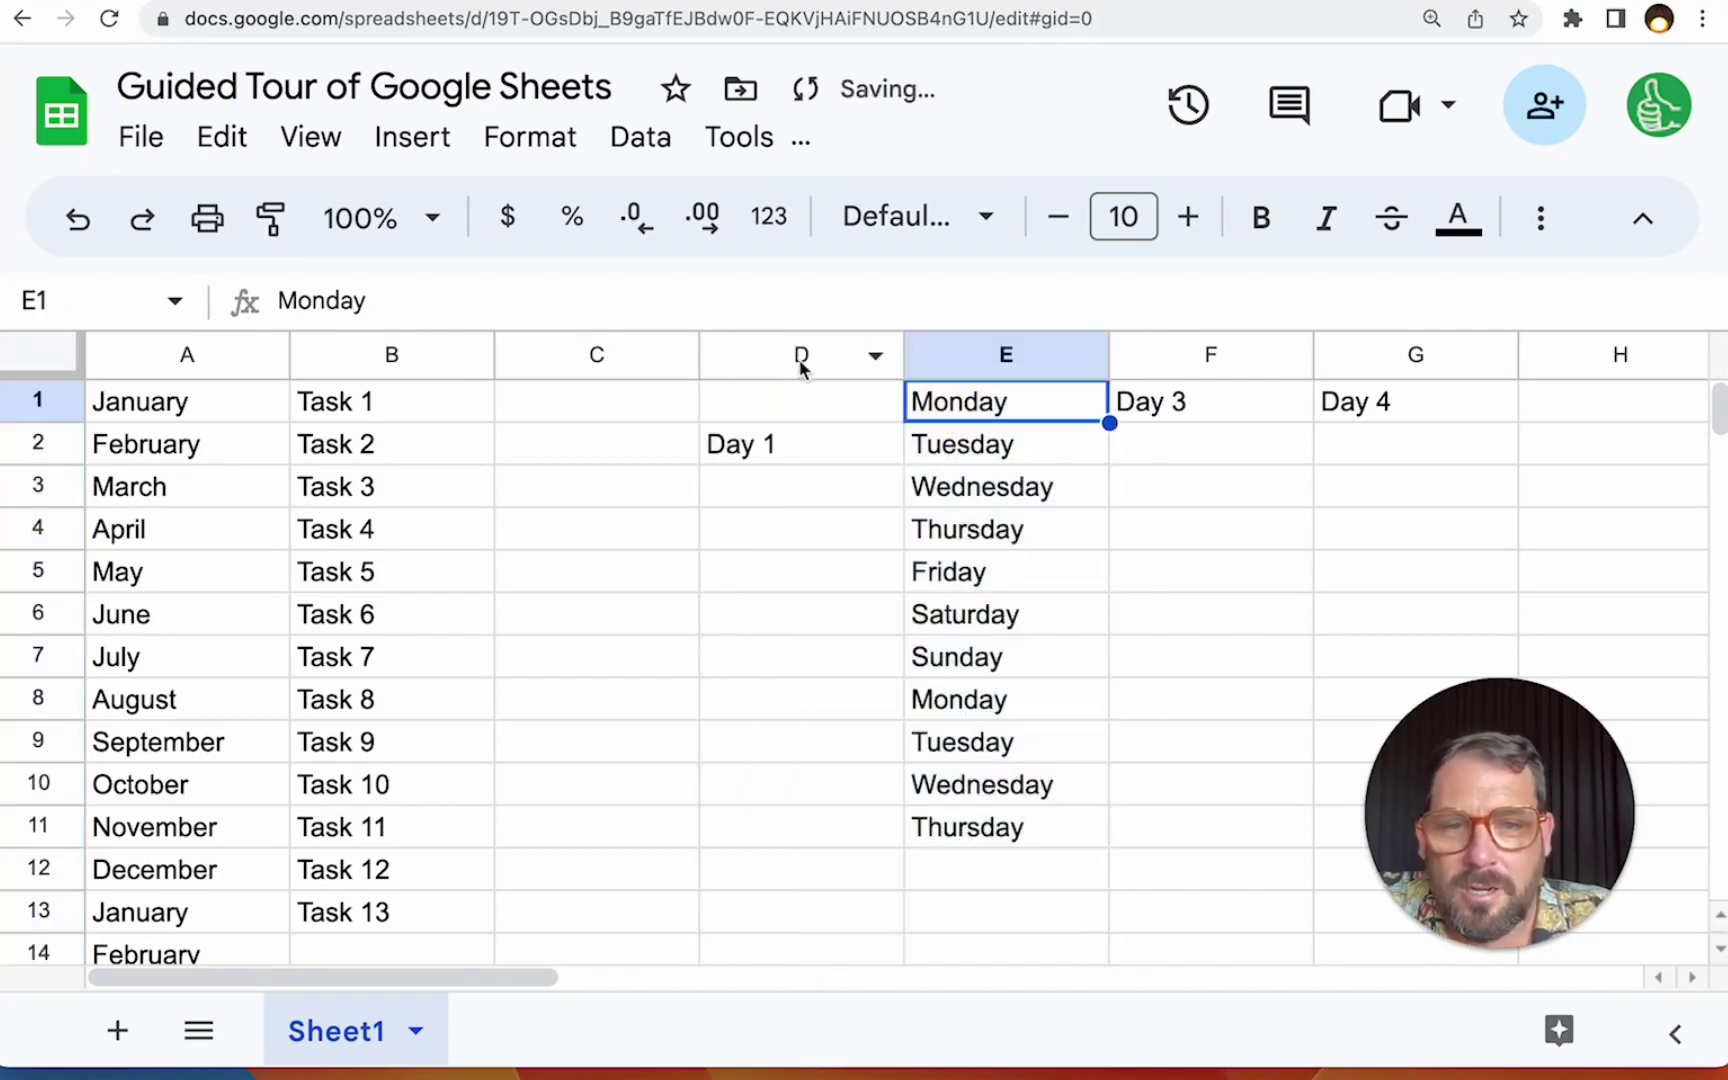
pyautogui.click(176, 446)
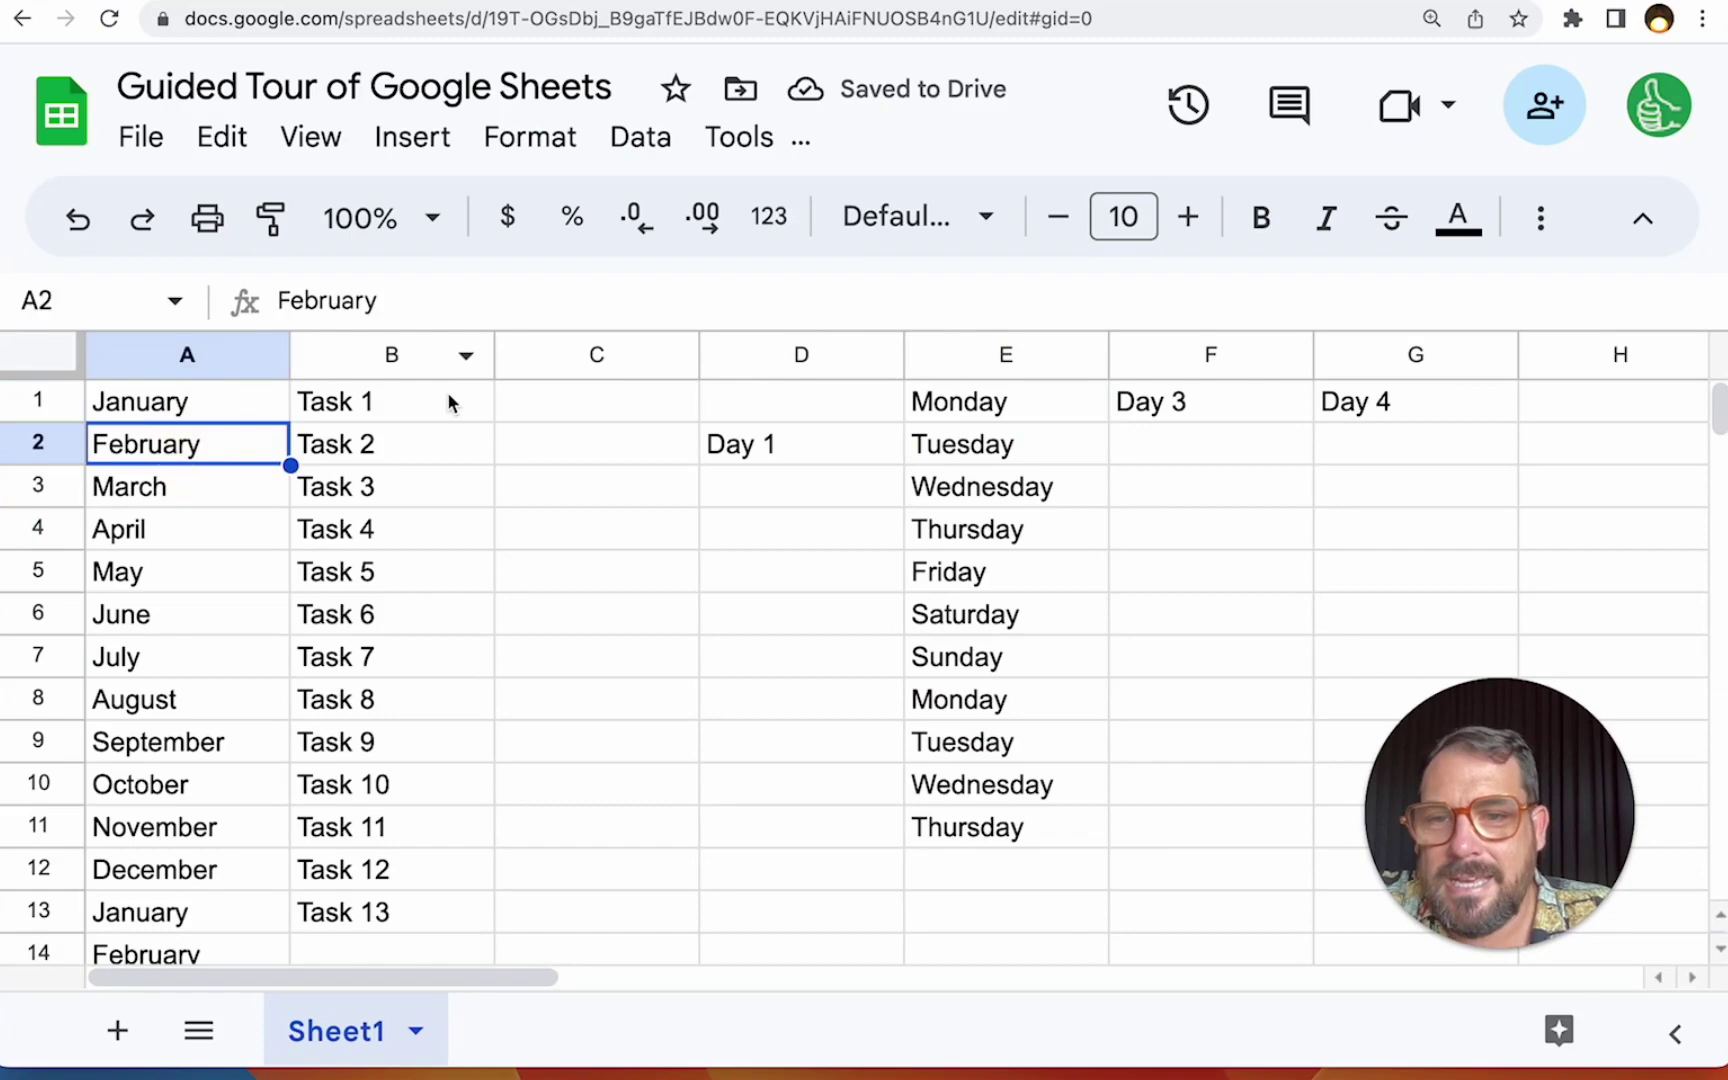
pyautogui.click(447, 395)
pyautogui.click(467, 360)
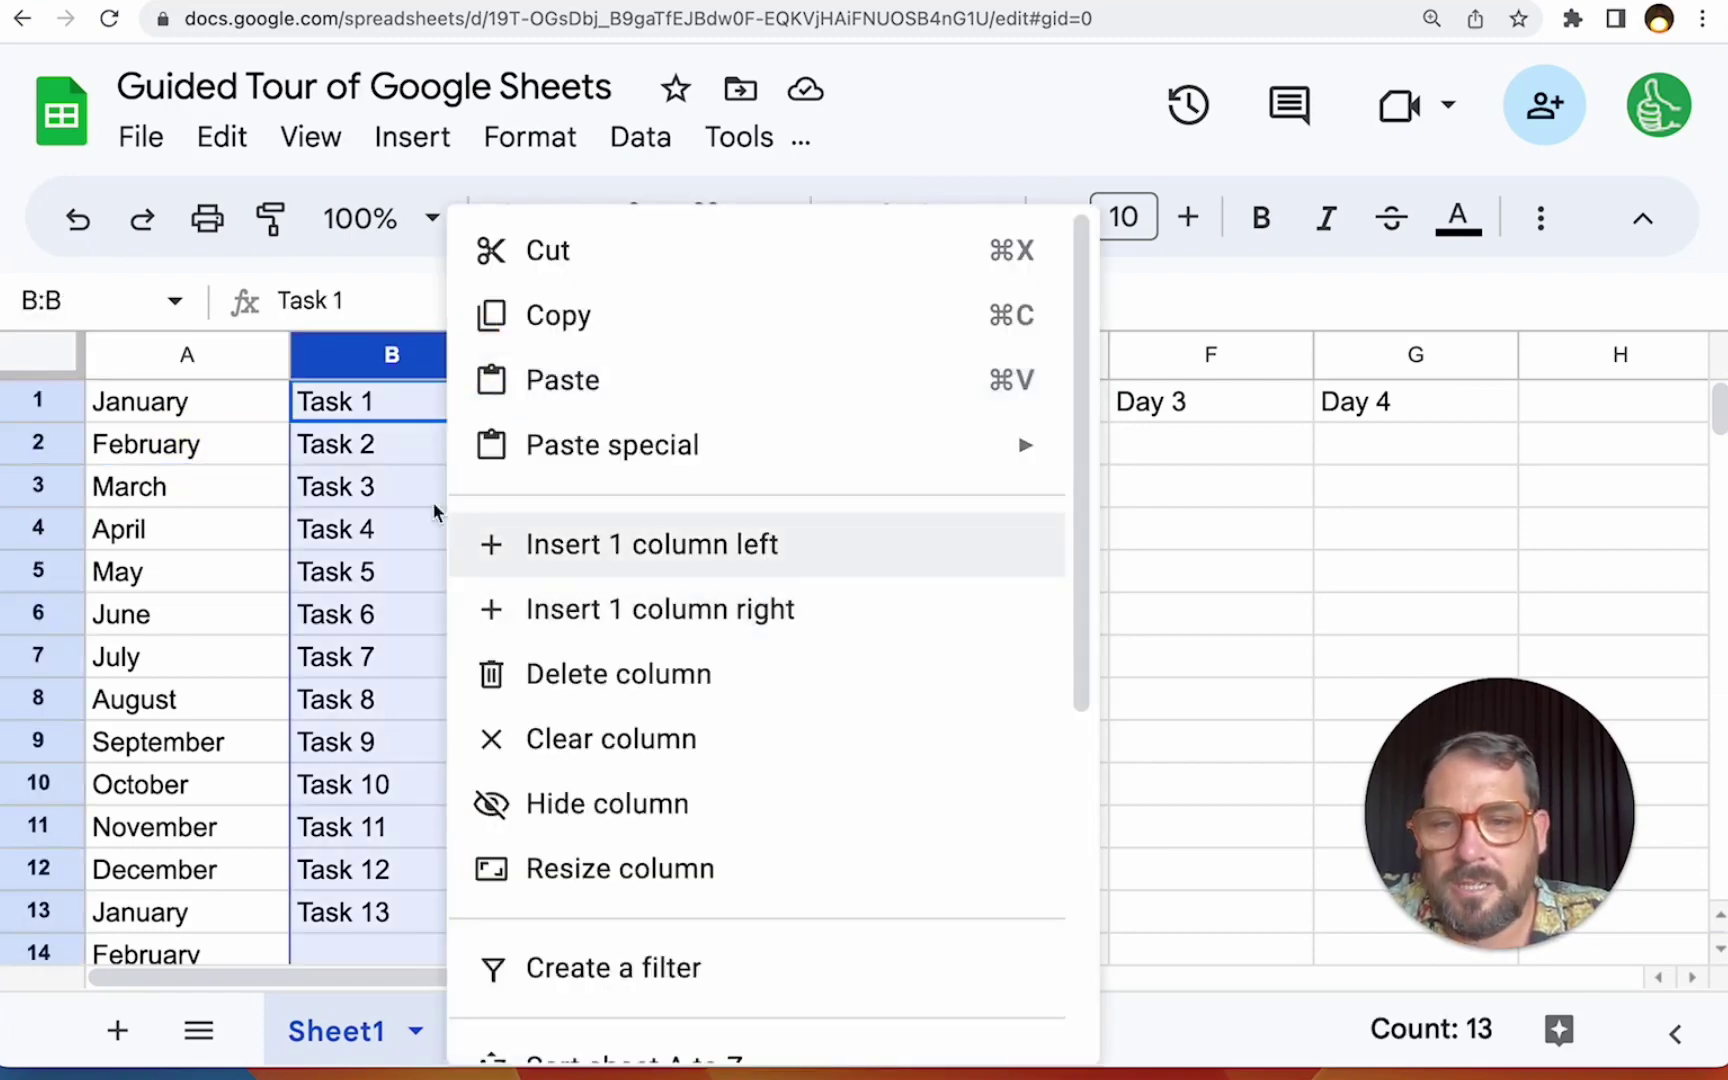
pyautogui.click(386, 447)
pyautogui.moveTo(215, 350); pyautogui.dragTo(340, 352)
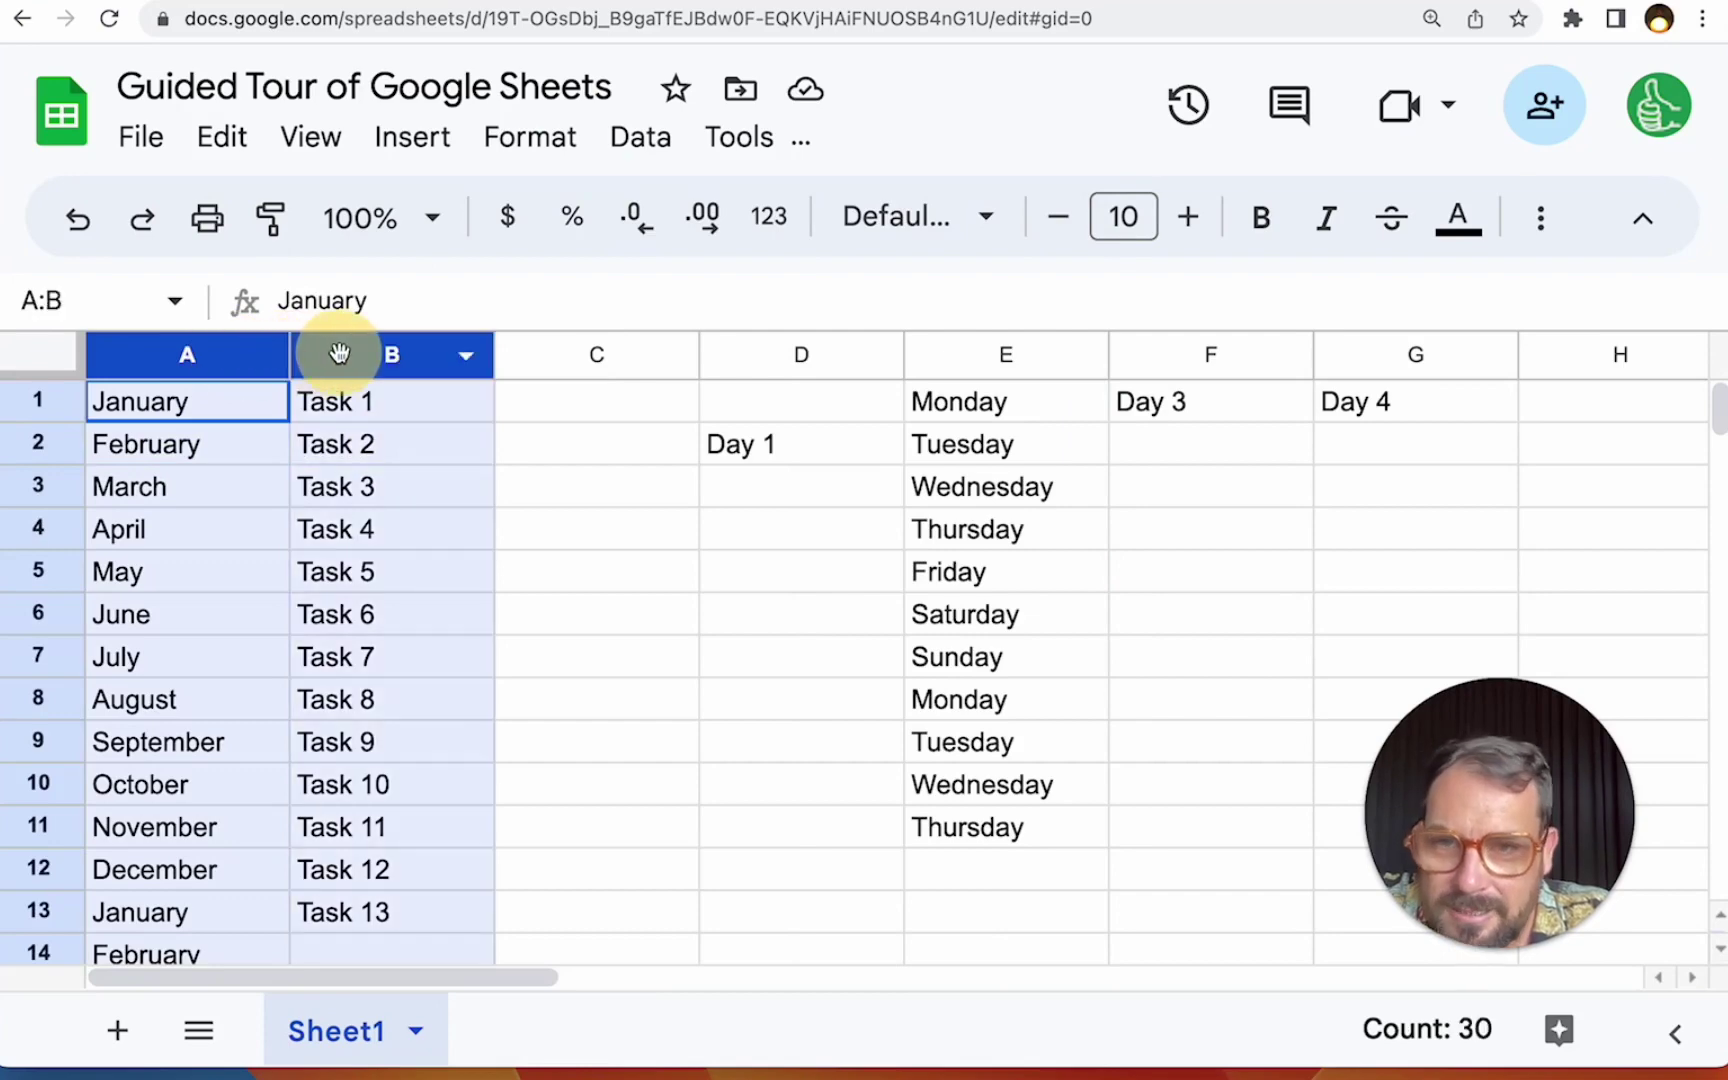
pyautogui.click(467, 358)
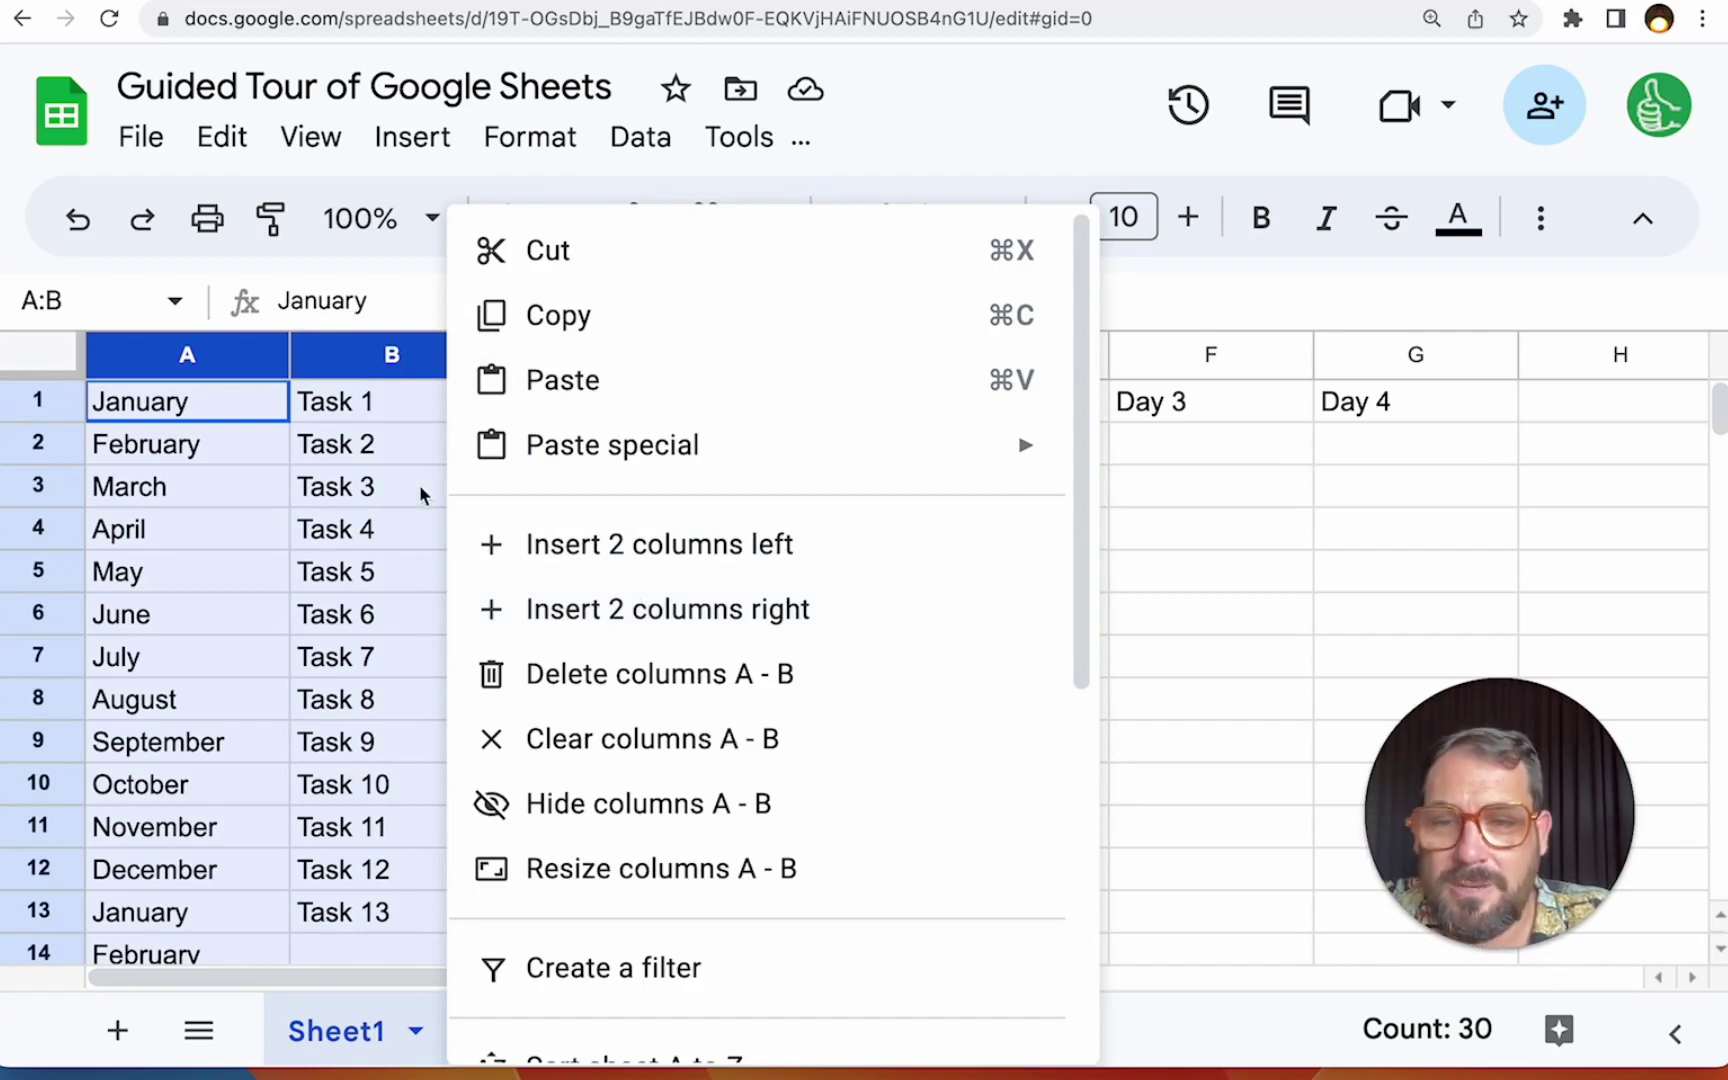
pyautogui.click(365, 447)
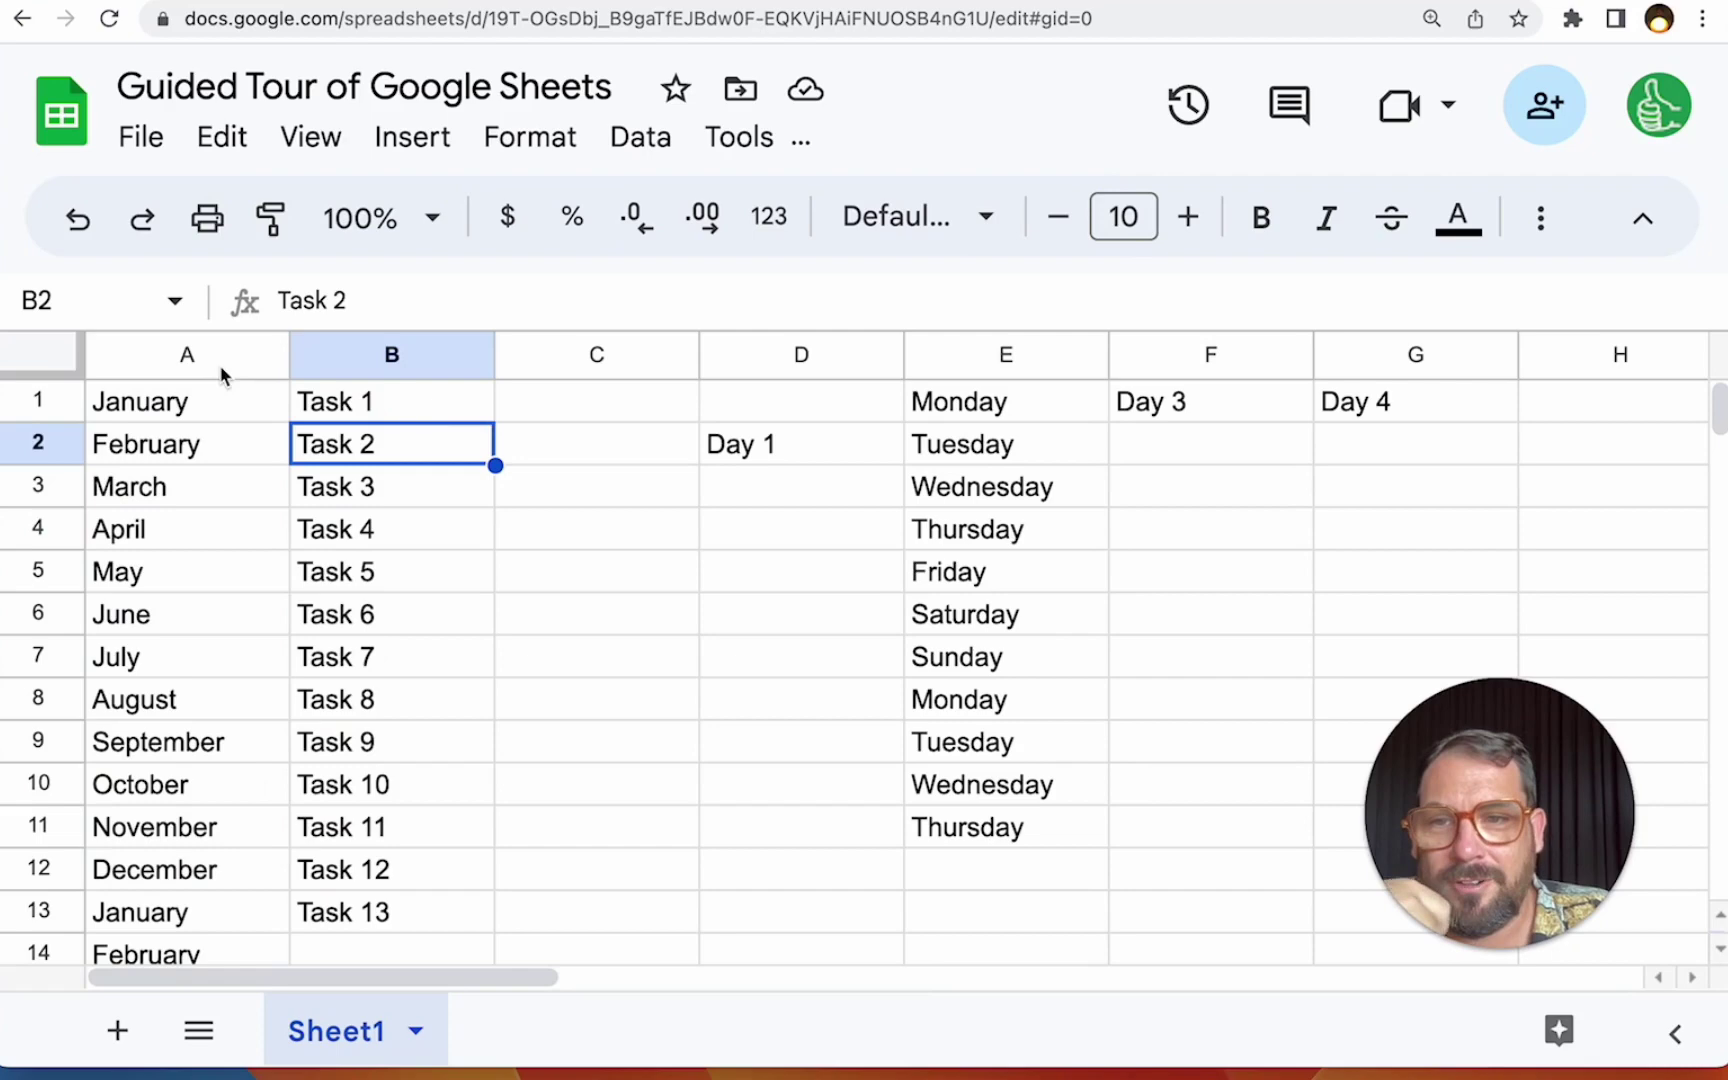
pyautogui.moveTo(219, 364); pyautogui.dragTo(343, 355)
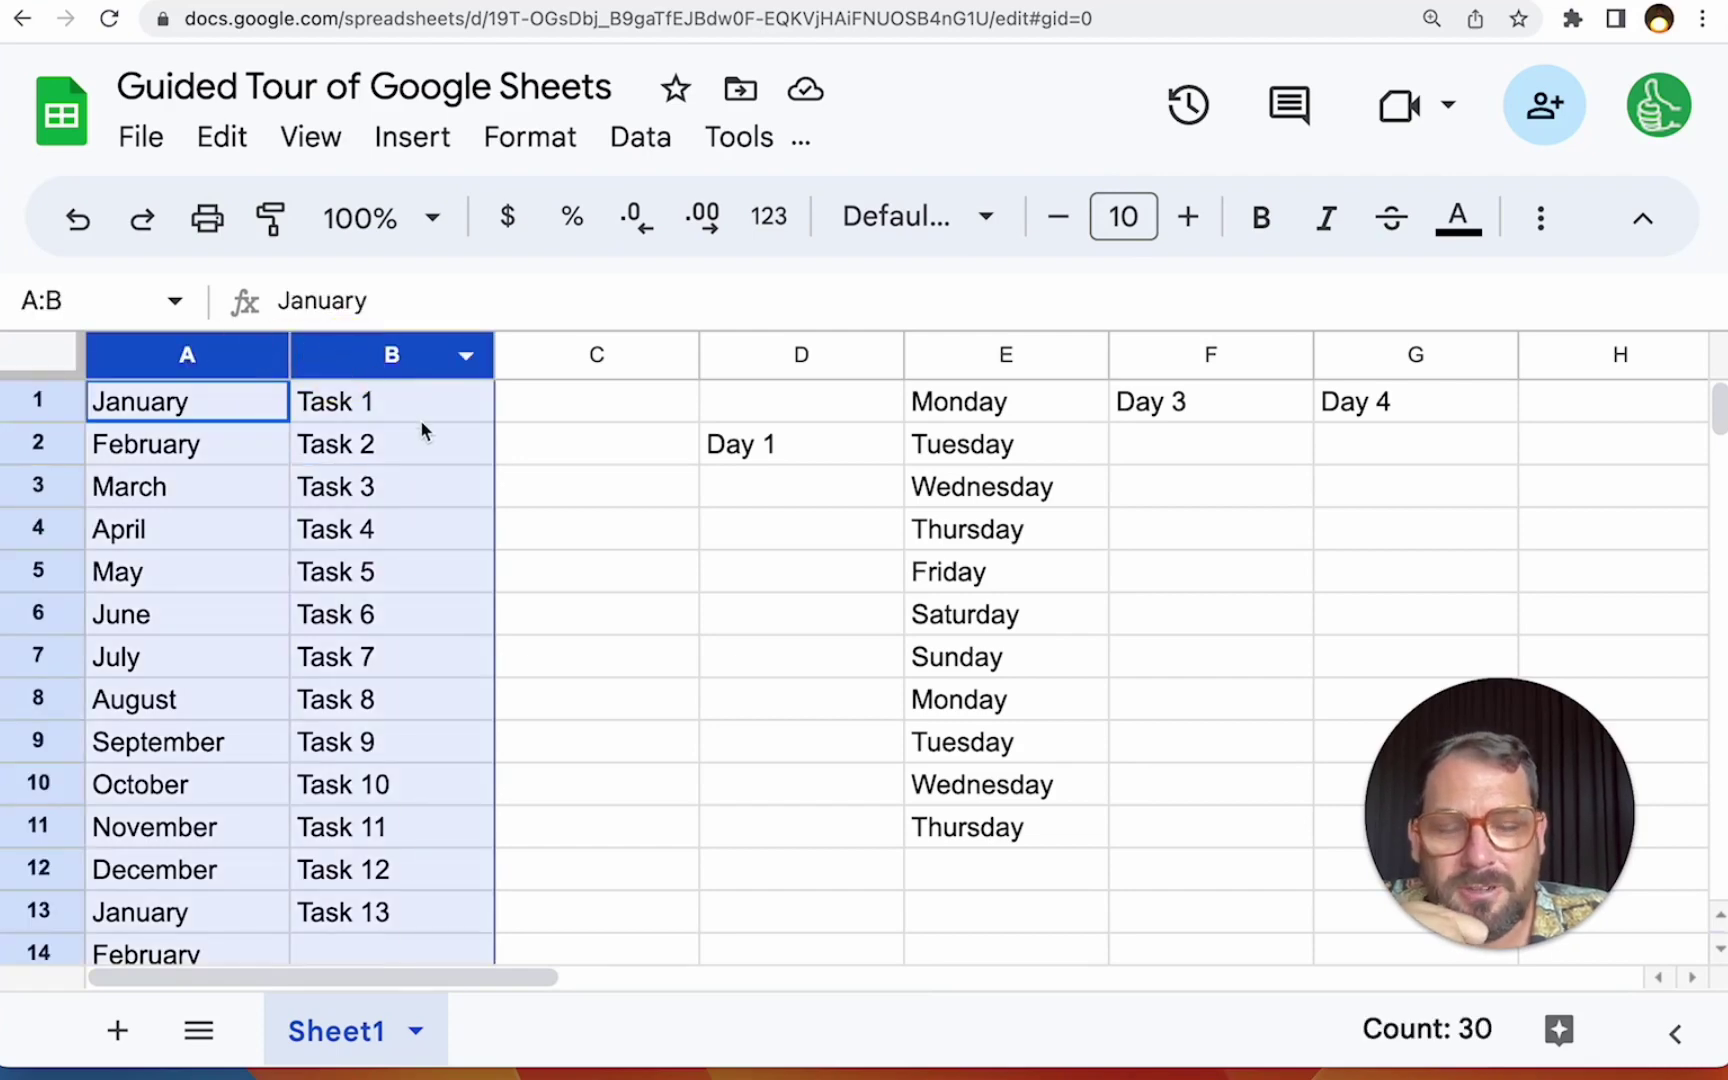
pyautogui.hotkey('ctrl', 'shift', 'Right')
pyautogui.hotkey('ctrl', 'shift', 'Right')
pyautogui.hotkey('ctrl', 'shift', 'Right')
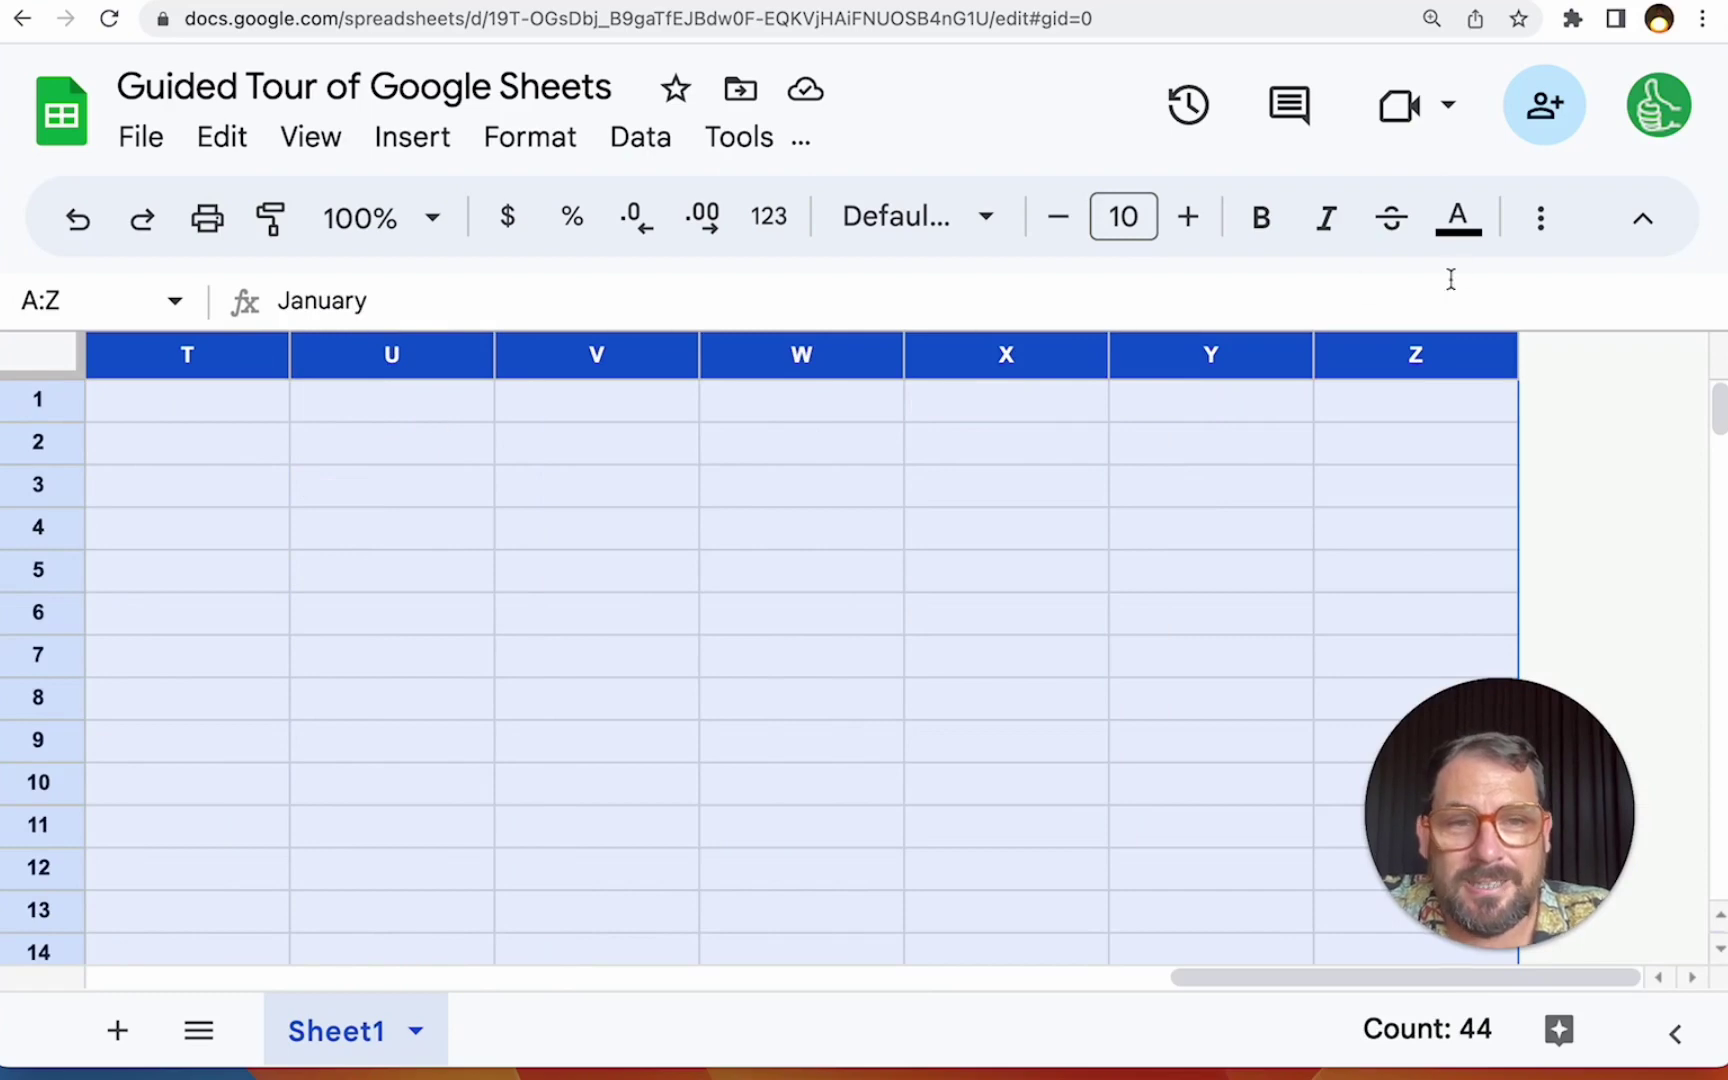
pyautogui.rightClick(1381, 354)
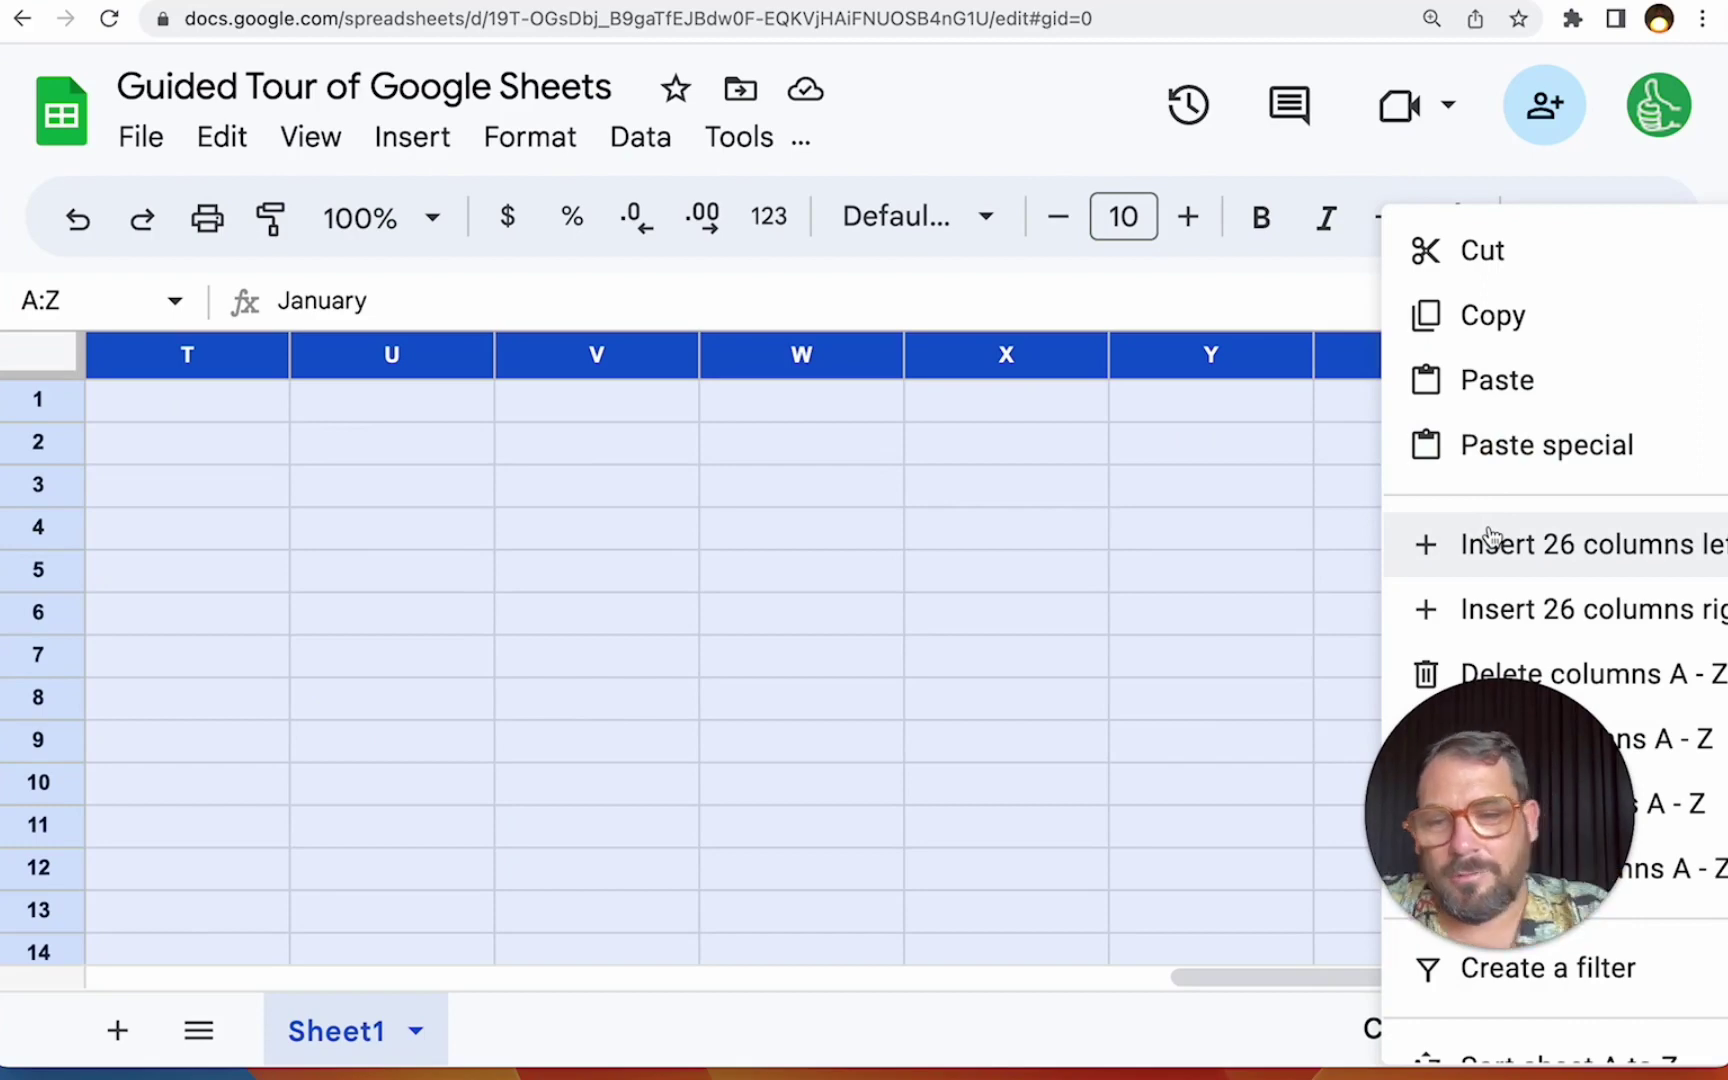
pyautogui.click(428, 412)
pyautogui.hotkey('ctrl', 'Left')
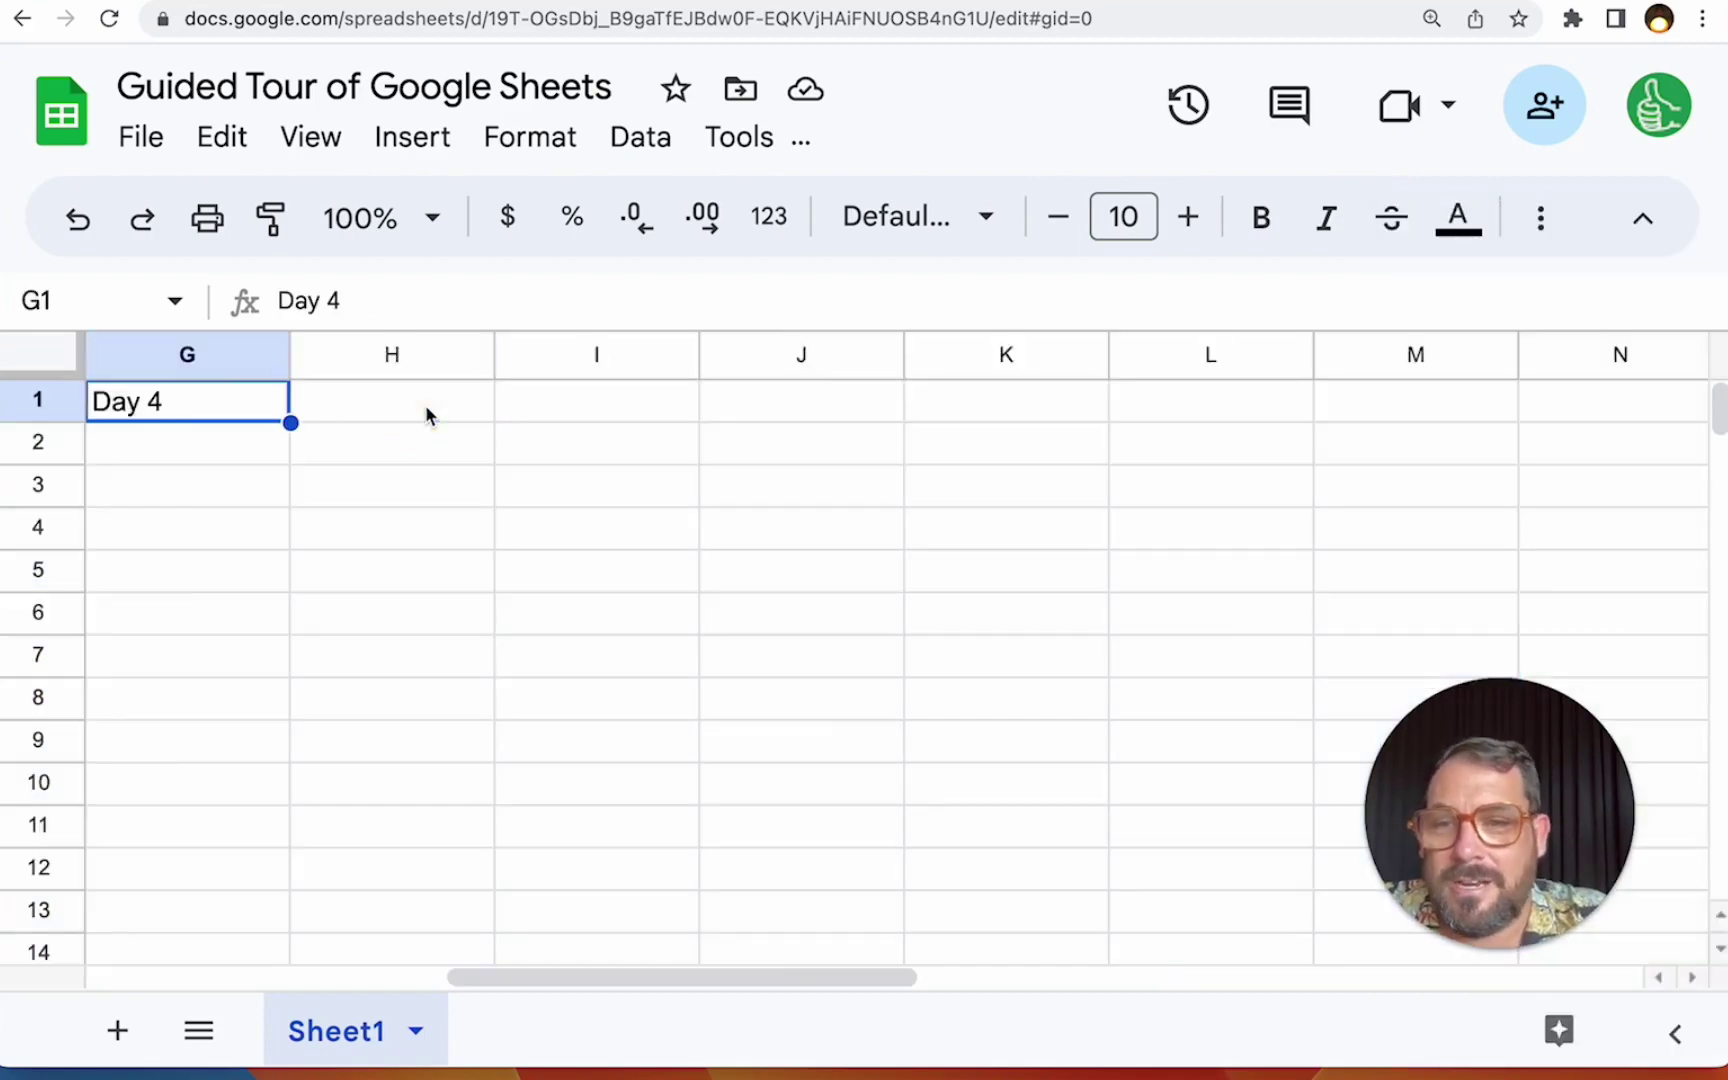
pyautogui.hotkey('ctrl', 'Left')
pyautogui.hotkey('ctrl', 'Left')
pyautogui.hotkey('ctrl', 'Left')
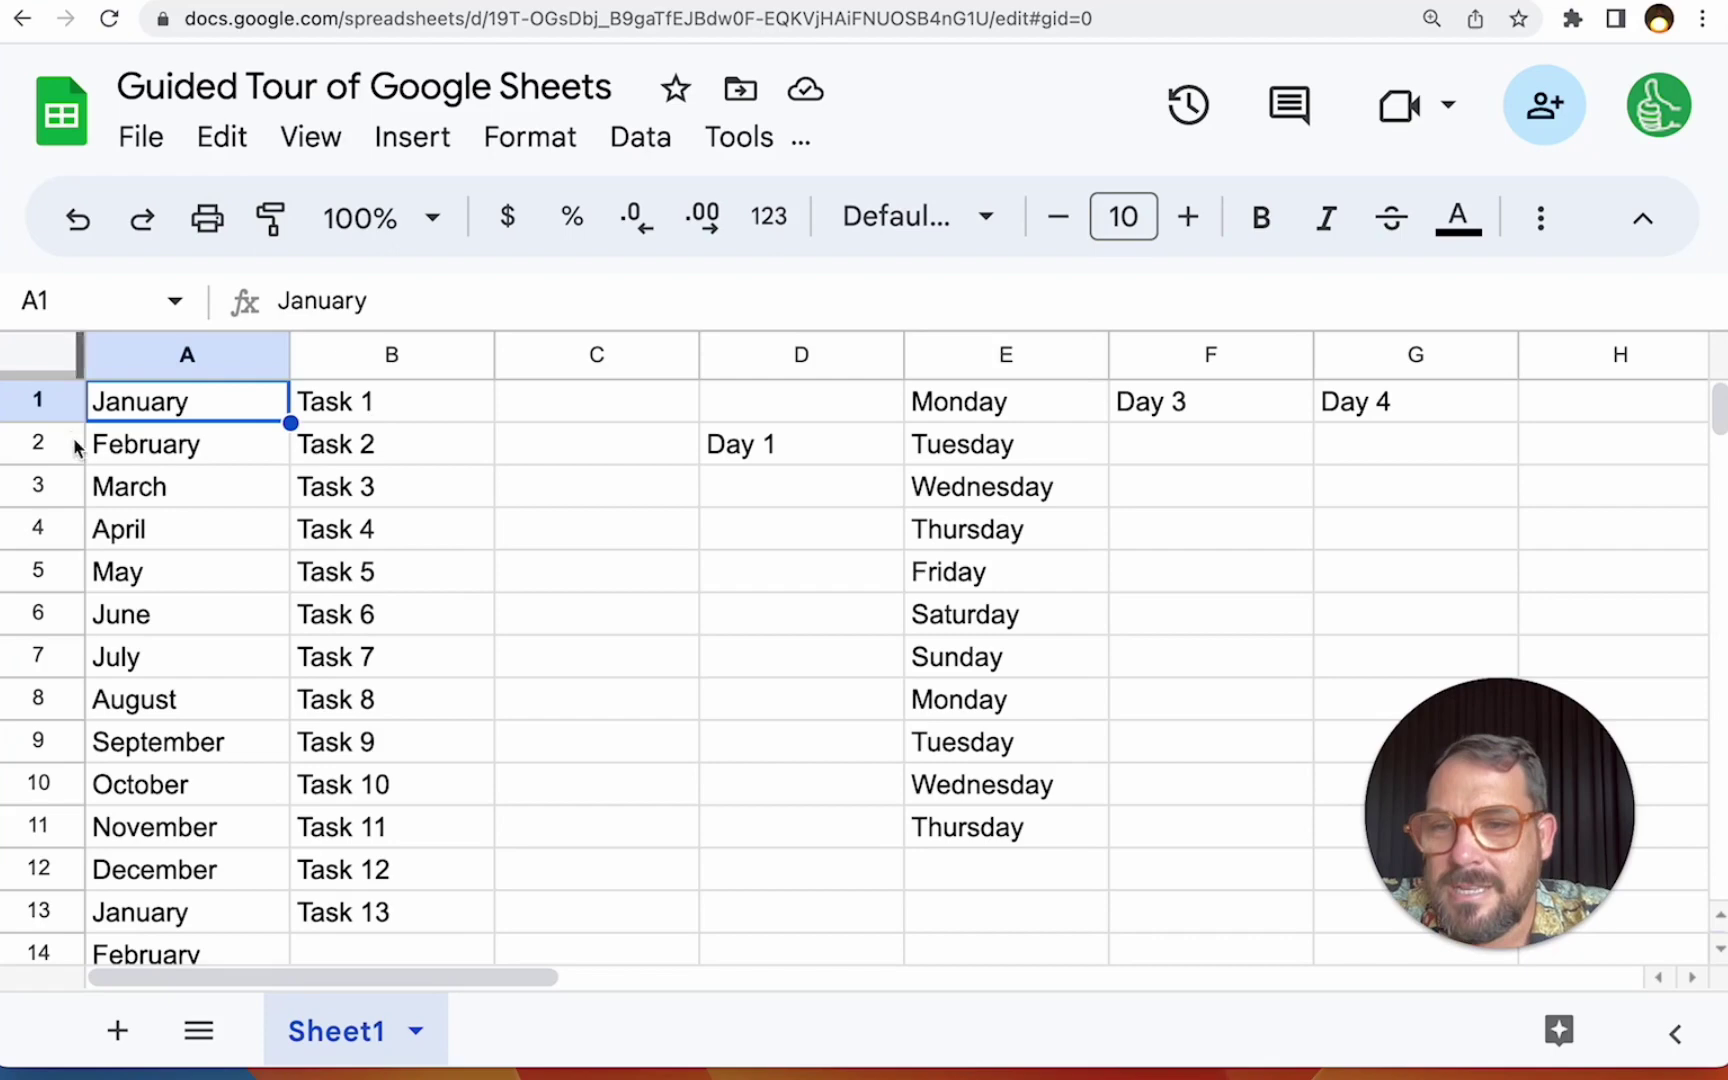
# Drag the February row below the March row and widen column A.
pyautogui.click(35, 400)
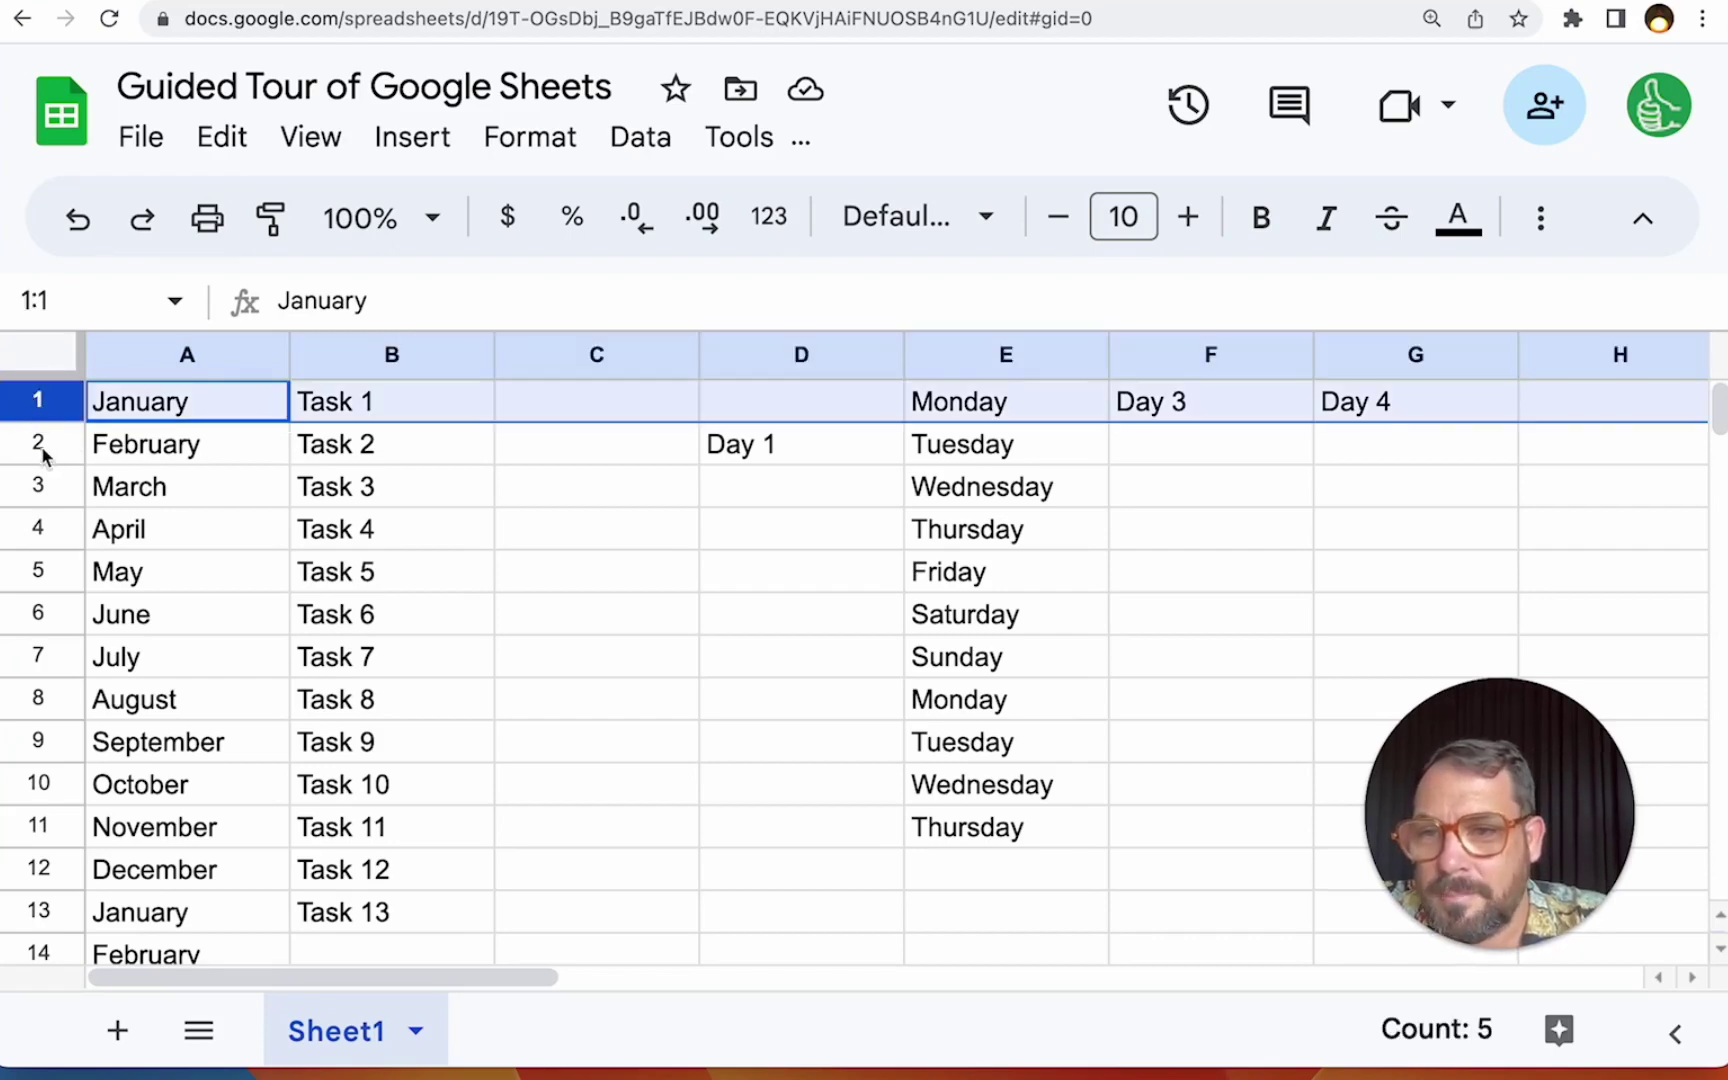
pyautogui.click(39, 444)
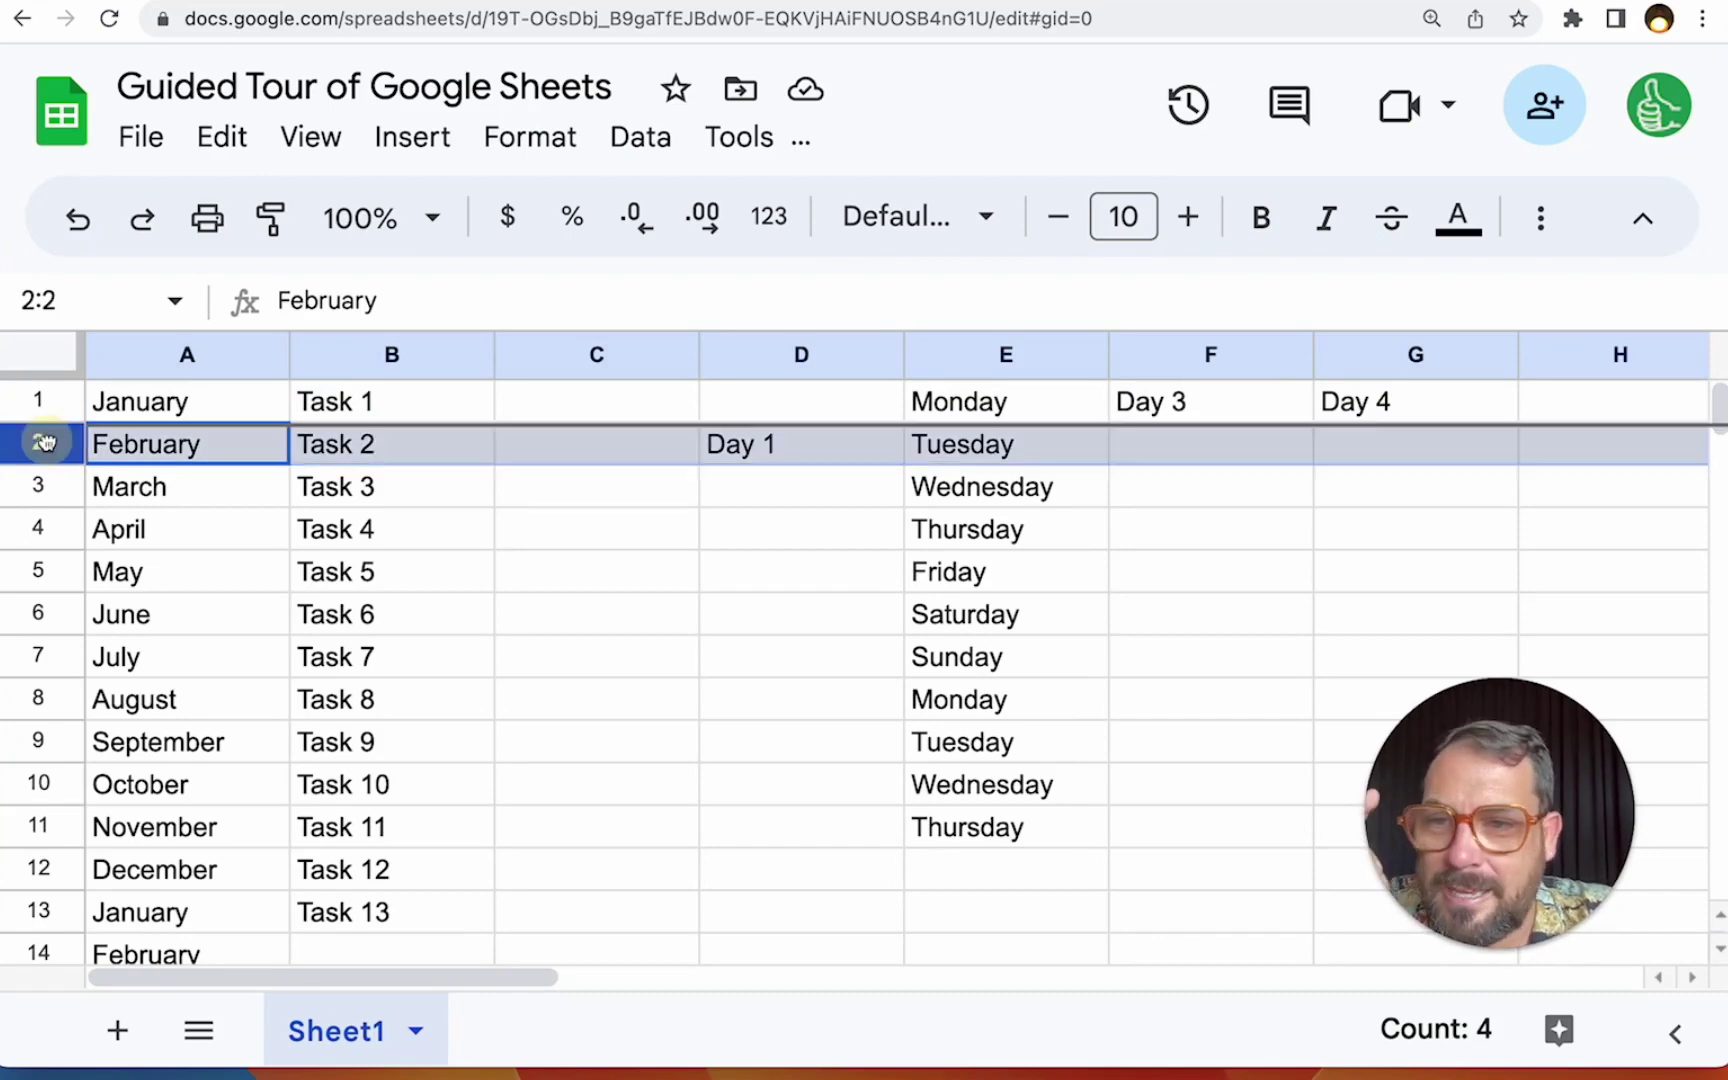
pyautogui.moveTo(44, 441); pyautogui.dragTo(39, 480)
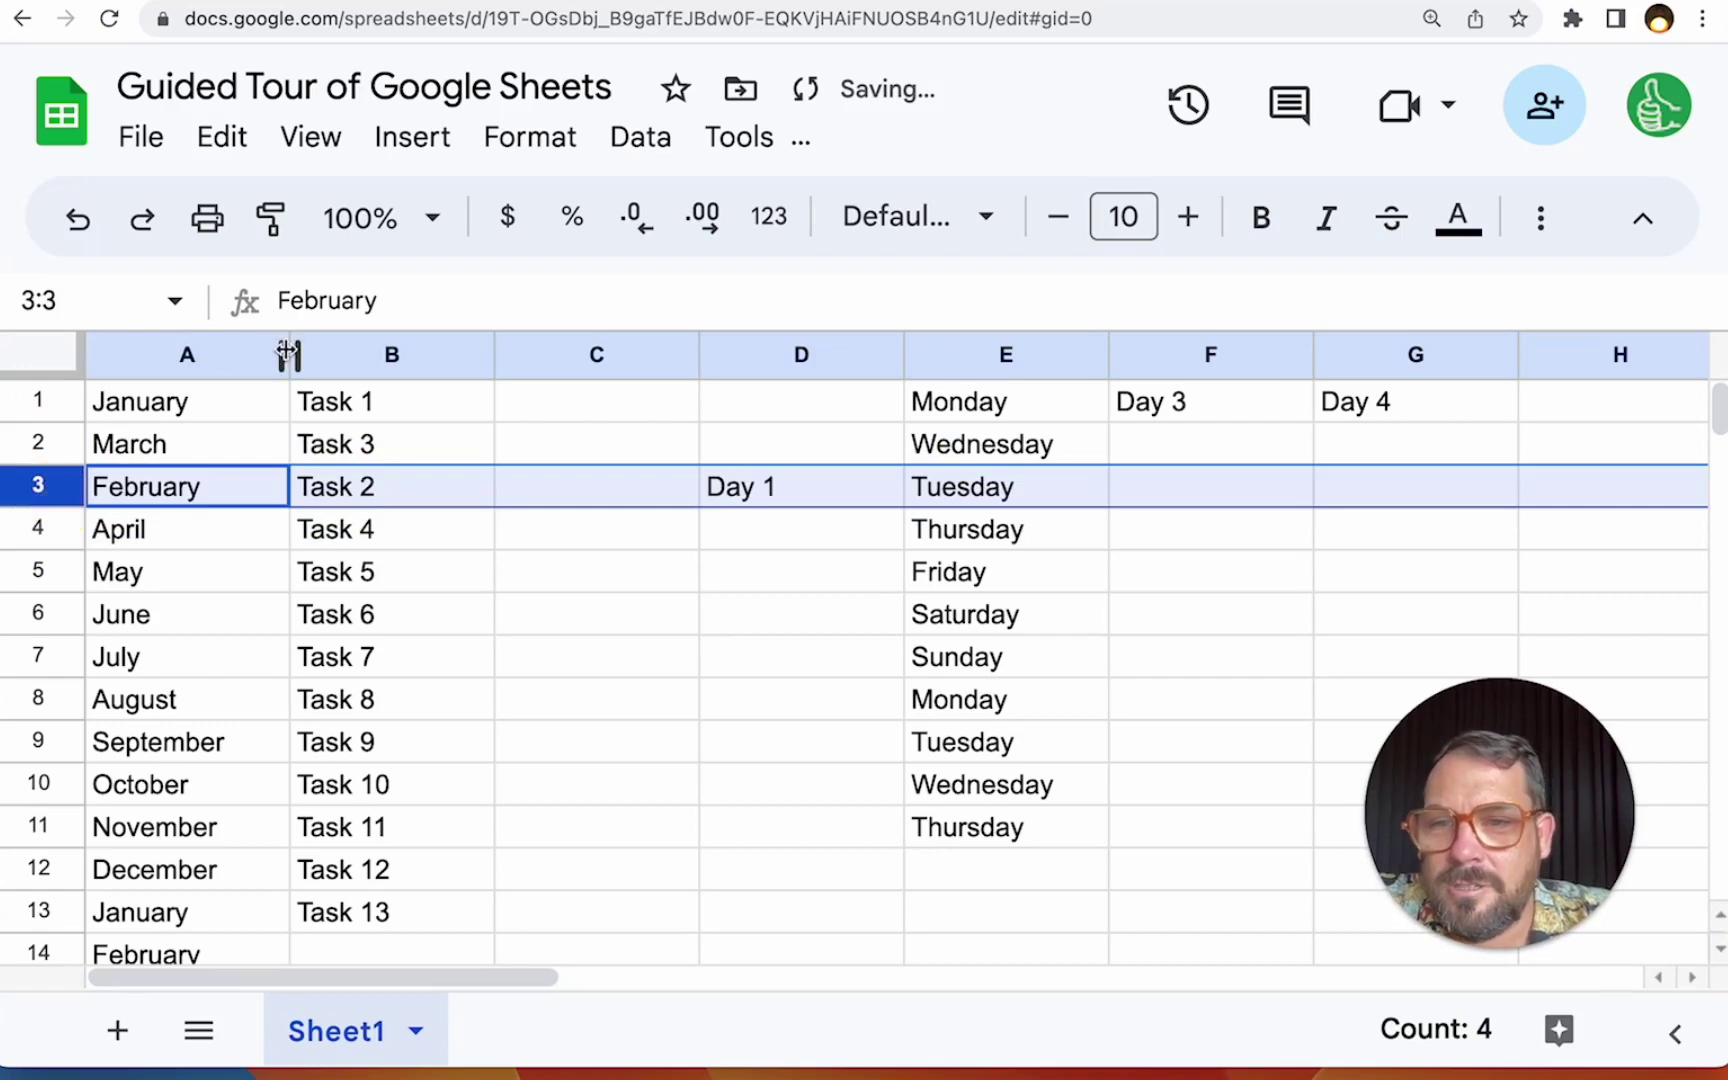
pyautogui.moveTo(287, 353); pyautogui.dragTo(369, 354)
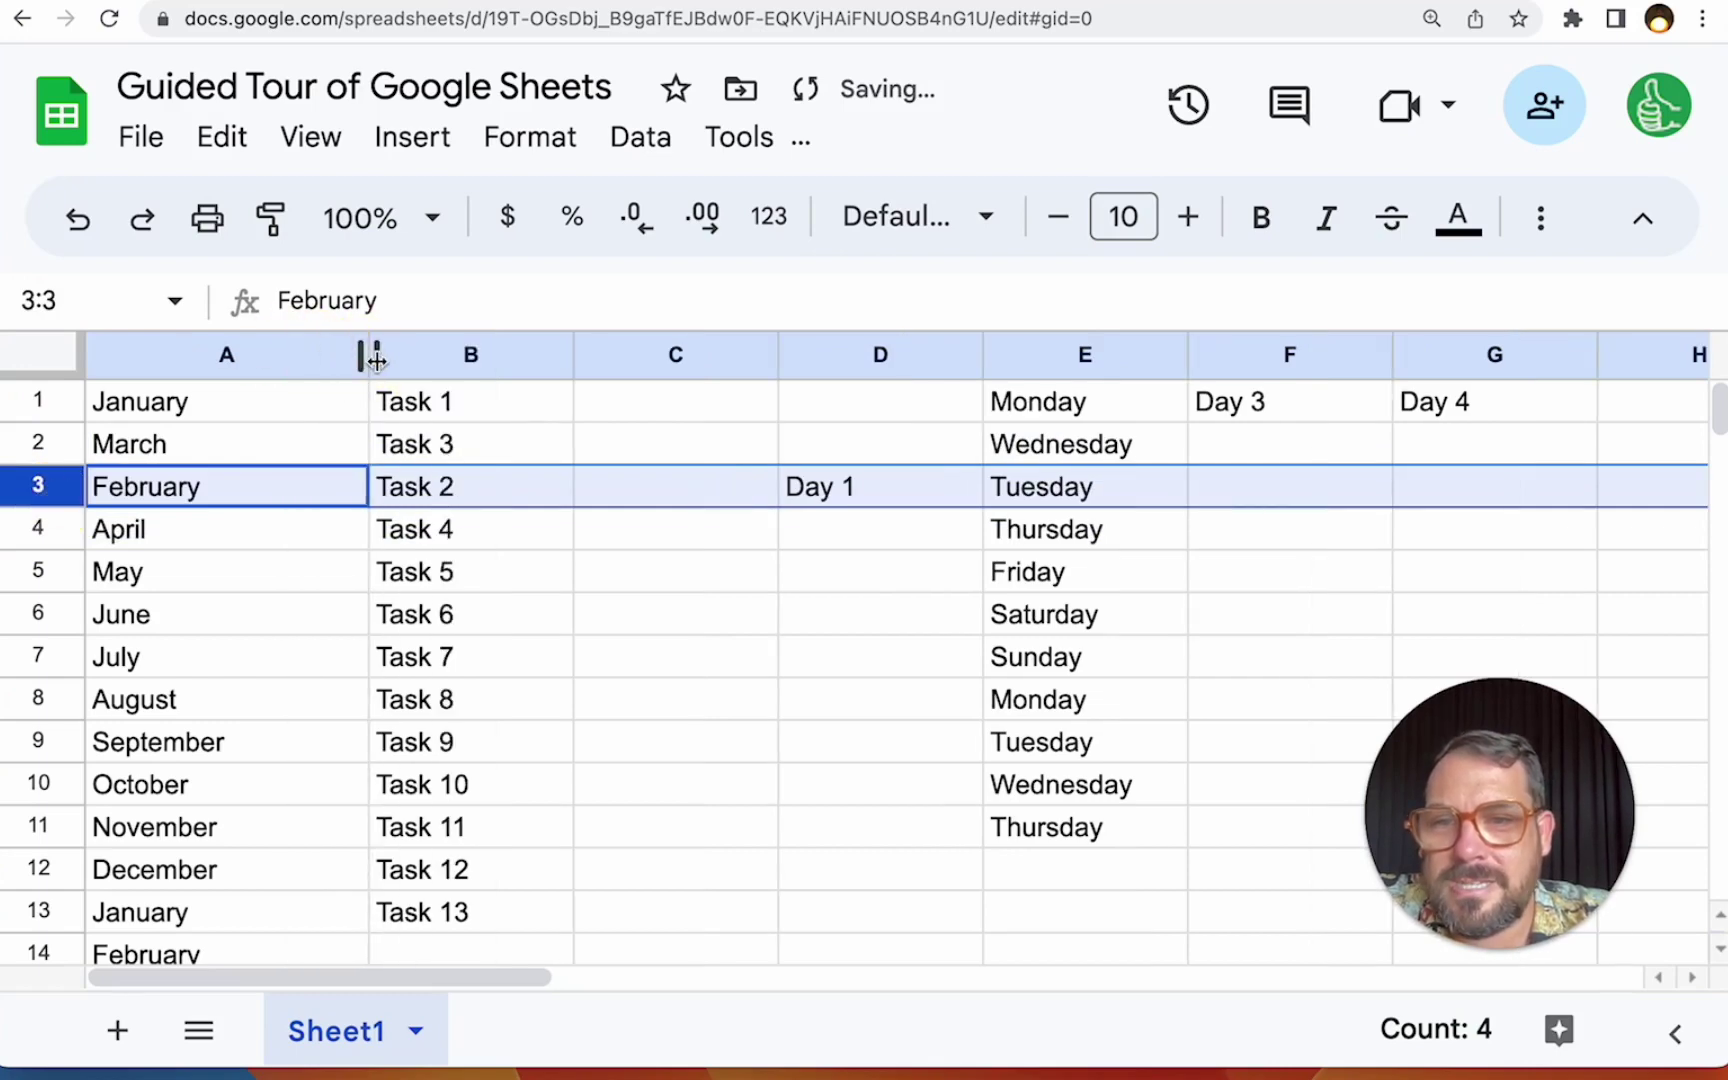
# Widen columns B and A by dragging their borders and make row 1 taller.
pyautogui.moveTo(573, 355); pyautogui.dragTo(646, 355)
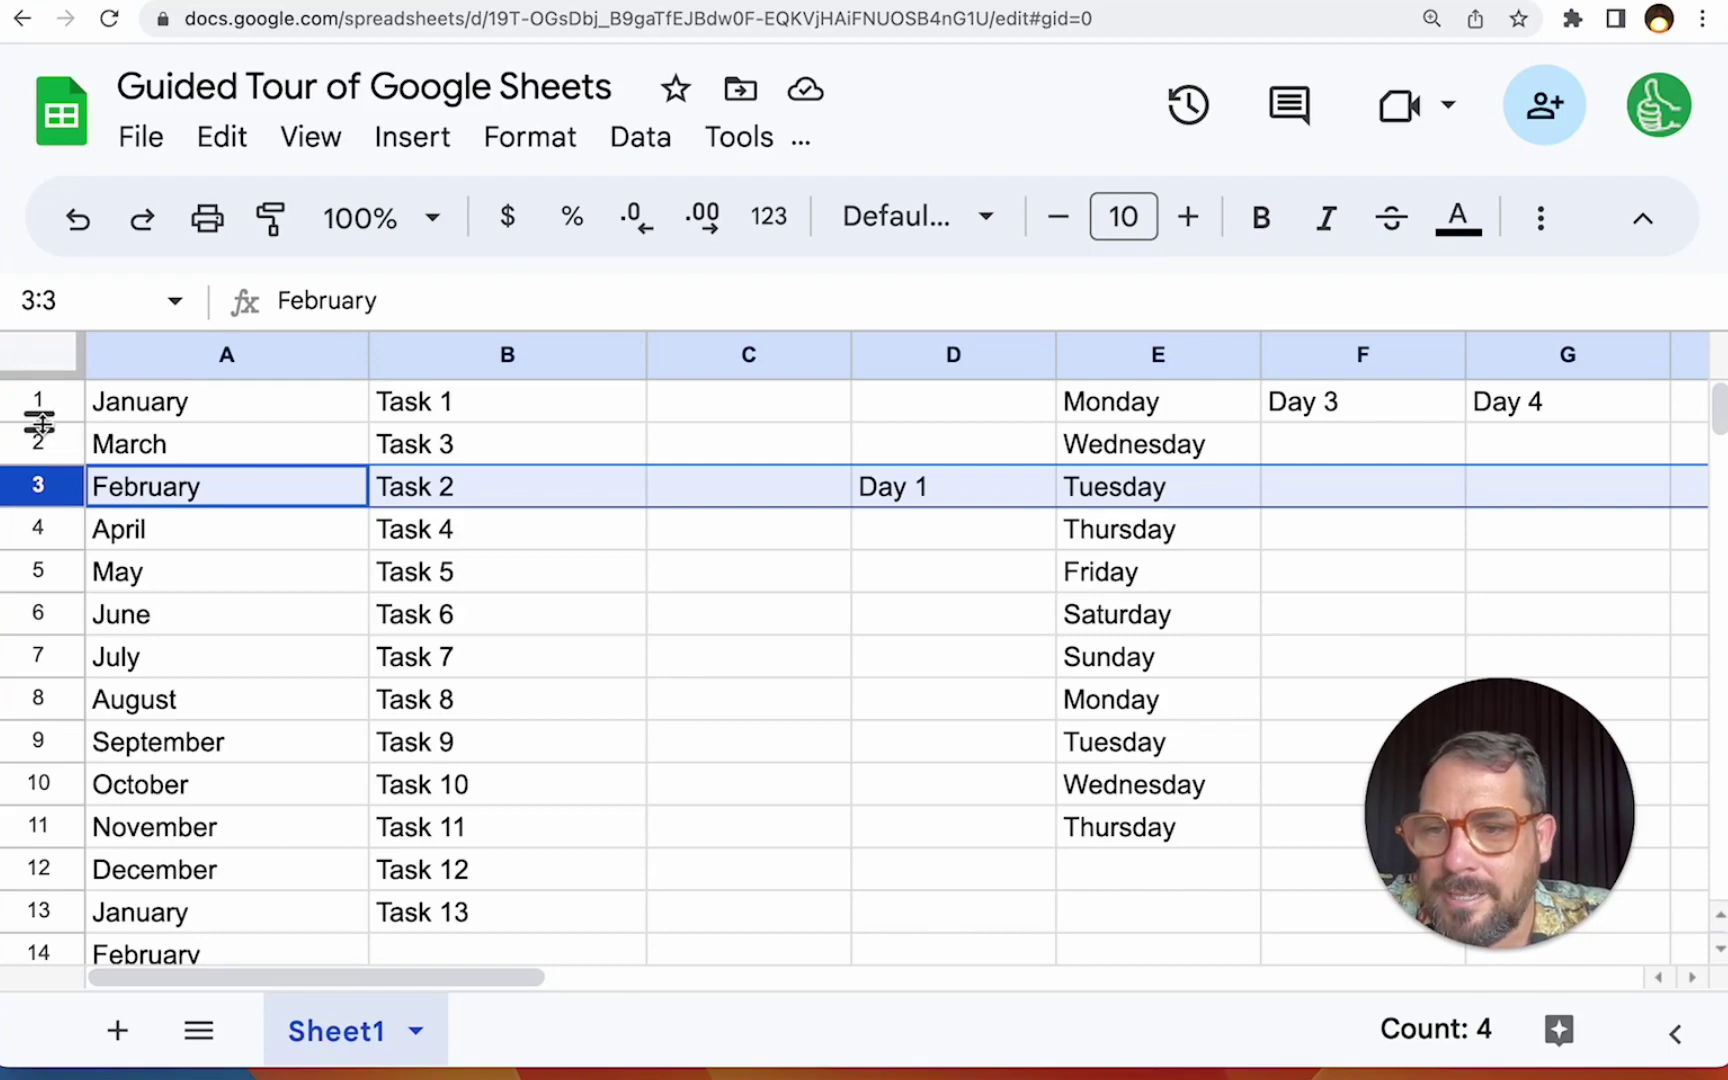
pyautogui.moveTo(39, 424); pyautogui.dragTo(40, 476)
pyautogui.click(316, 424)
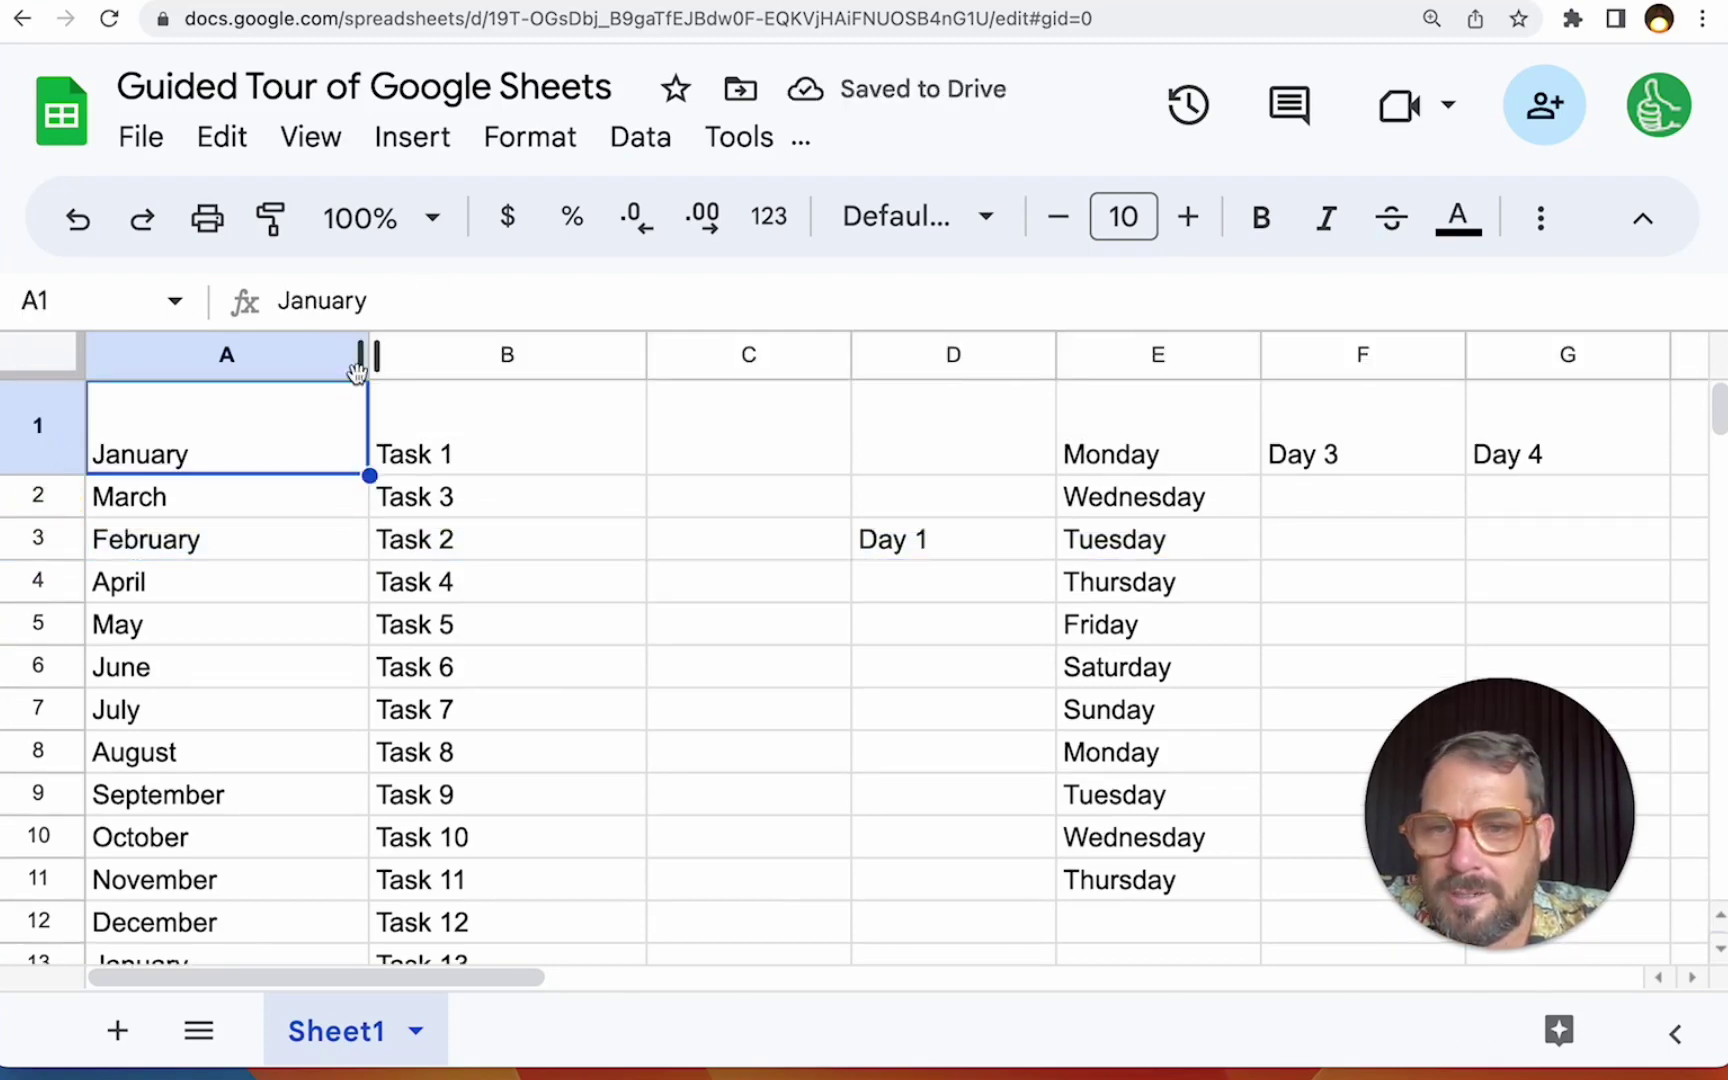
pyautogui.moveTo(358, 372); pyautogui.dragTo(424, 358)
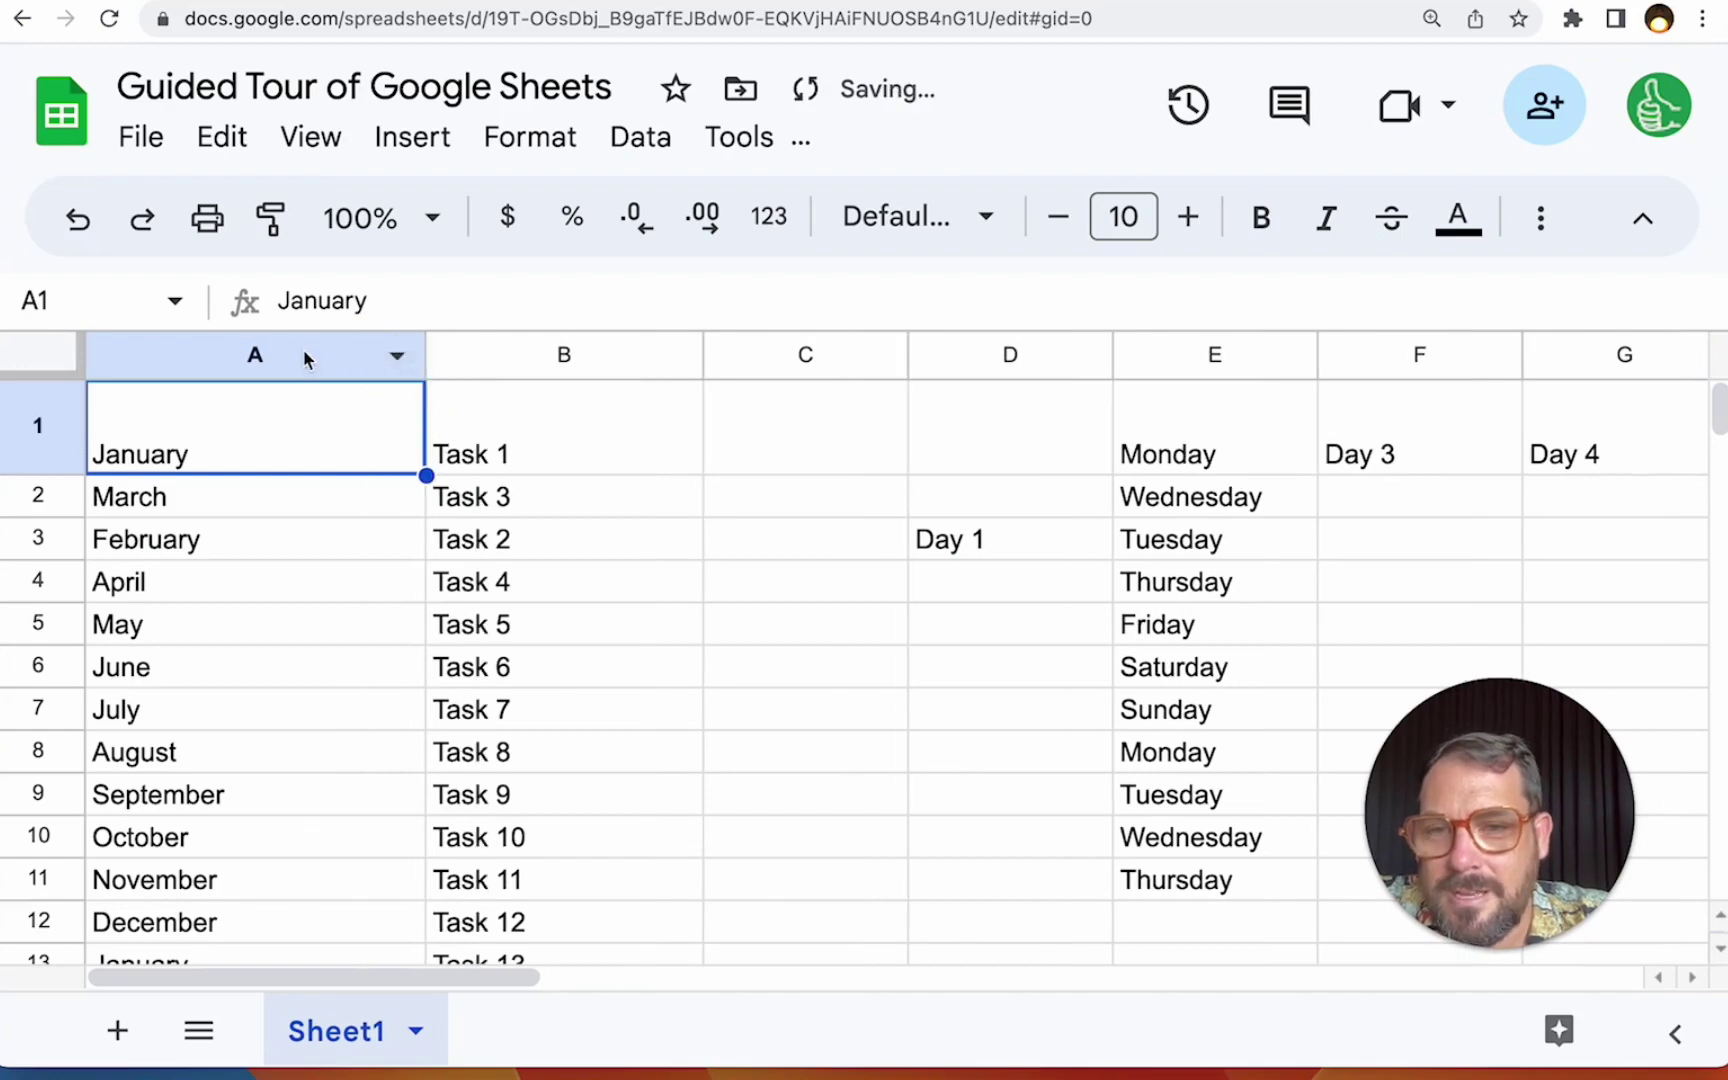
pyautogui.moveTo(302, 350); pyautogui.dragTo(501, 350)
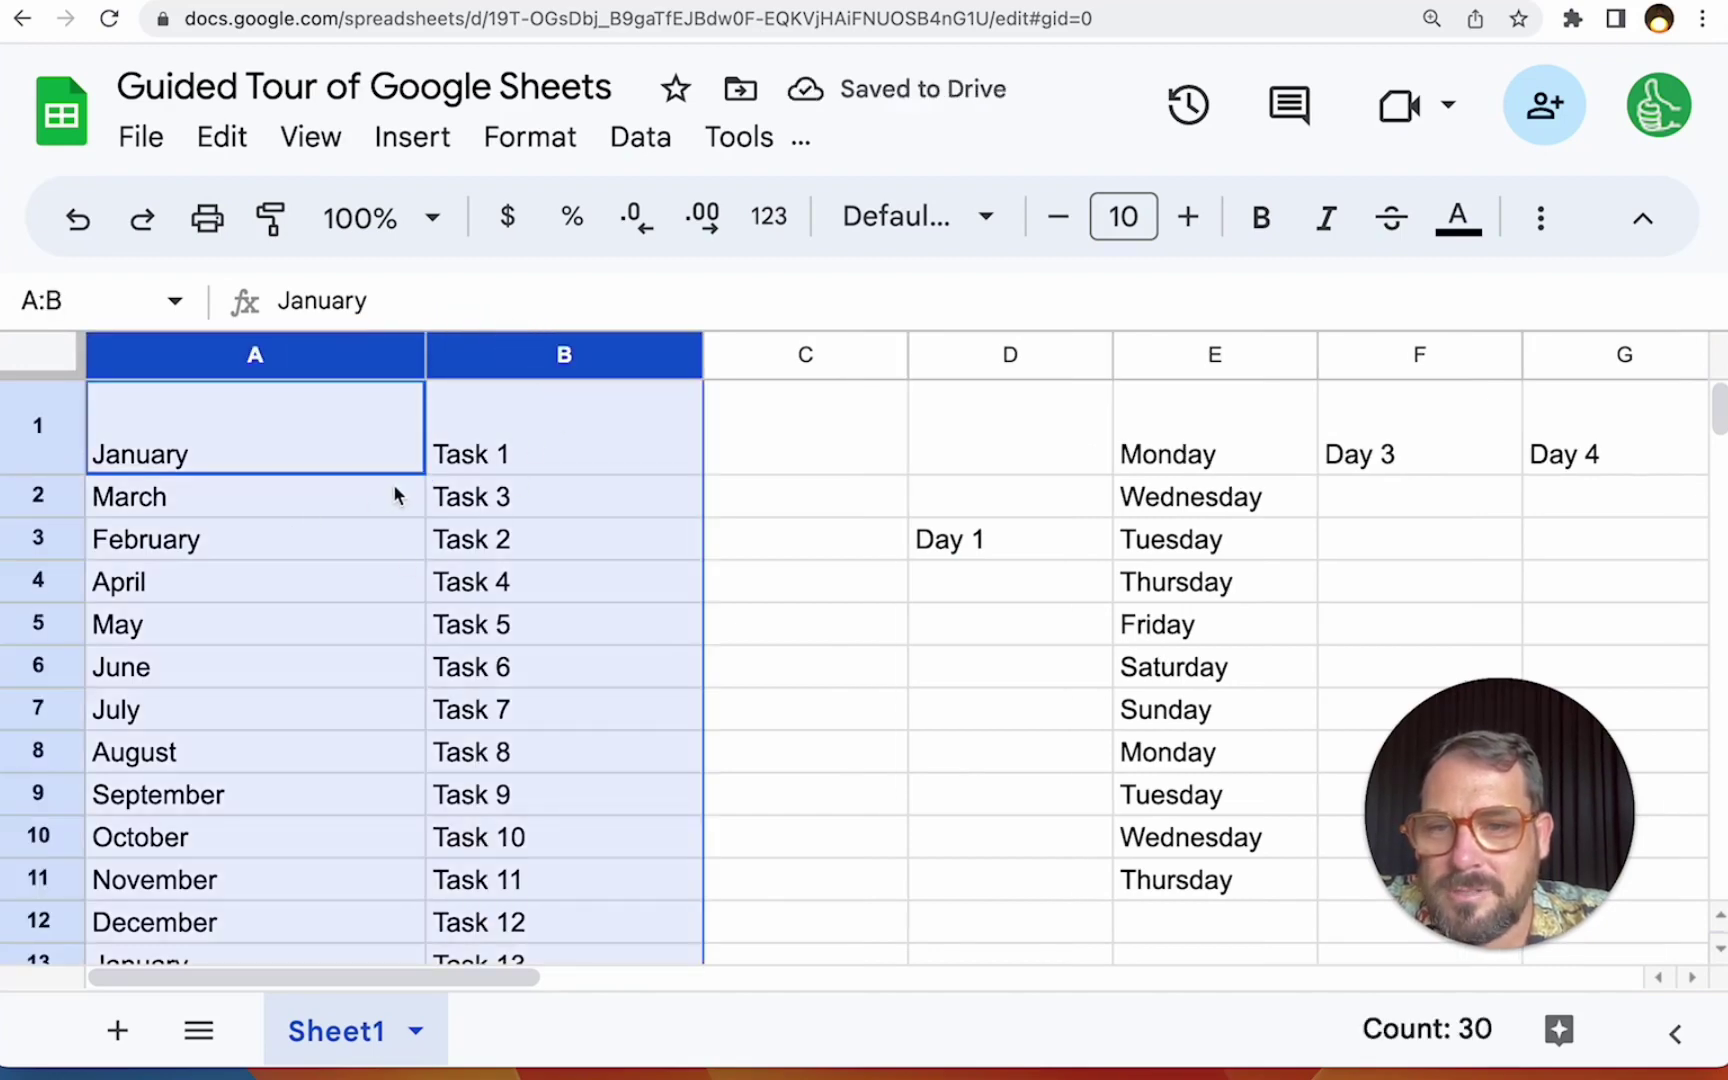
# Auto-fit columns A and B to their contents.
pyautogui.doubleClick(703, 352)
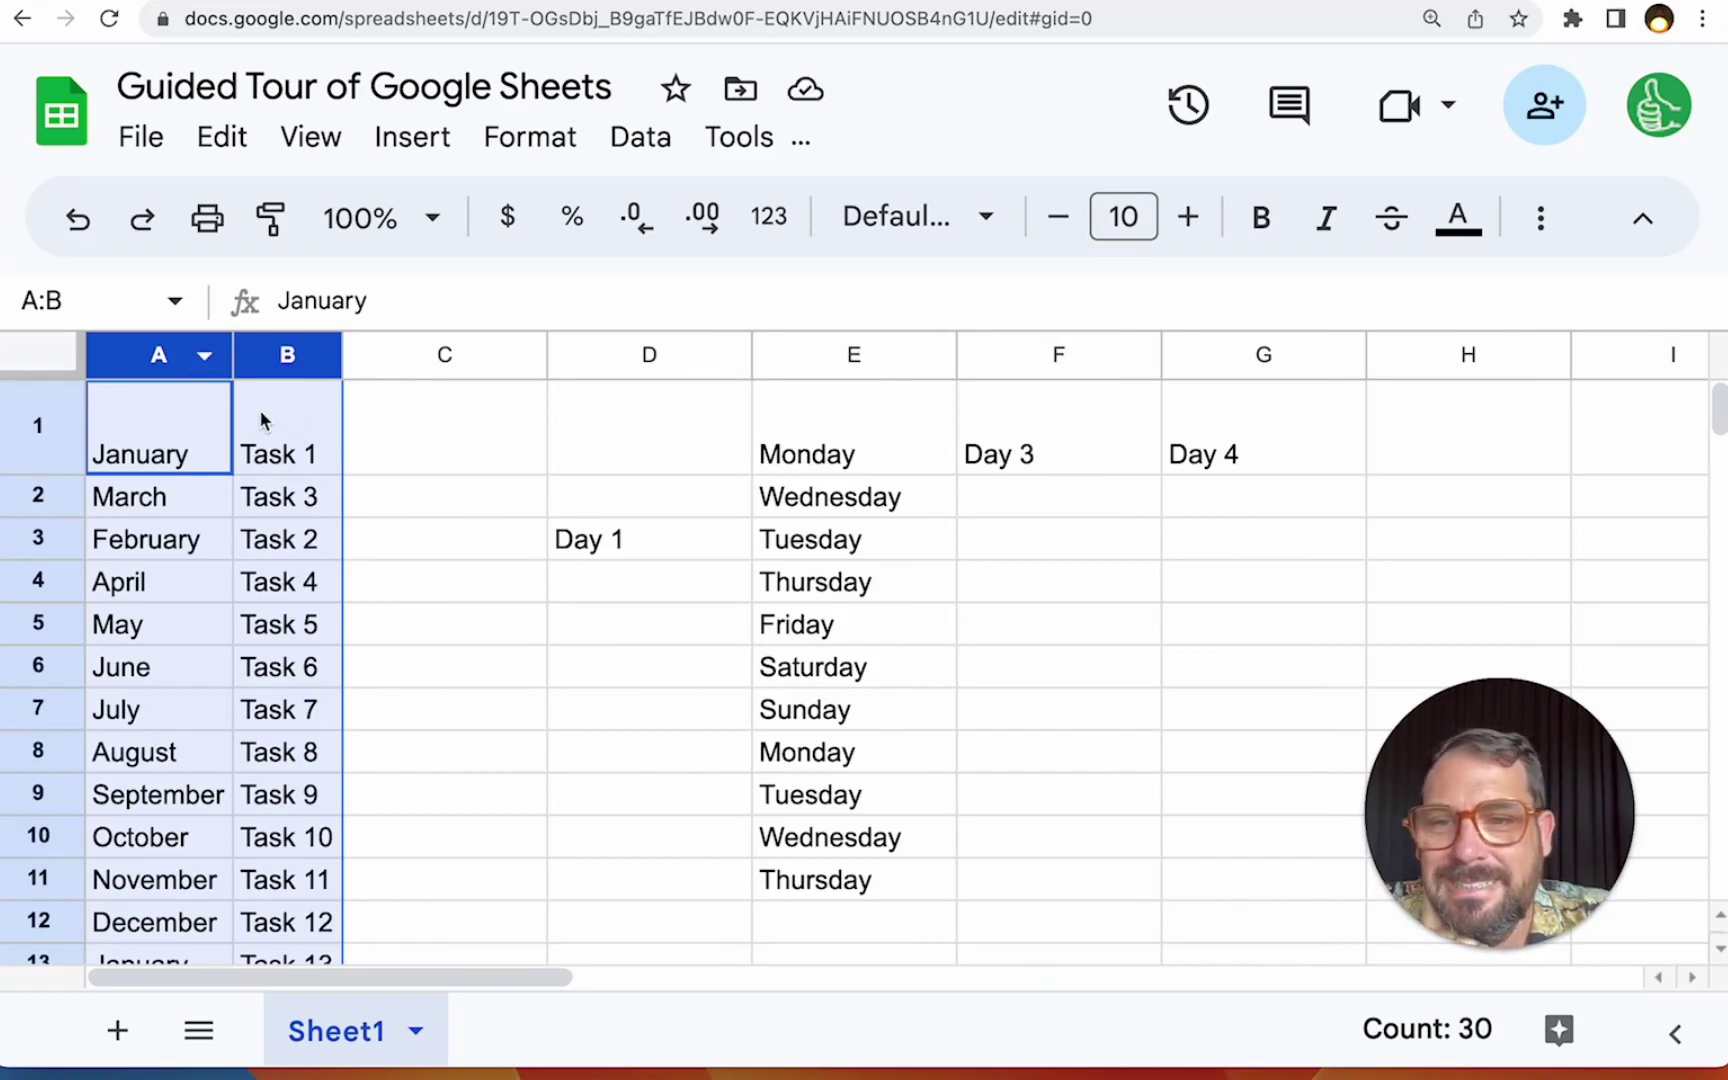
pyautogui.click(269, 448)
pyautogui.scroll(-4, 275, 490)
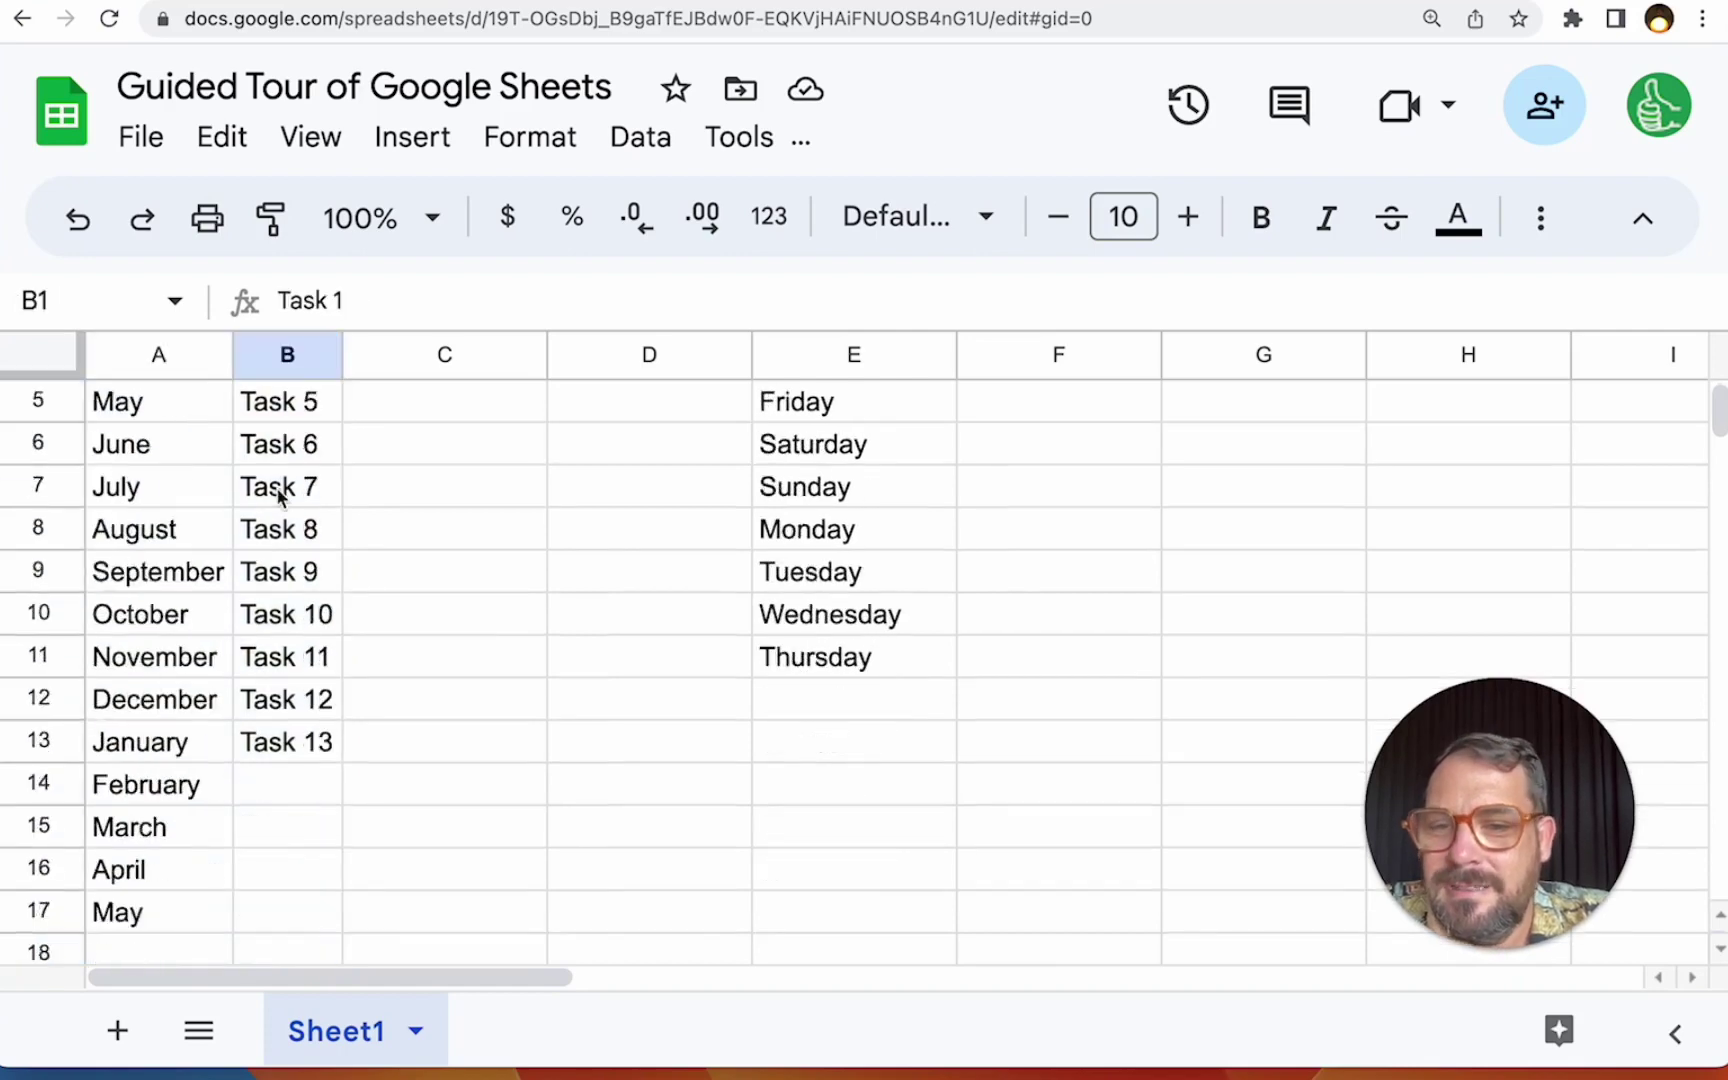
pyautogui.scroll(4, 300, 513)
pyautogui.scroll(-5, 279, 517)
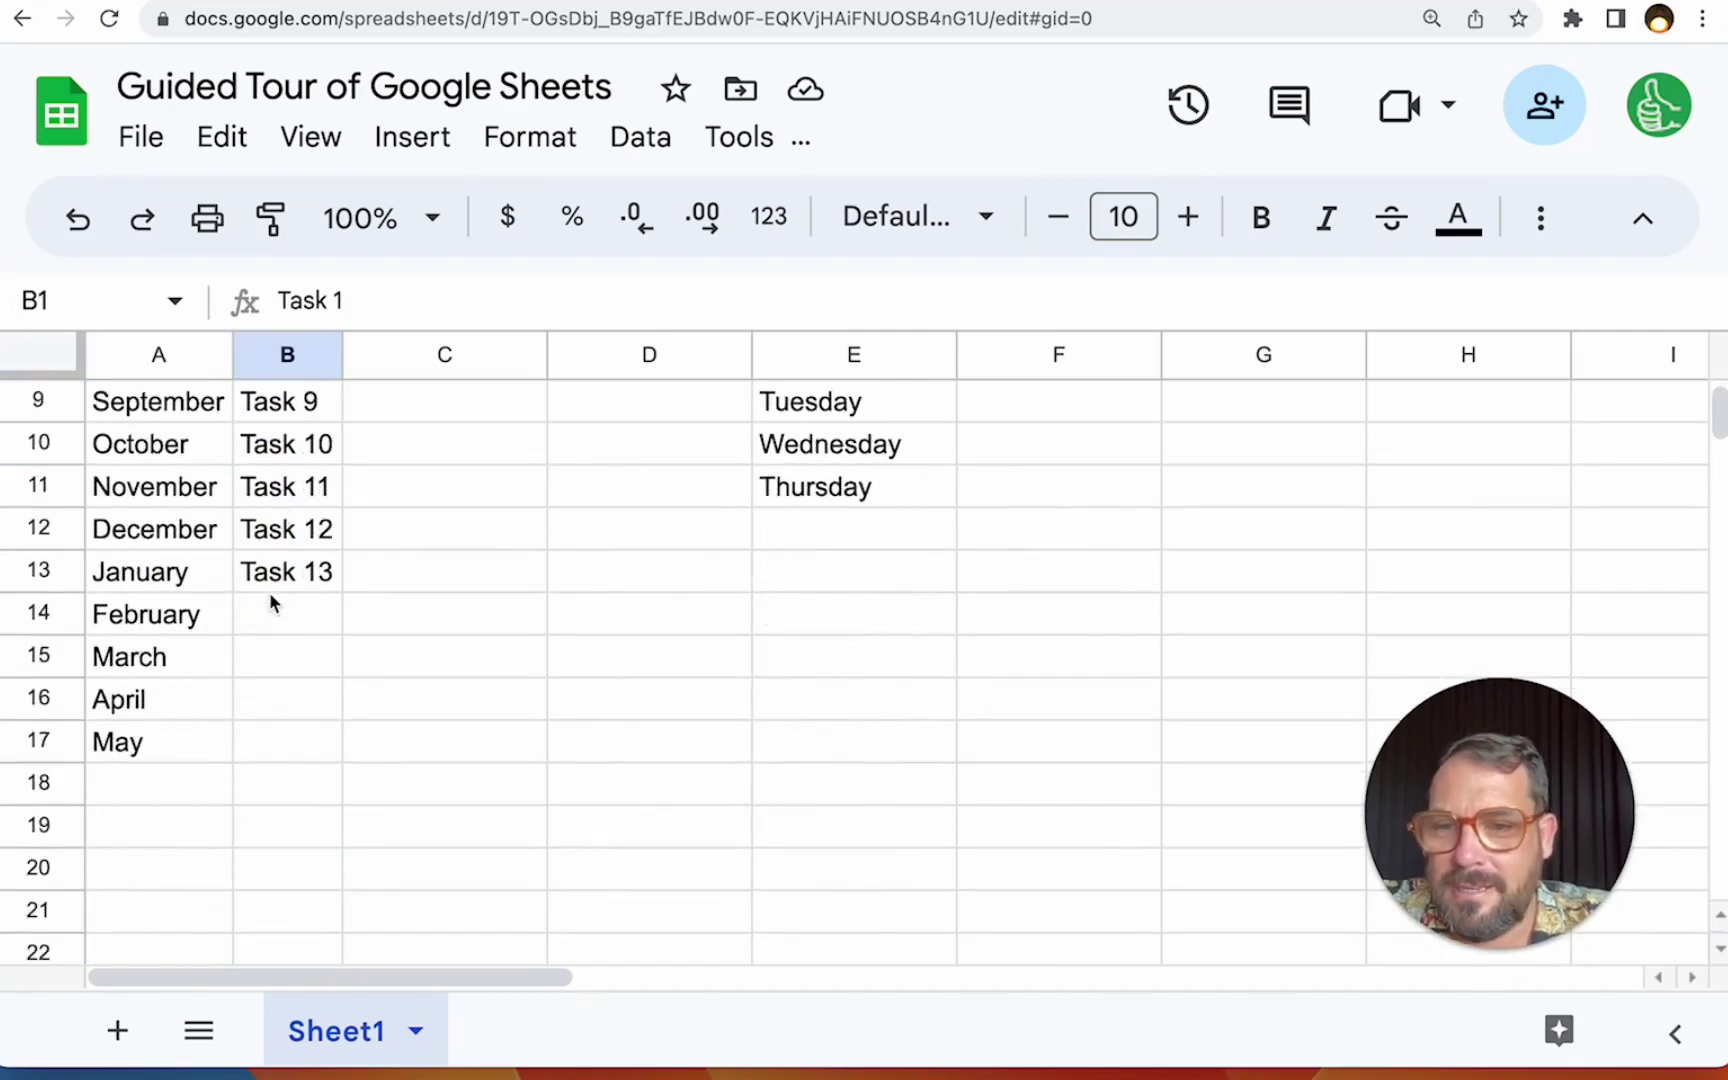
# Enter Task 123 in B14 and auto-fit column B so it fits.
pyautogui.click(270, 605)
pyautogui.write('Task 123')
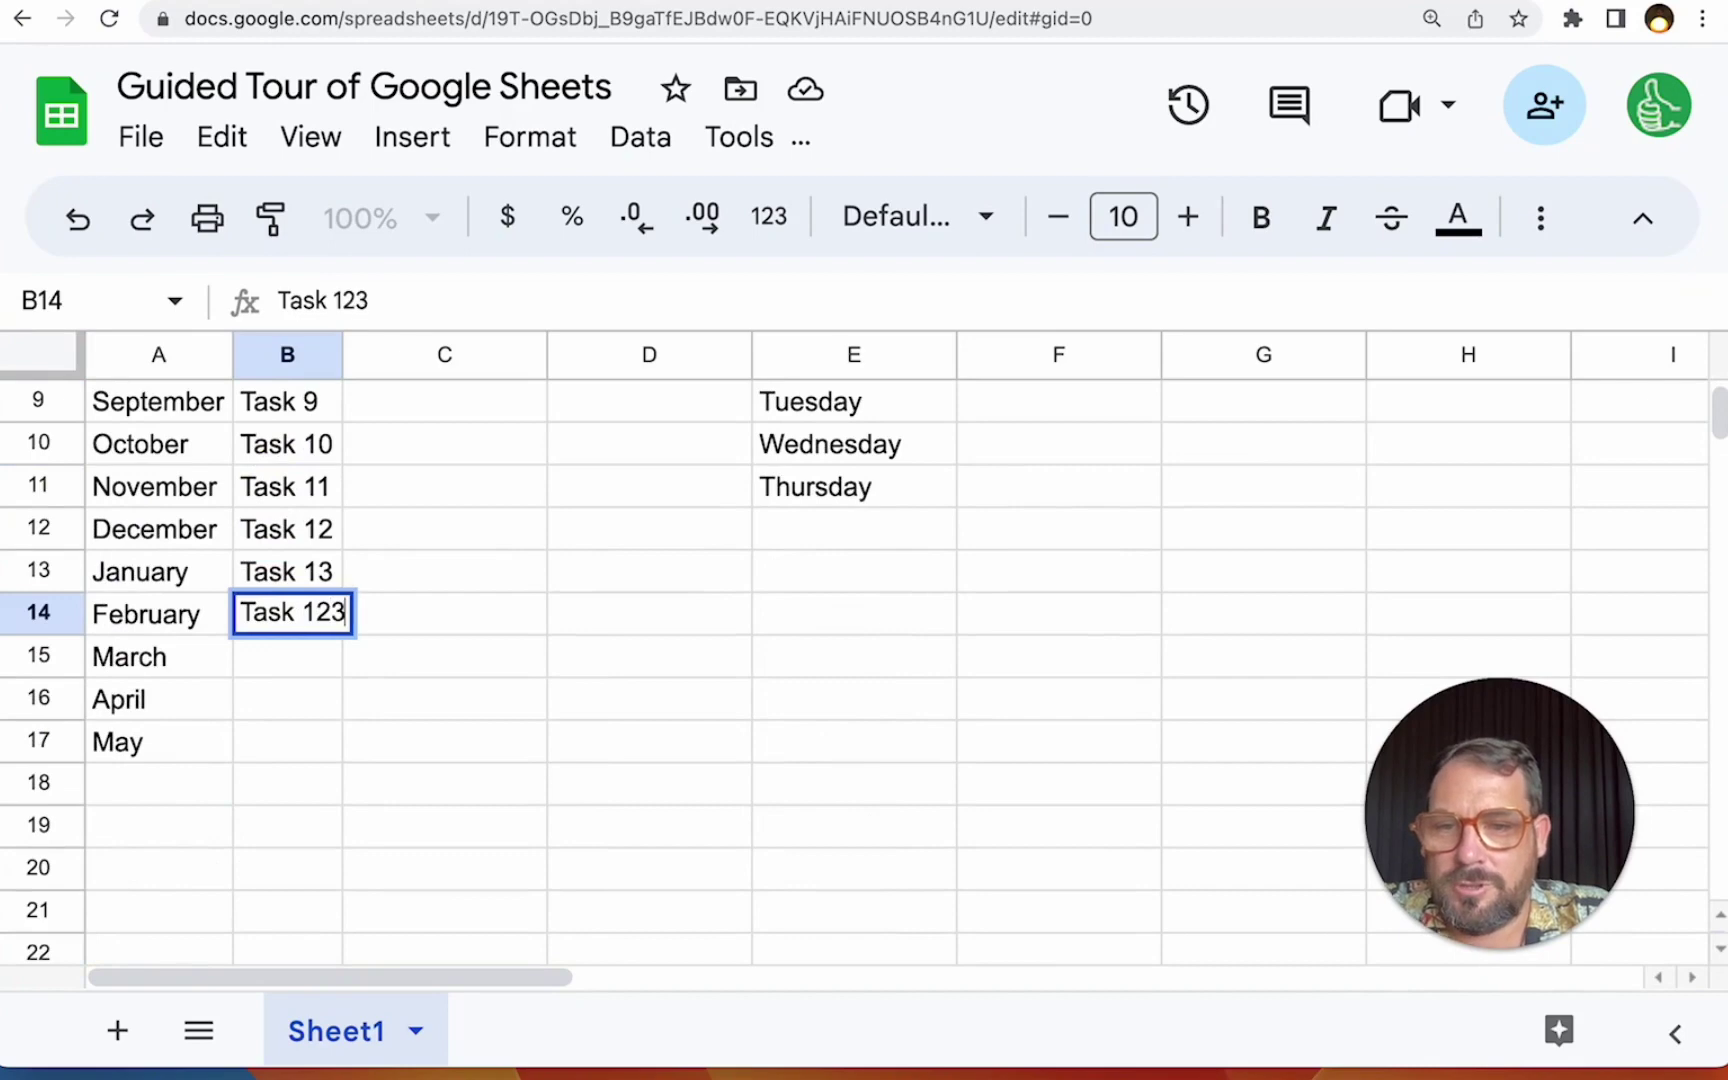
pyautogui.press('Return')
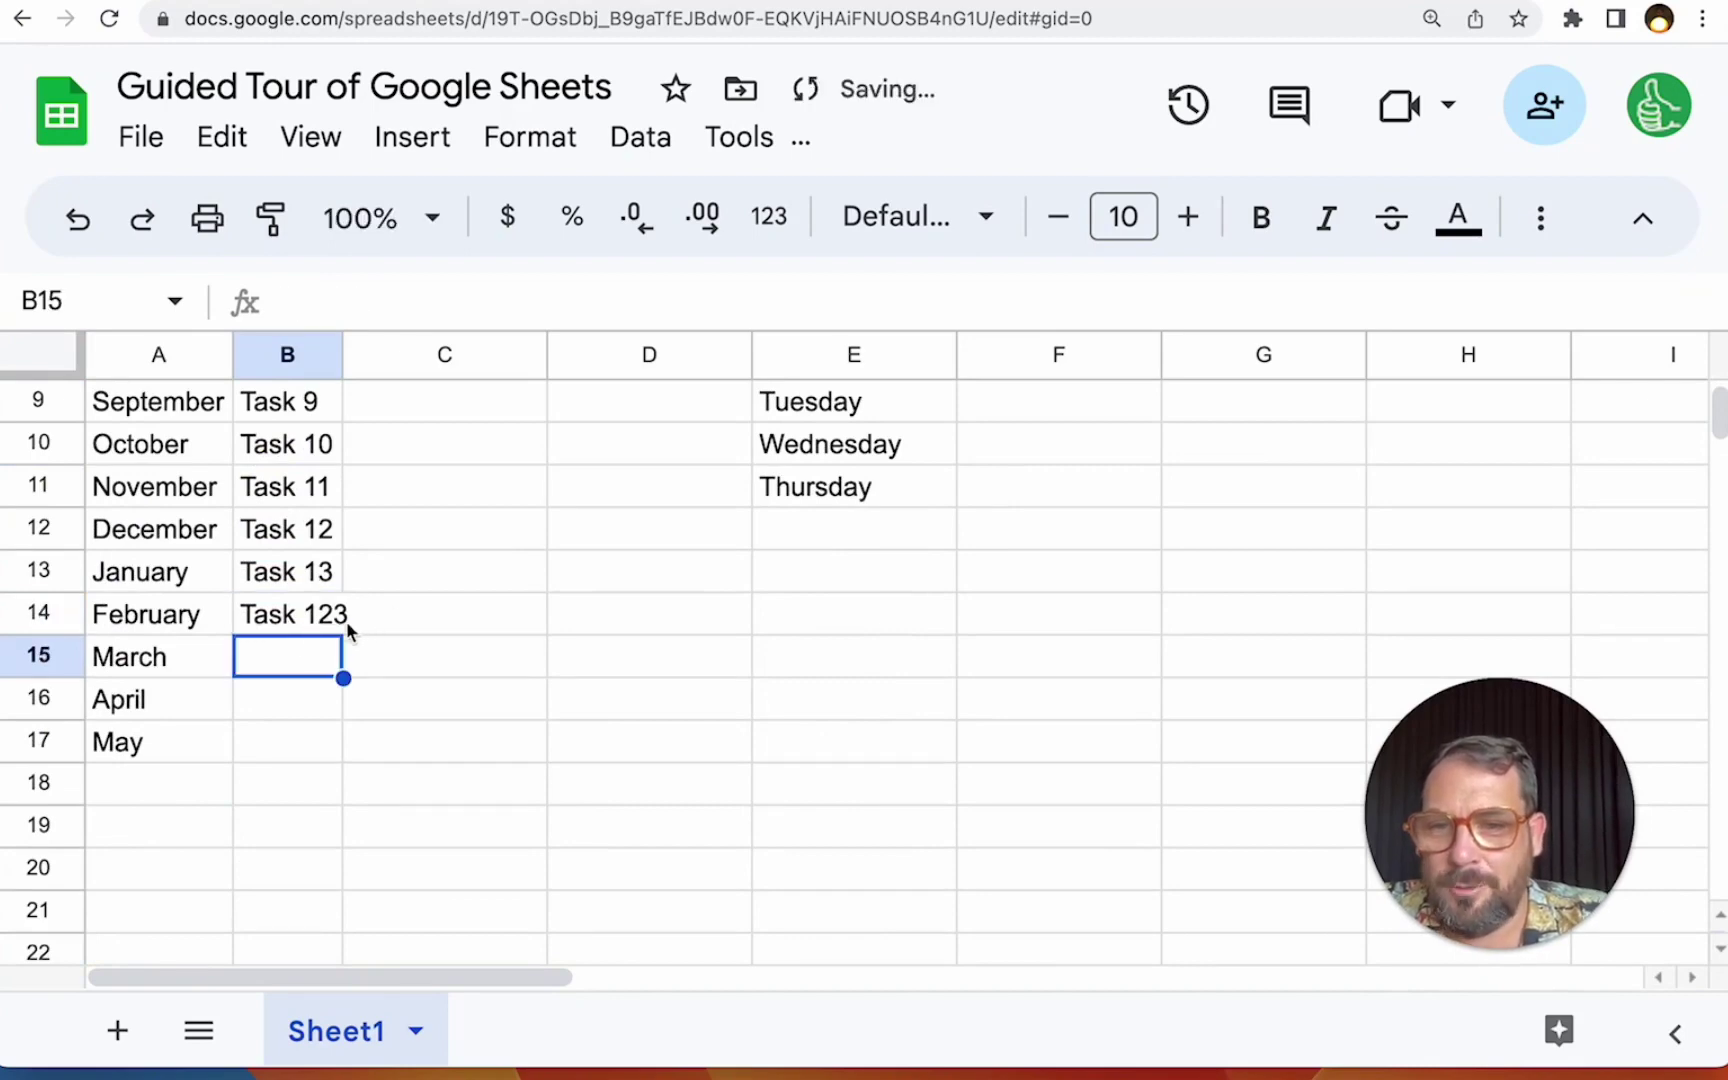
pyautogui.scroll(4, 345, 615)
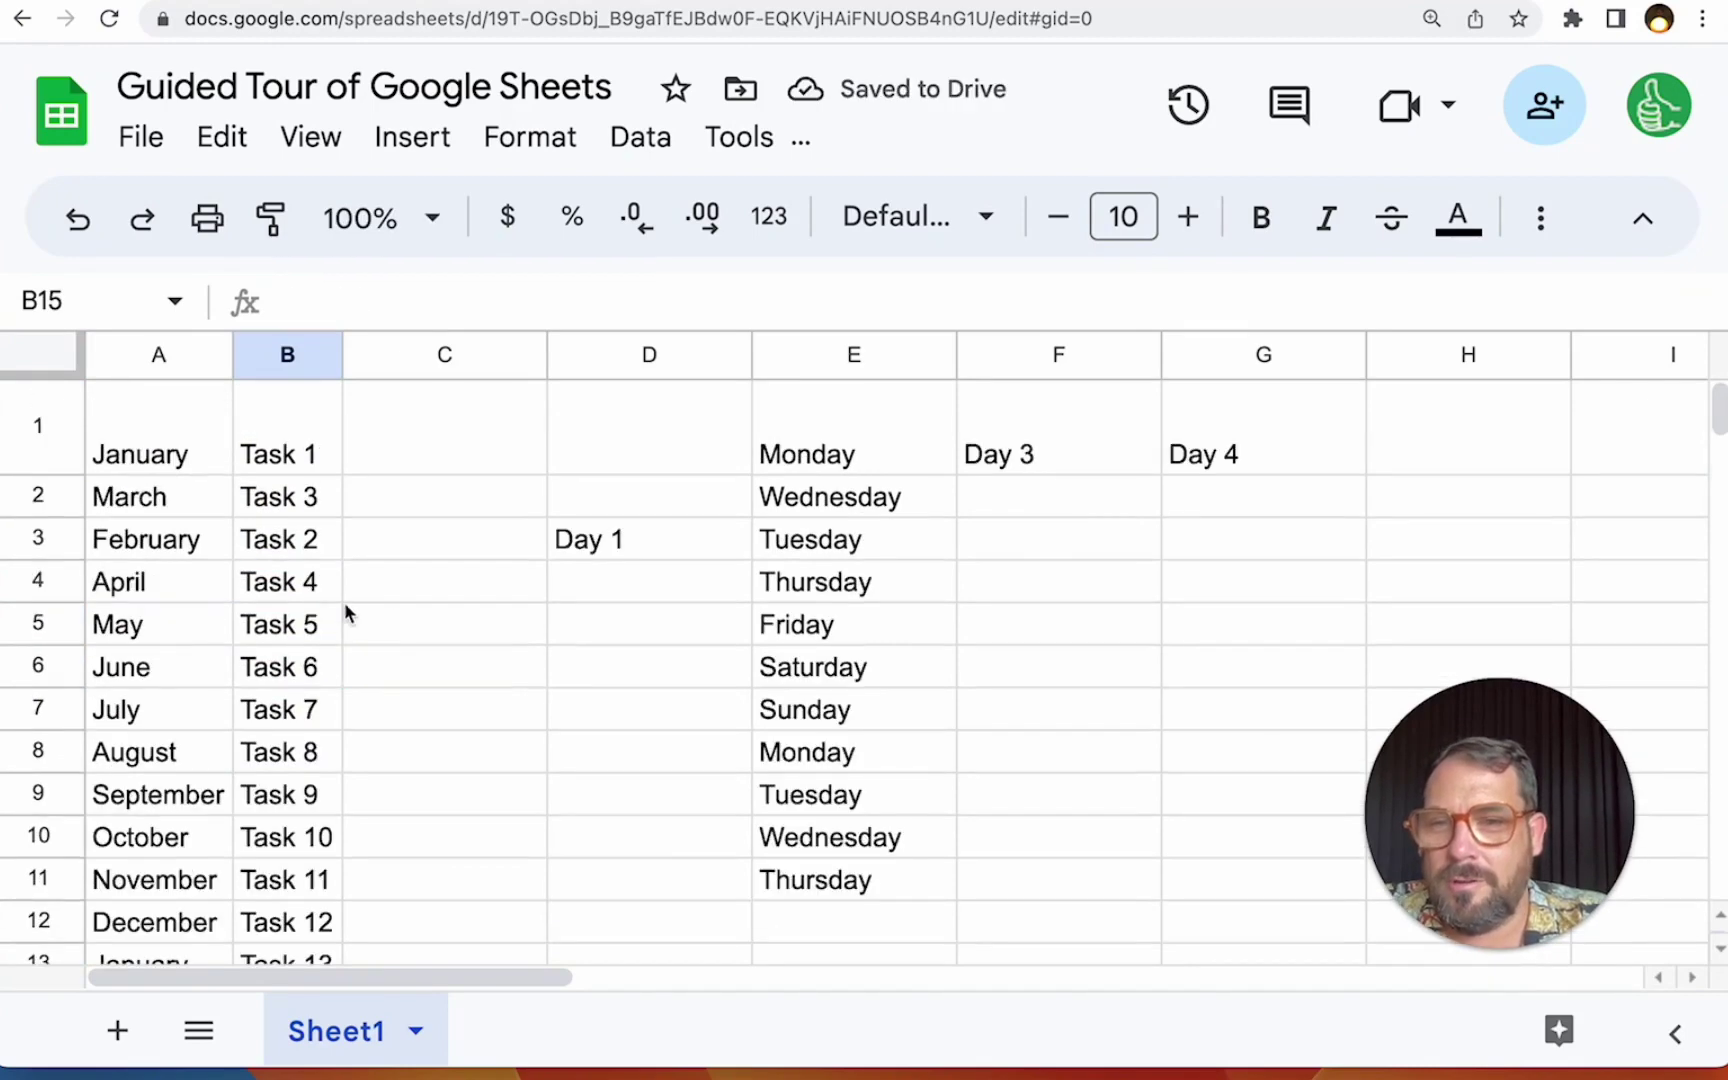
pyautogui.doubleClick(342, 354)
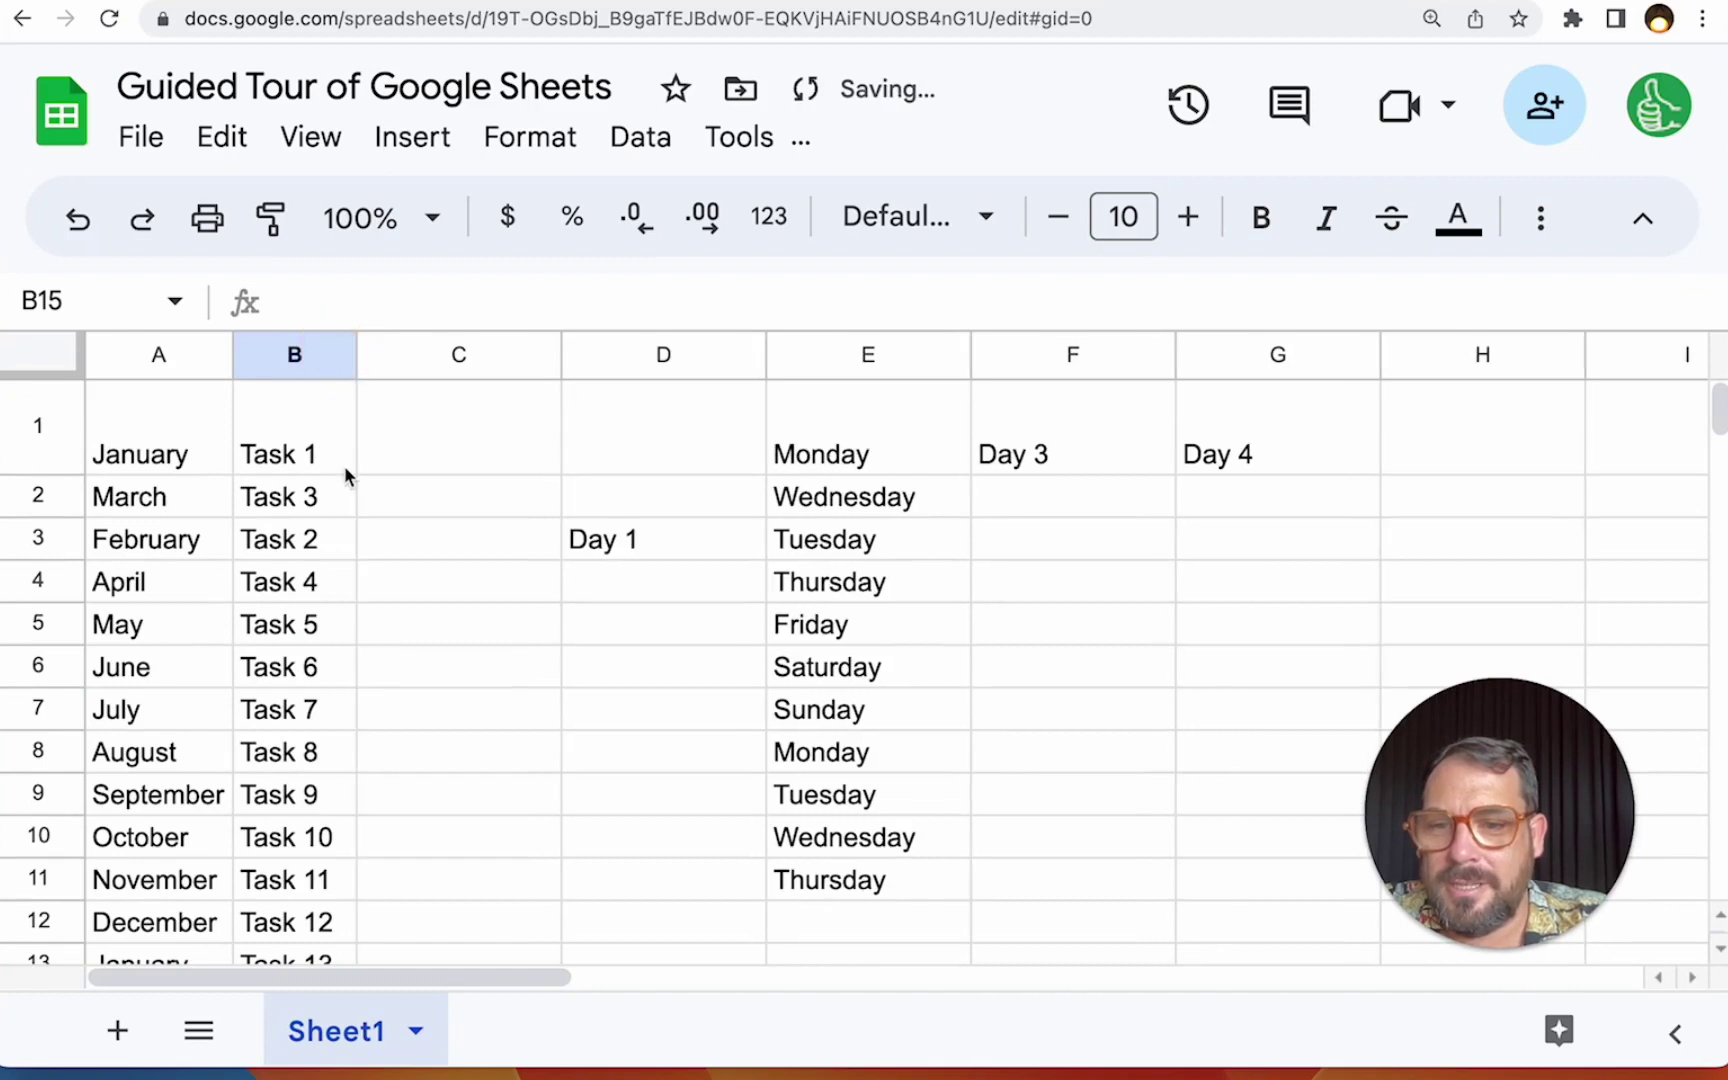
pyautogui.scroll(-5, 344, 464)
pyautogui.click(331, 672)
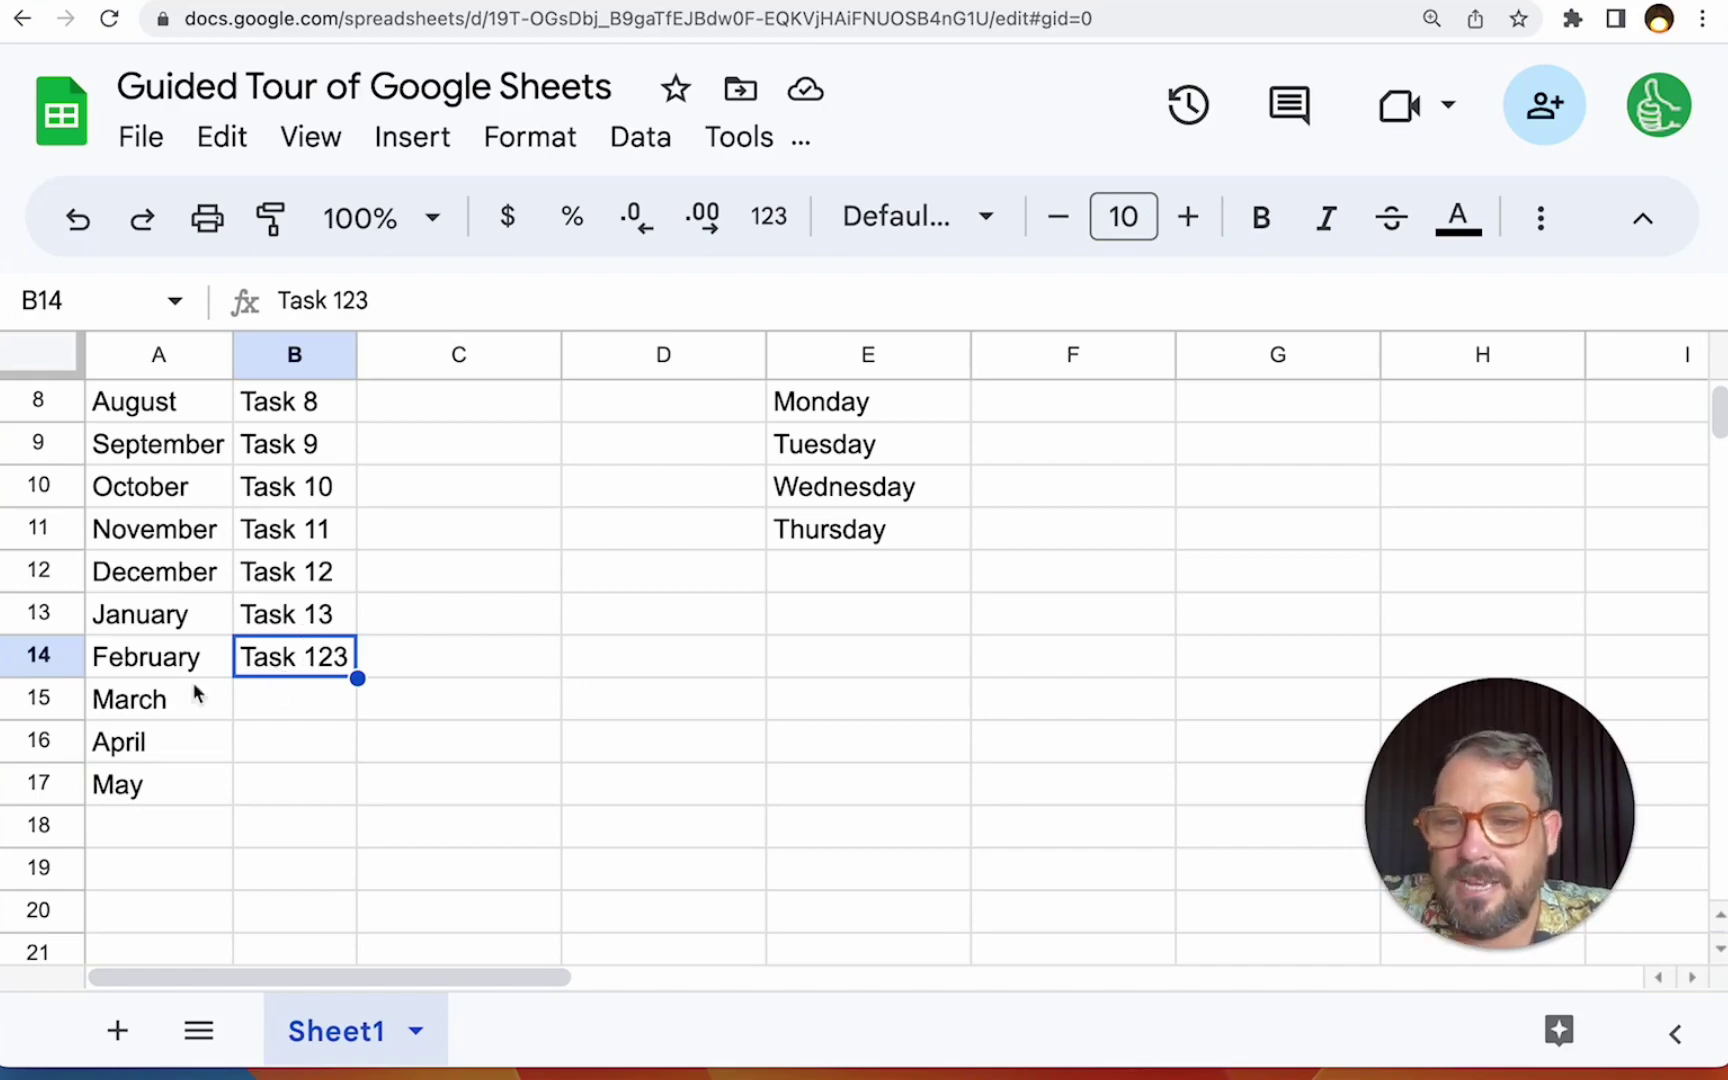
# Make rows 1 to 5 about twice as tall.
pyautogui.scroll(5, 124, 657)
pyautogui.moveTo(55, 455); pyautogui.dragTo(38, 620)
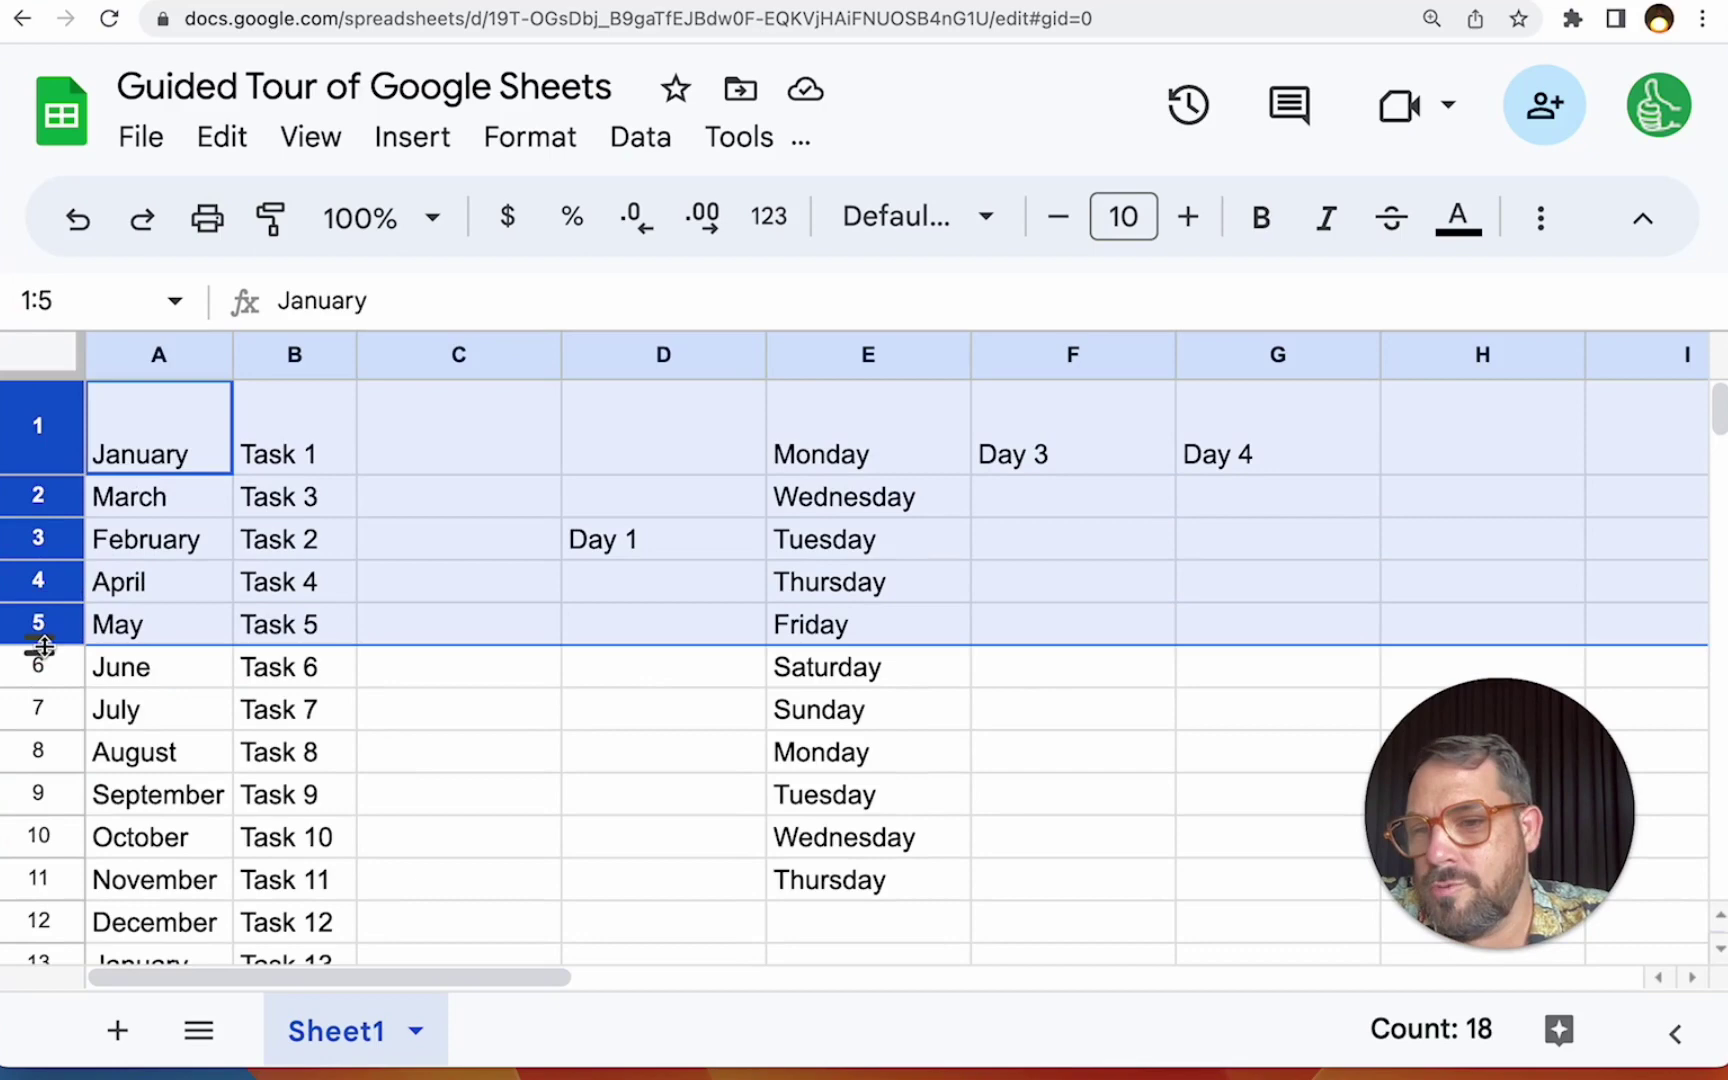
pyautogui.moveTo(40, 645); pyautogui.dragTo(37, 688)
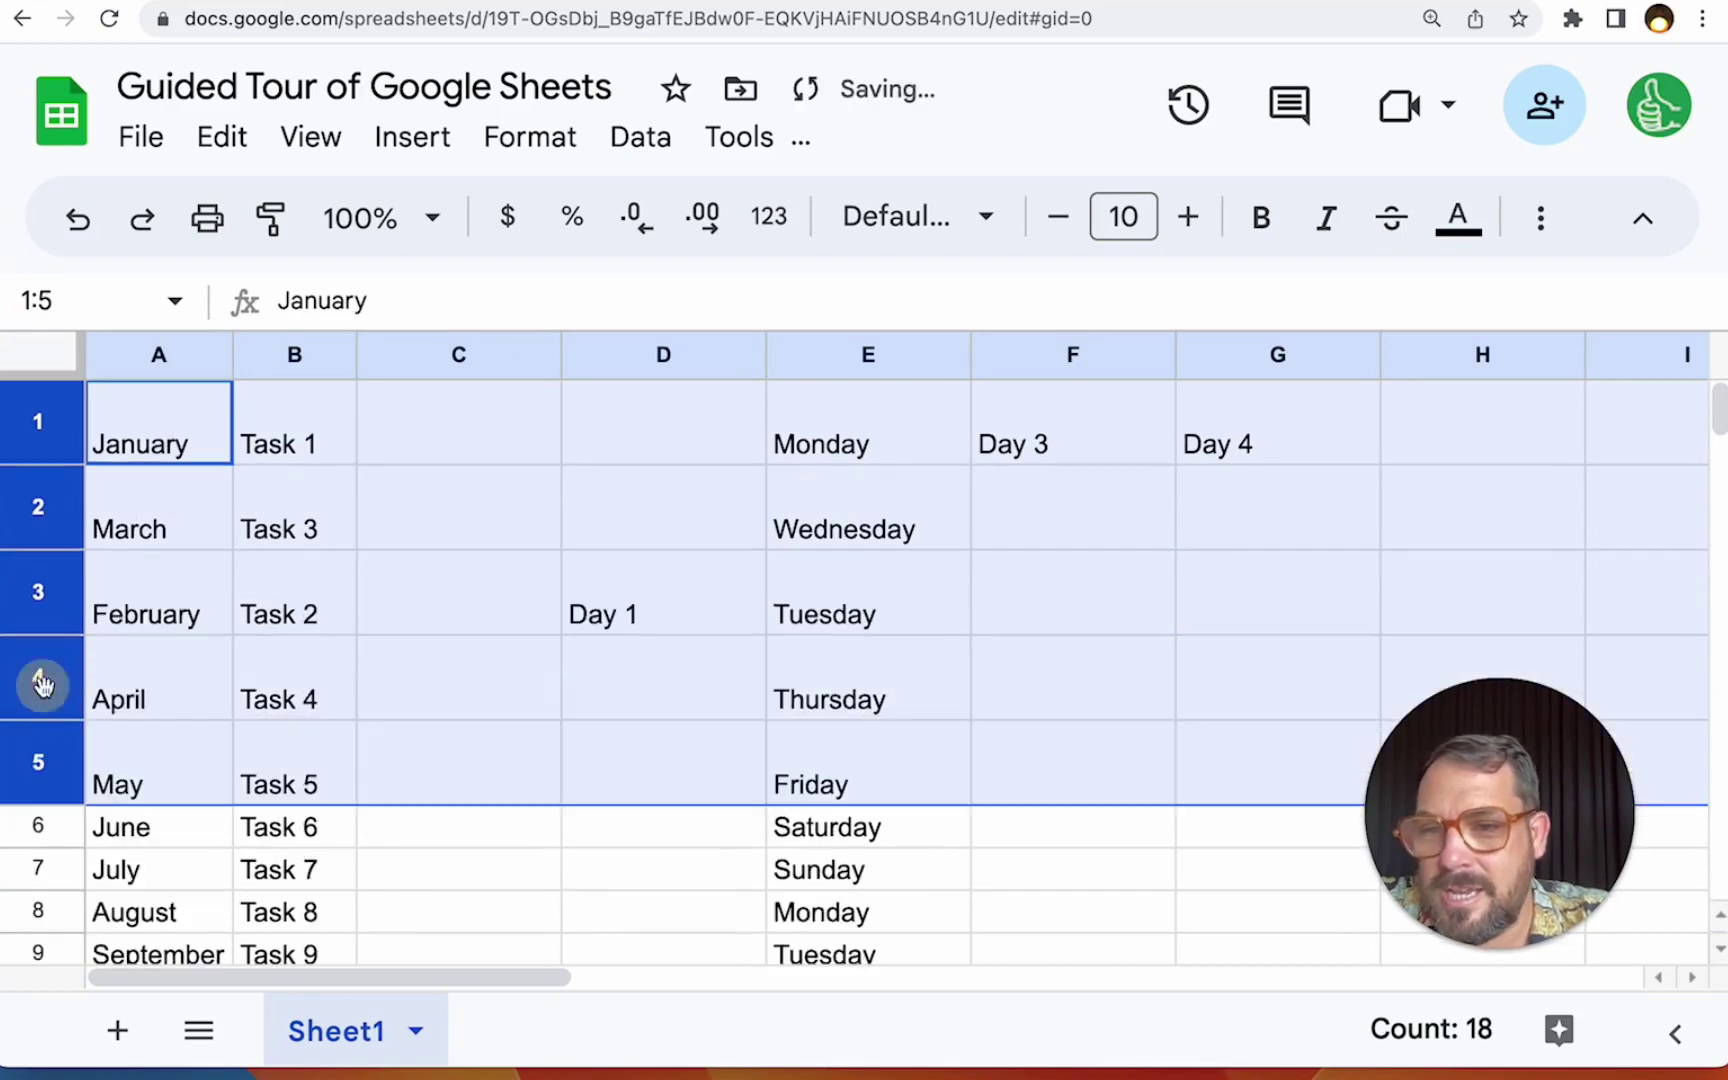
# Resize columns A, B and C to one equal, wider width.
pyautogui.click(160, 355)
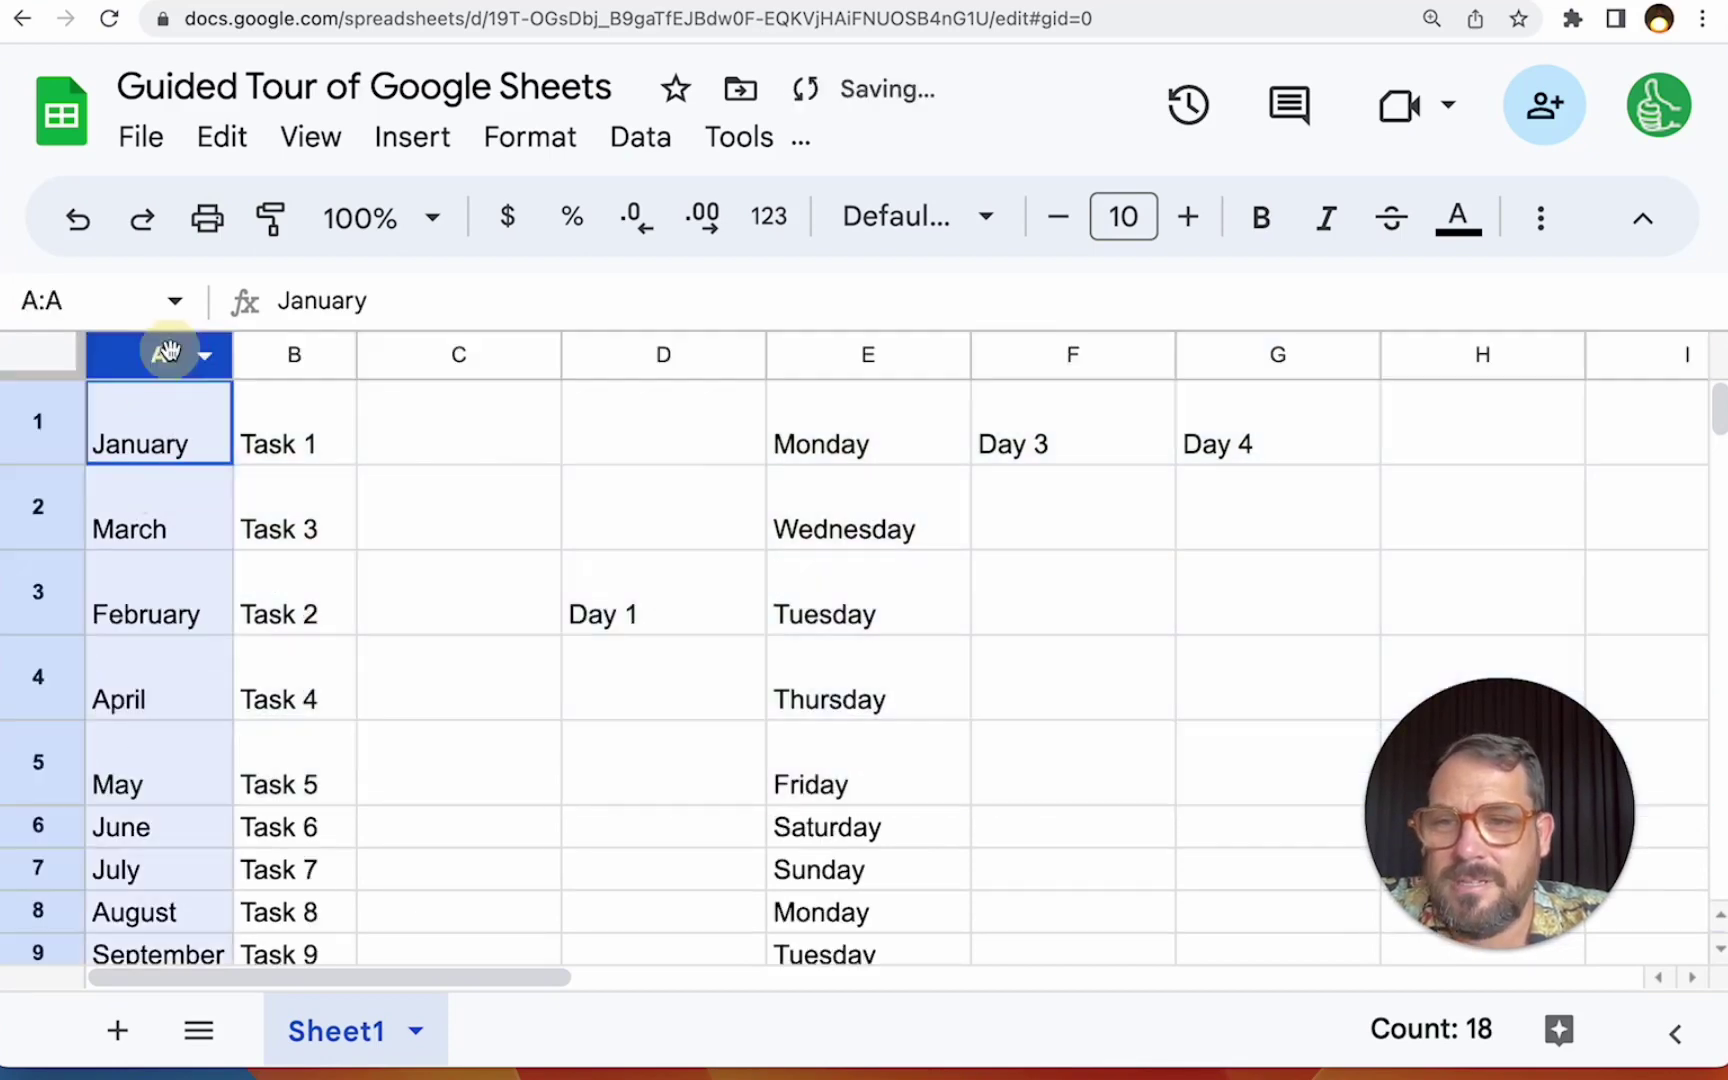
pyautogui.keyDown('shift'); pyautogui.click(418, 338); pyautogui.keyUp('shift')
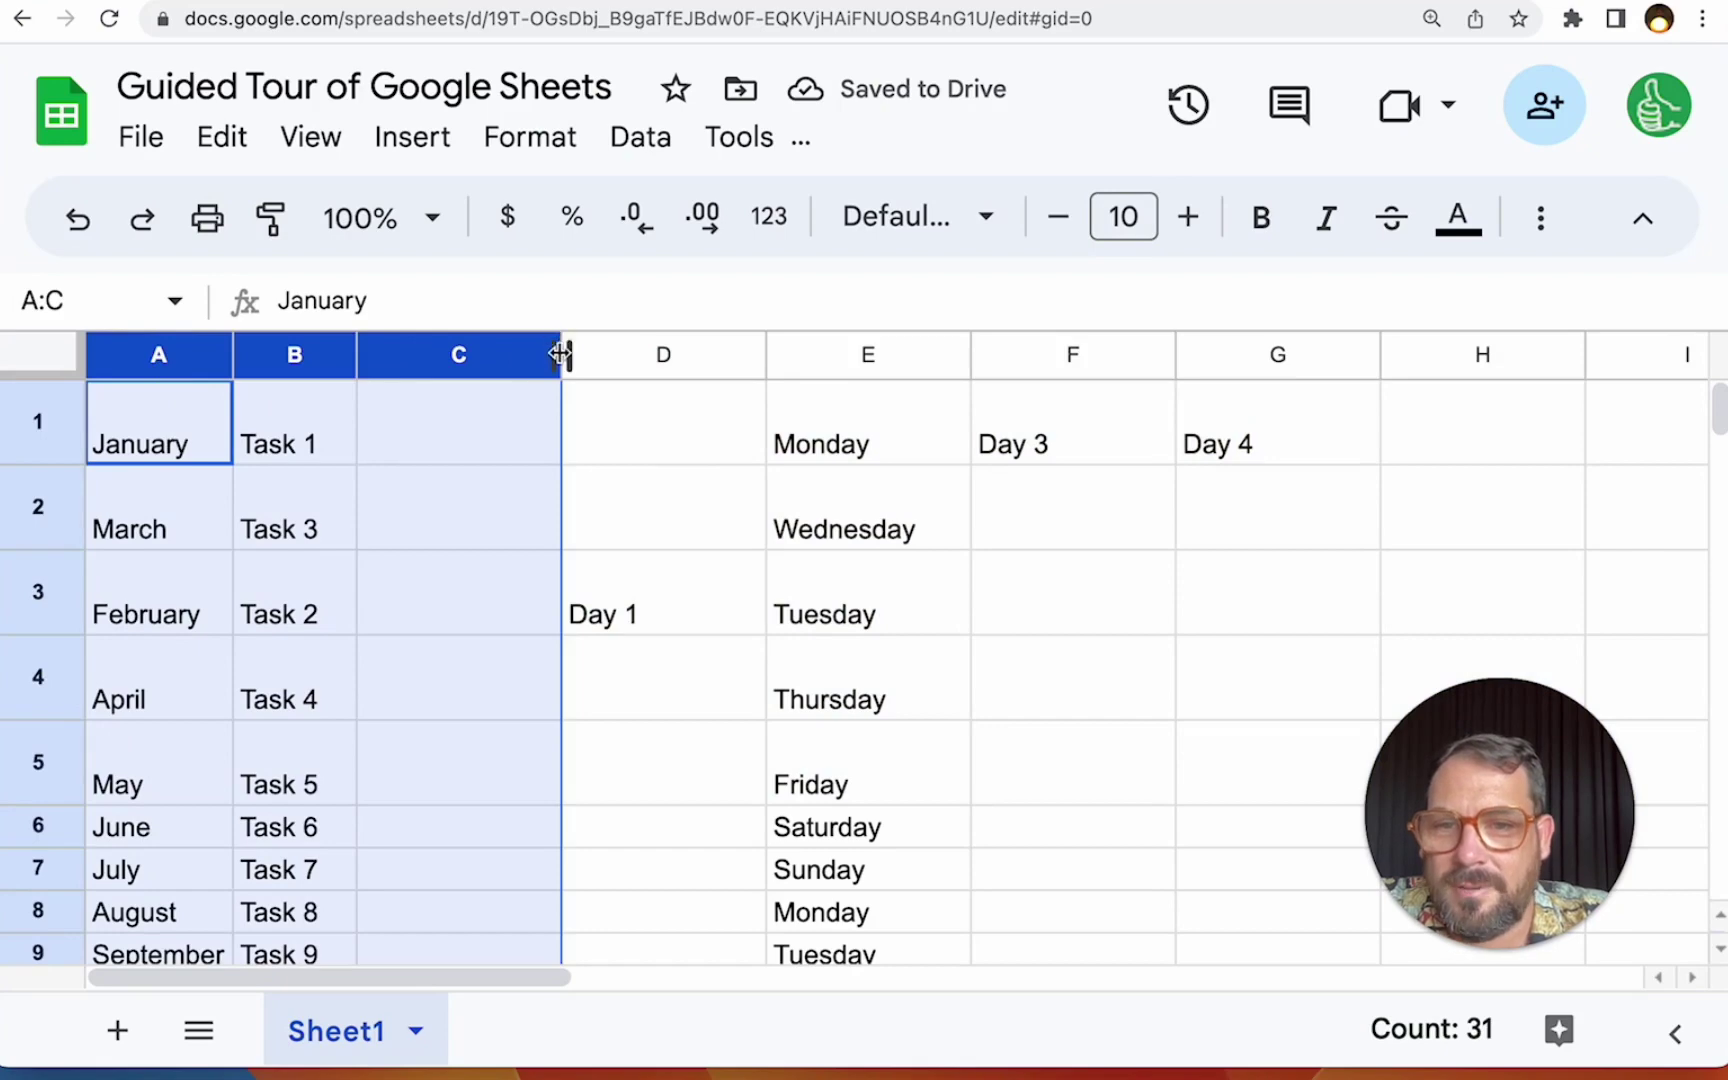
pyautogui.moveTo(559, 350); pyautogui.dragTo(620, 355)
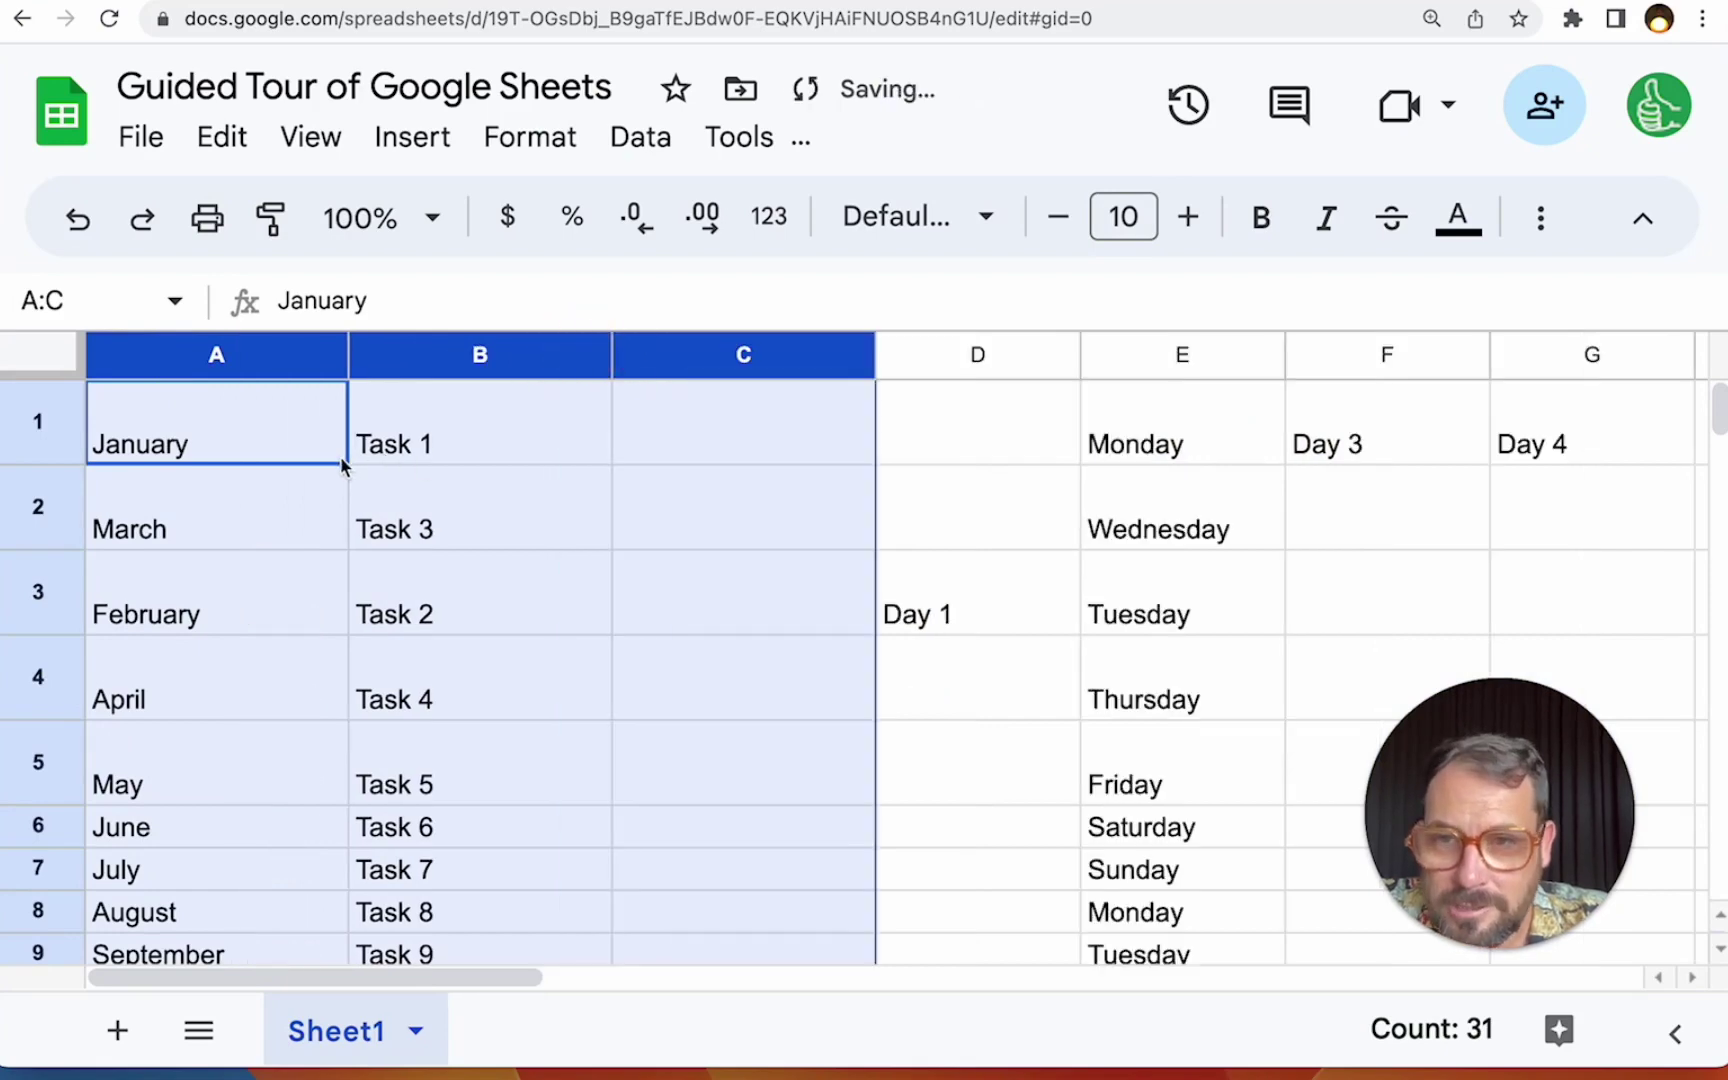
pyautogui.click(289, 417)
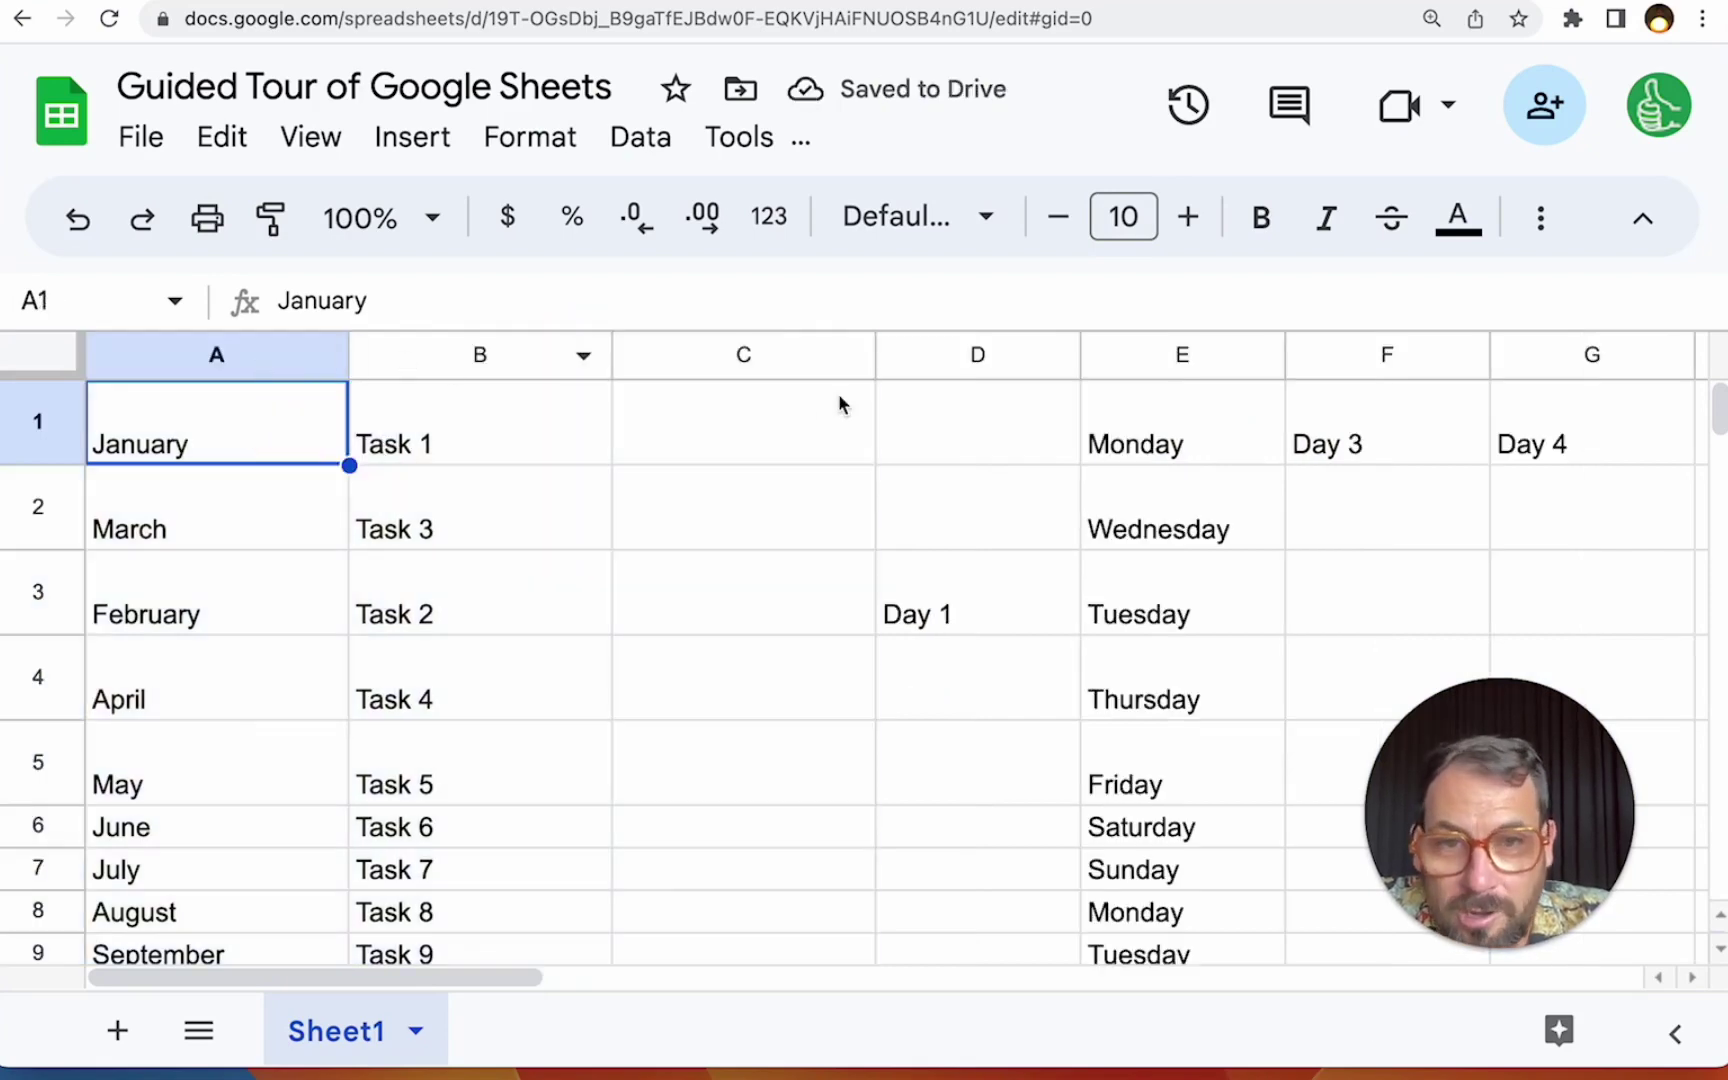
pyautogui.click(752, 414)
pyautogui.click(262, 363)
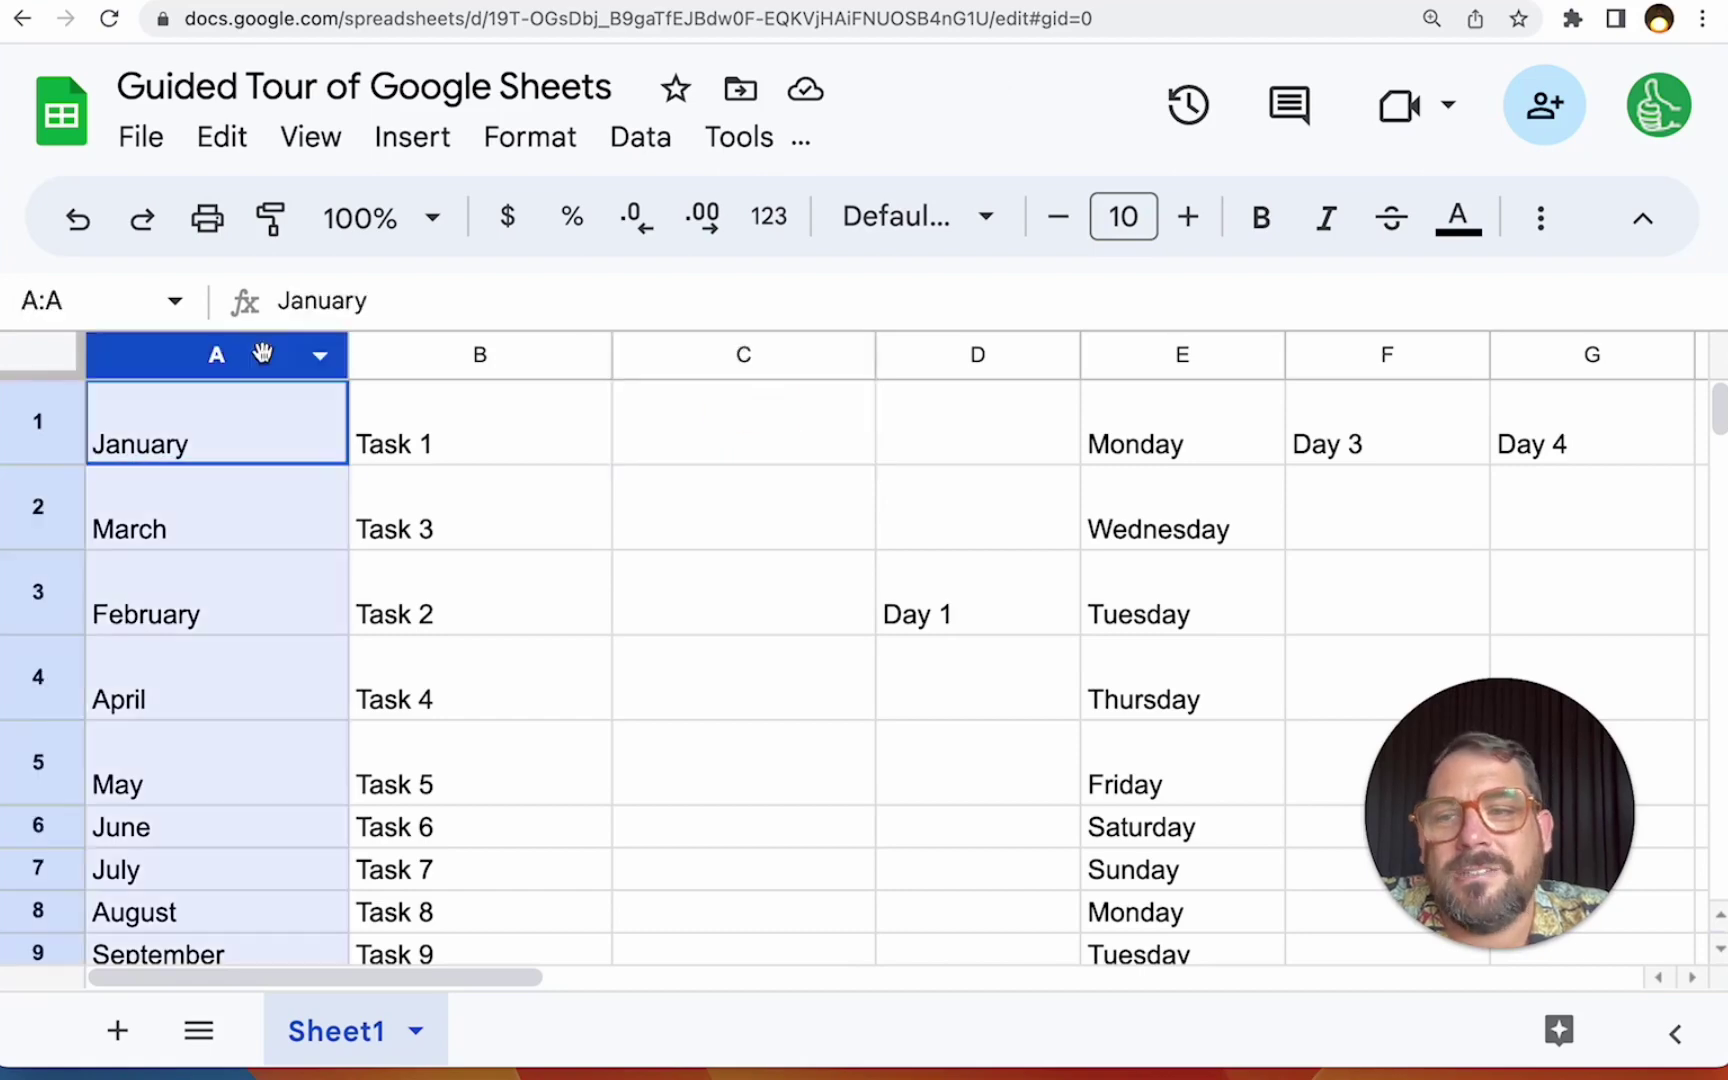
pyautogui.keyDown('shift'); pyautogui.click(663, 340); pyautogui.keyUp('shift')
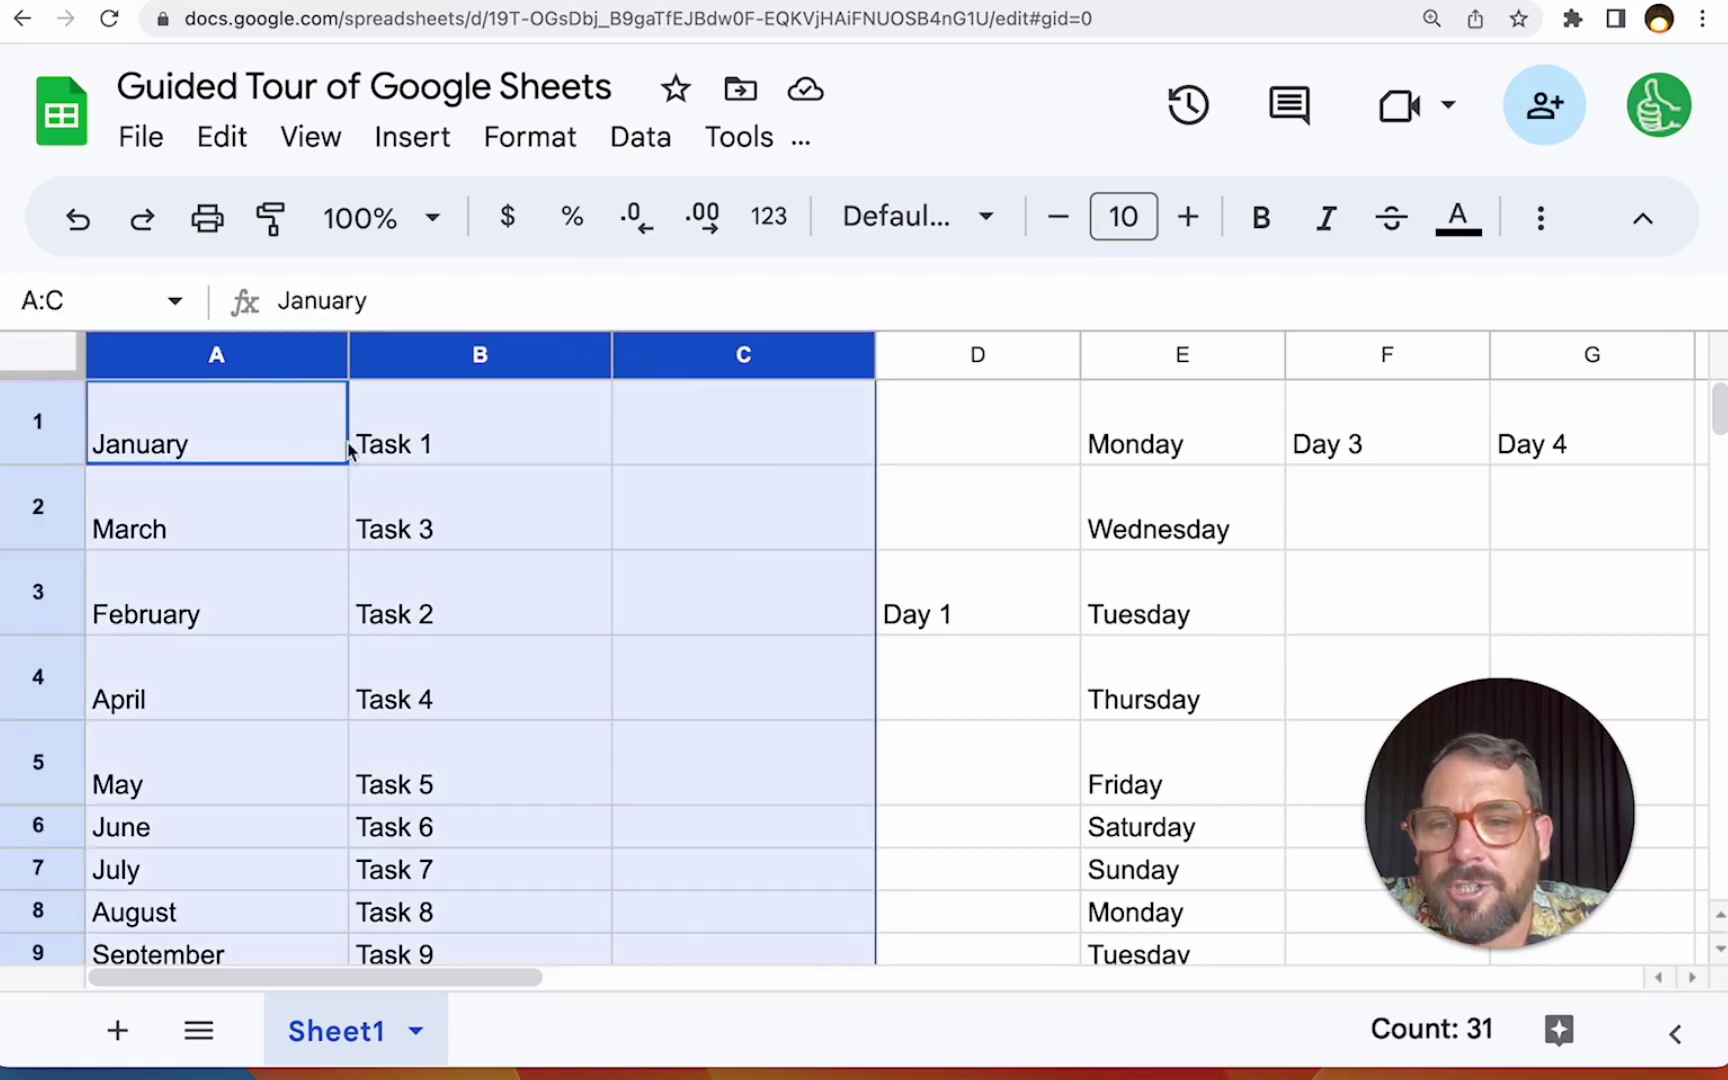
pyautogui.click(532, 400)
pyautogui.moveTo(210, 355); pyautogui.dragTo(596, 366)
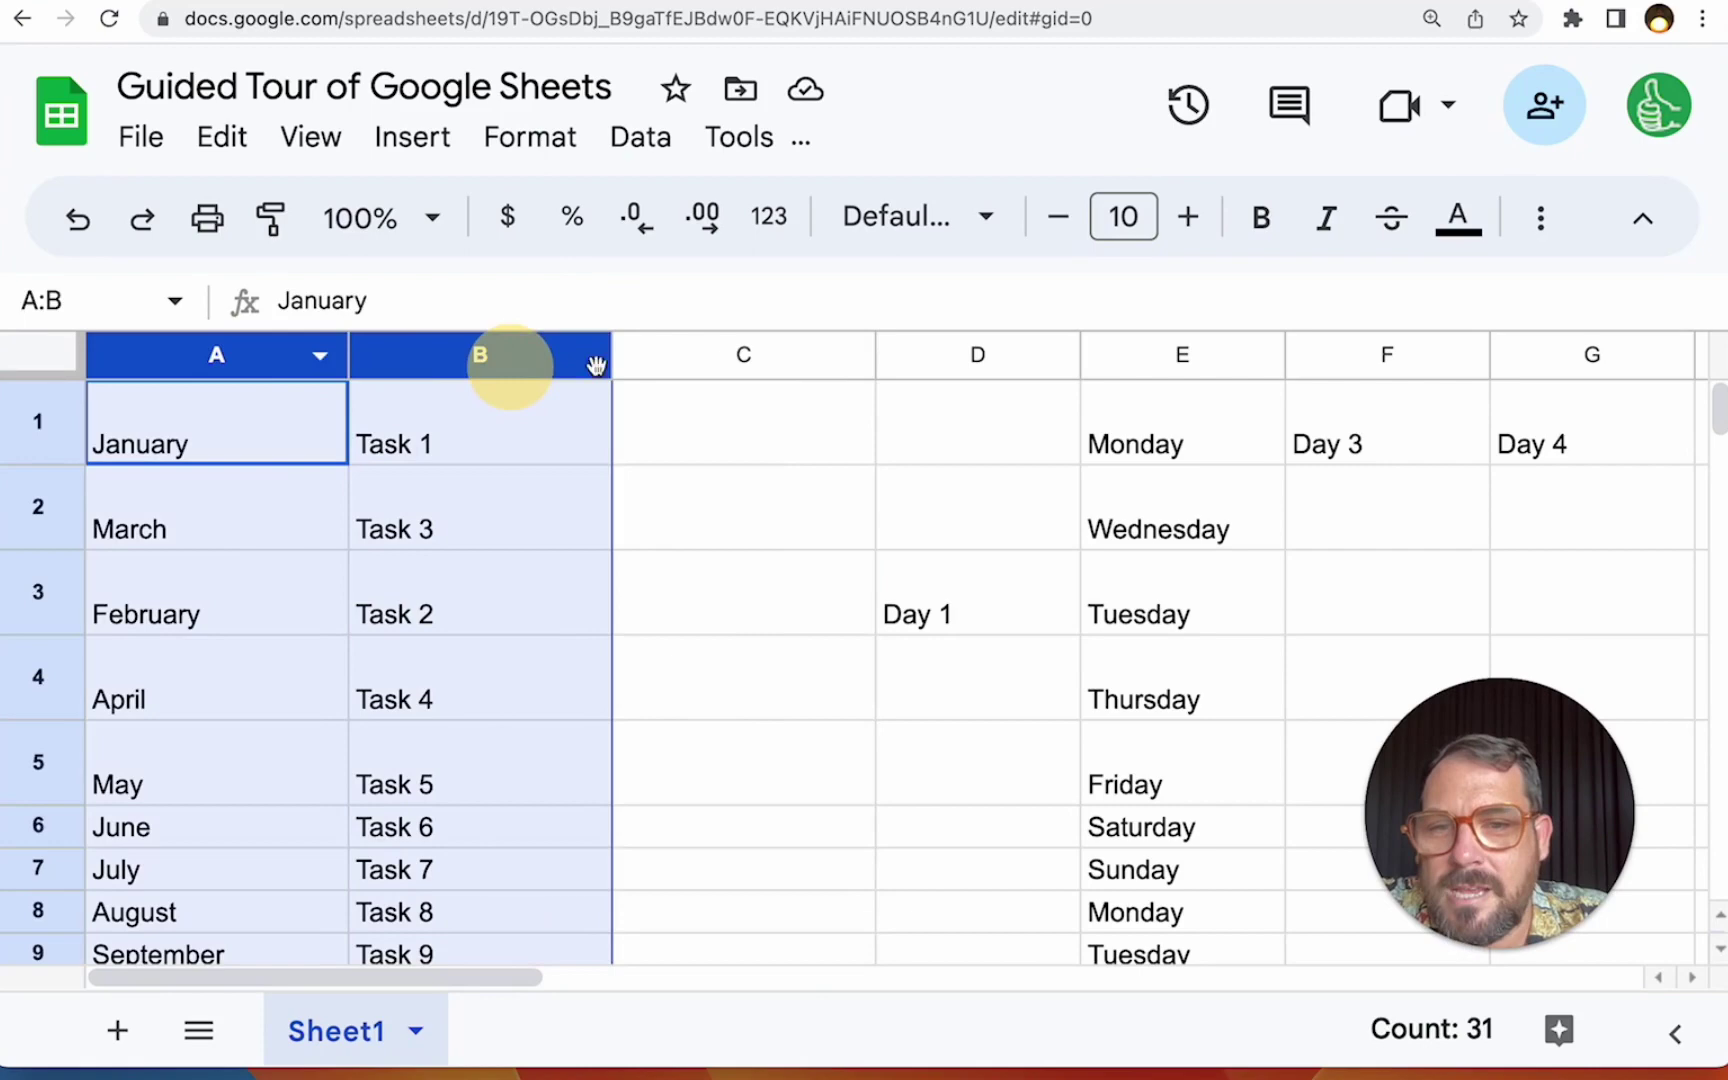
pyautogui.doubleClick(613, 355)
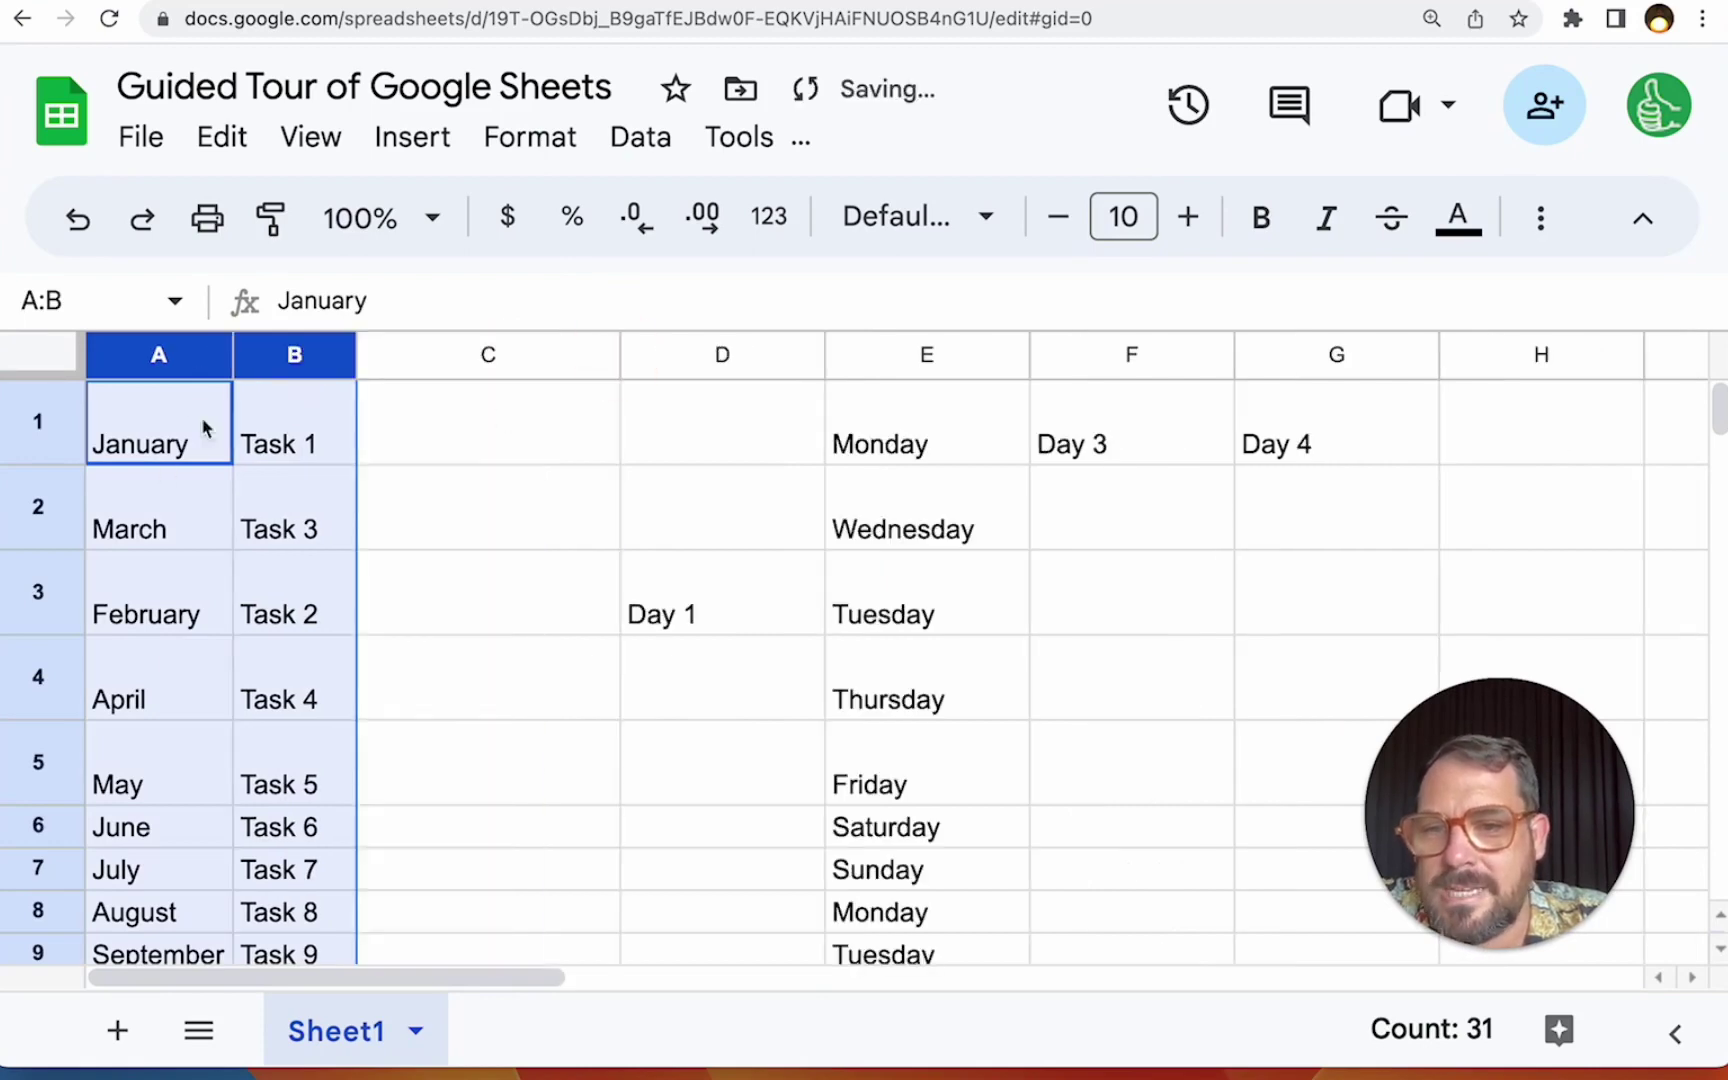
pyautogui.click(177, 436)
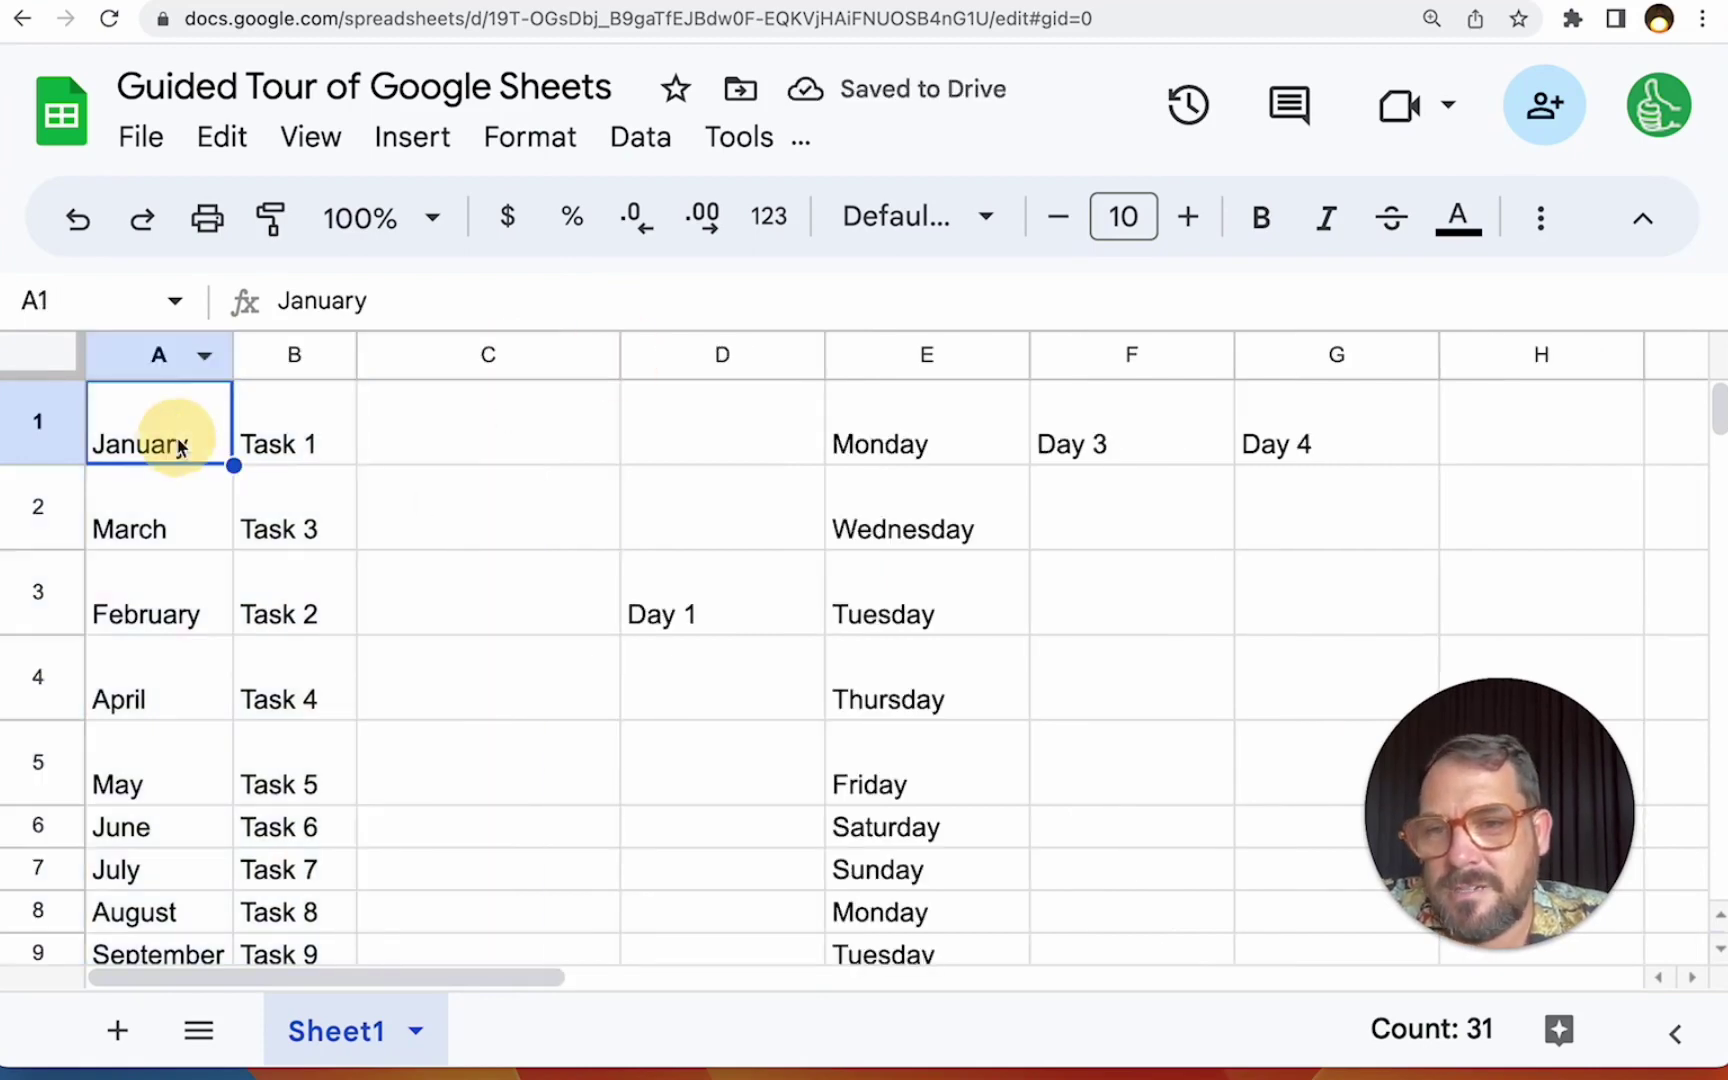
pyautogui.moveTo(154, 355); pyautogui.dragTo(416, 355)
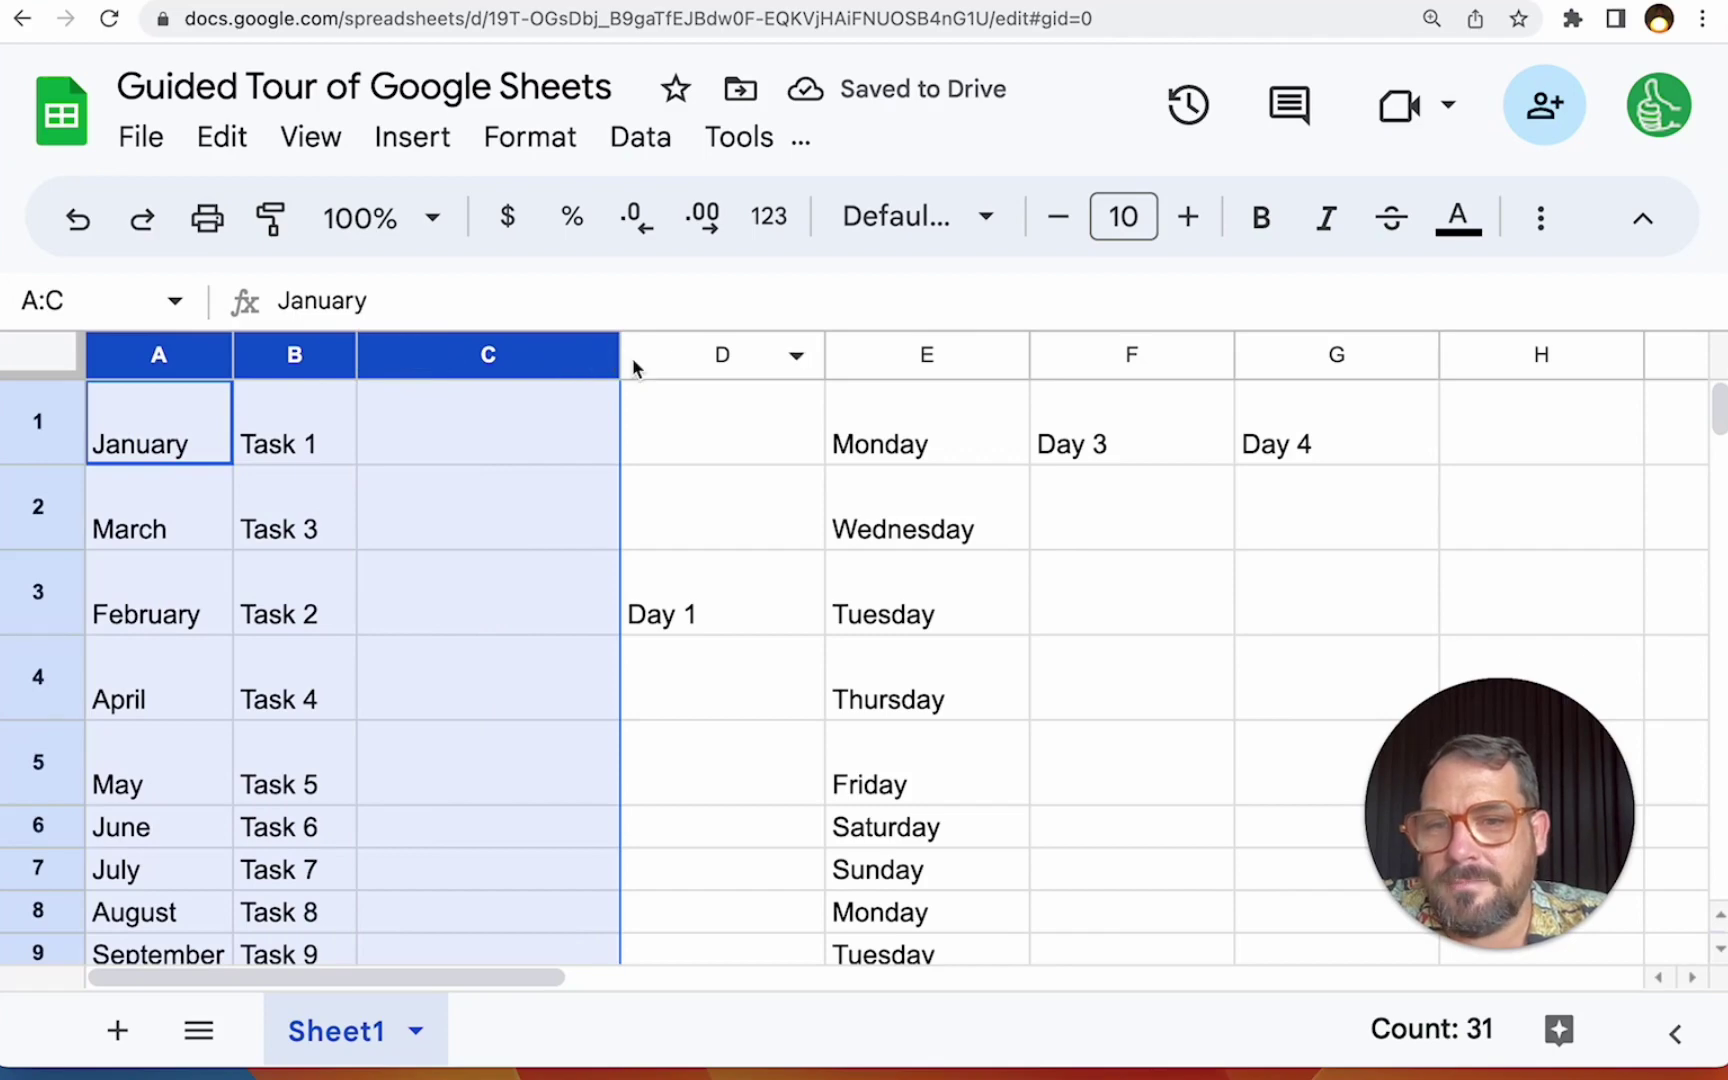
pyautogui.moveTo(621, 358); pyautogui.dragTo(606, 367)
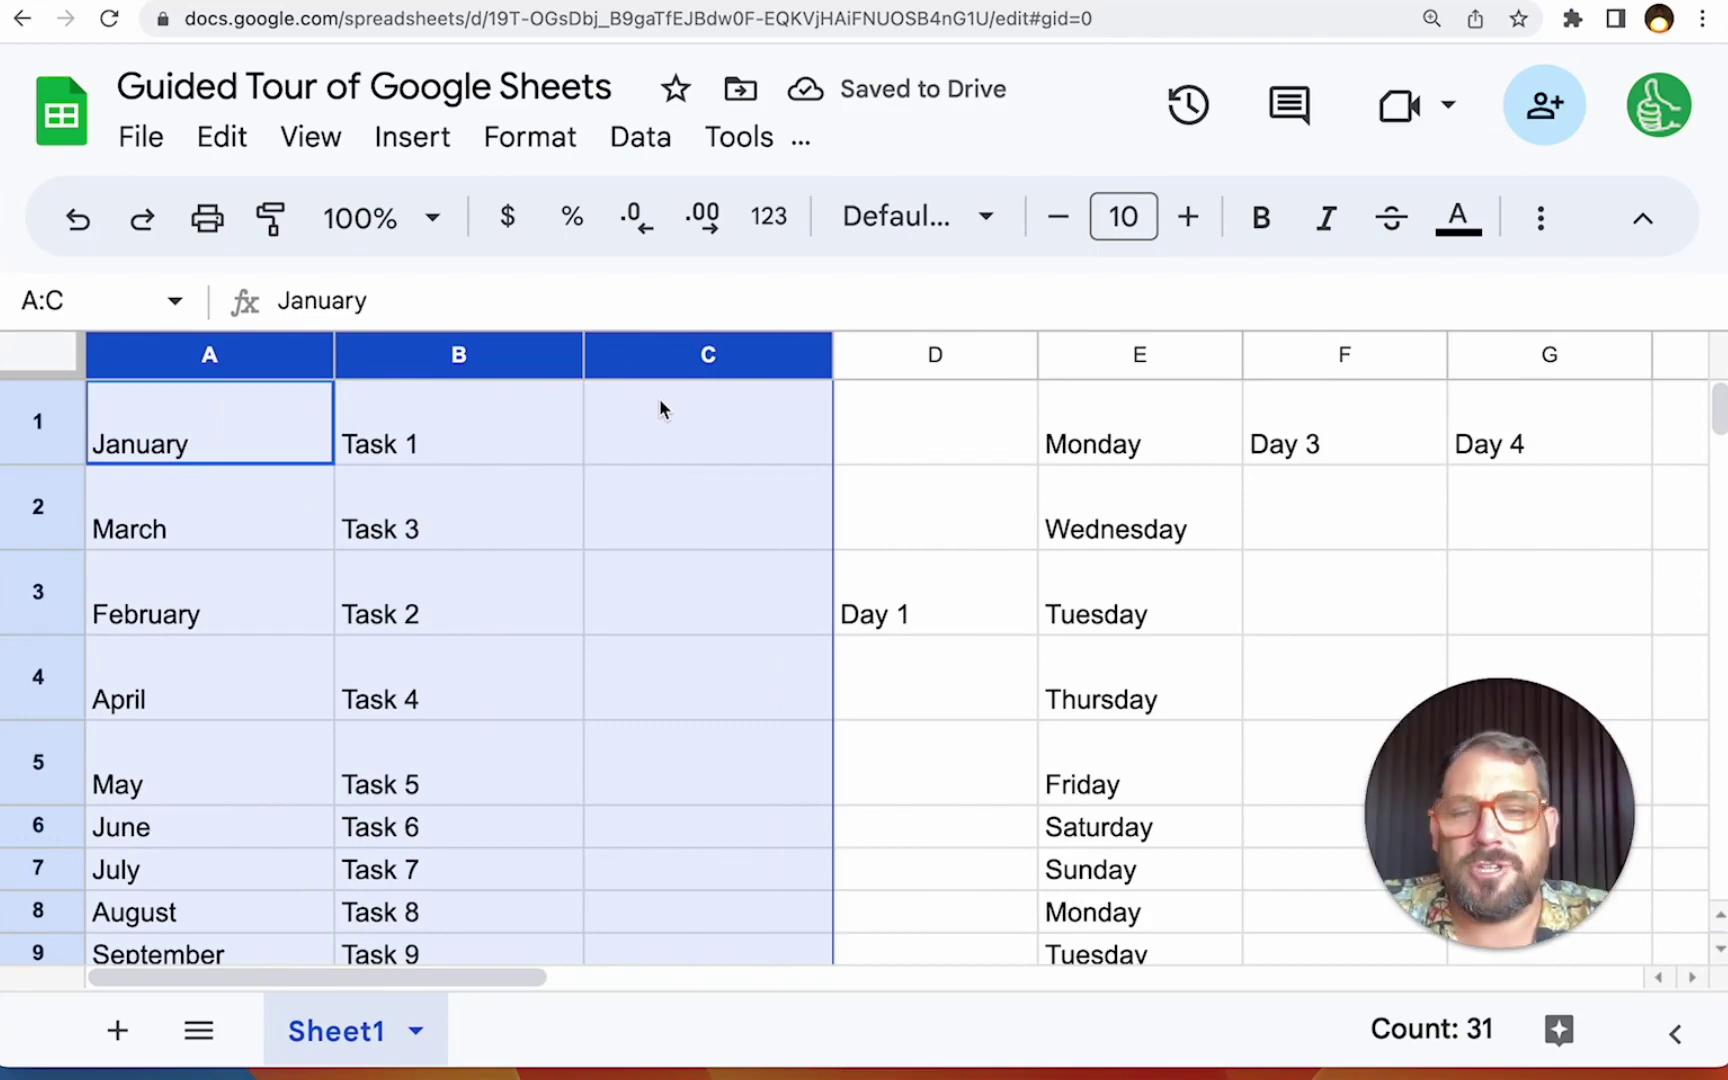
# Select rows 1 through 1000 with Ctrl+Shift+Down and drag them to one taller height.
pyautogui.click(38, 417)
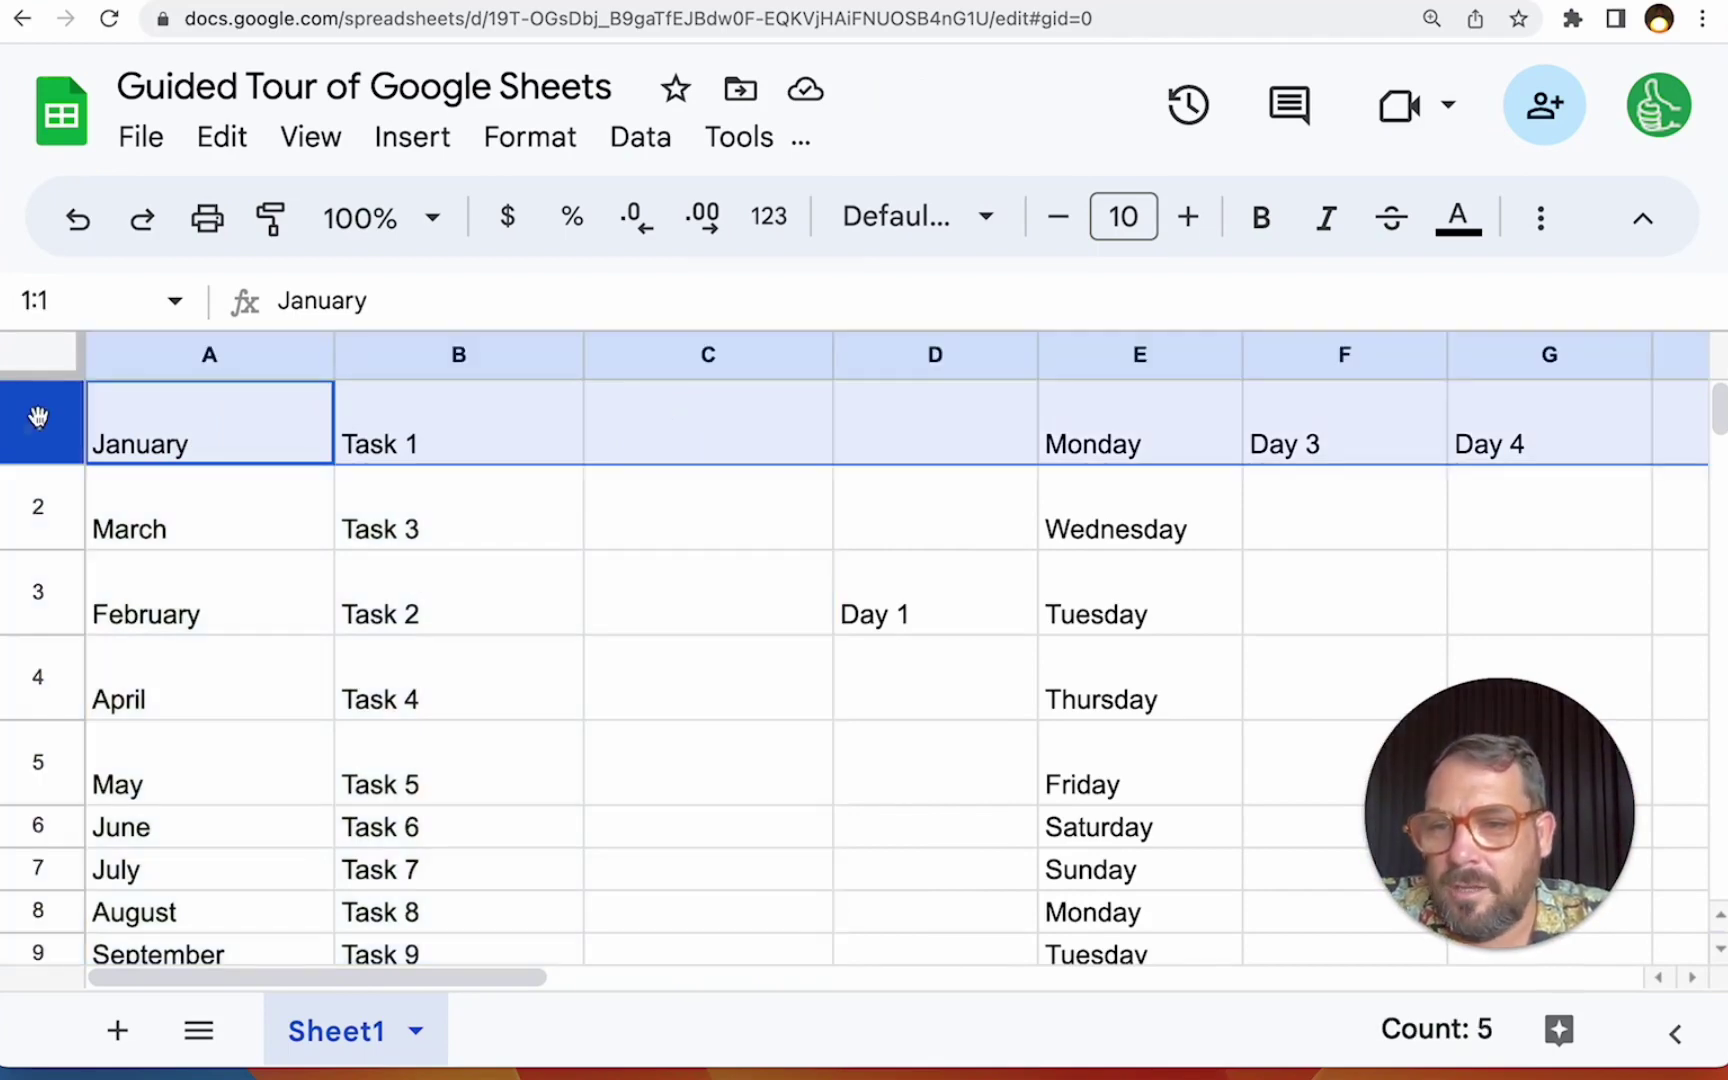
pyautogui.press('super+shift+Down')
pyautogui.press('super+shift+Down')
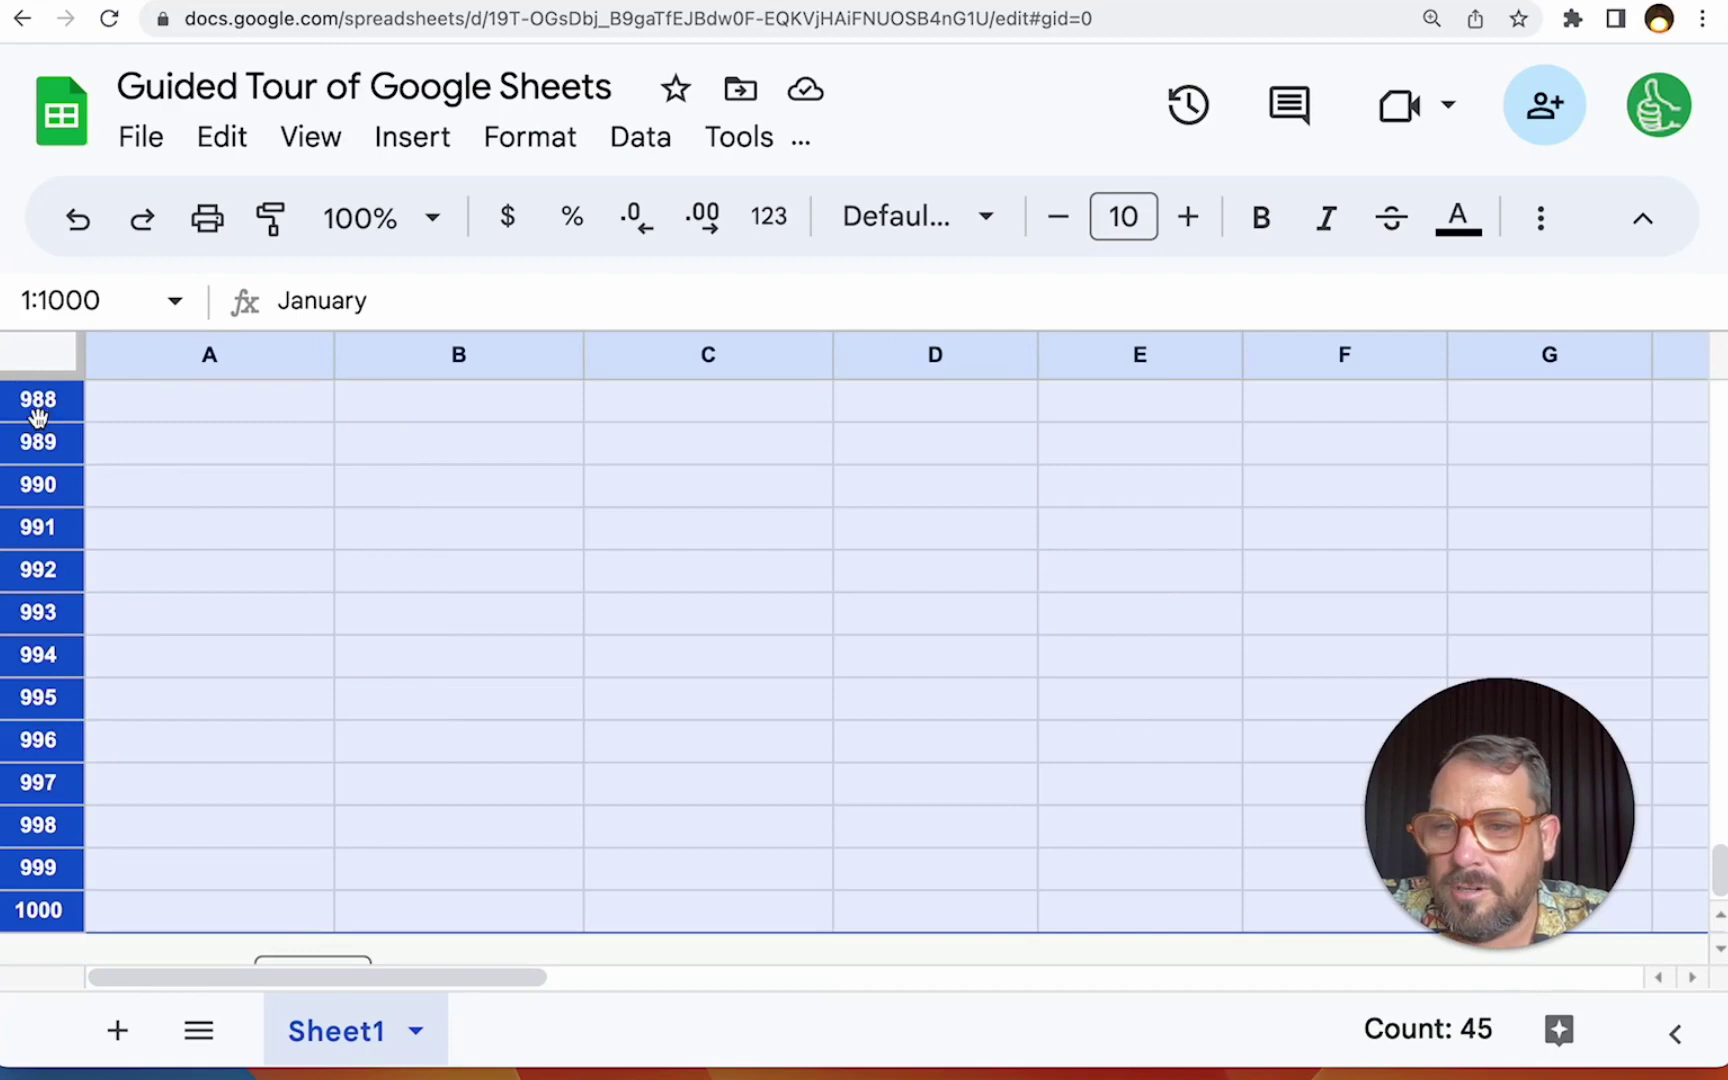
pyautogui.moveTo(45, 466); pyautogui.dragTo(39, 496)
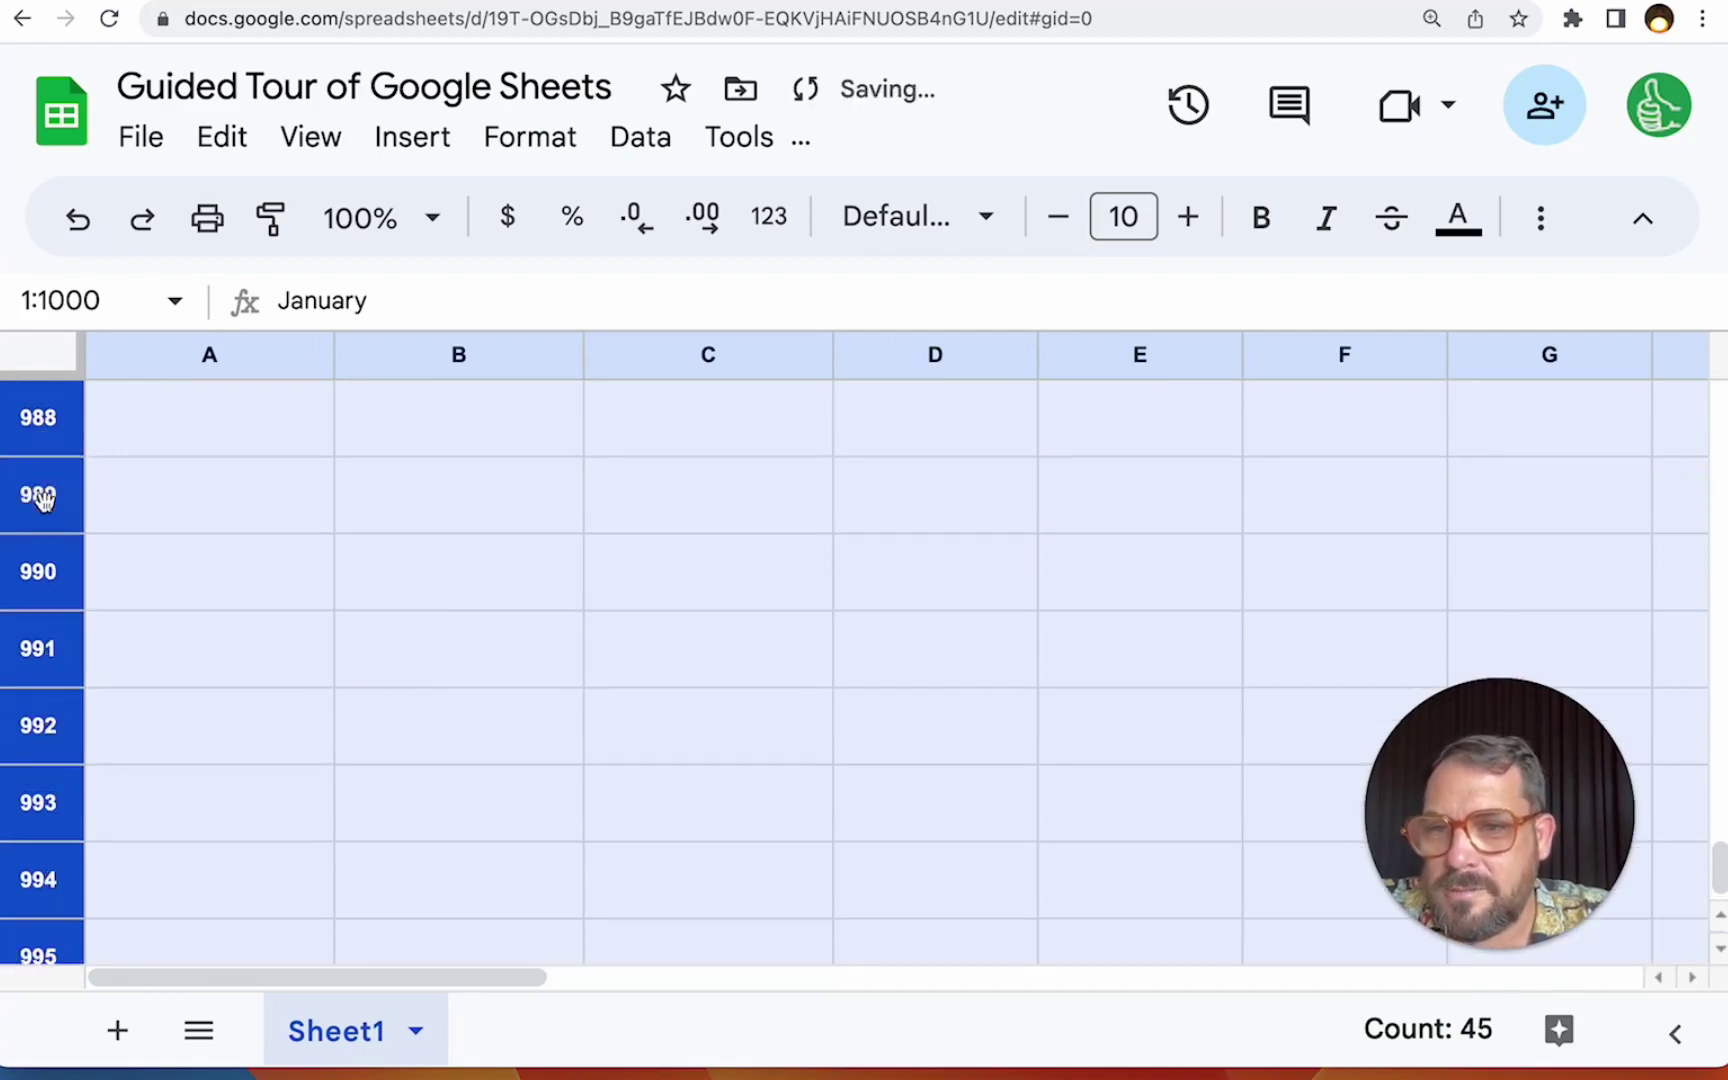
pyautogui.scroll(15, 39, 494)
pyautogui.click(193, 450)
pyautogui.press('super+Up')
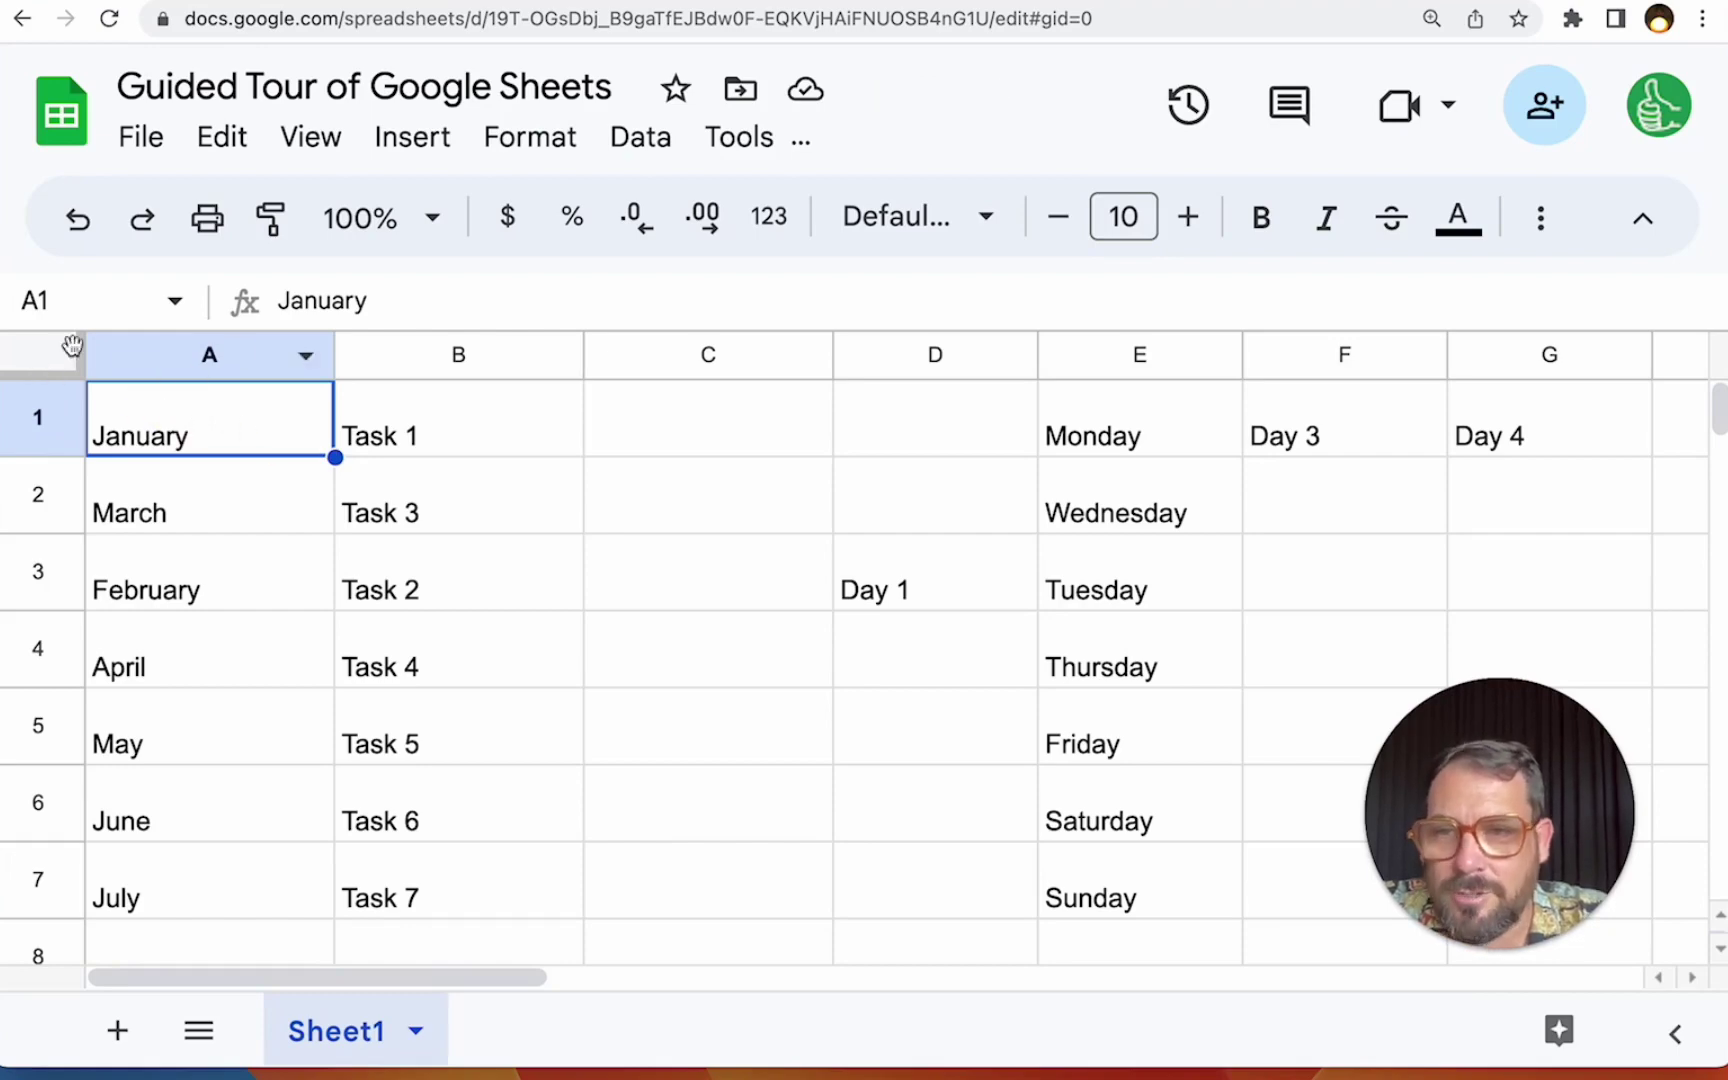
pyautogui.click(47, 355)
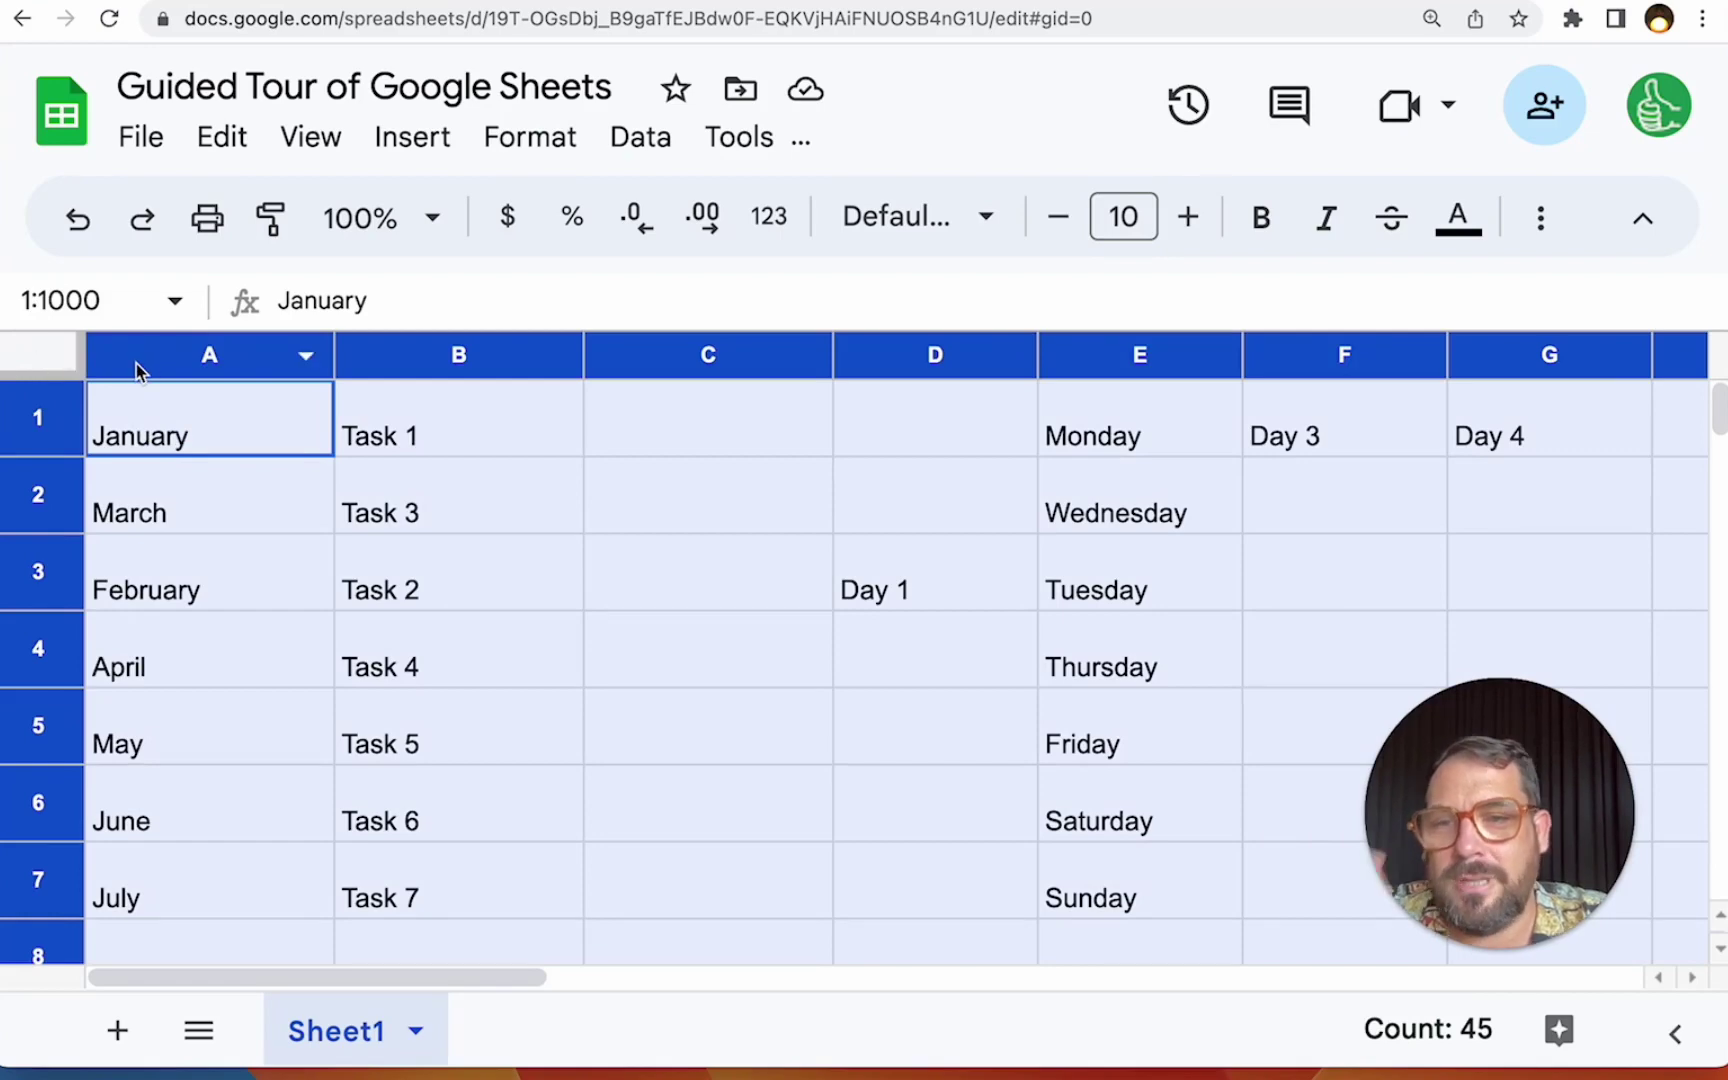
pyautogui.click(155, 434)
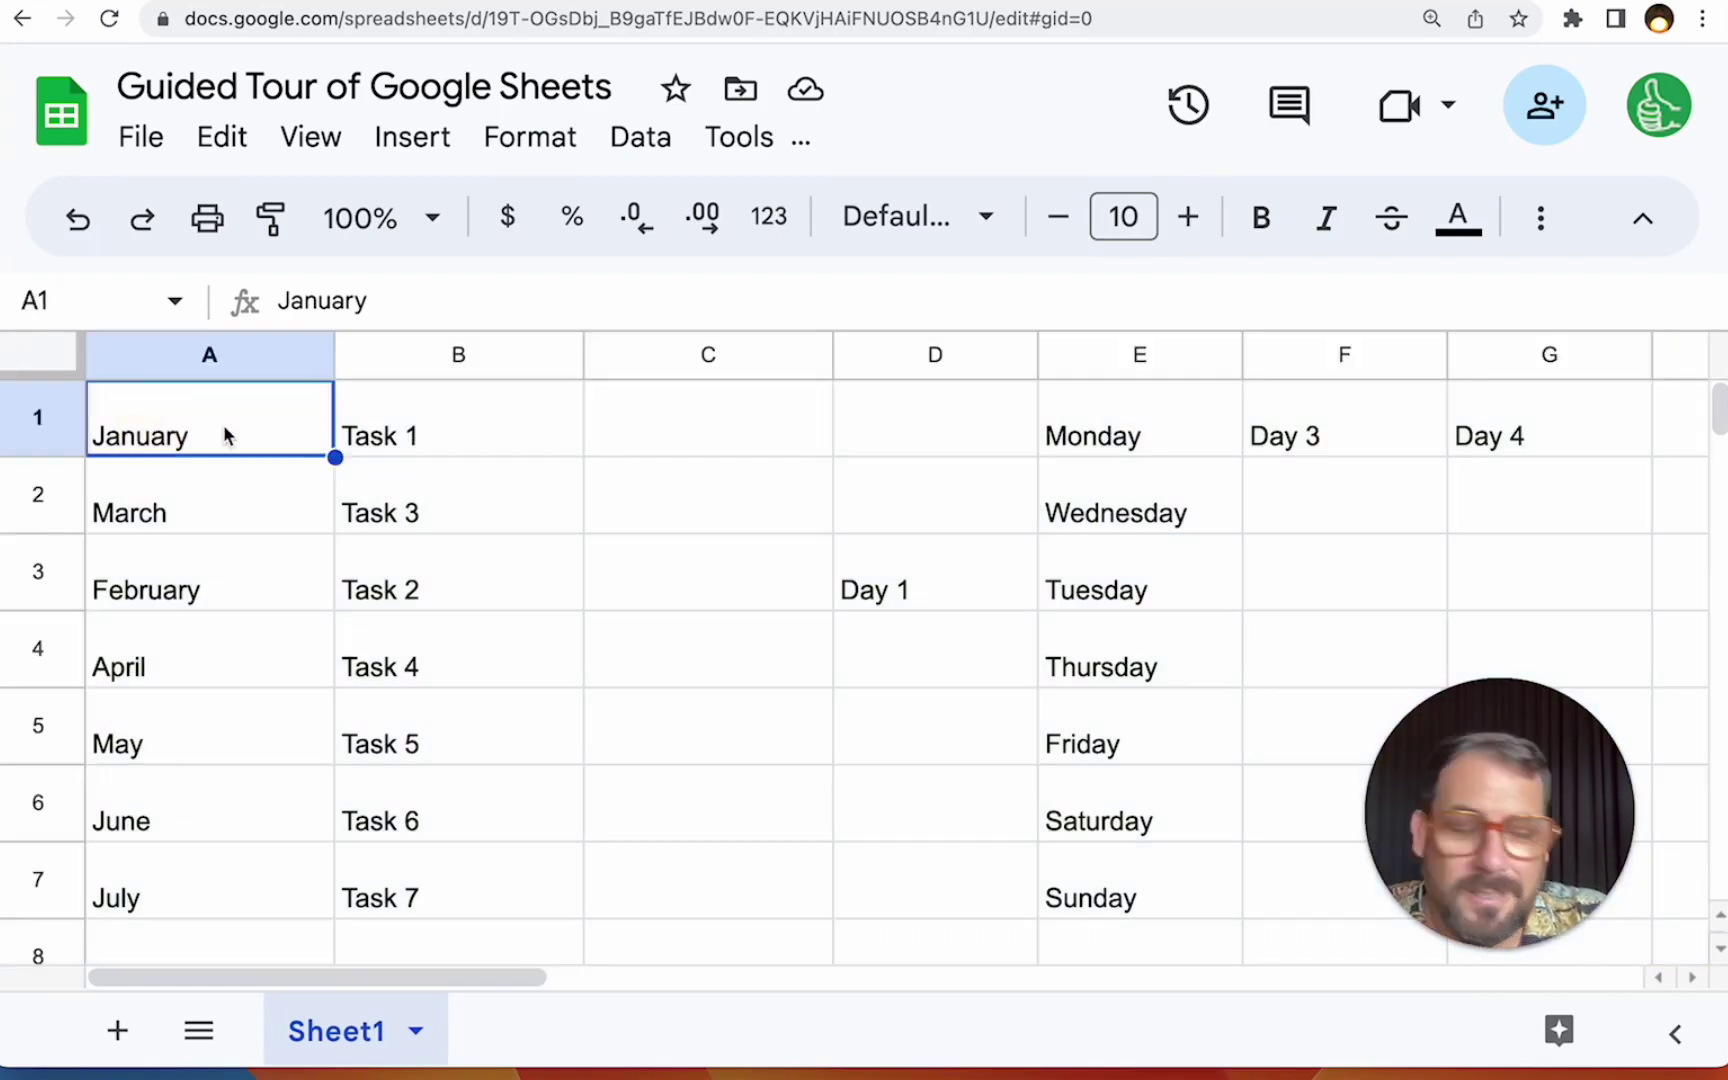
pyautogui.click(195, 430)
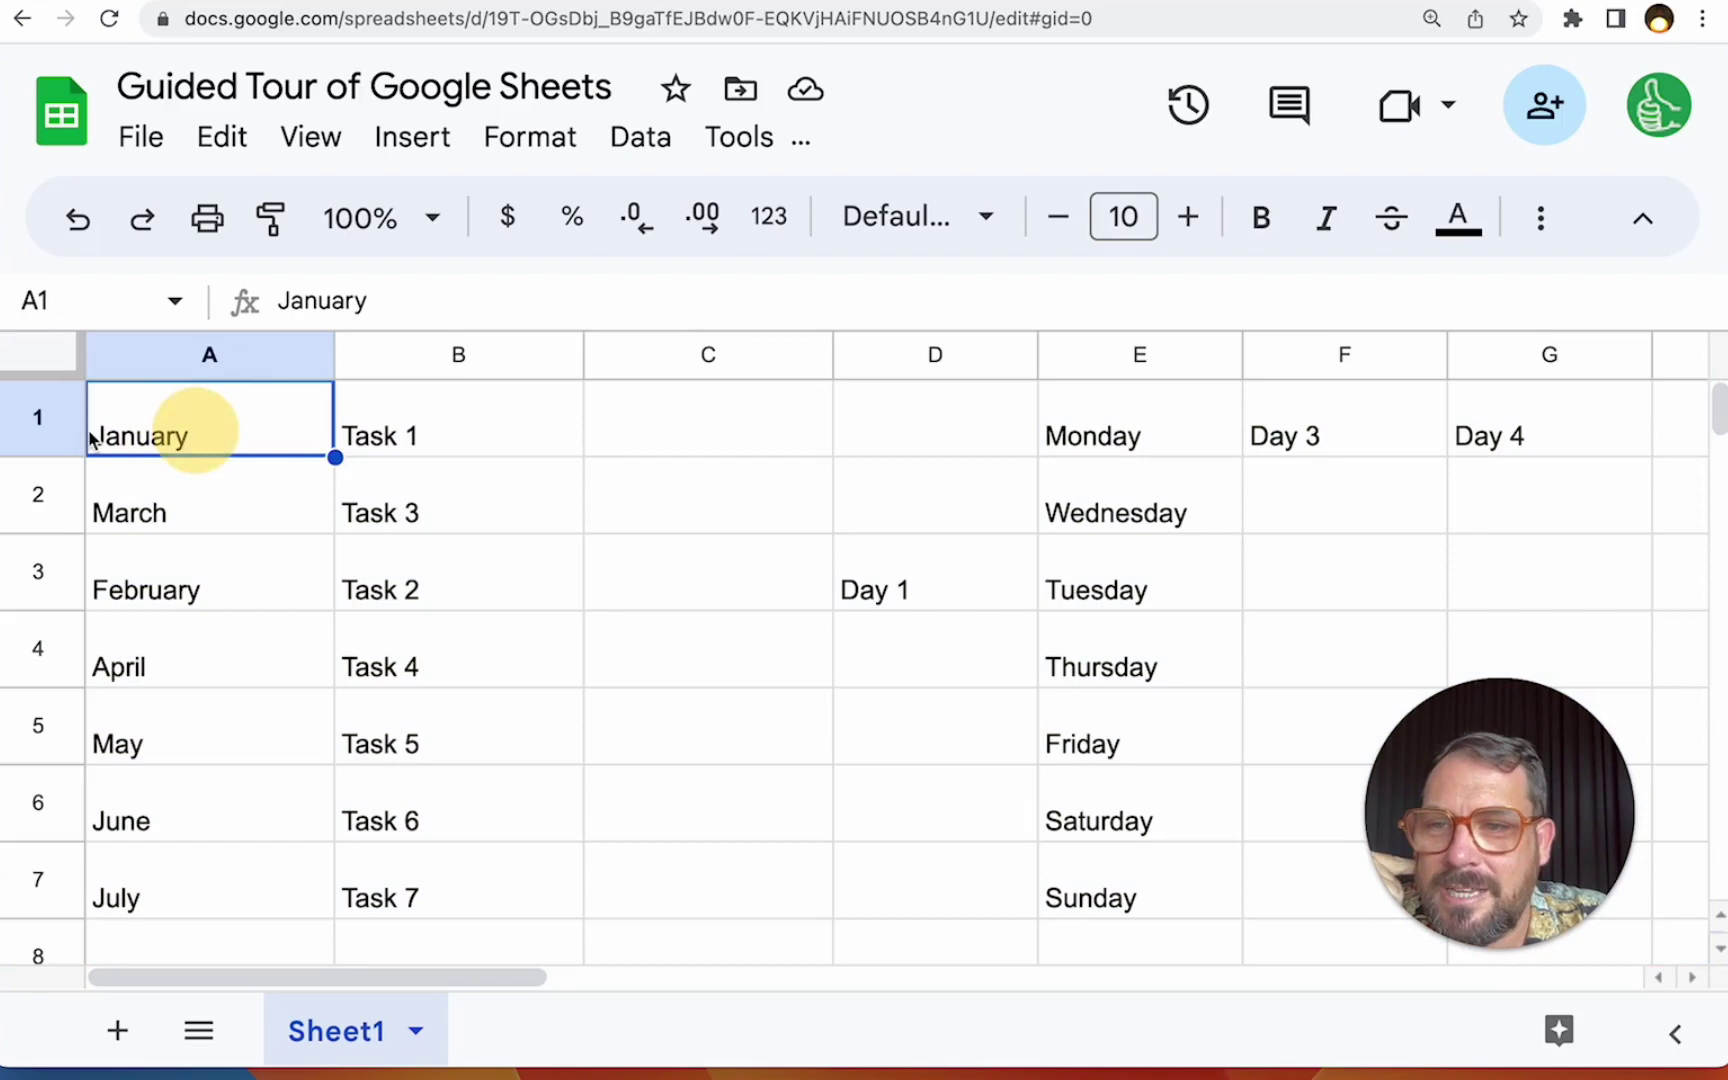
pyautogui.click(39, 360)
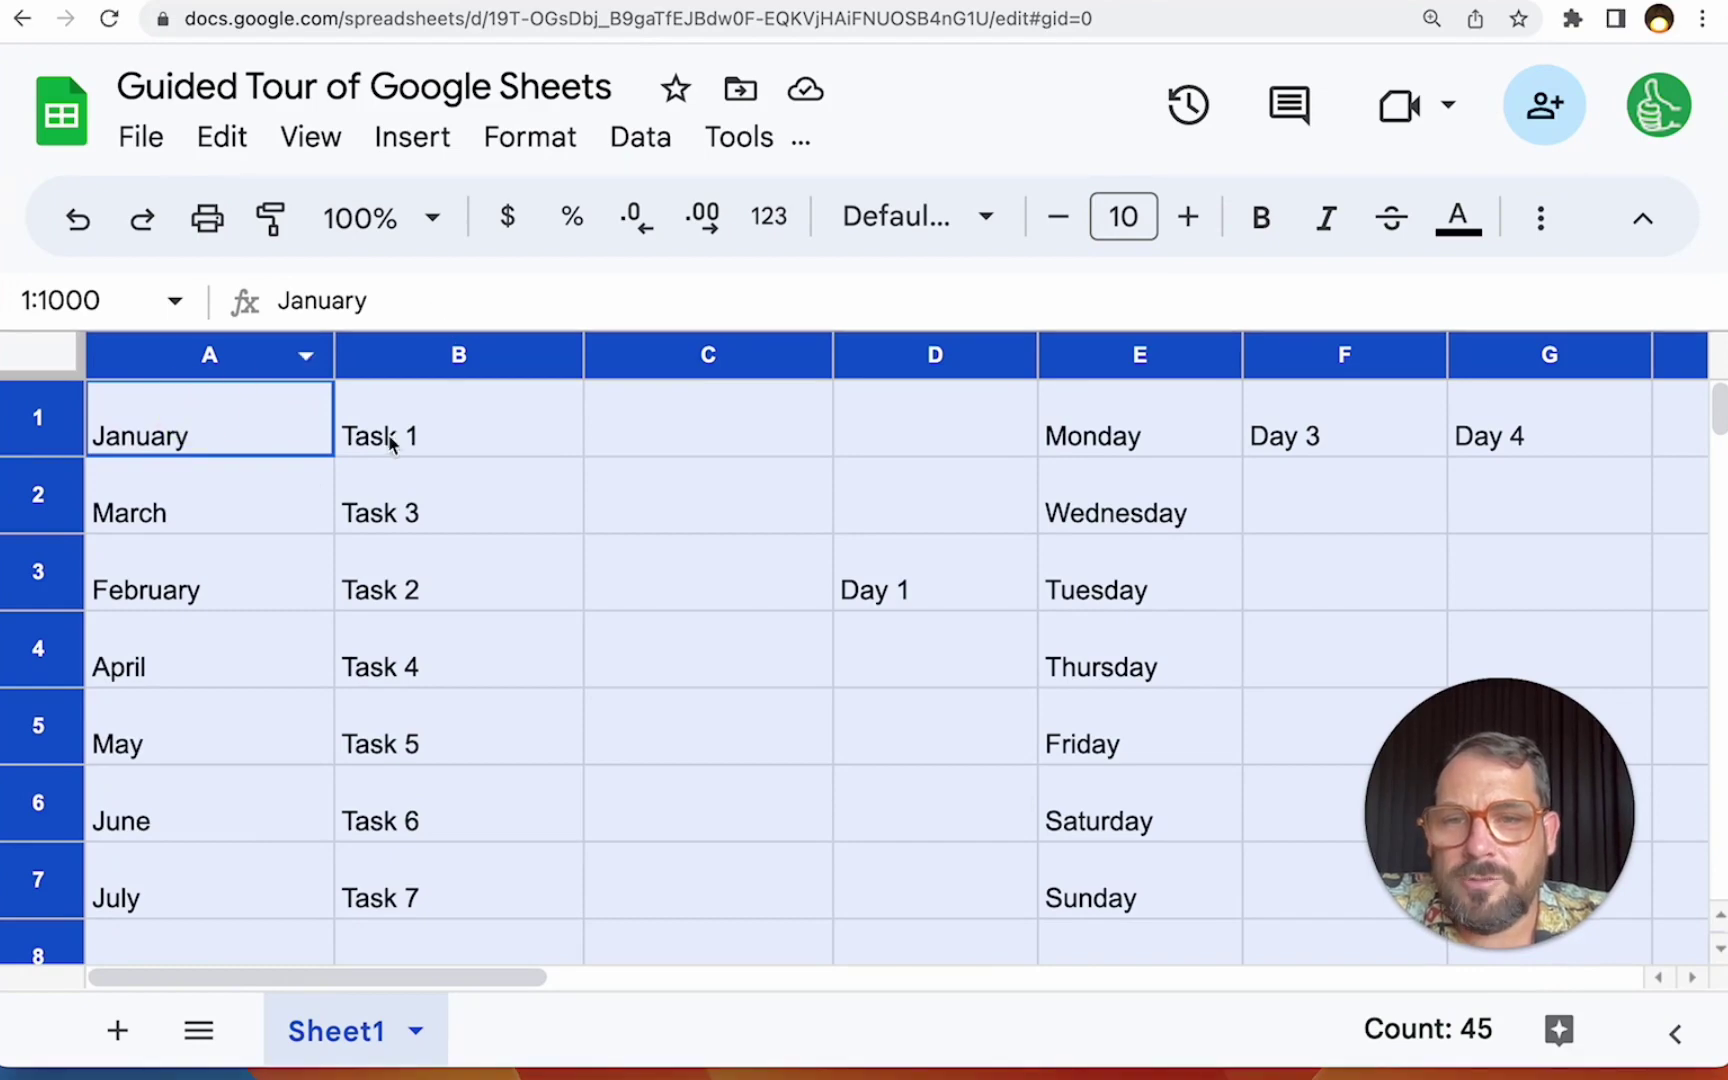
# Drag the formula bar taller, then hide it through View > Show.
pyautogui.click(318, 446)
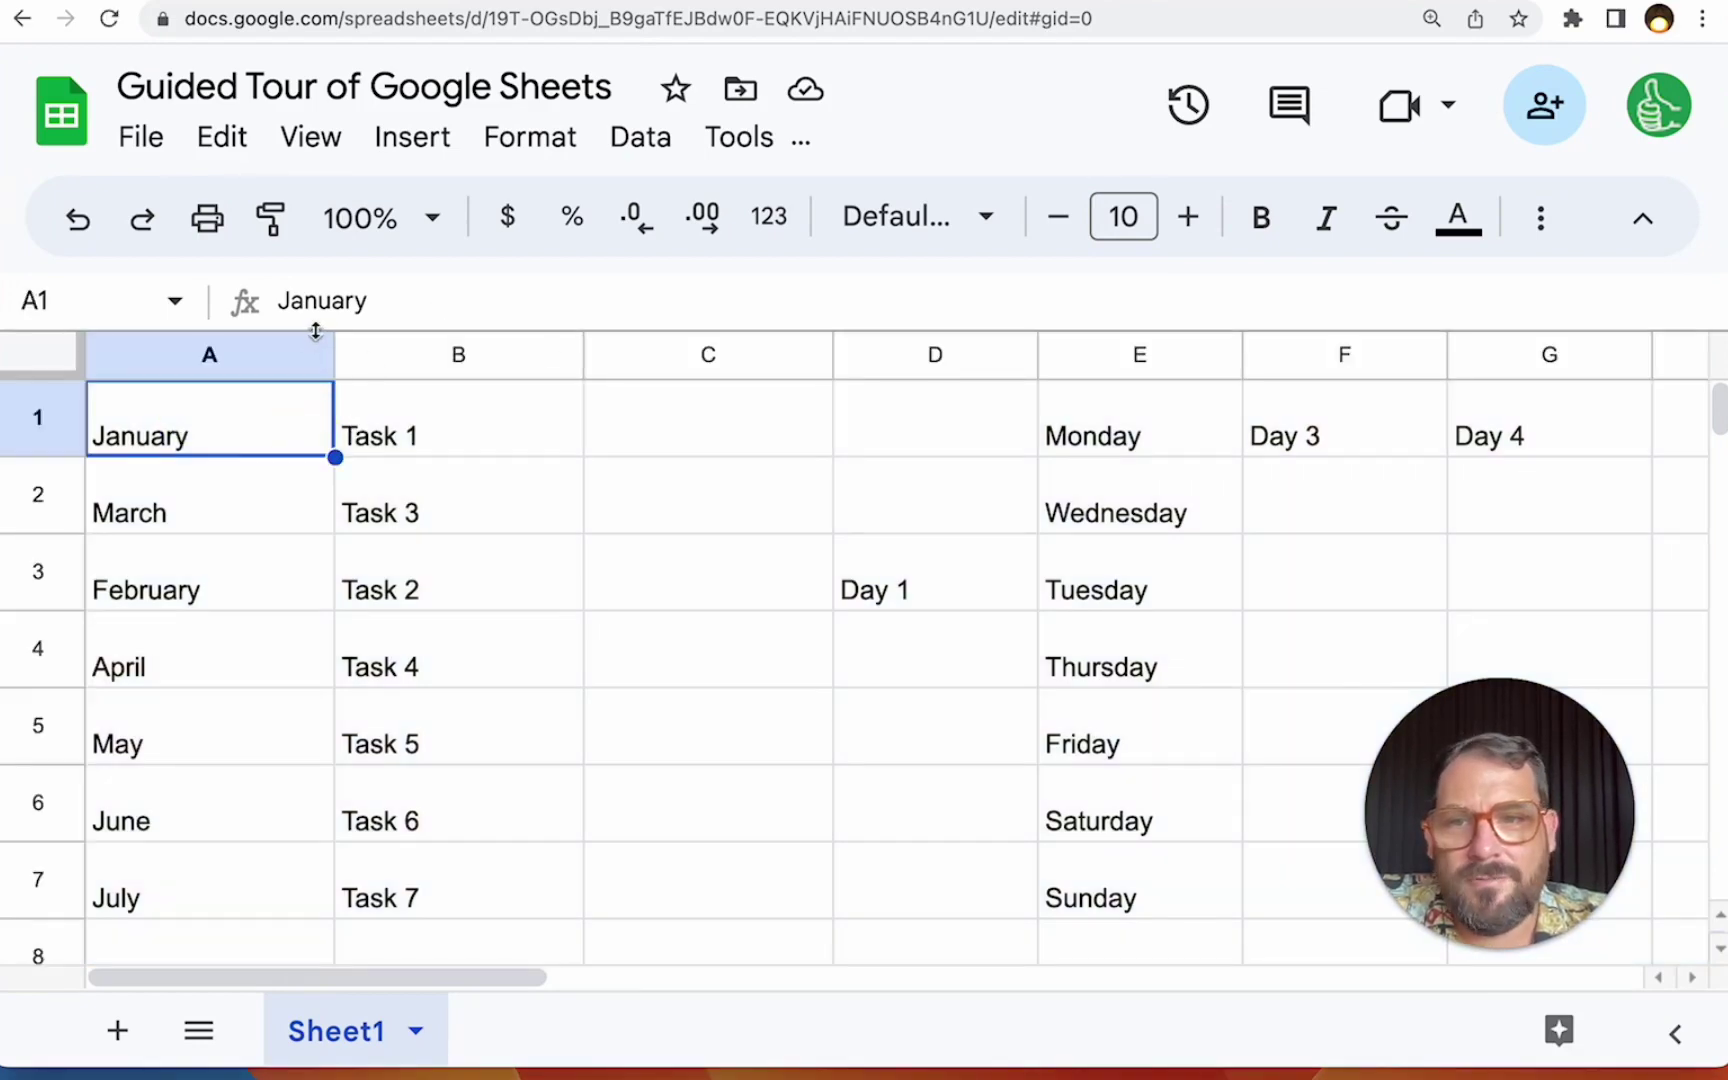
pyautogui.moveTo(315, 331); pyautogui.dragTo(319, 455)
pyautogui.click(355, 365)
pyautogui.click(310, 137)
pyautogui.moveTo(397, 201)
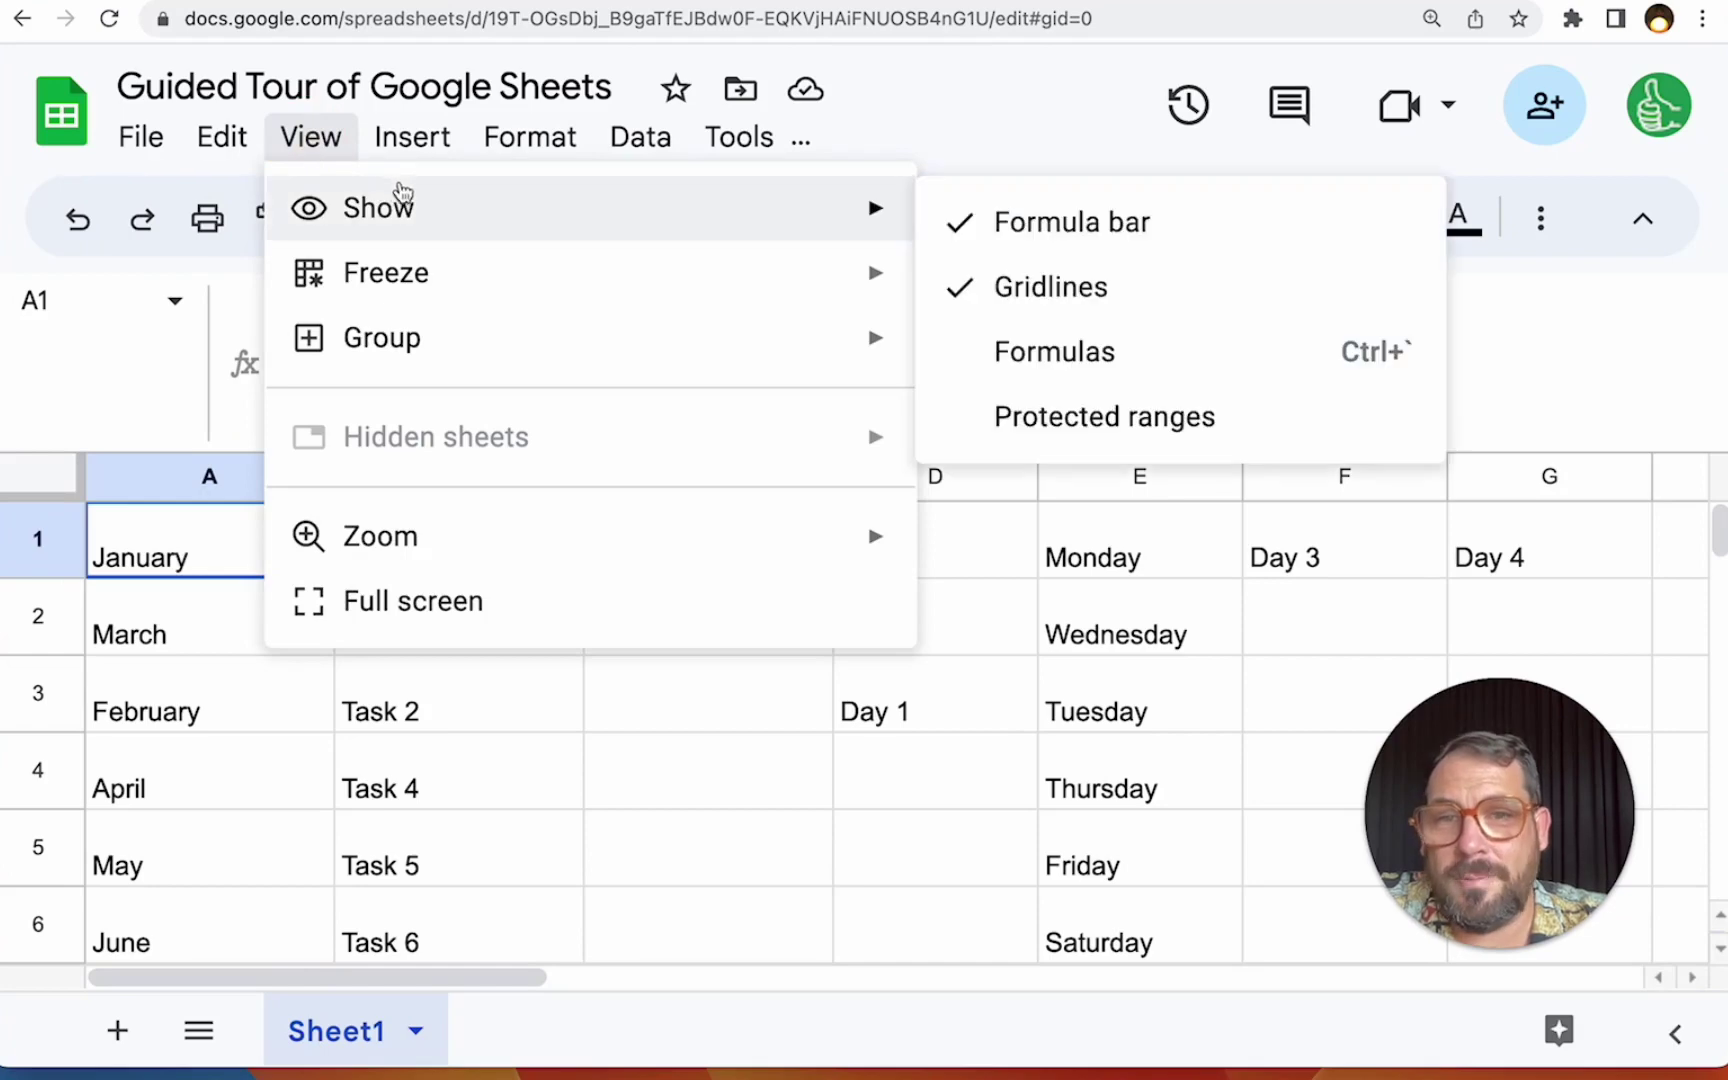
pyautogui.click(1075, 237)
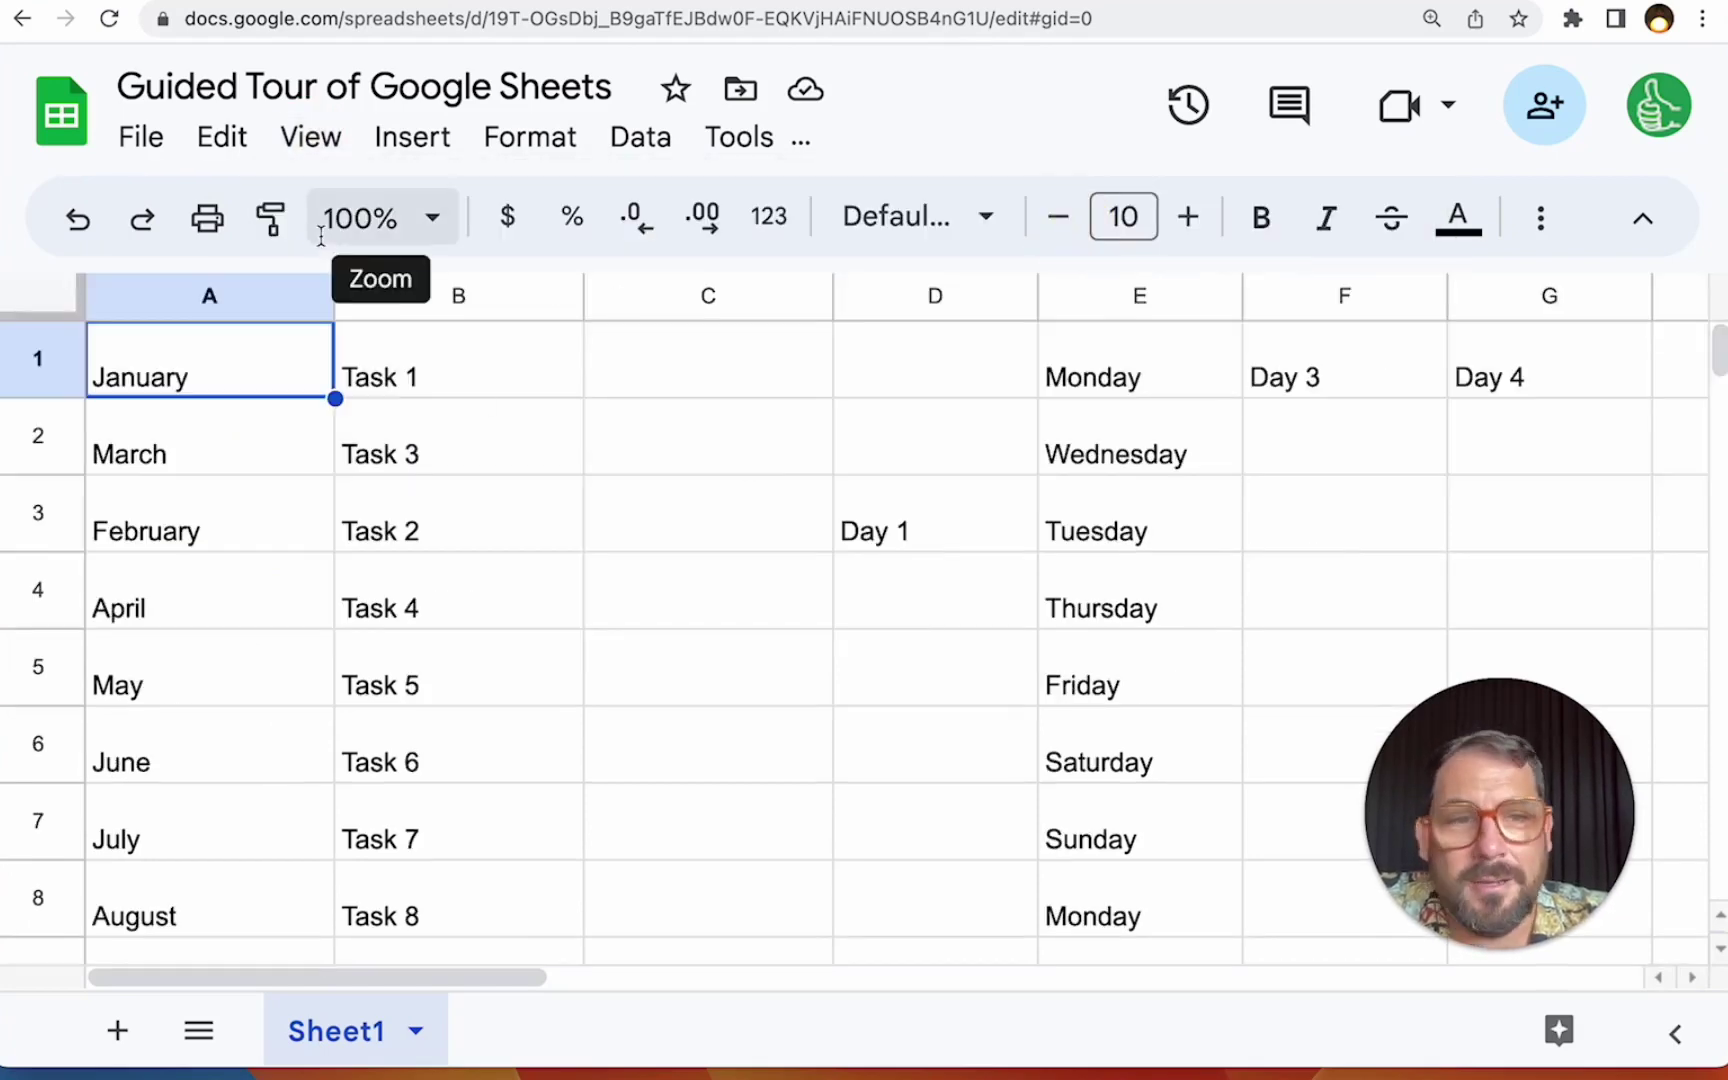
pyautogui.hotkey('ctrl', 'a')
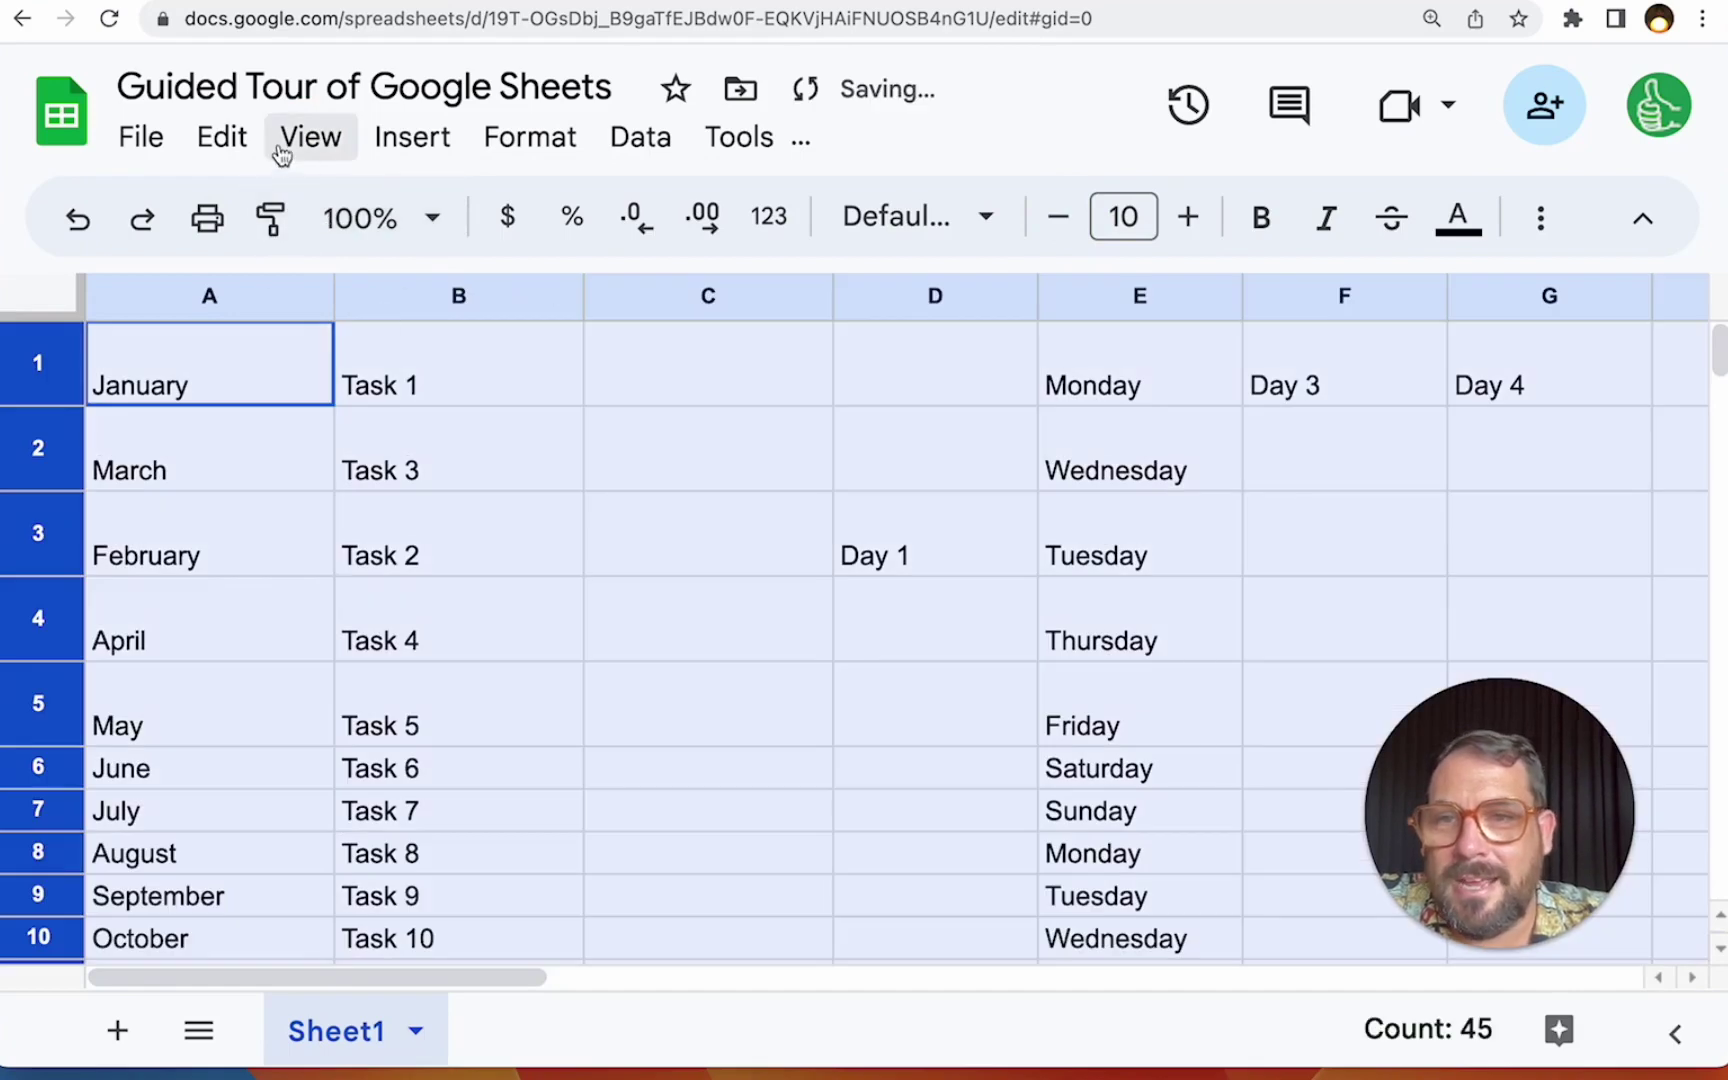
pyautogui.click(300, 316)
pyautogui.click(193, 386)
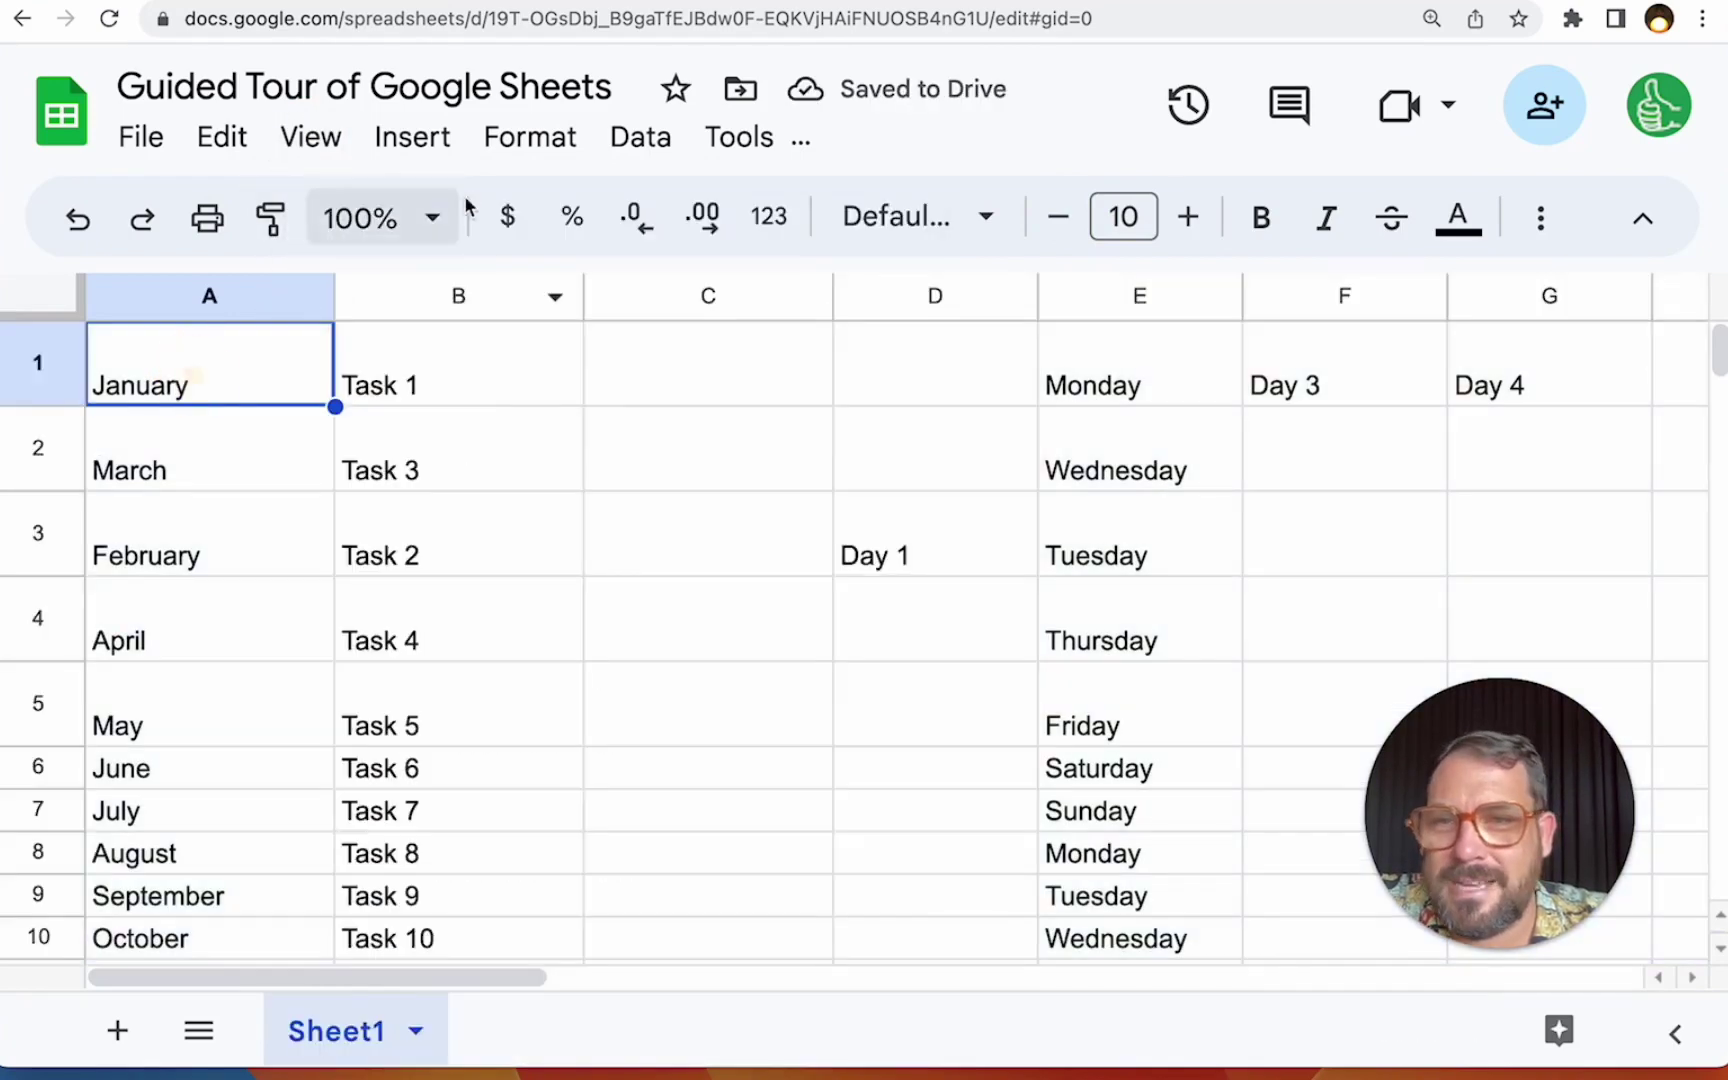
# Show the formula bar again and resize it to fewer lines.
pyautogui.click(420, 150)
pyautogui.moveTo(324, 156)
pyautogui.moveTo(405, 224)
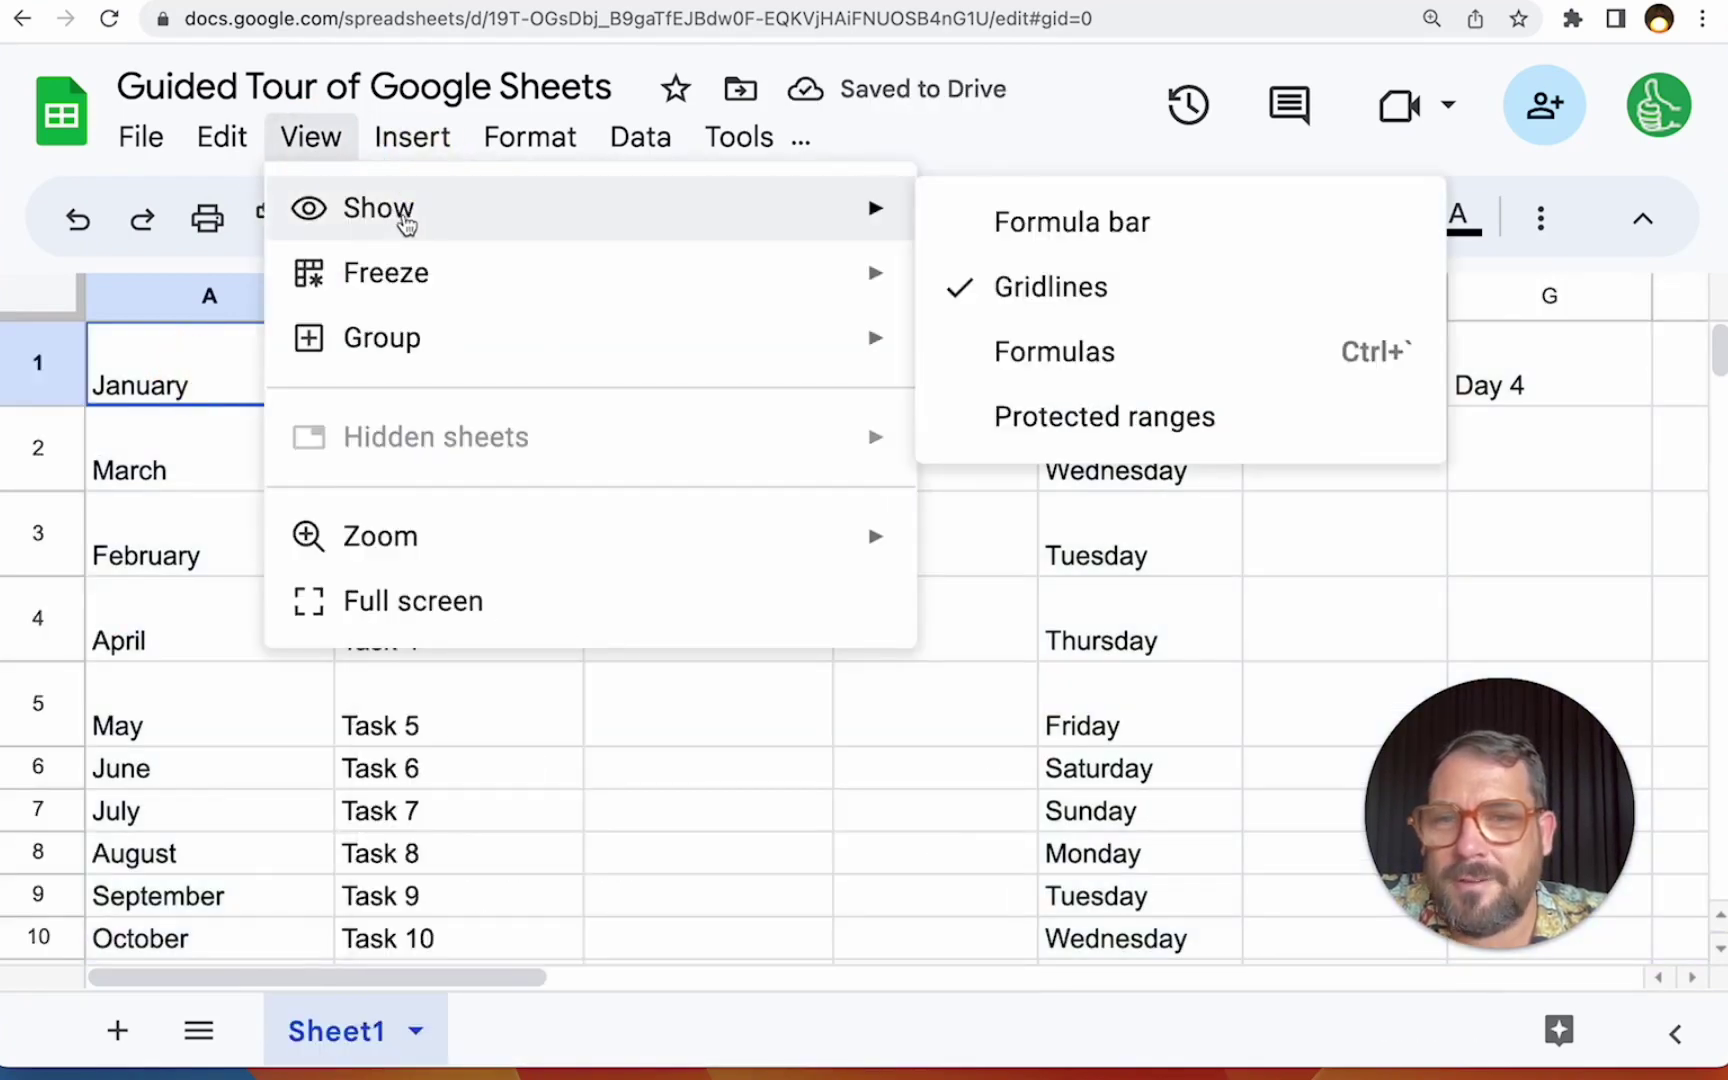
pyautogui.click(1004, 224)
pyautogui.moveTo(366, 447); pyautogui.dragTo(382, 389)
# Fill A1 with three in-cell lines, bulleted January, Febuary and March.
pyautogui.doubleClick(259, 496)
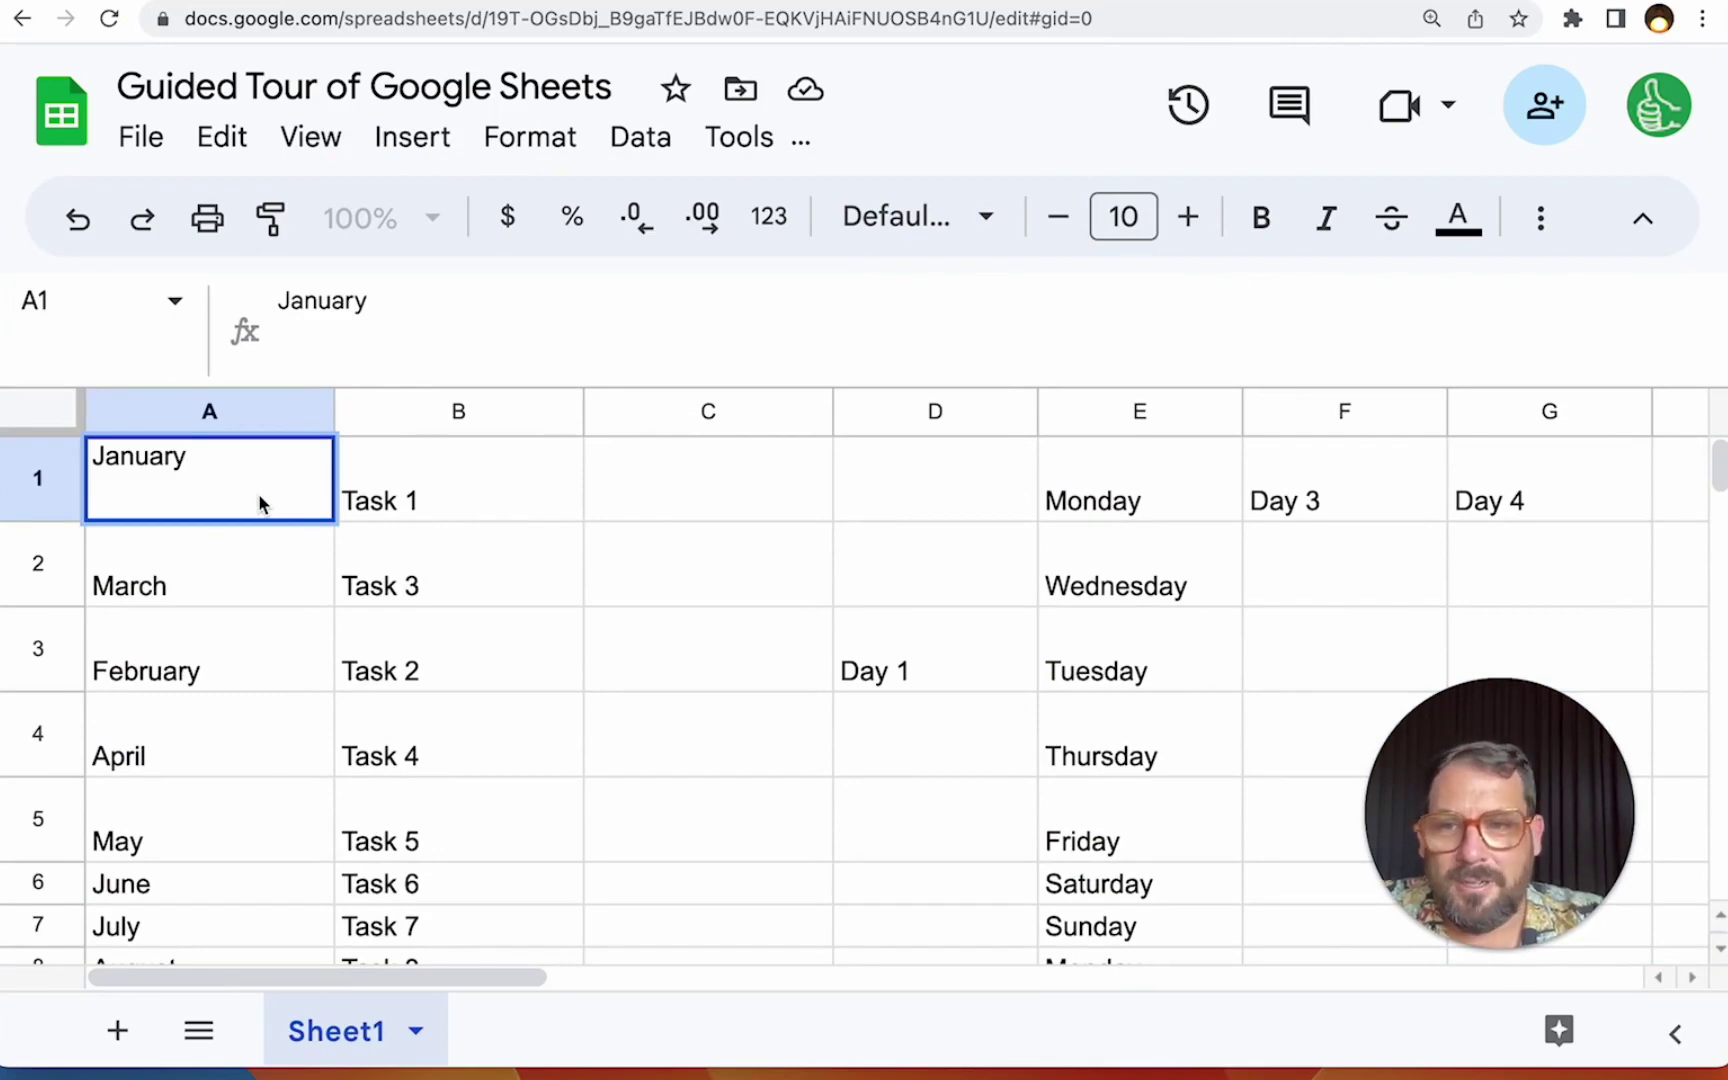
pyautogui.hotkey('alt', 'Return')
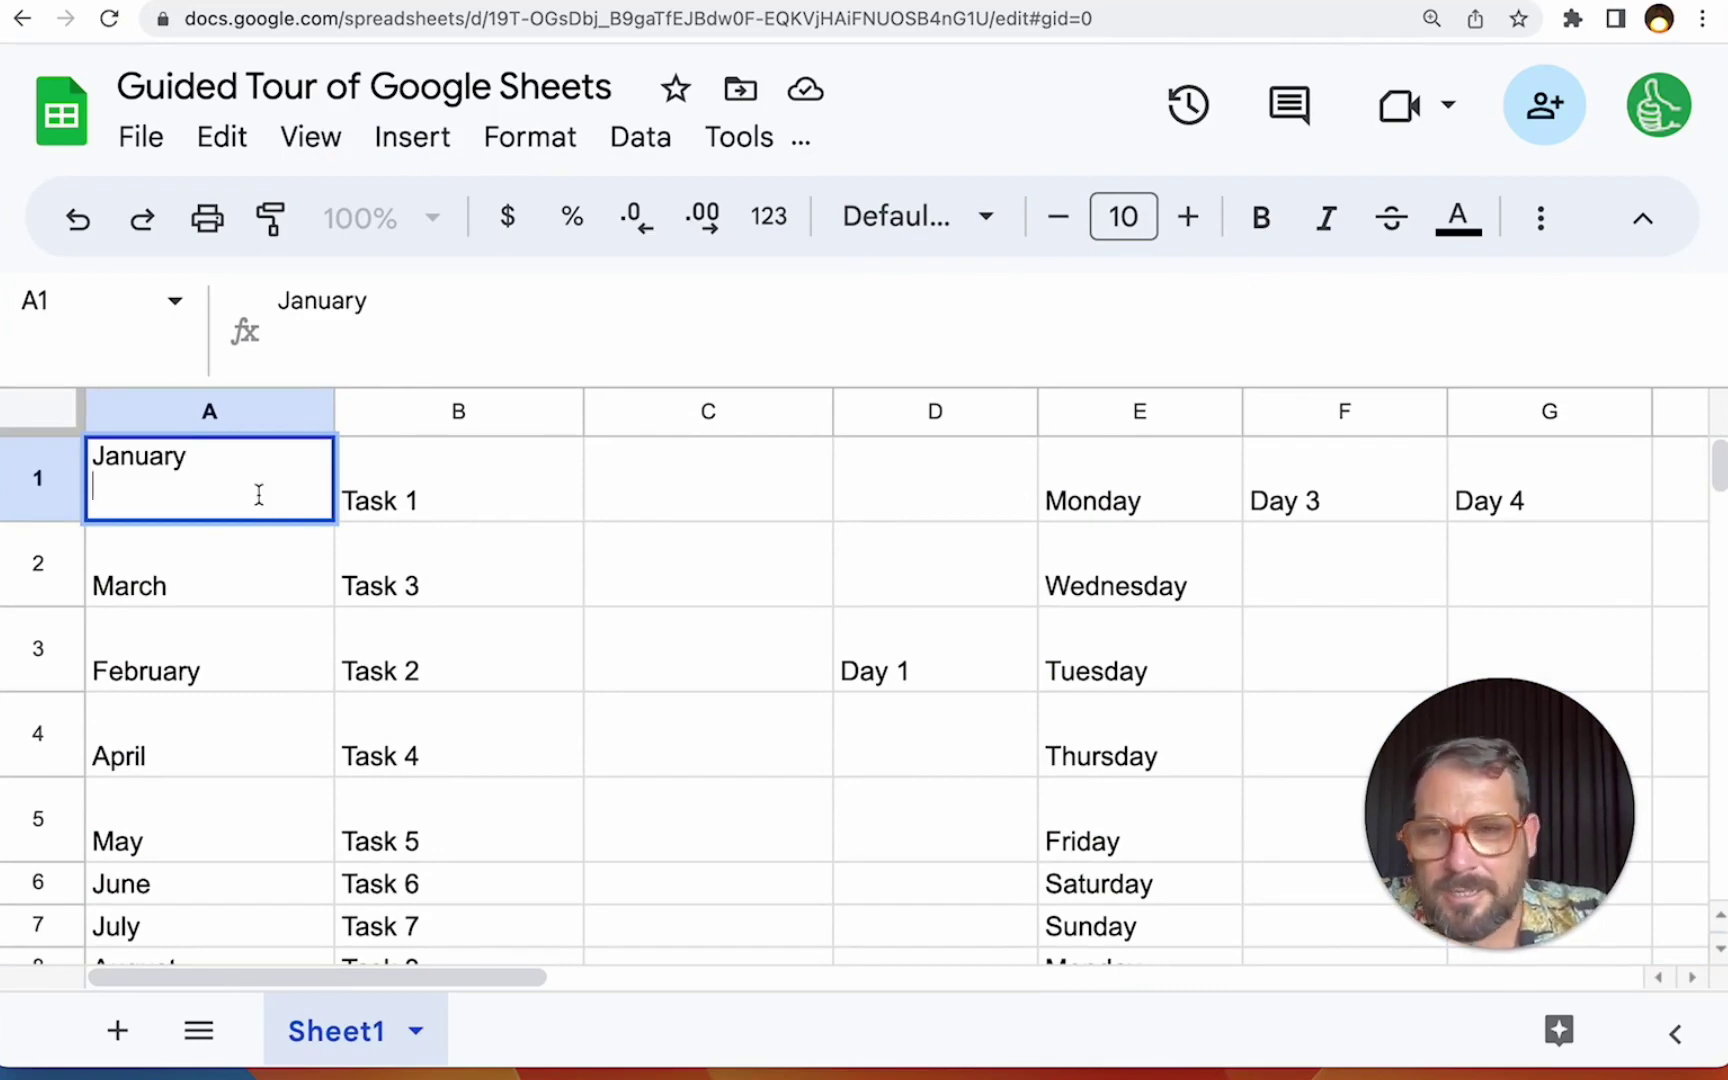
pyautogui.write('Febrar')
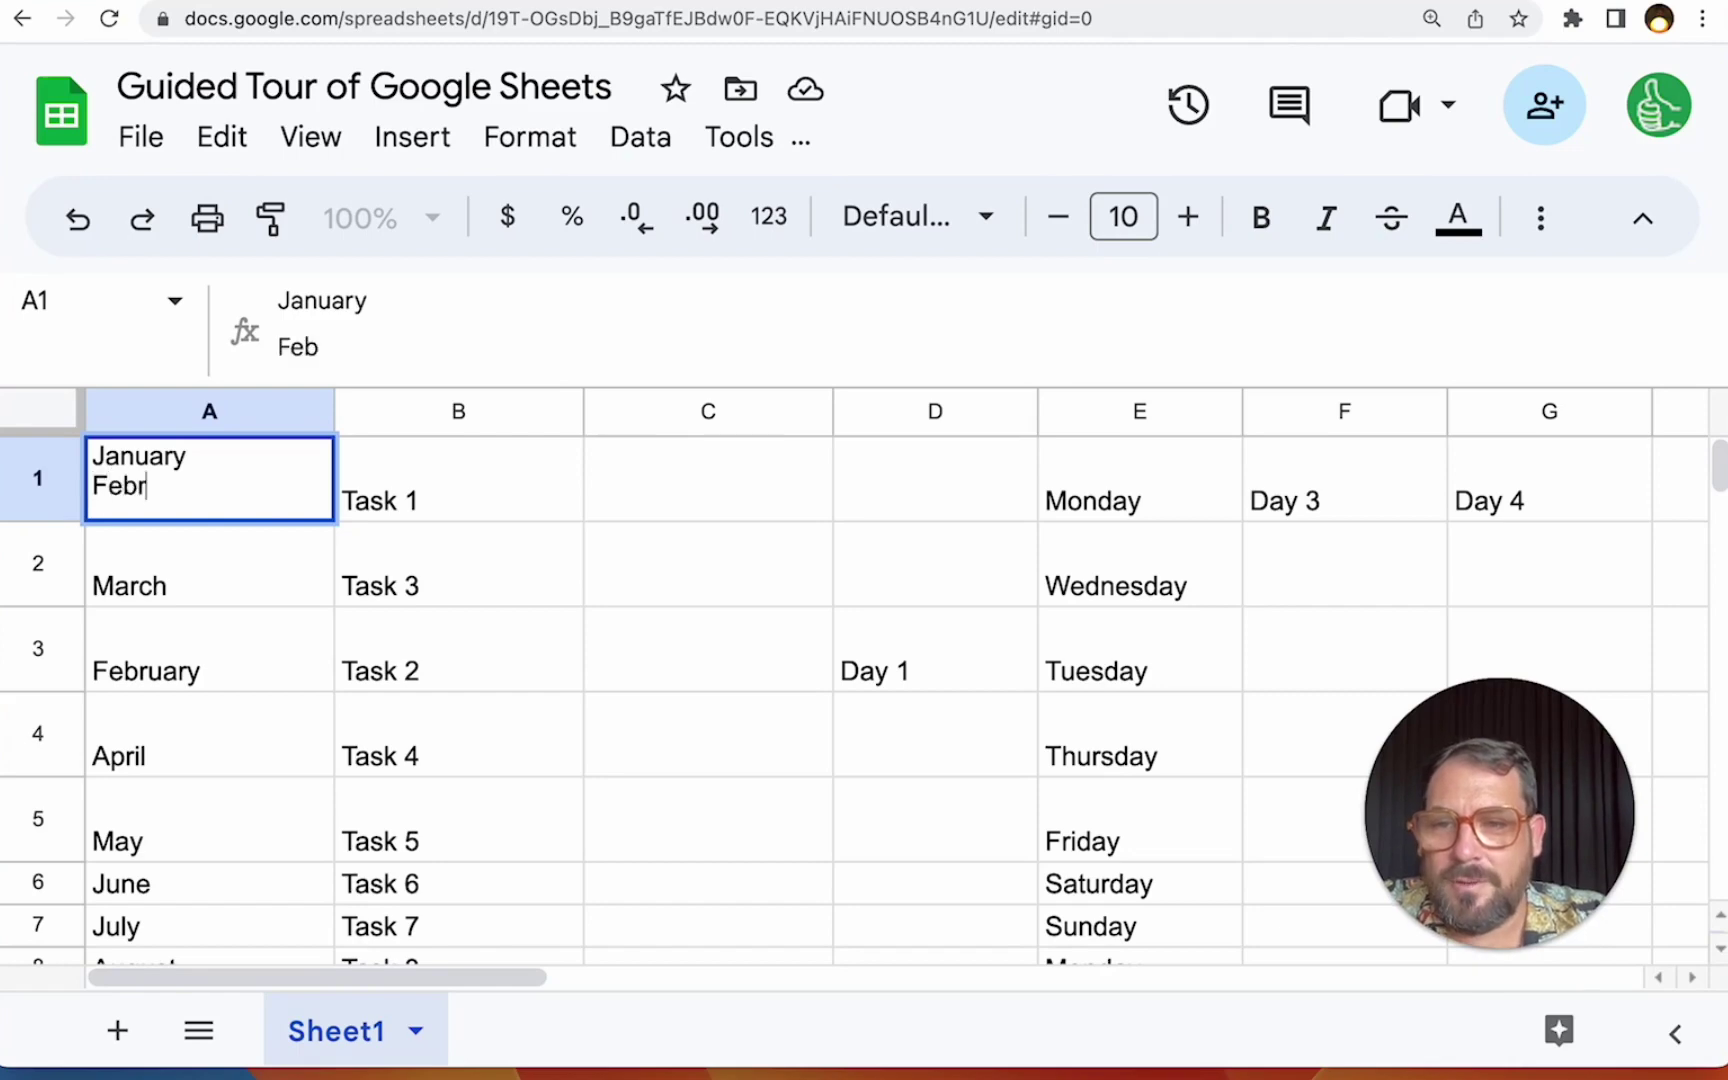
pyautogui.press('BackSpace')
pyautogui.press('BackSpace')
pyautogui.press('BackSpace')
pyautogui.write('uary')
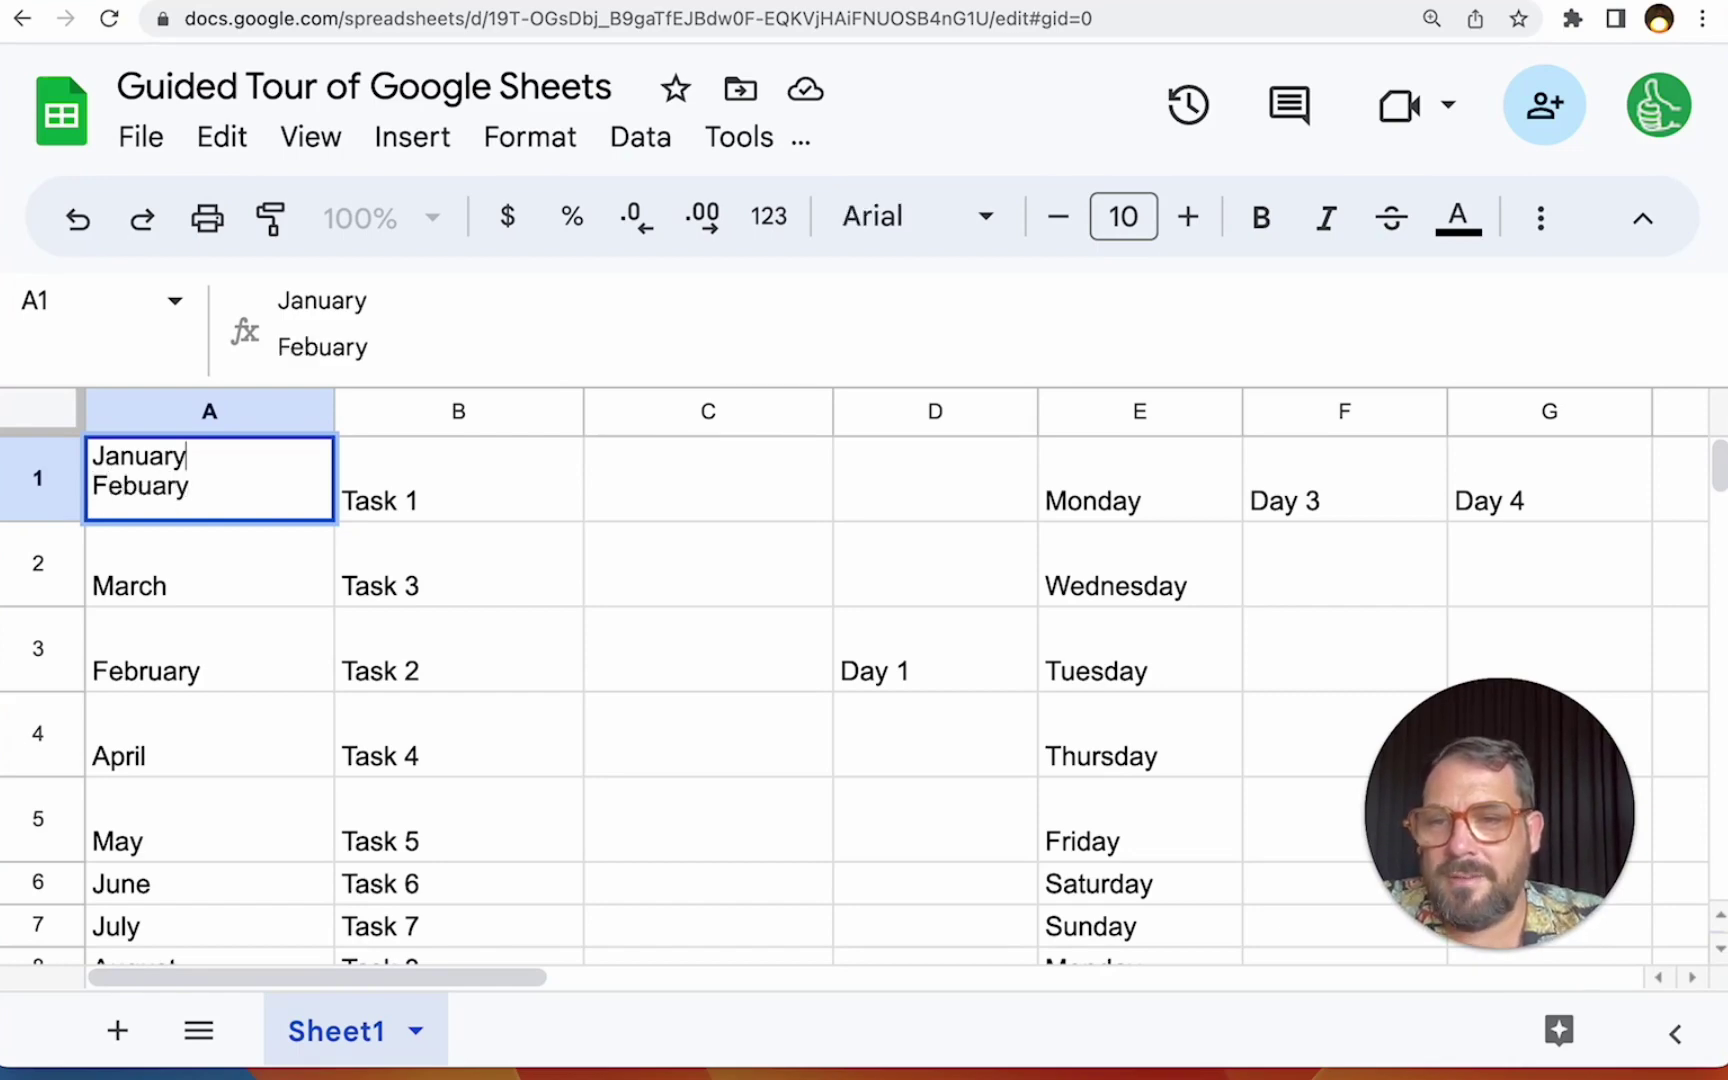
pyautogui.write('•')
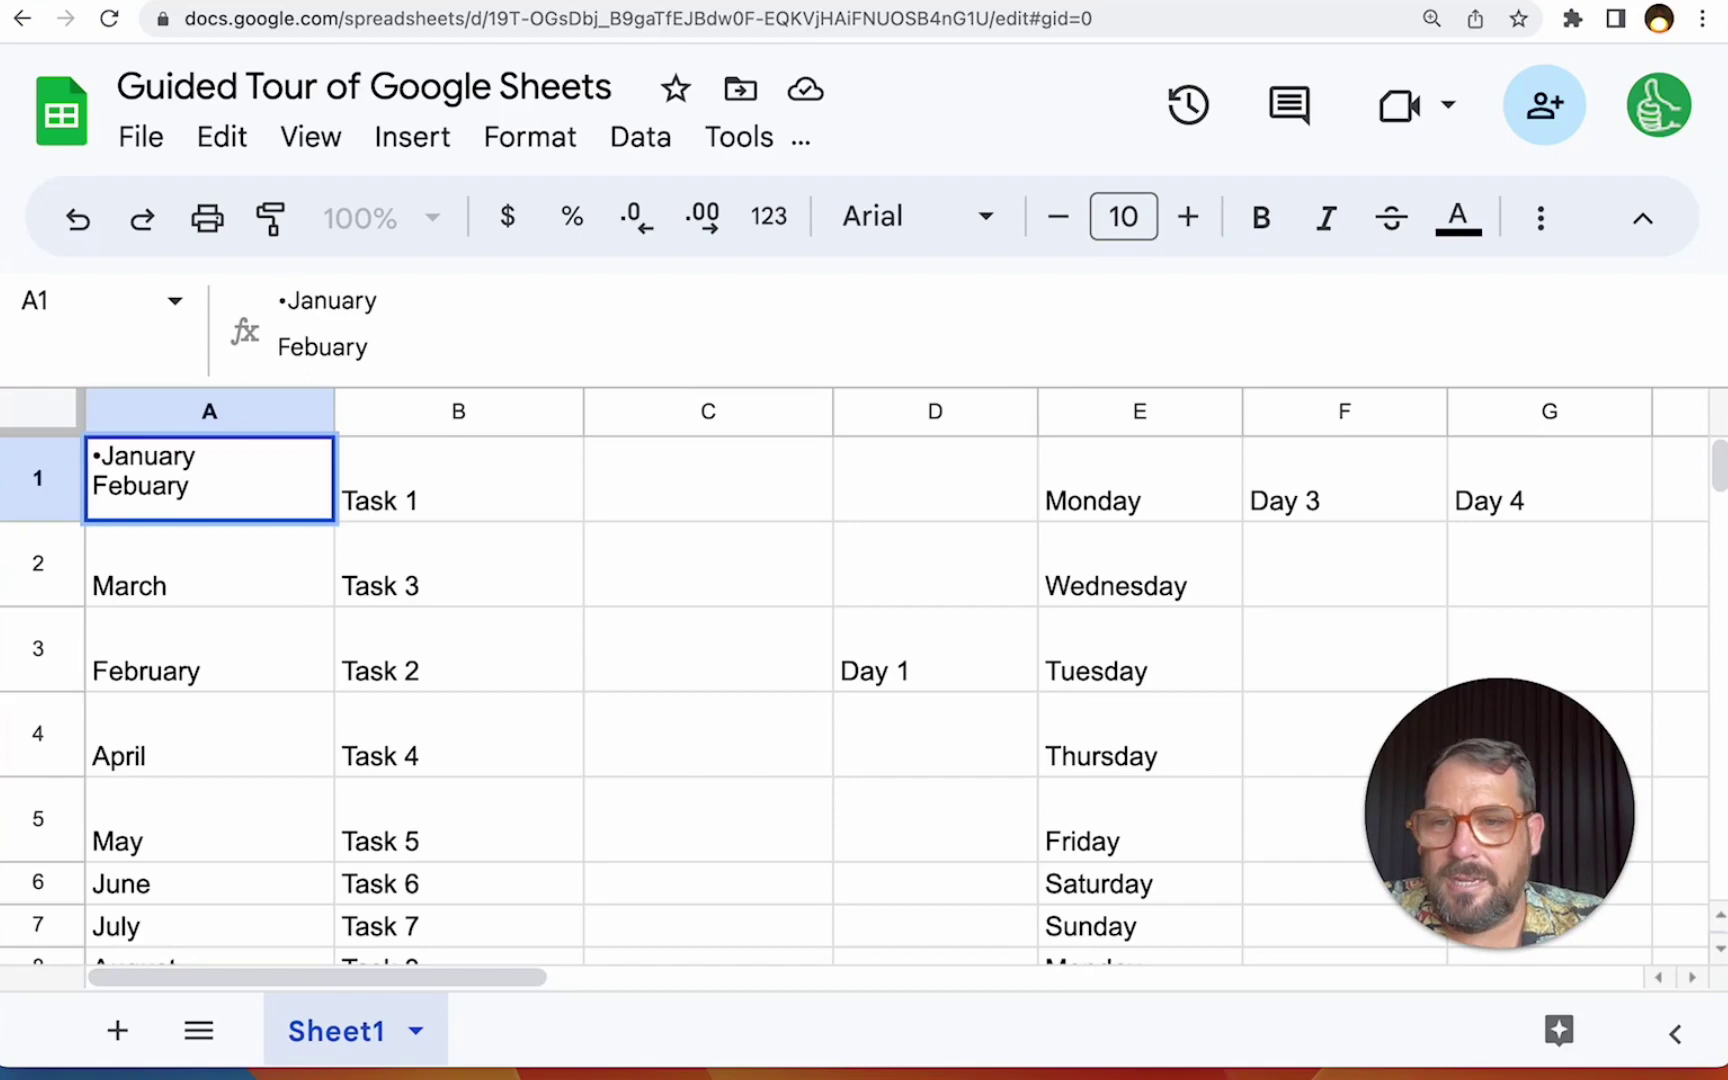
pyautogui.press('Down')
pyautogui.write('•')
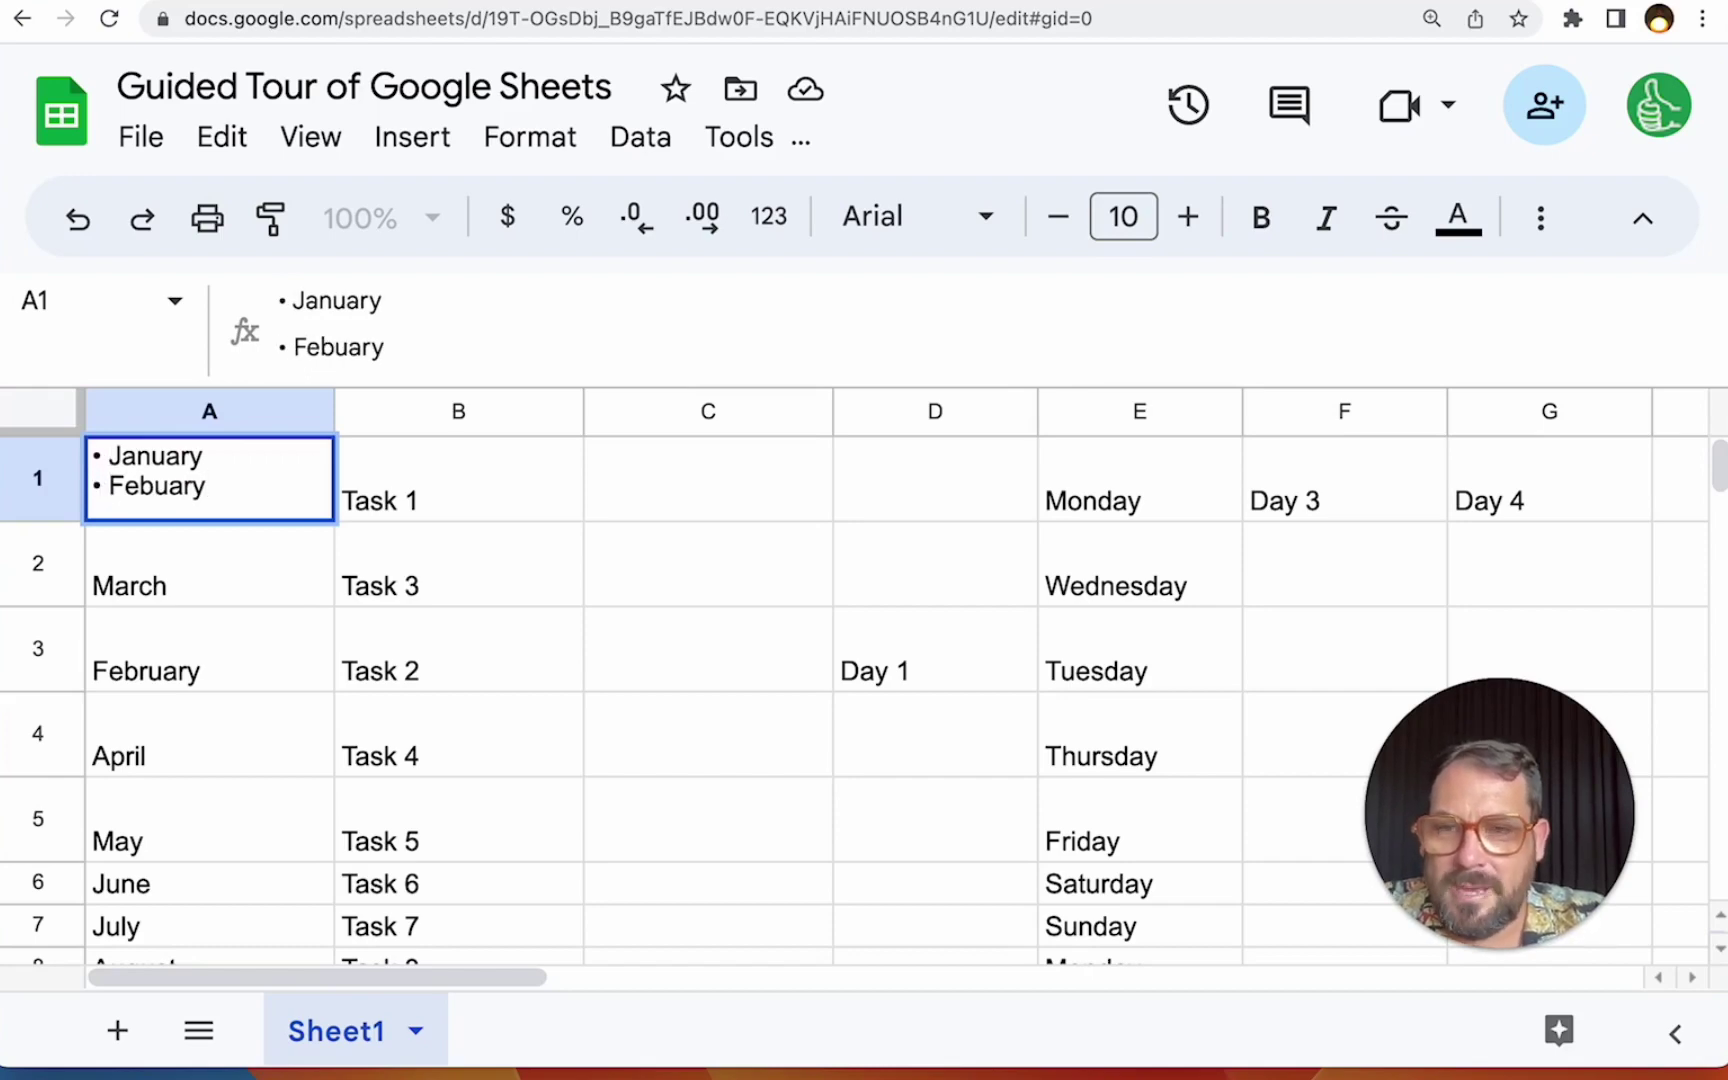
pyautogui.hotkey('alt', 'Return')
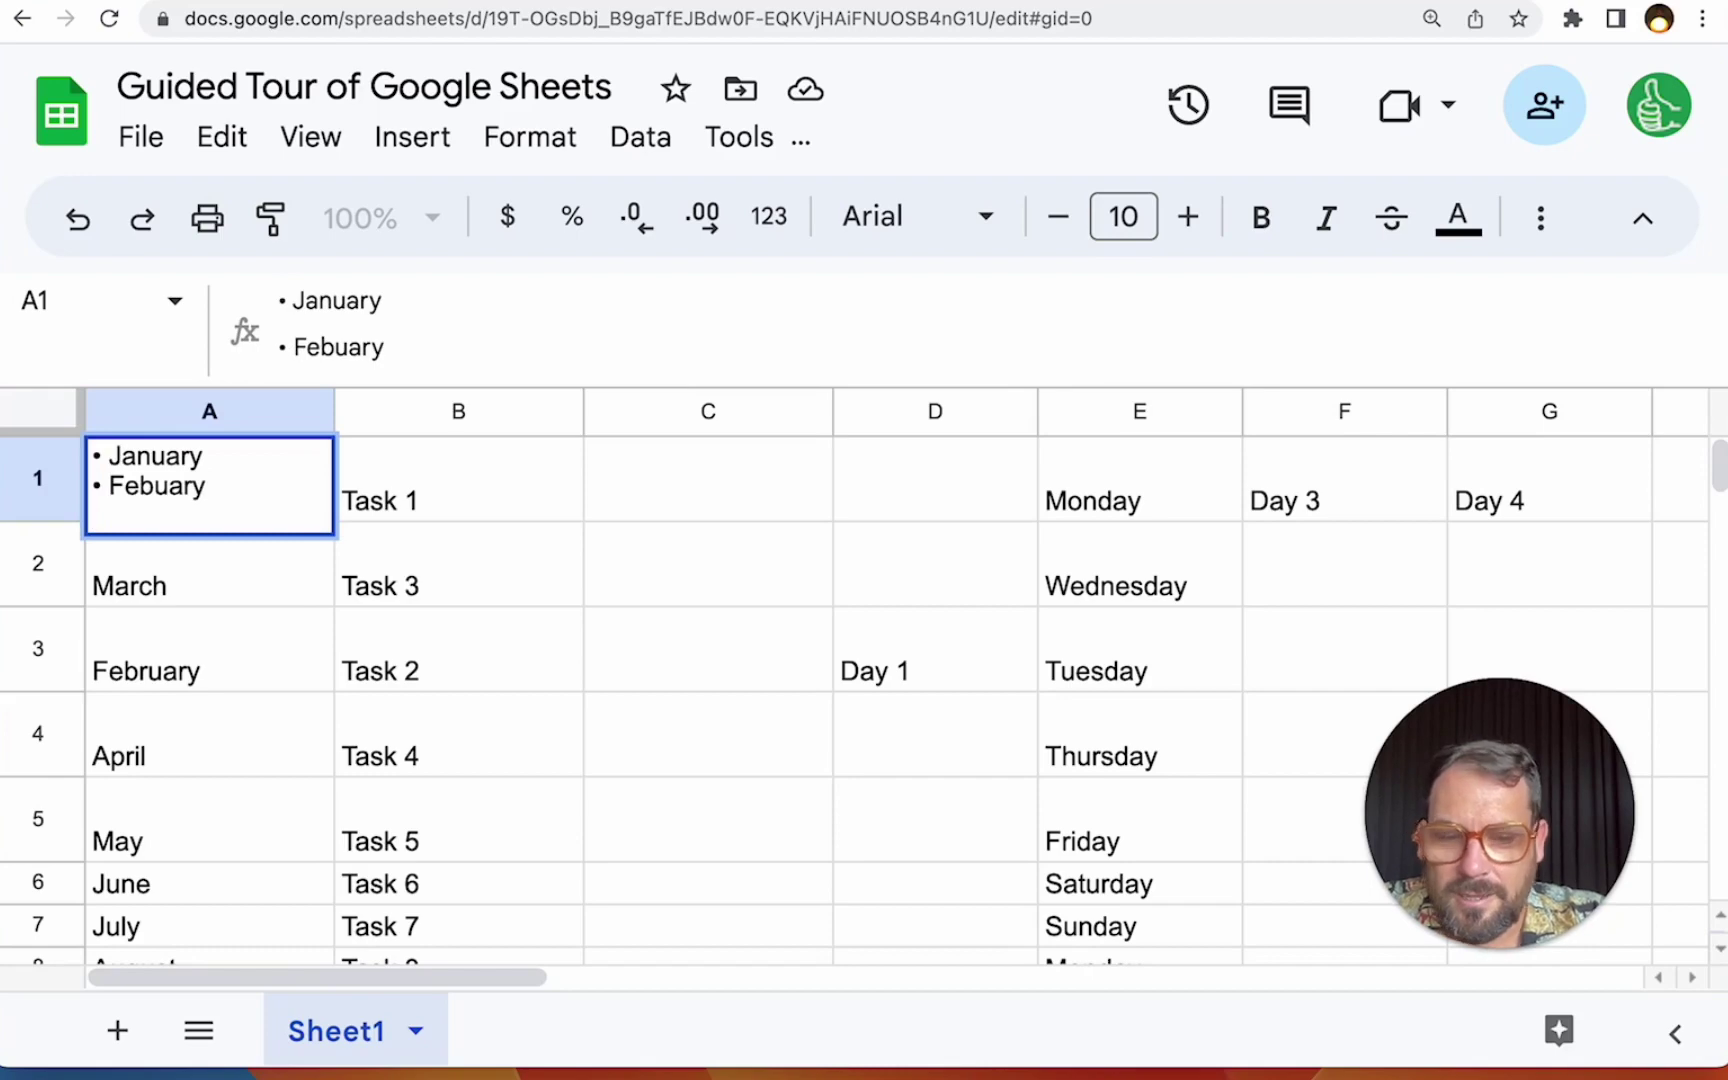
pyautogui.write('• March')
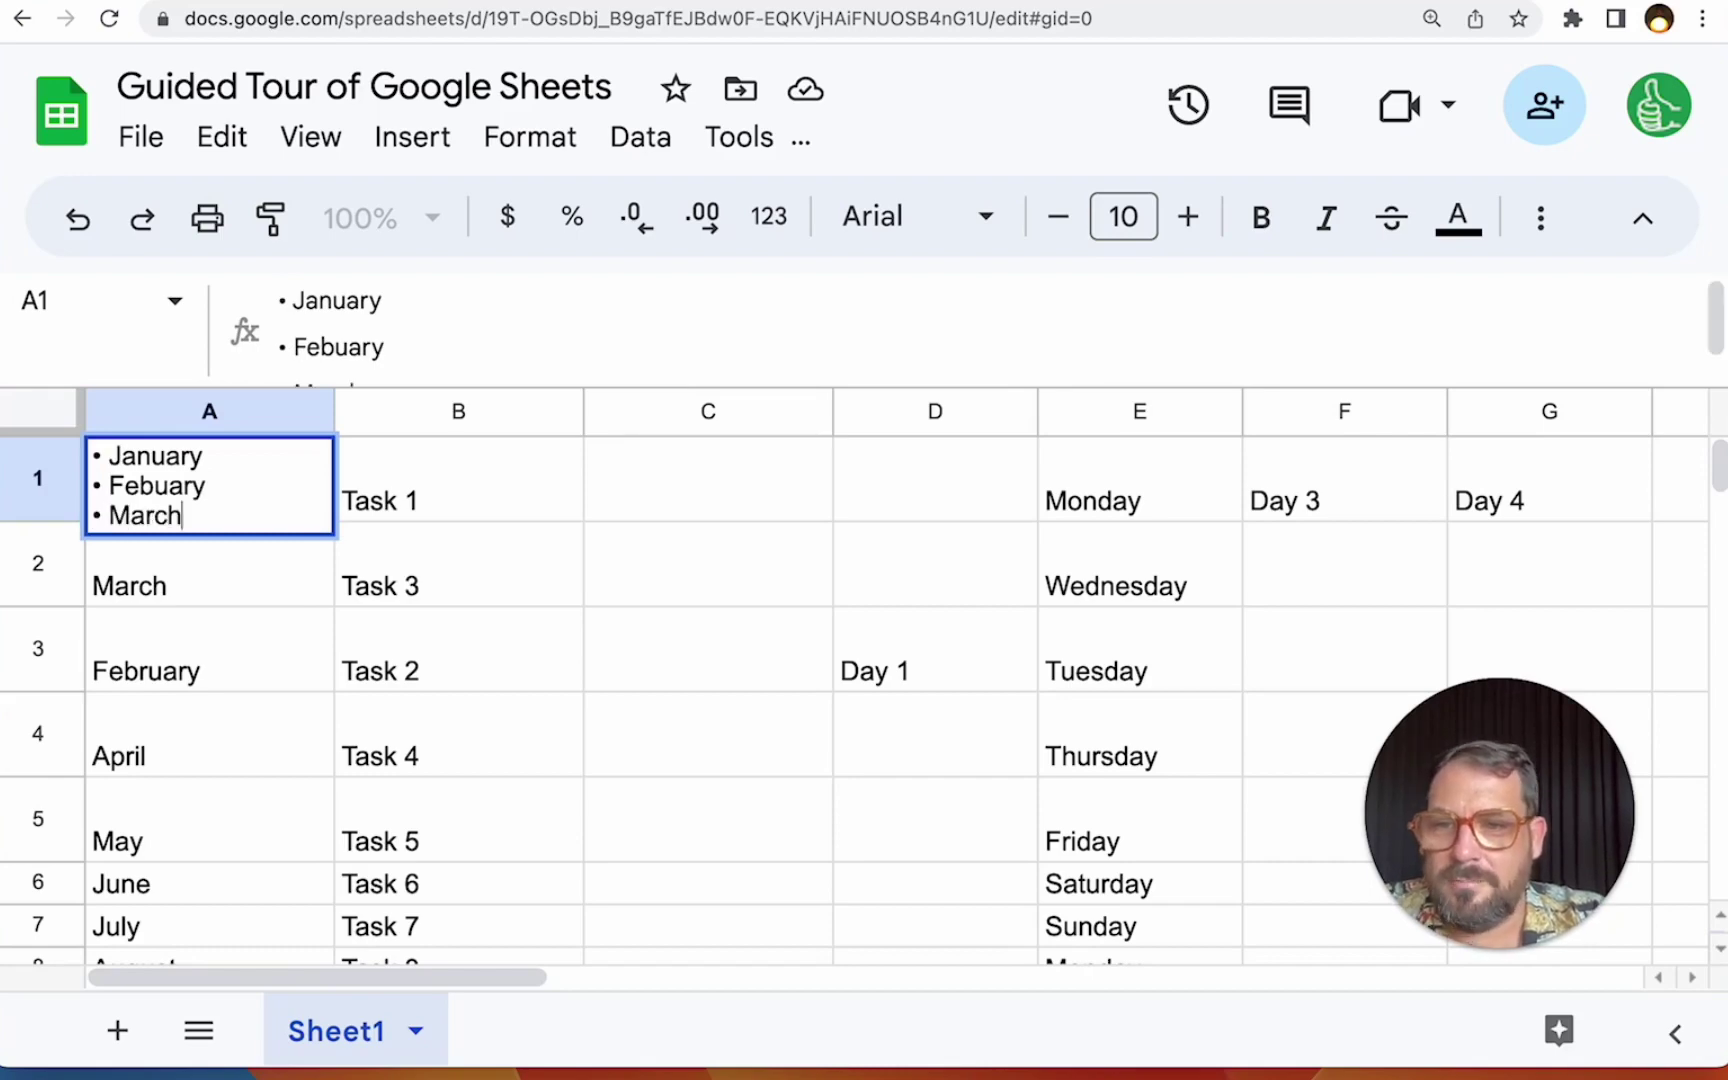
pyautogui.press('Return')
# Resize the formula bar until all three lines of A1's list show.
pyautogui.click(209, 478)
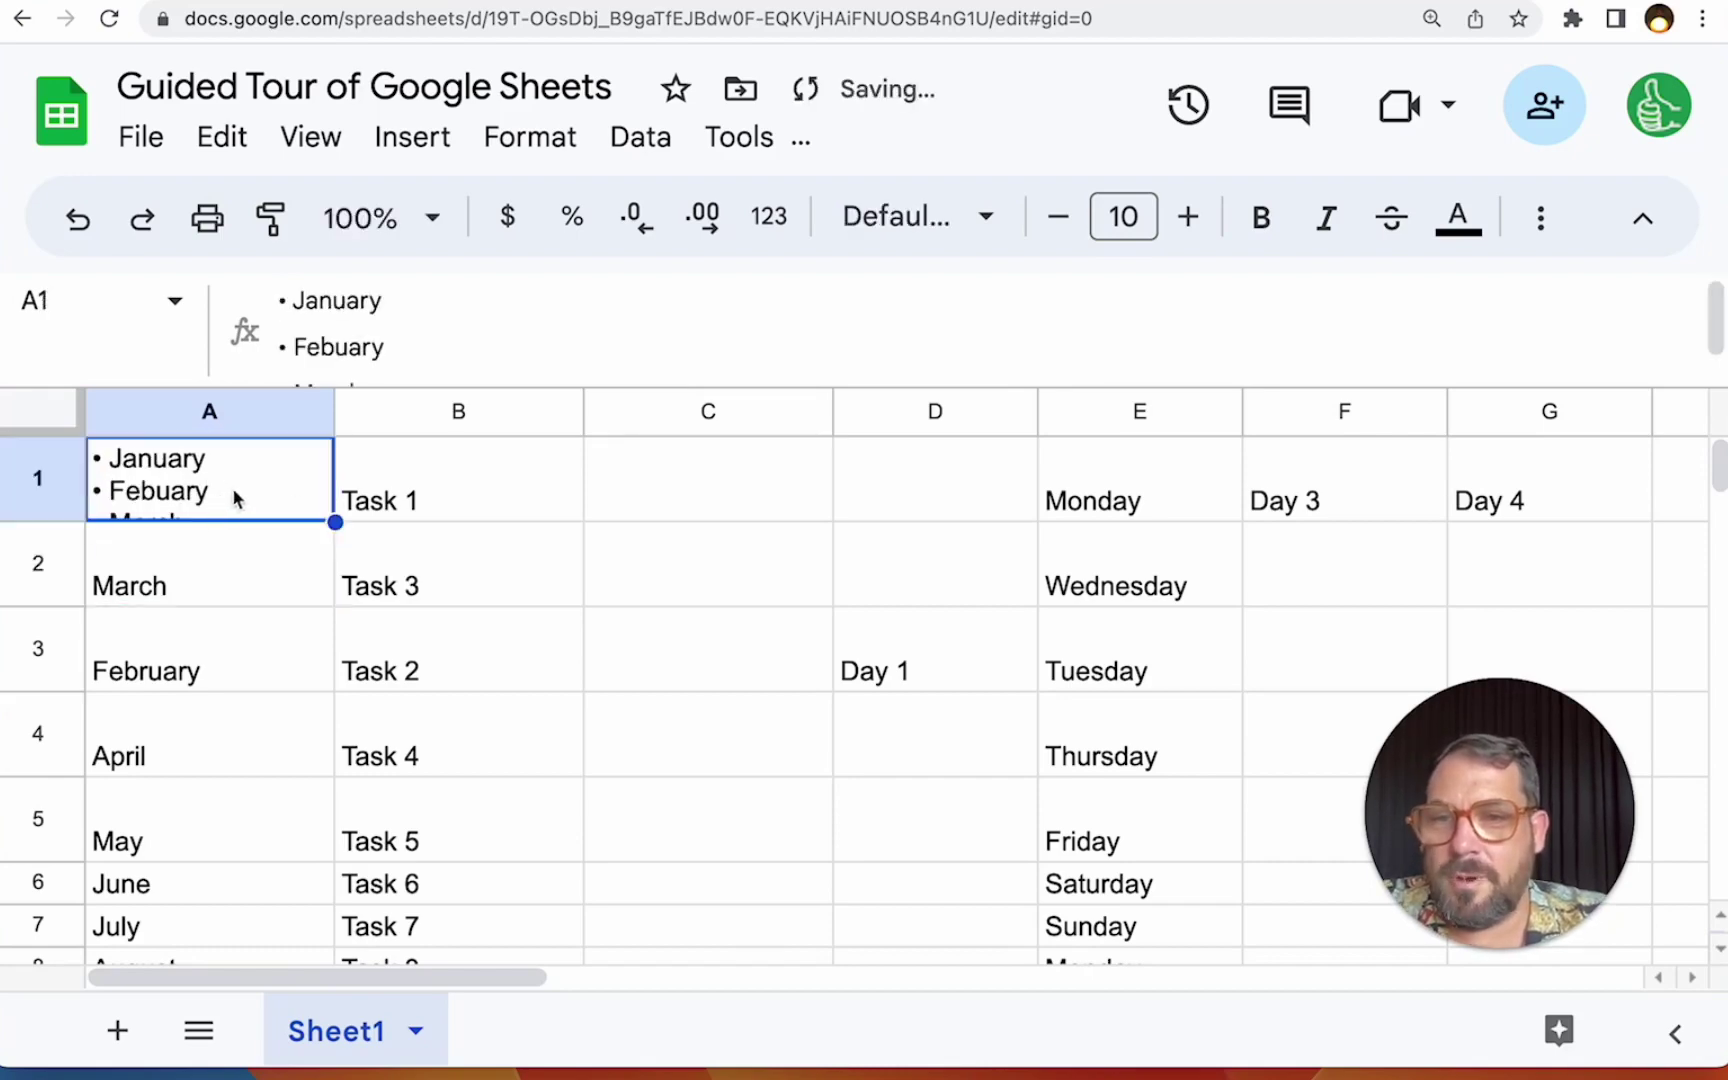
pyautogui.click(429, 396)
pyautogui.click(290, 405)
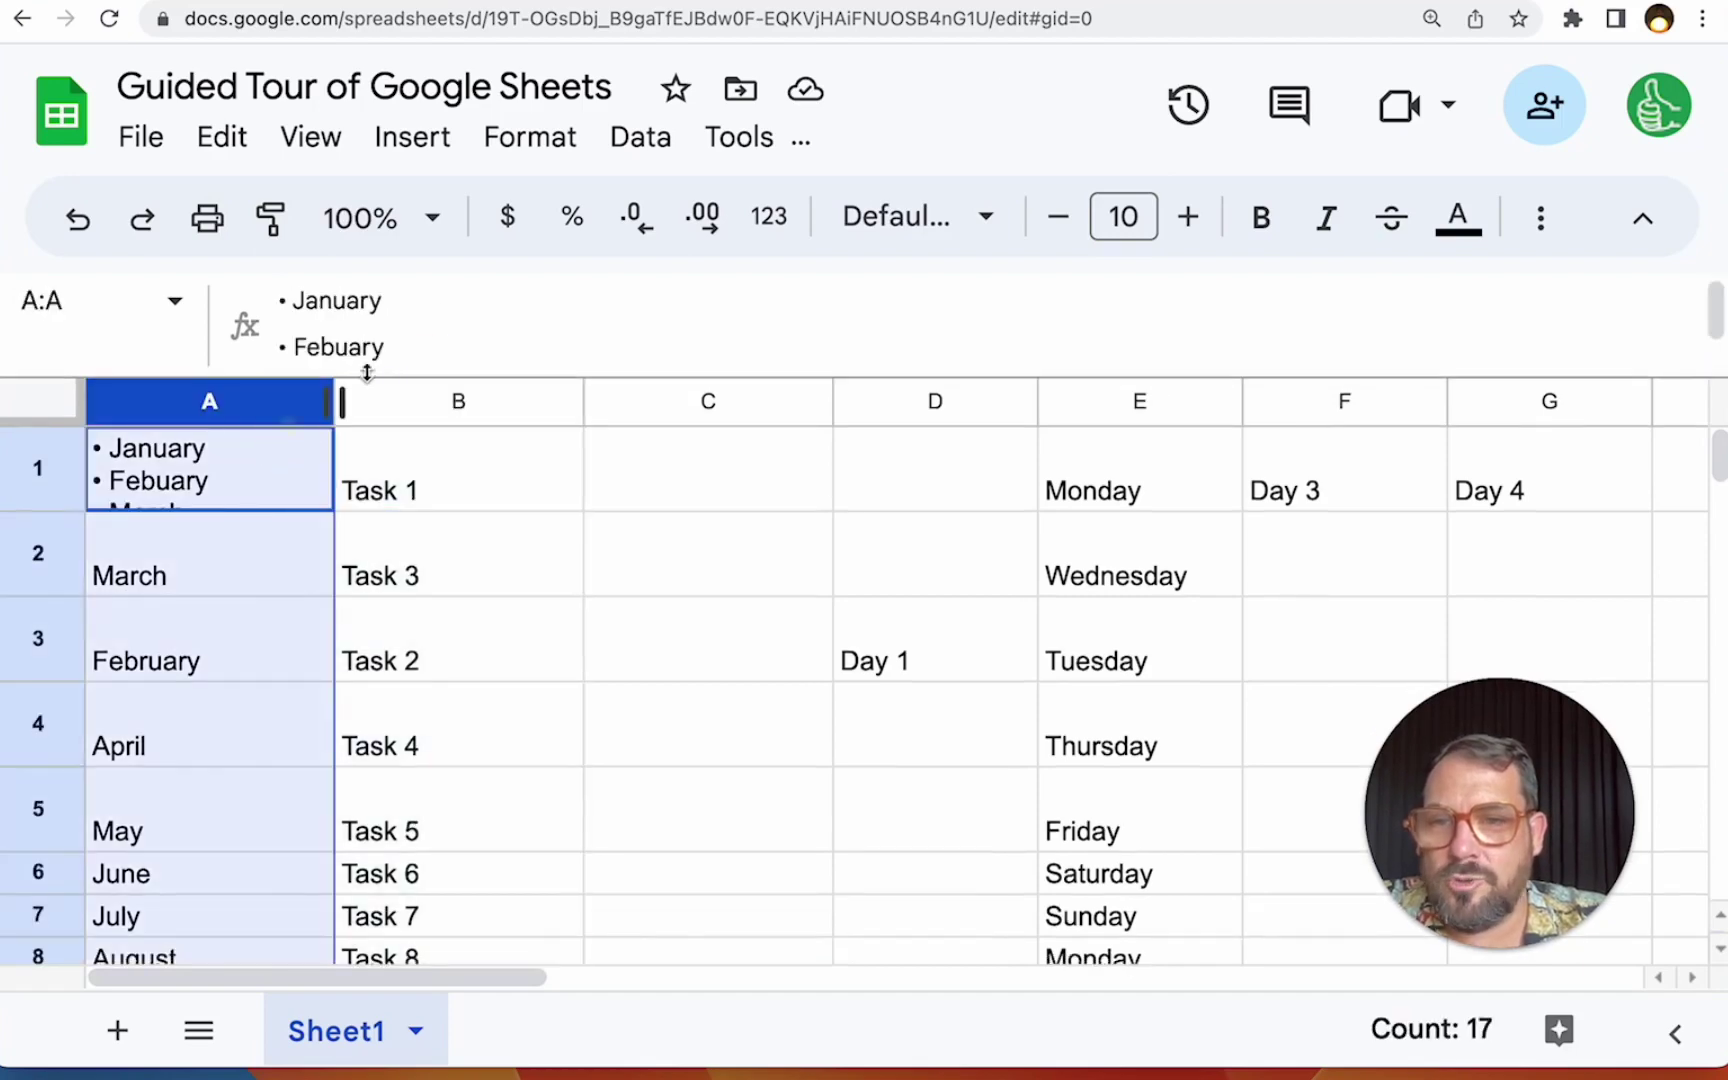
pyautogui.moveTo(388, 362); pyautogui.dragTo(397, 320)
pyautogui.click(362, 305)
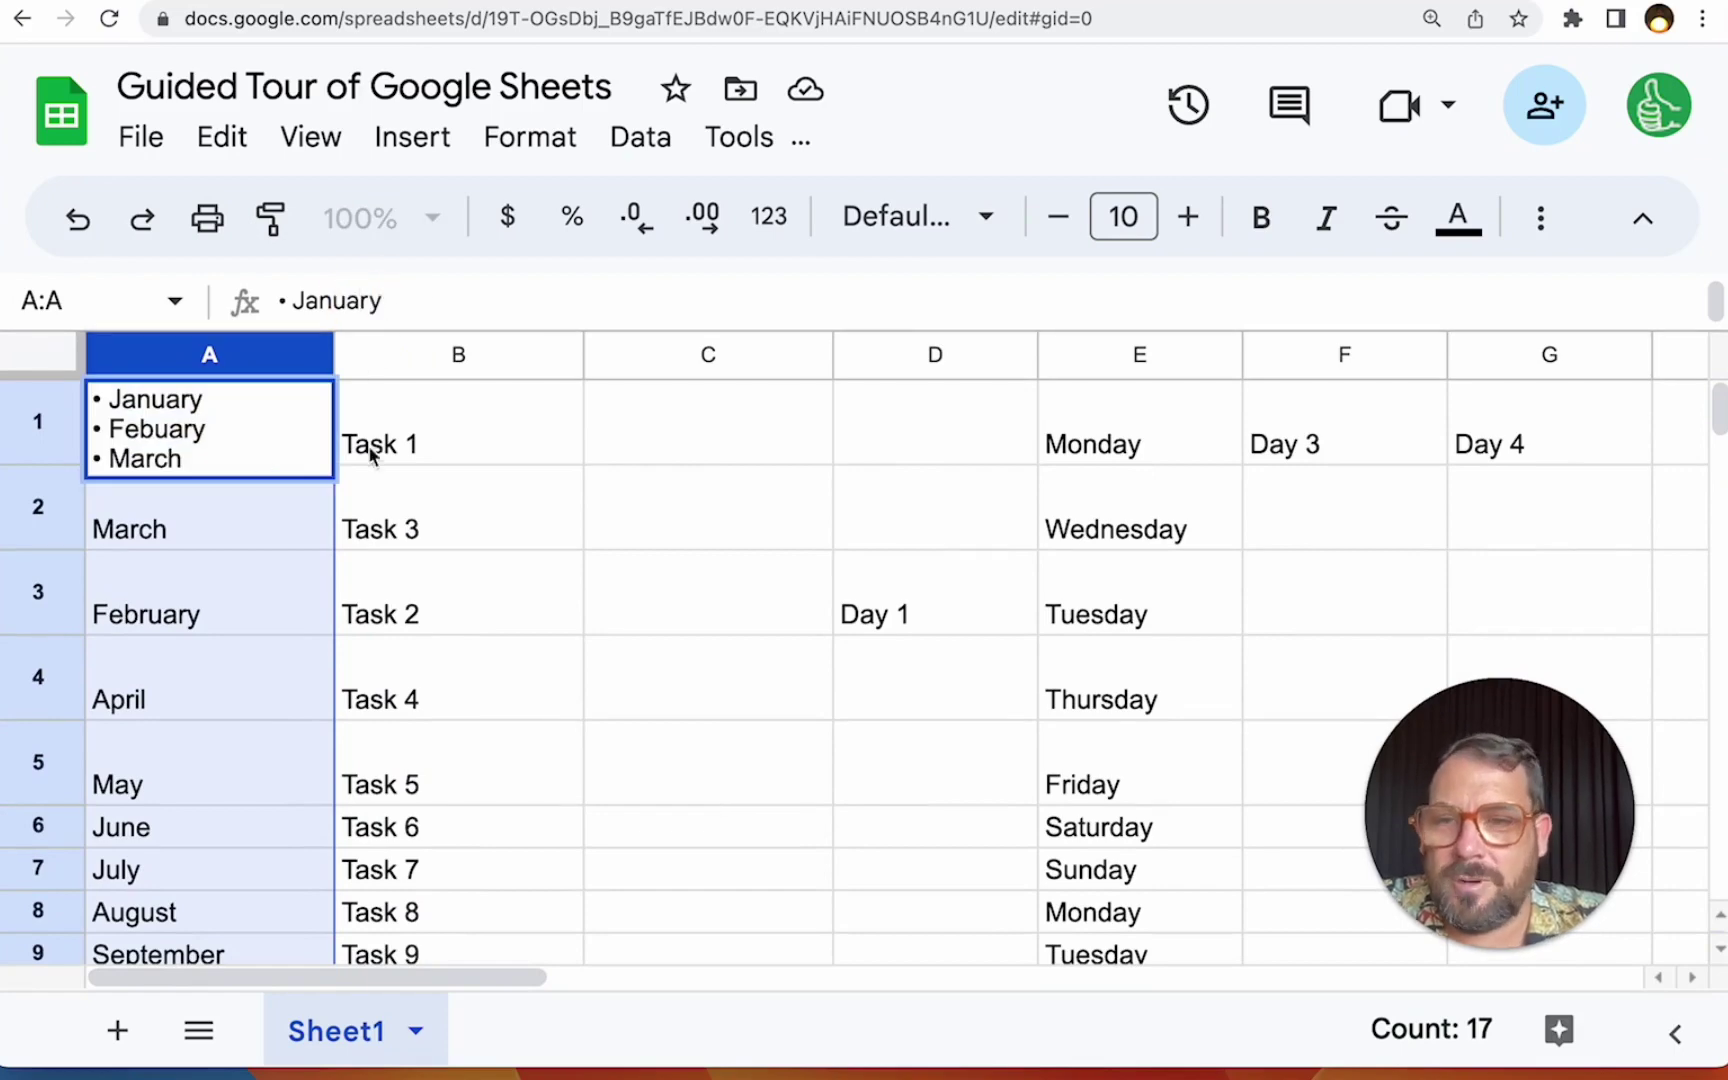
pyautogui.click(410, 440)
pyautogui.click(252, 405)
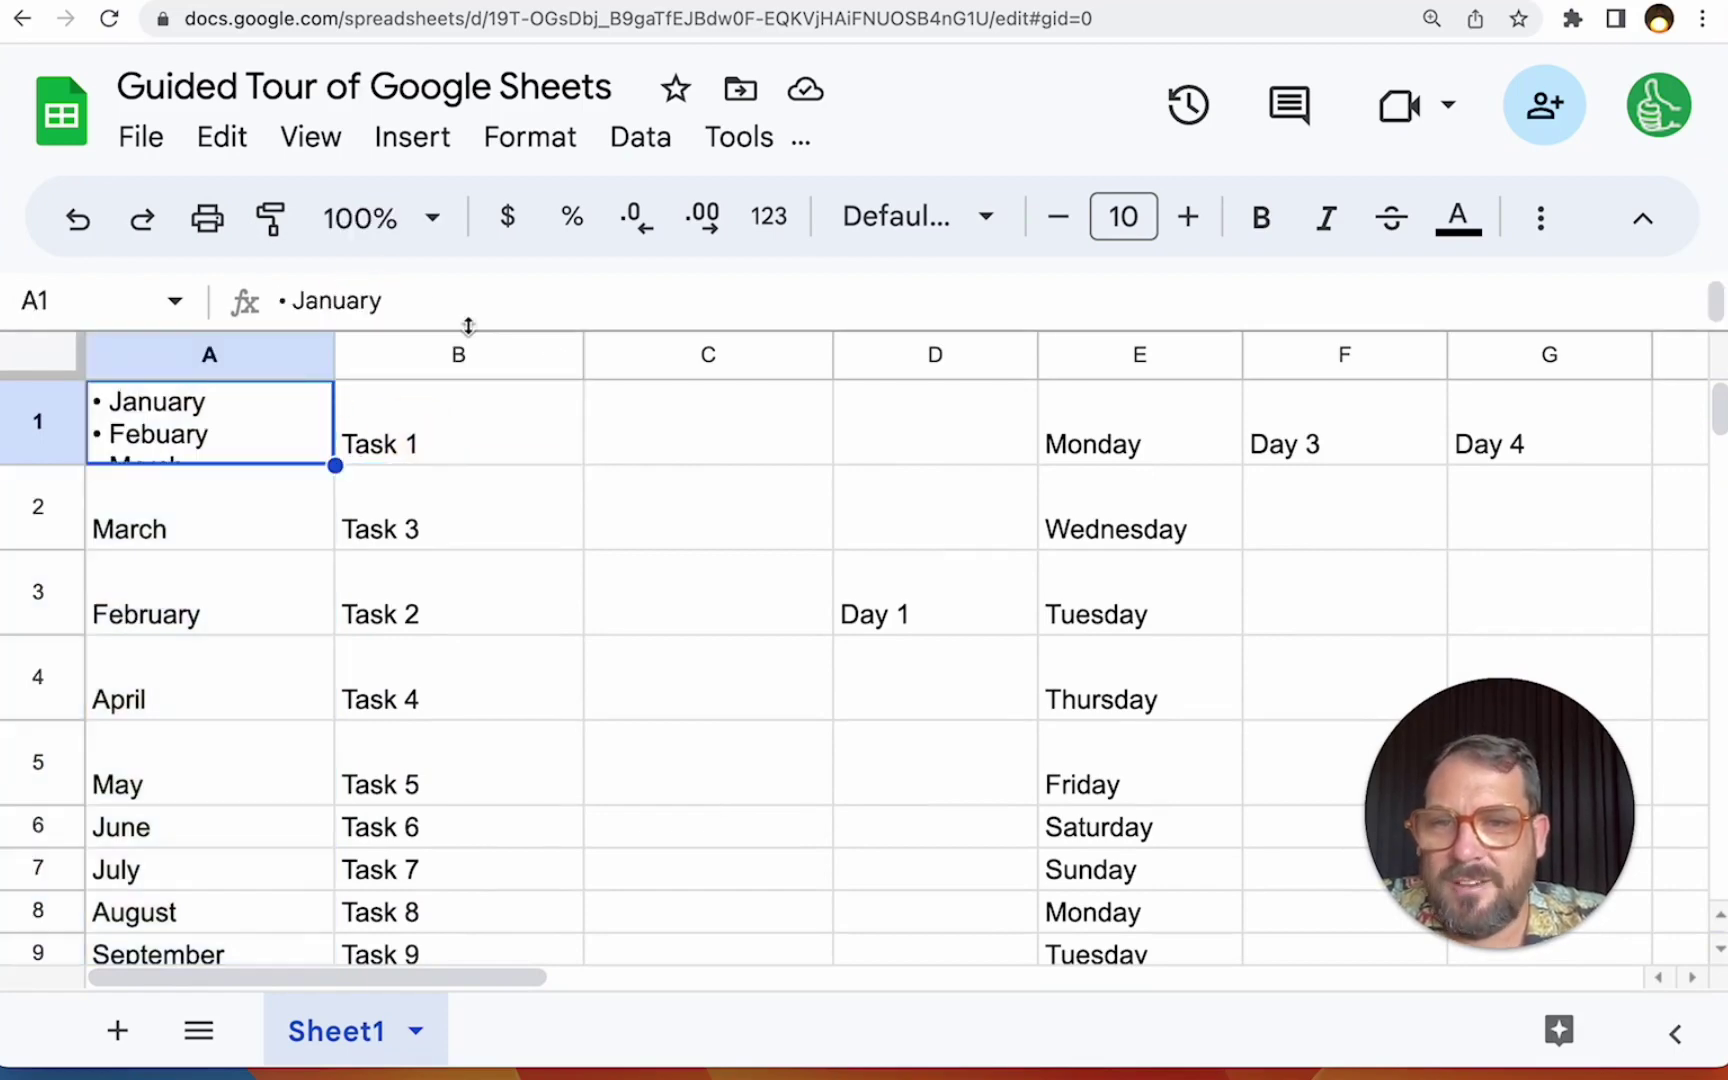
pyautogui.moveTo(465, 322); pyautogui.dragTo(463, 459)
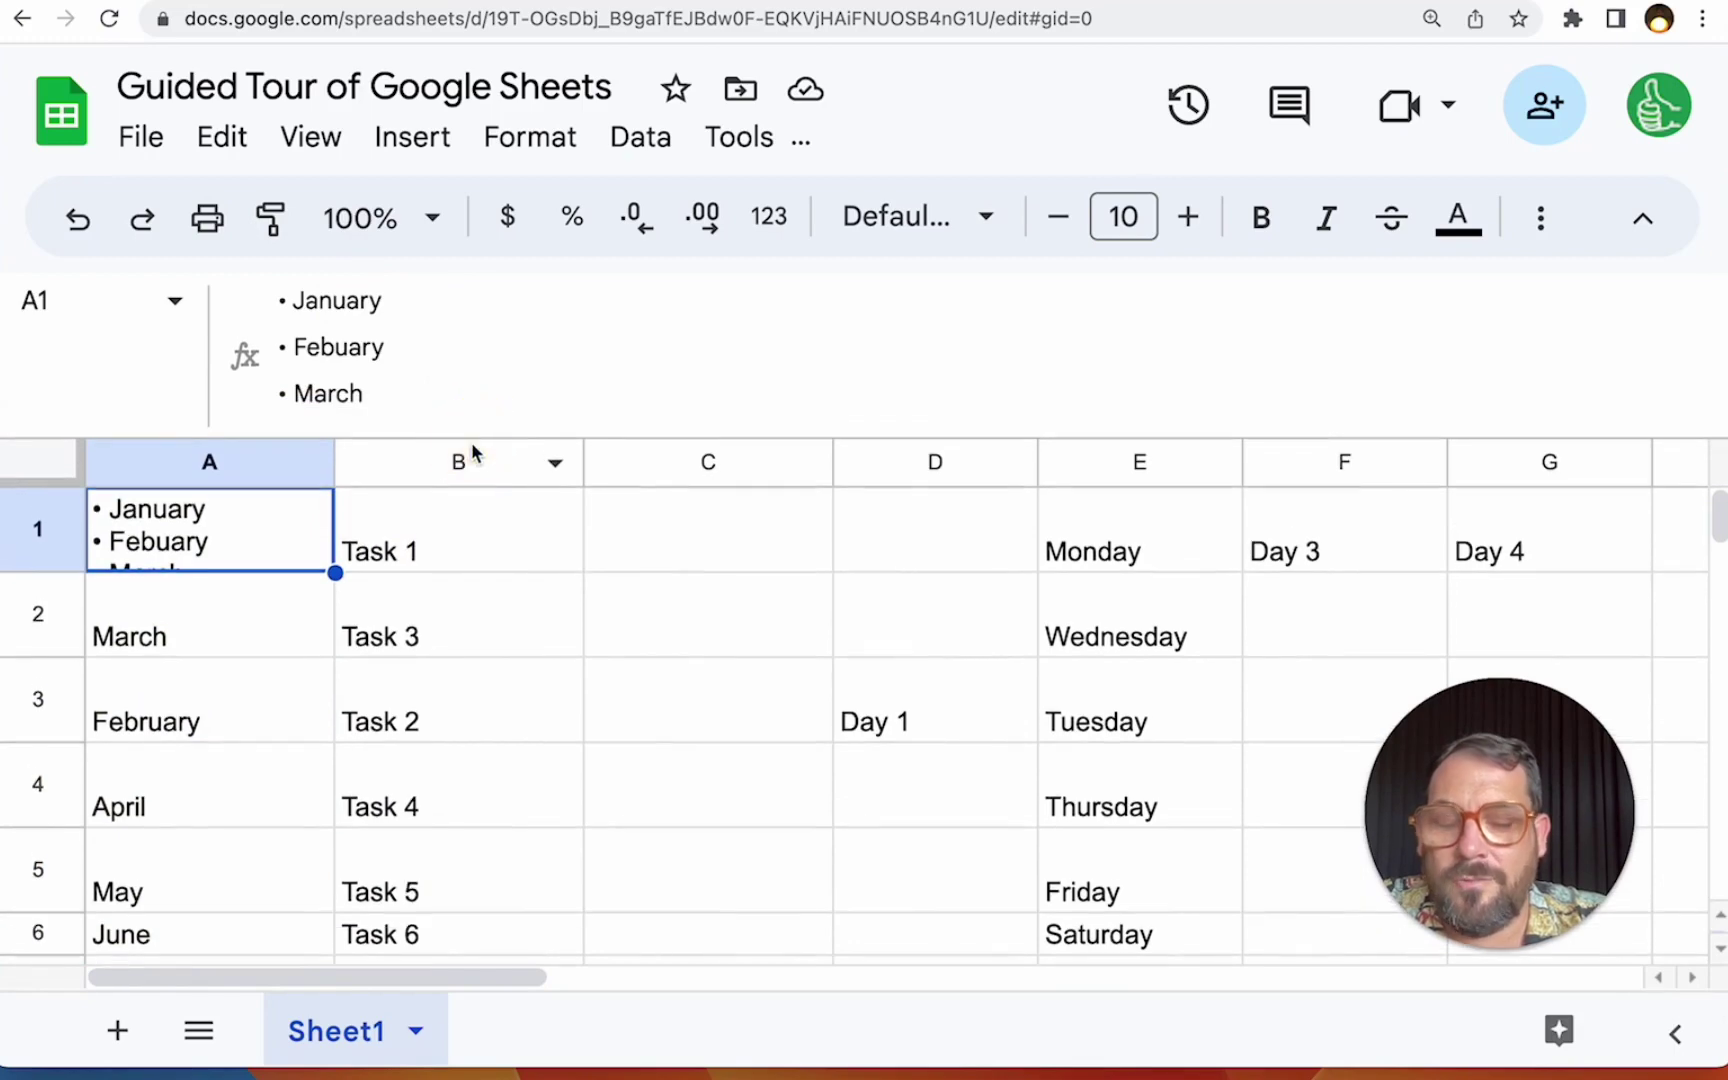
# Enter a JOIN formula in C1 merging B1:B5 with a line-break delimiter.
pyautogui.click(392, 555)
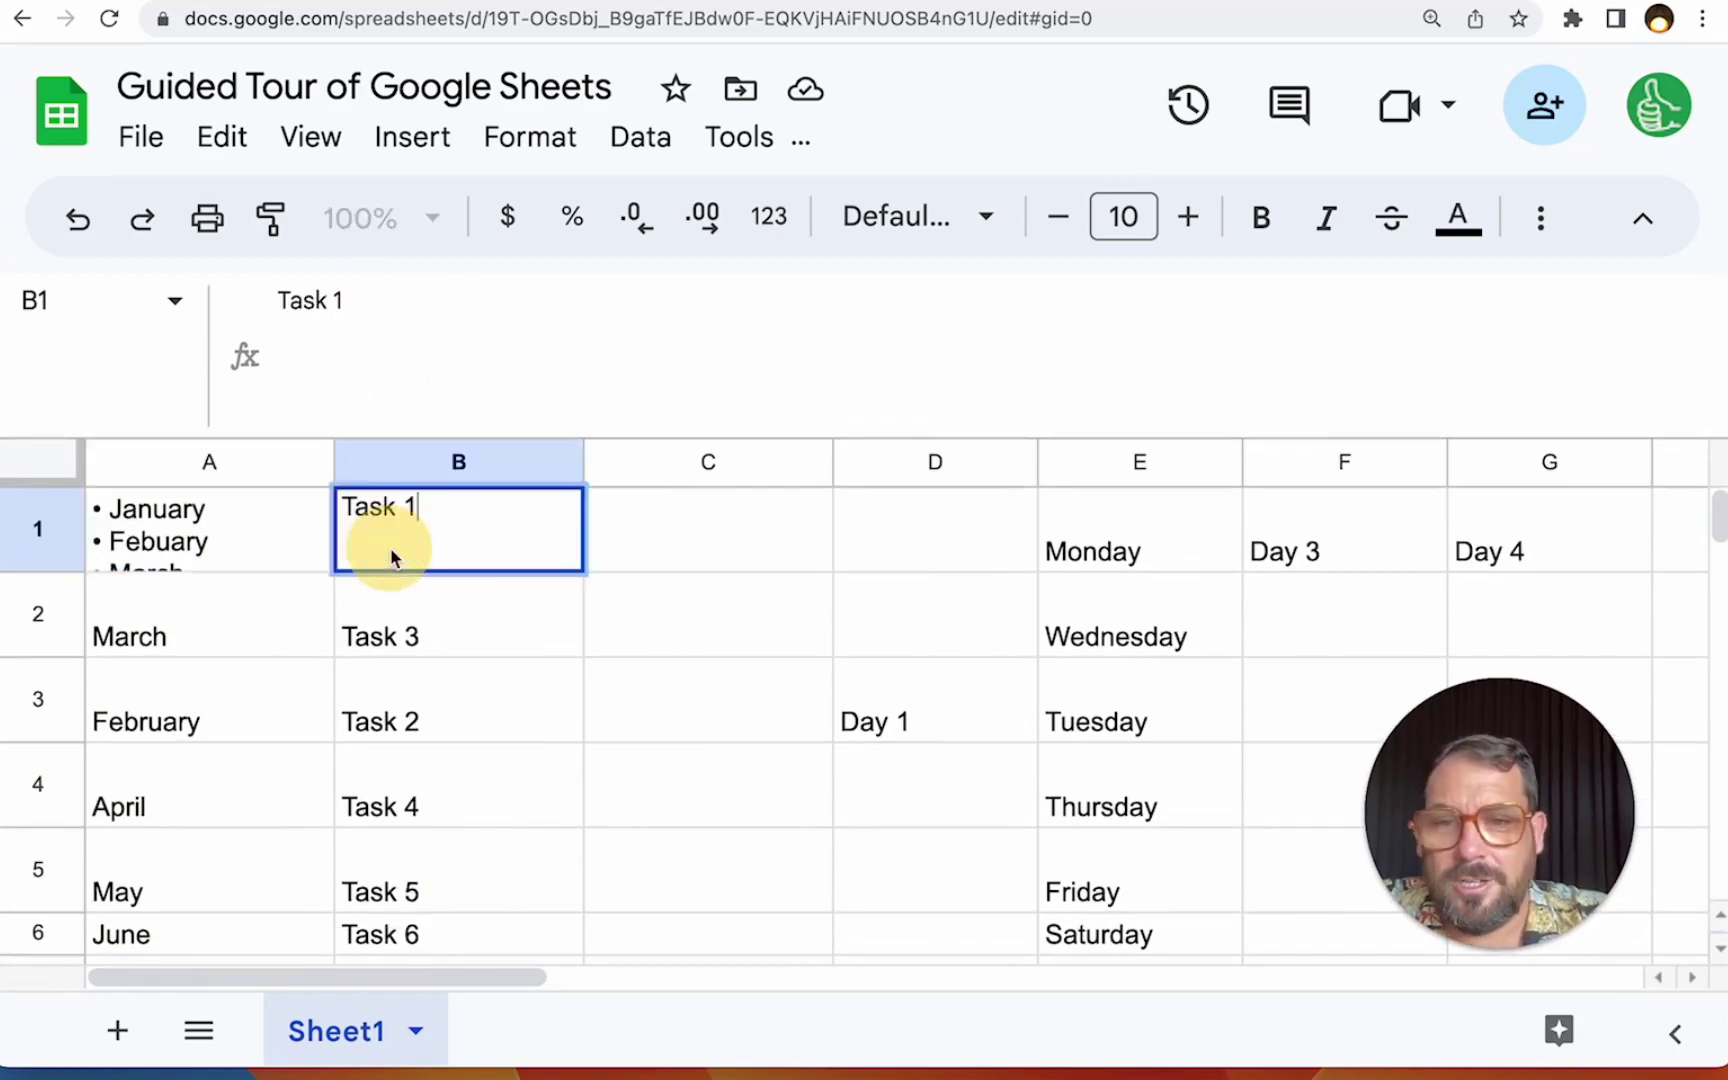
pyautogui.click(684, 539)
pyautogui.write('=join("')
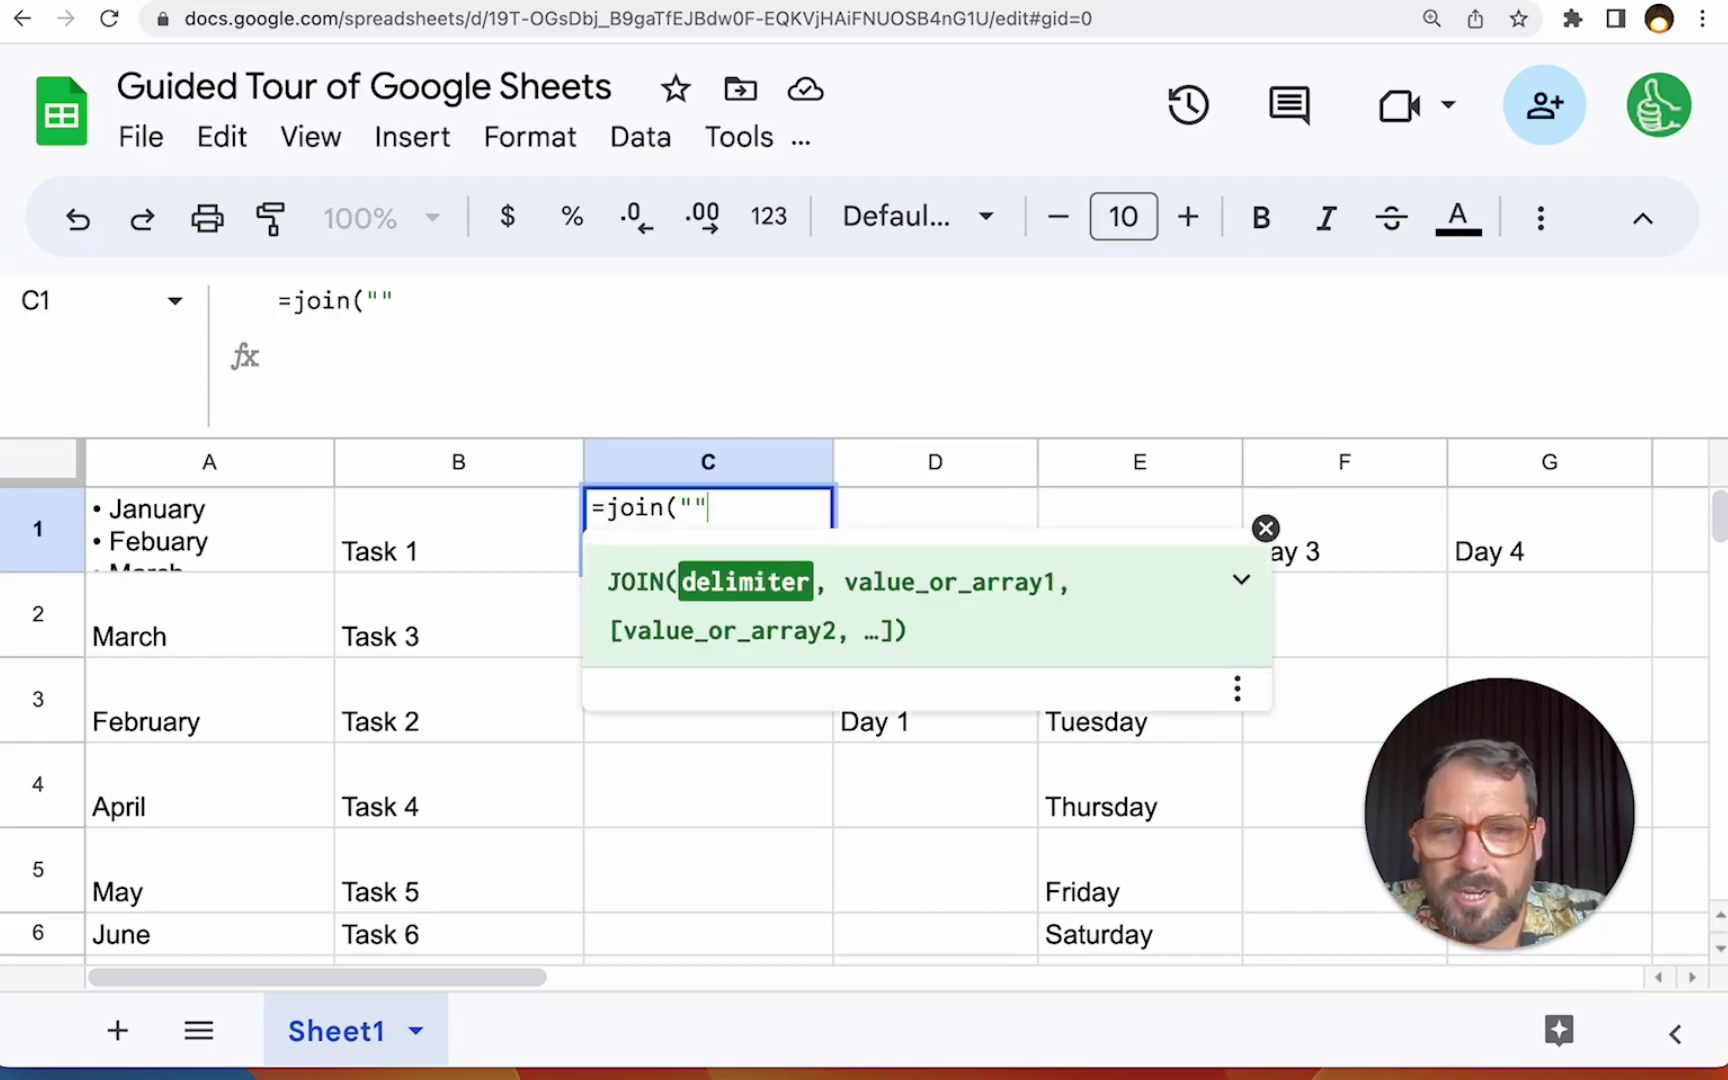
pyautogui.write('-')
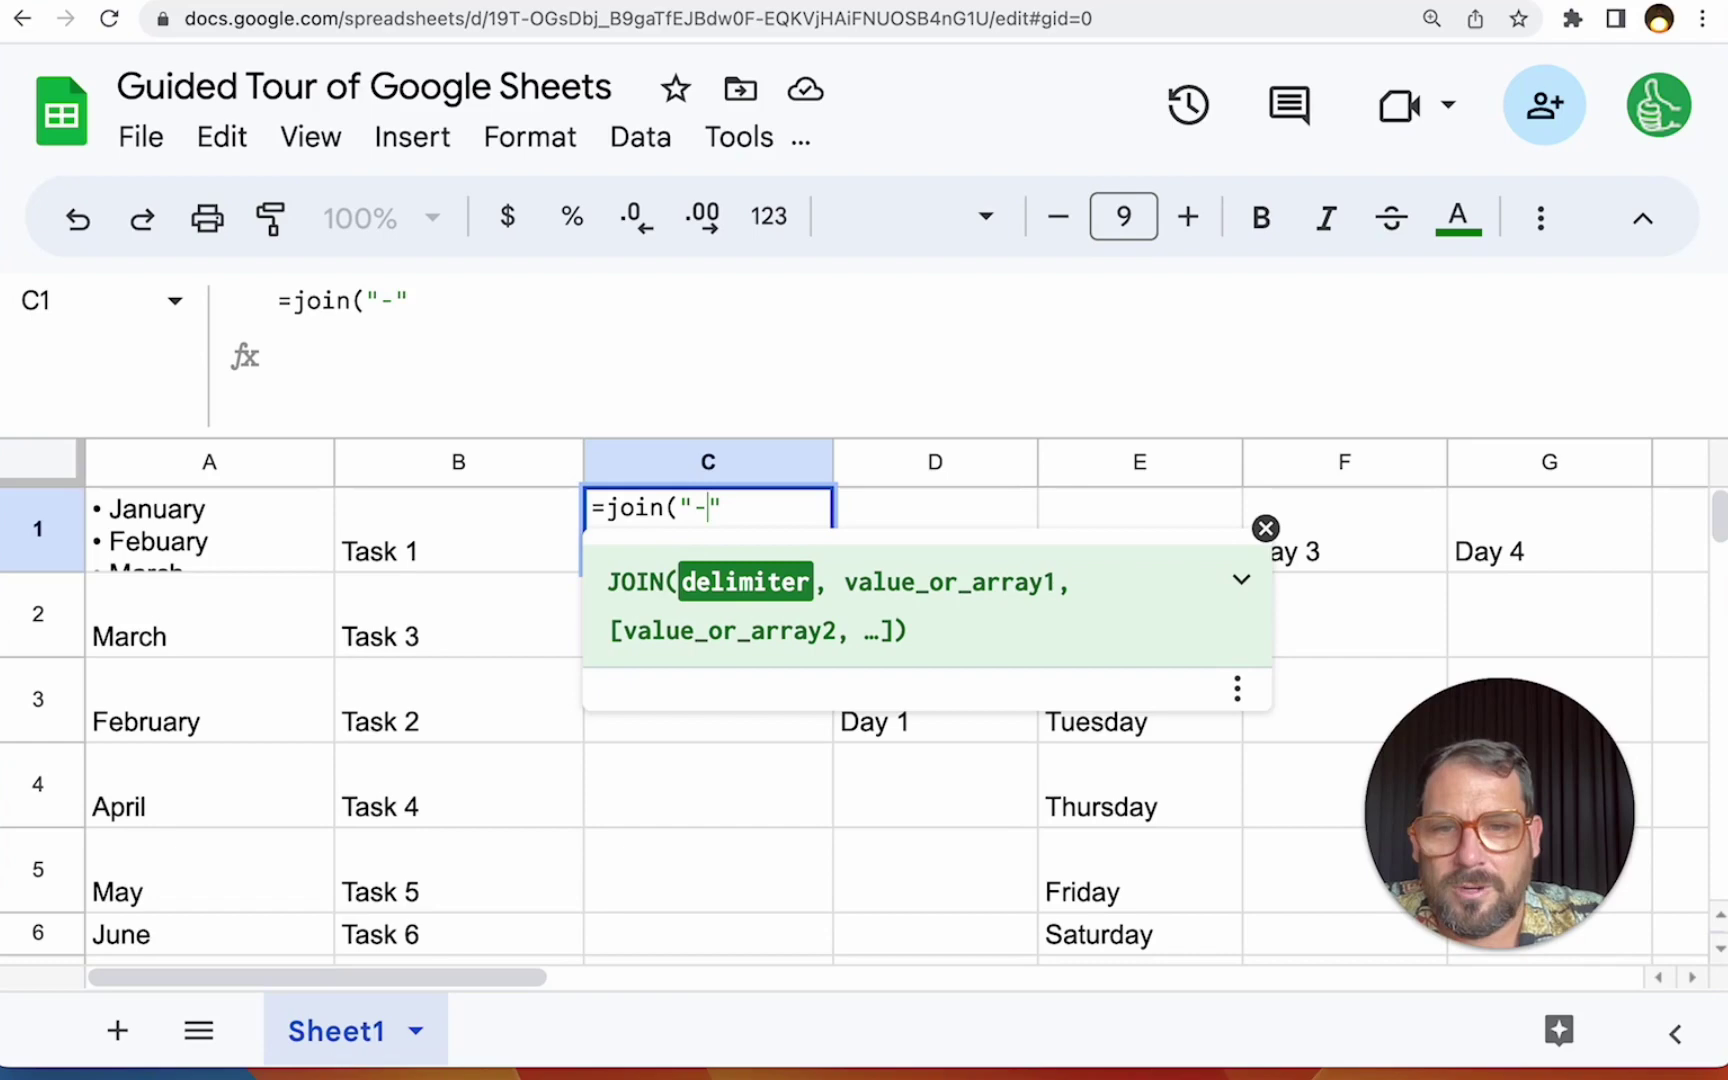
pyautogui.press('BackSpace')
pyautogui.write('.,')
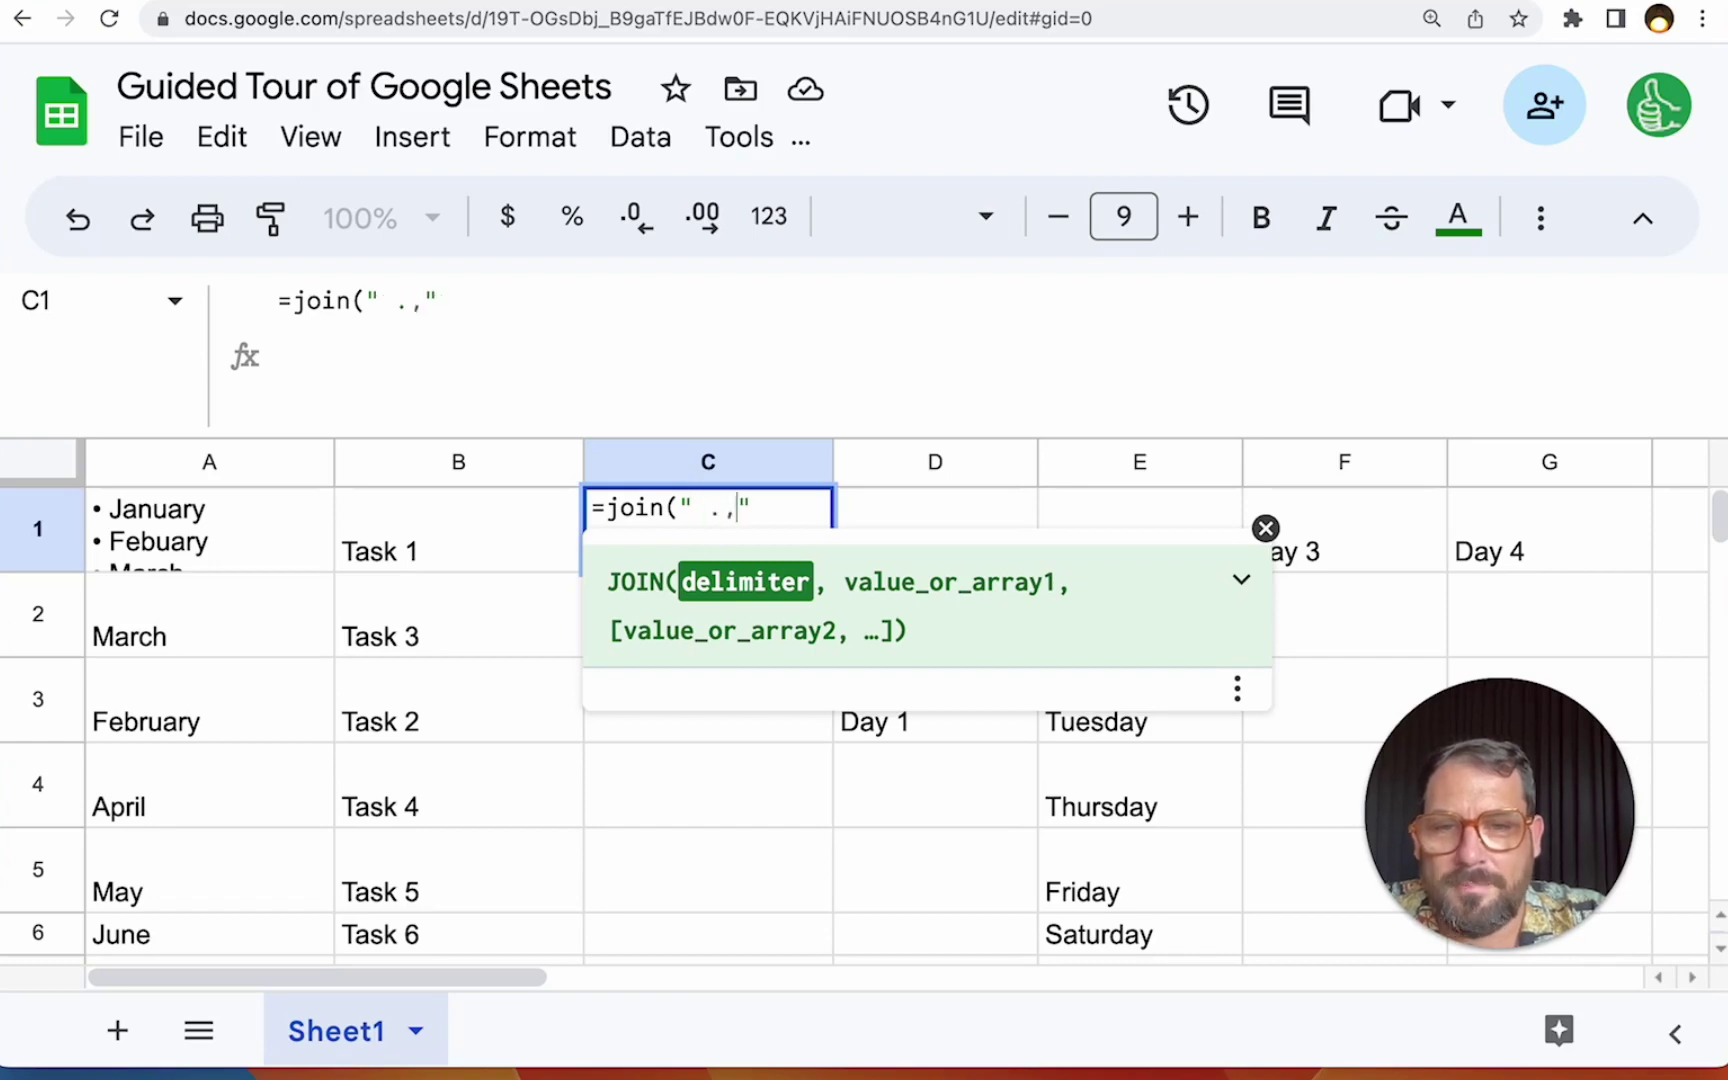
pyautogui.press('BackSpace')
pyautogui.press('BackSpace')
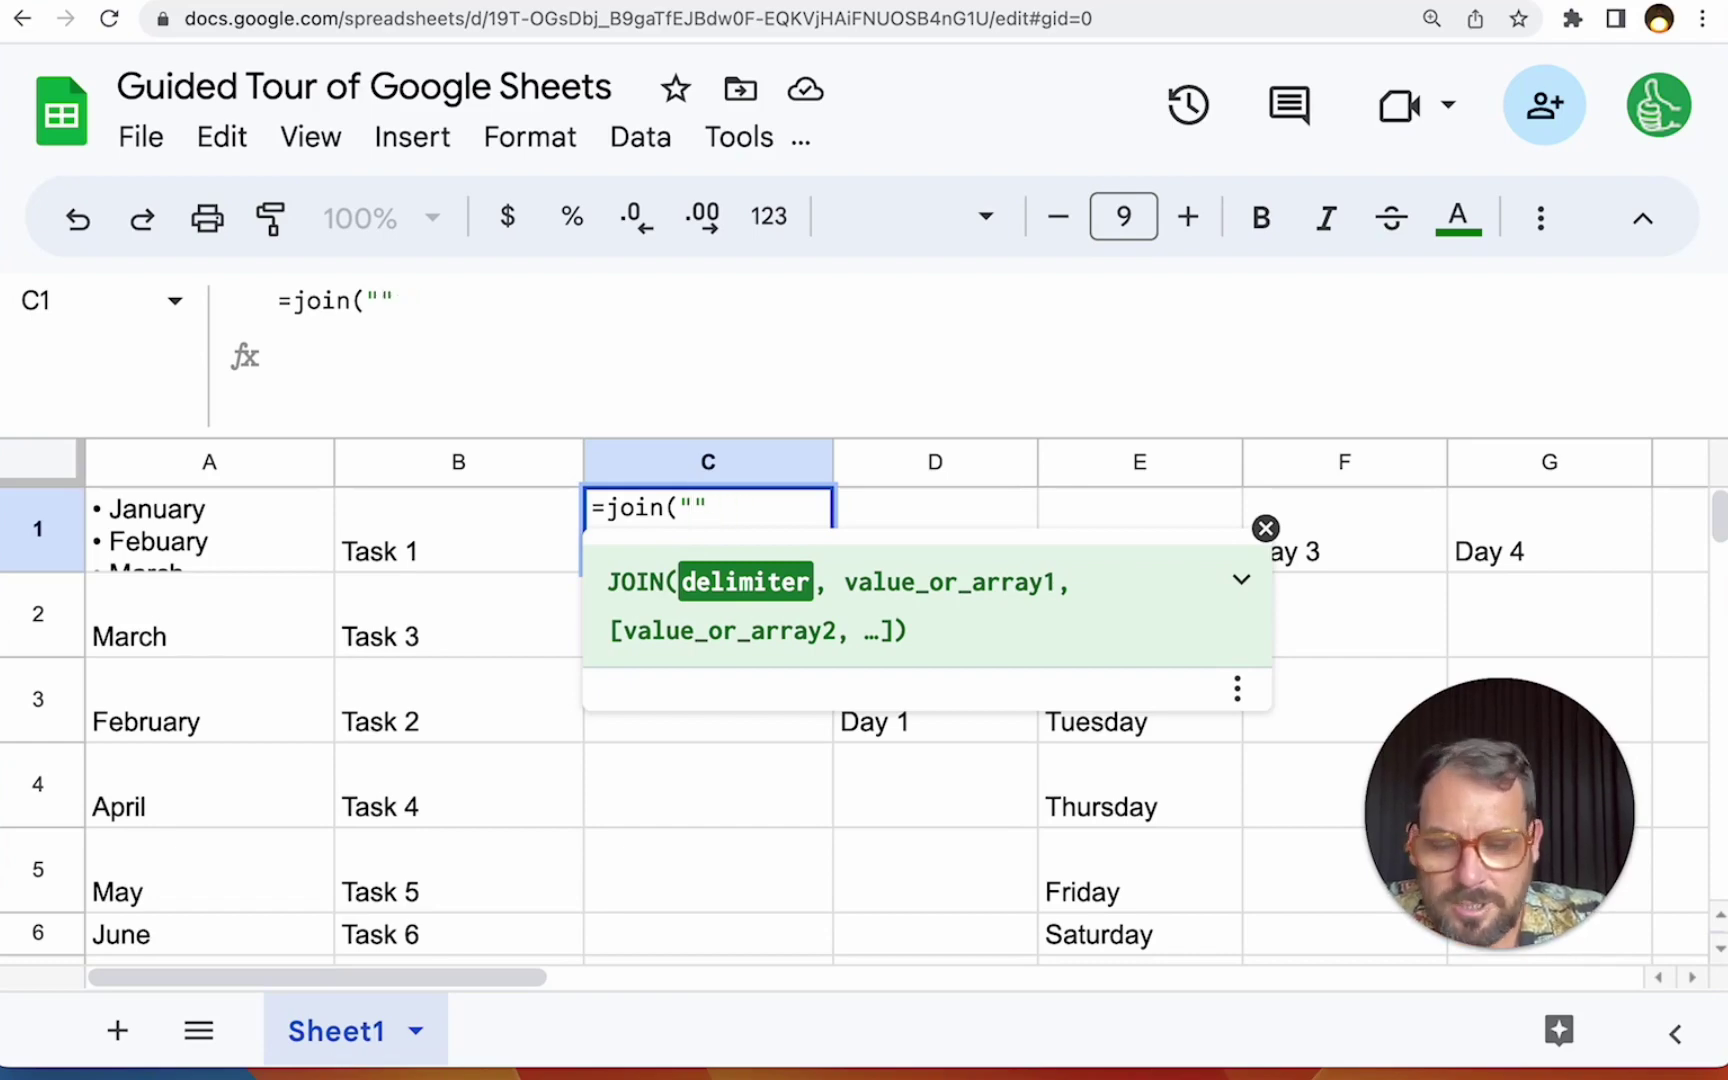
pyautogui.hotkey('alt', 'Return')
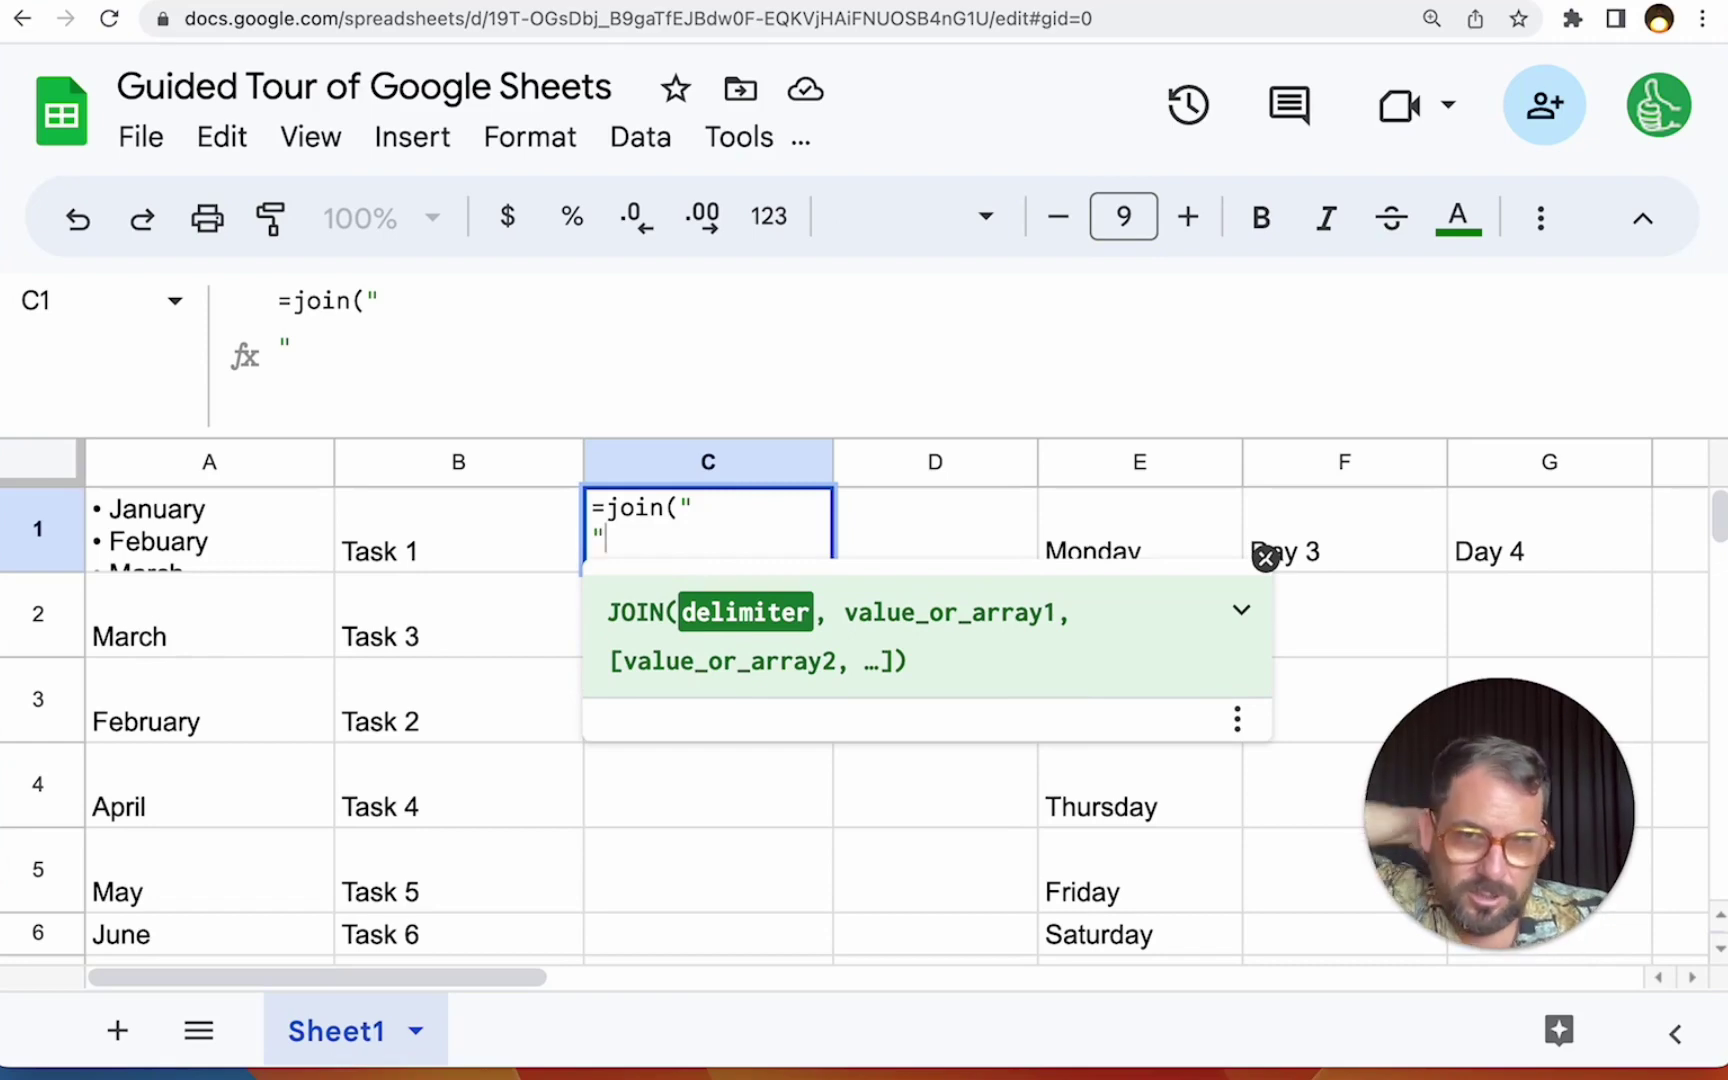
pyautogui.write(', ')
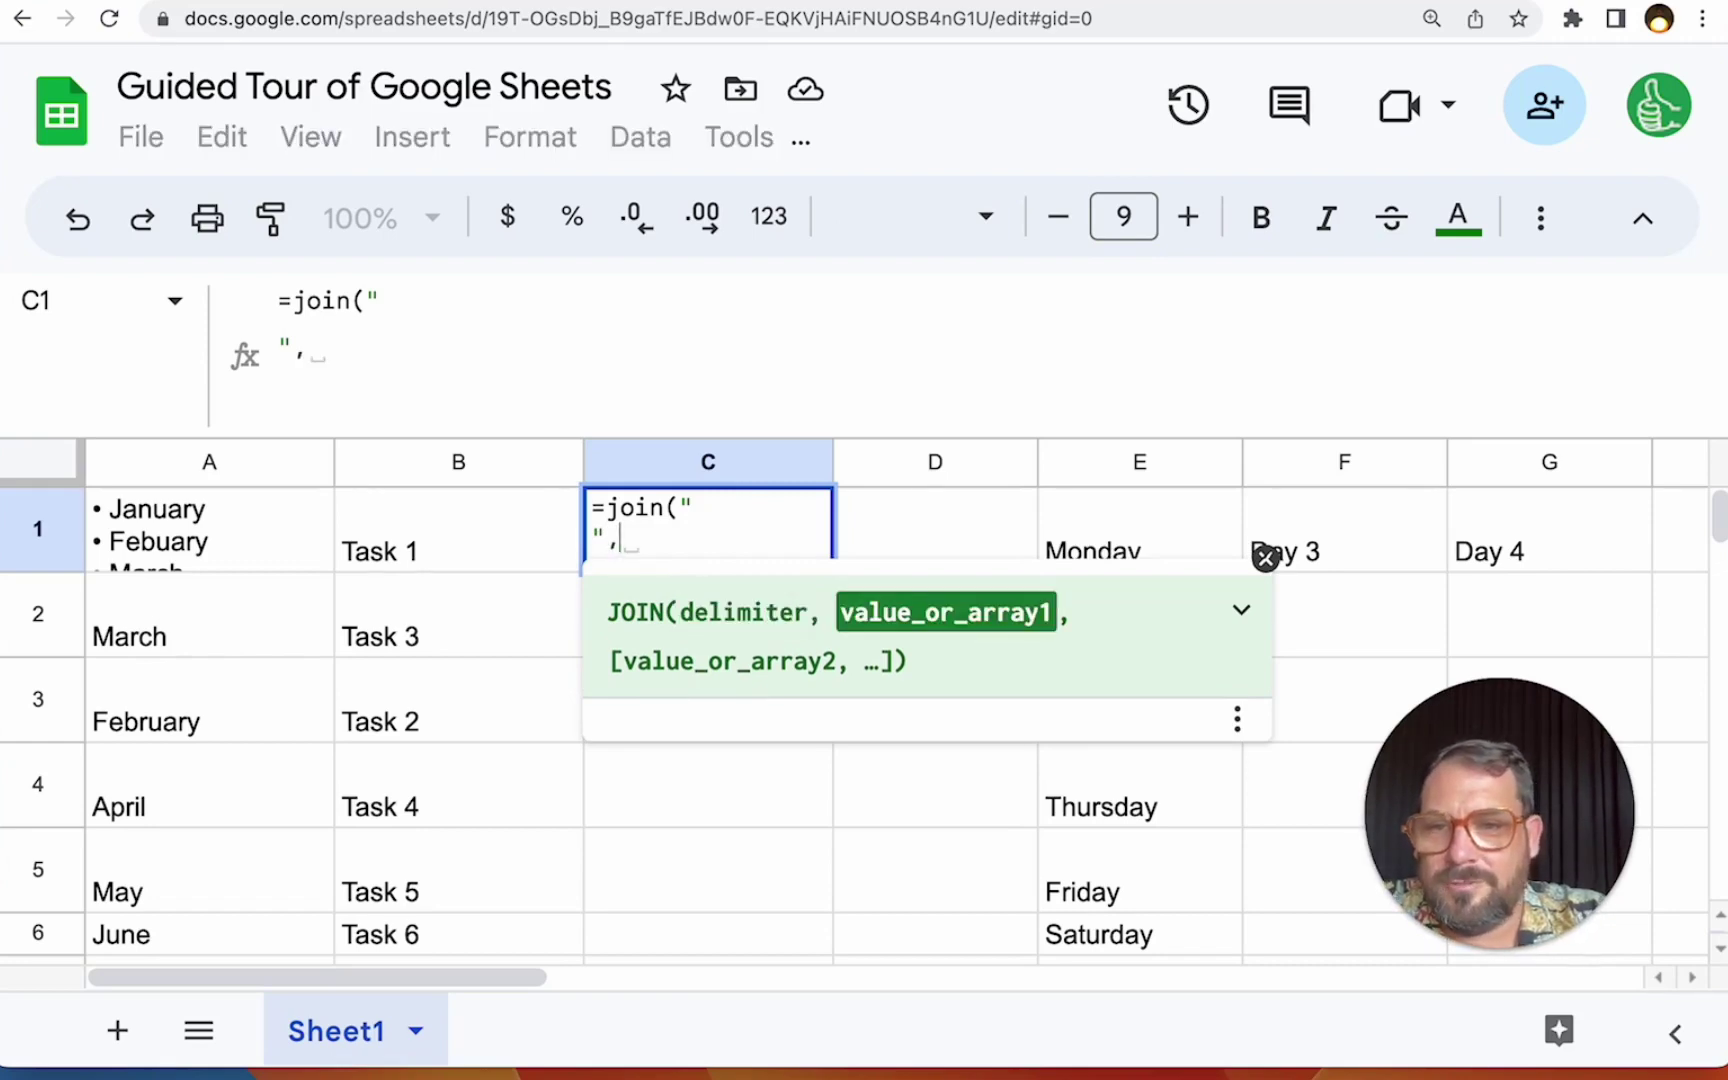
pyautogui.write('B')
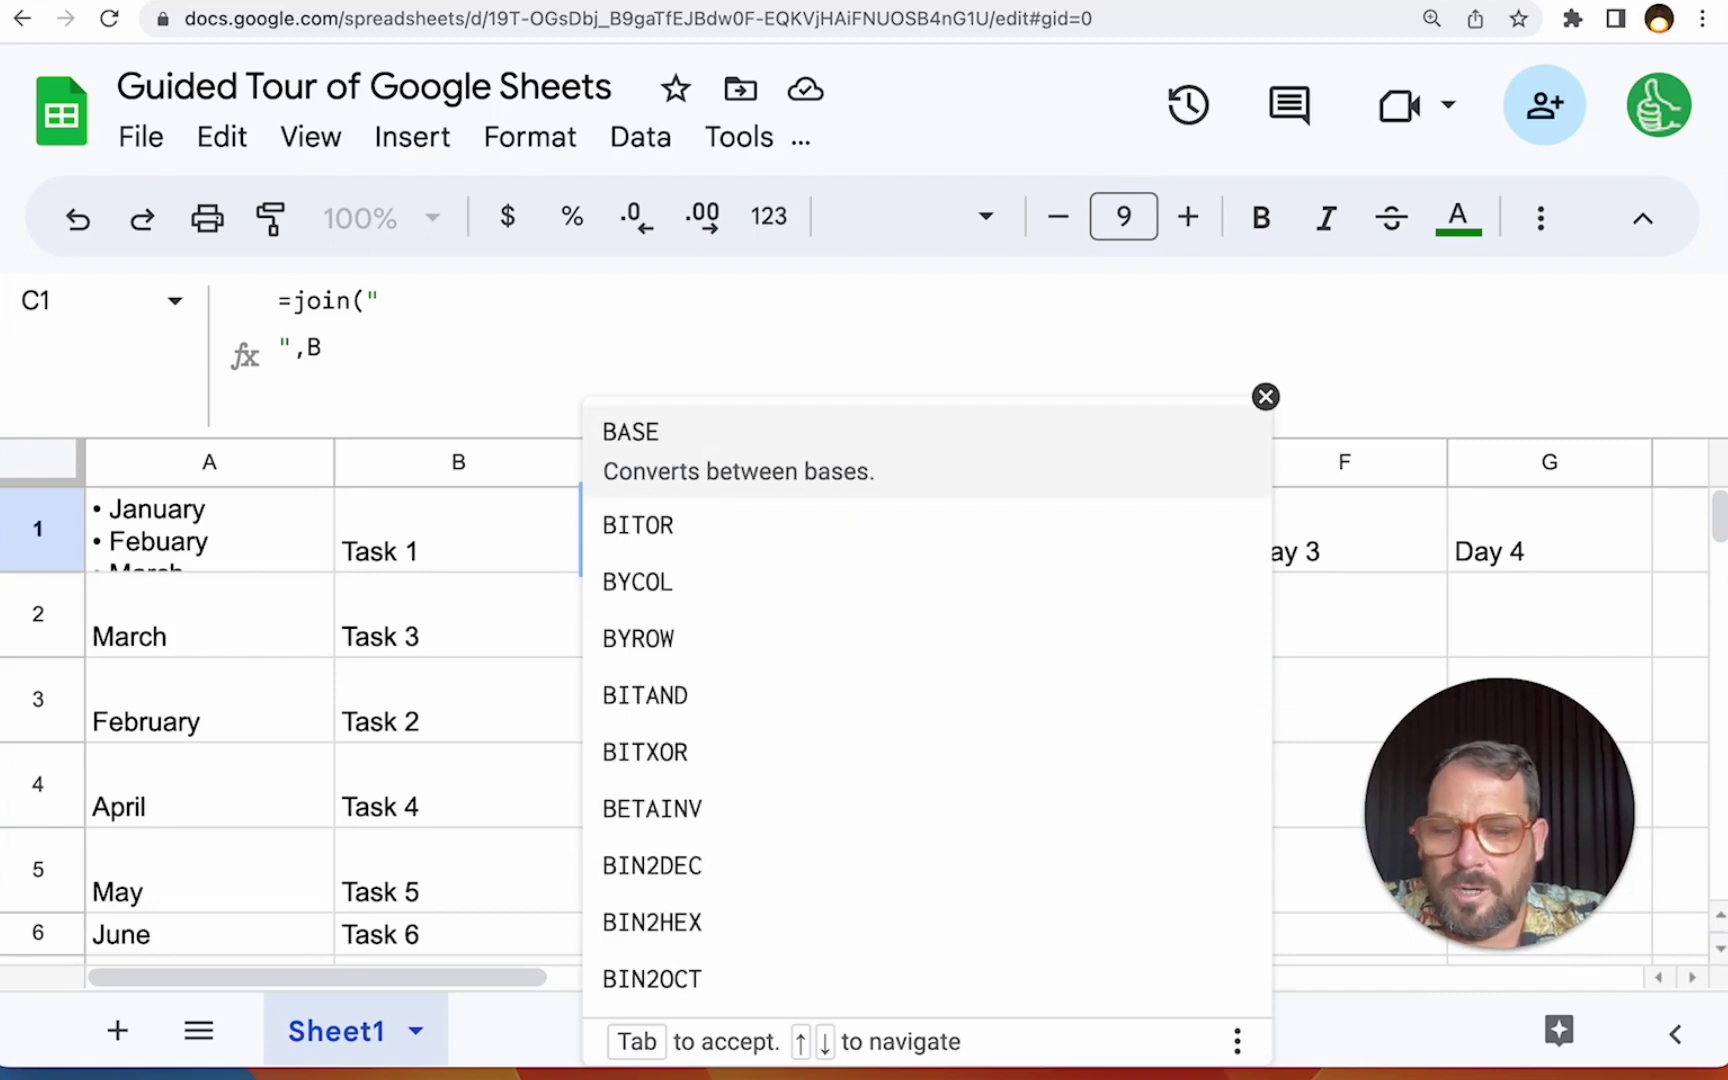
pyautogui.write('1:B')
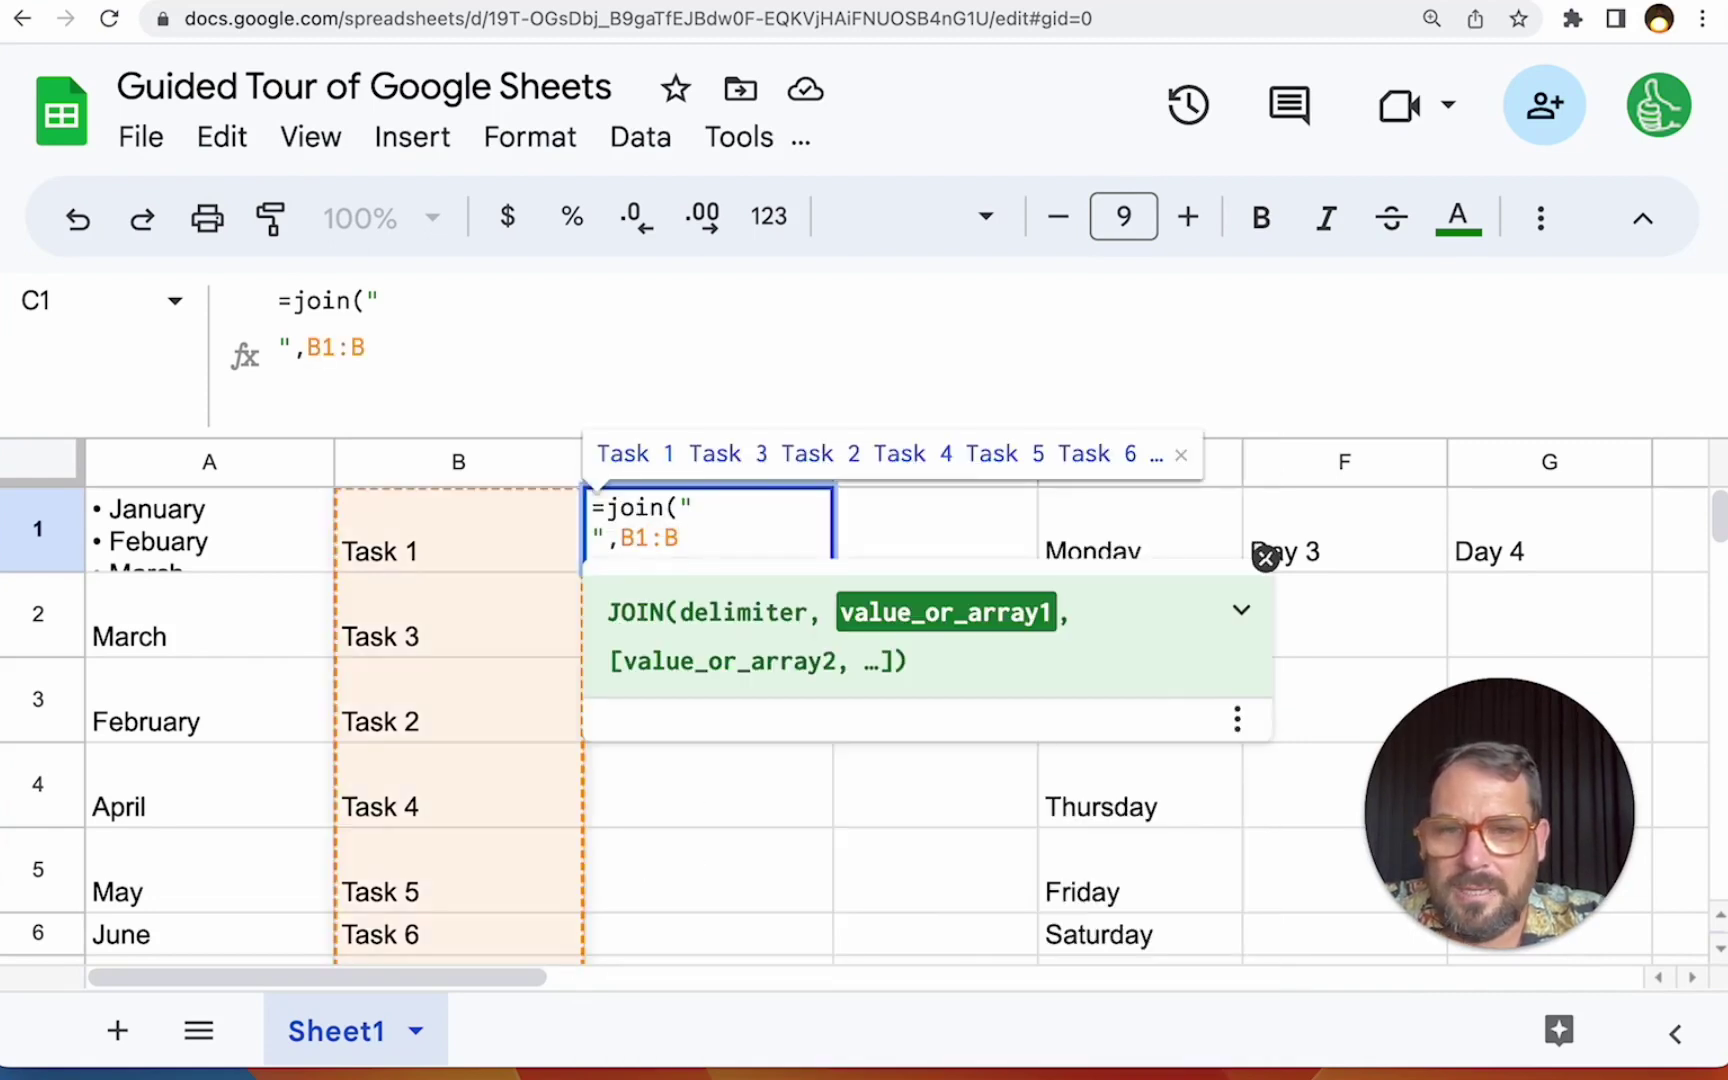
pyautogui.write('10')
pyautogui.press('BackSpace')
pyautogui.press('BackSpace')
pyautogui.write('5')
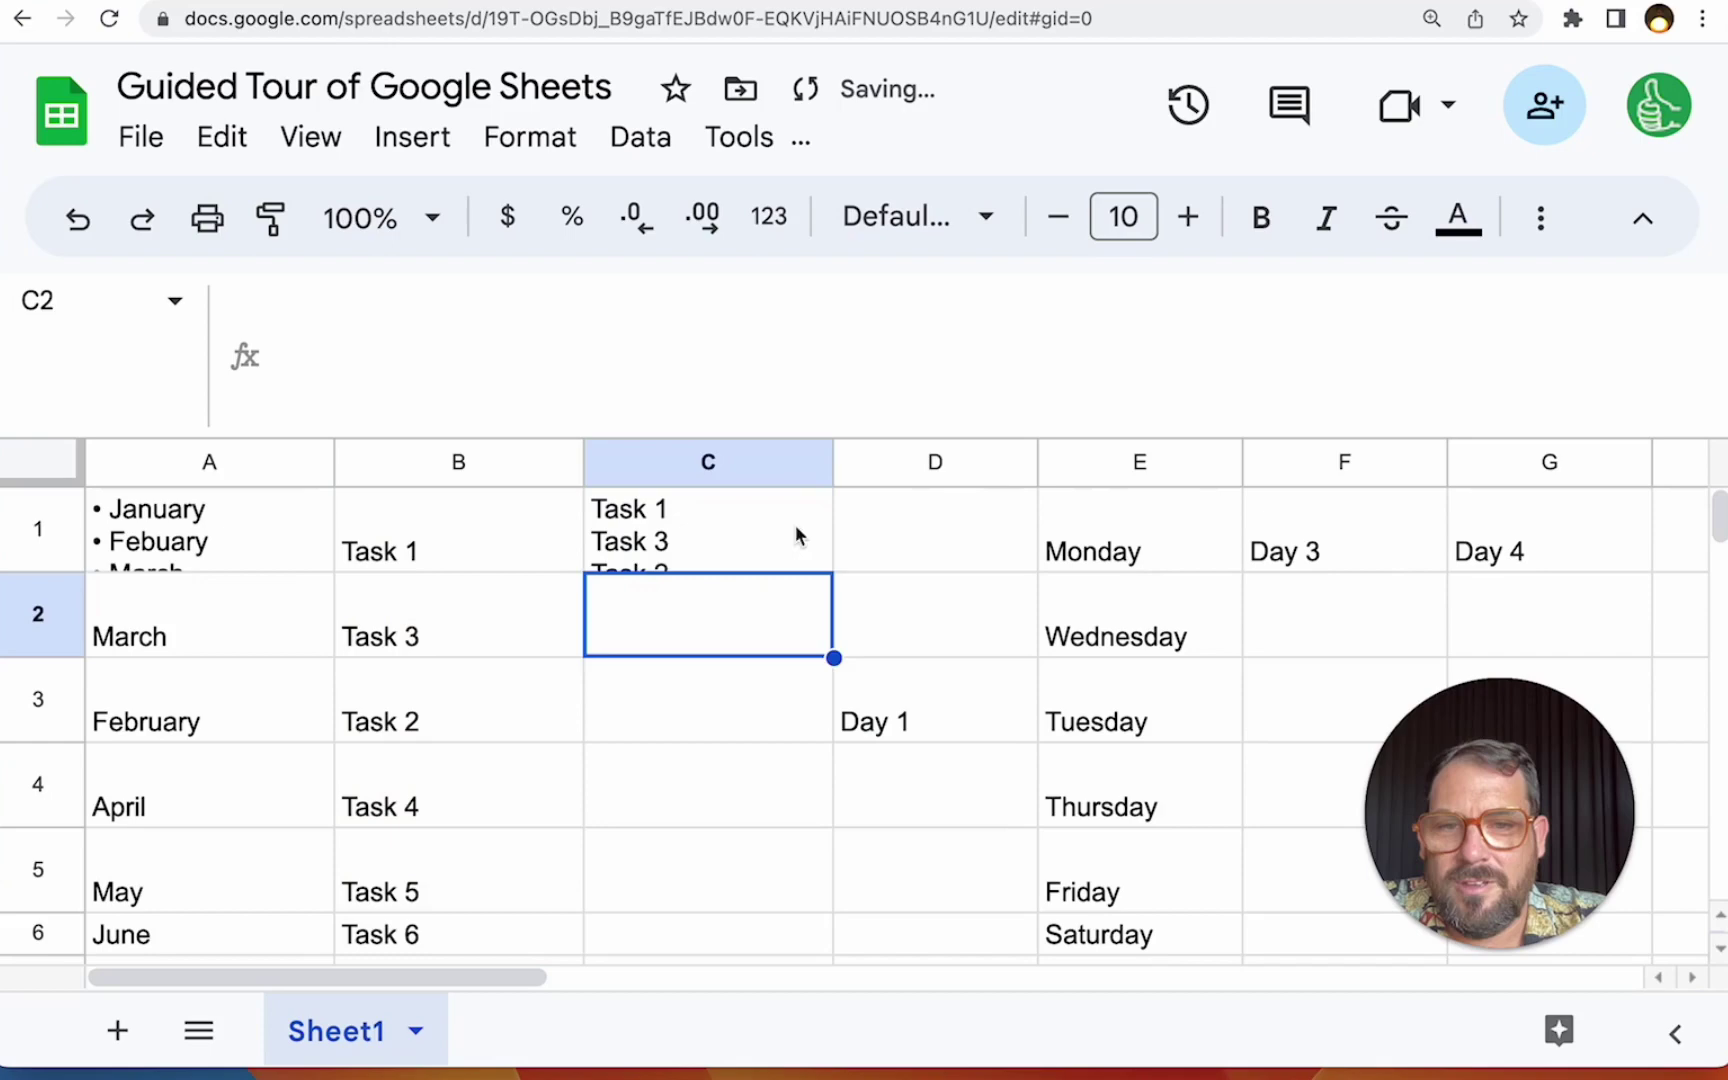
# Expand the formula bar to show both lines of C1's JOIN formula and edit it.
pyautogui.click(730, 530)
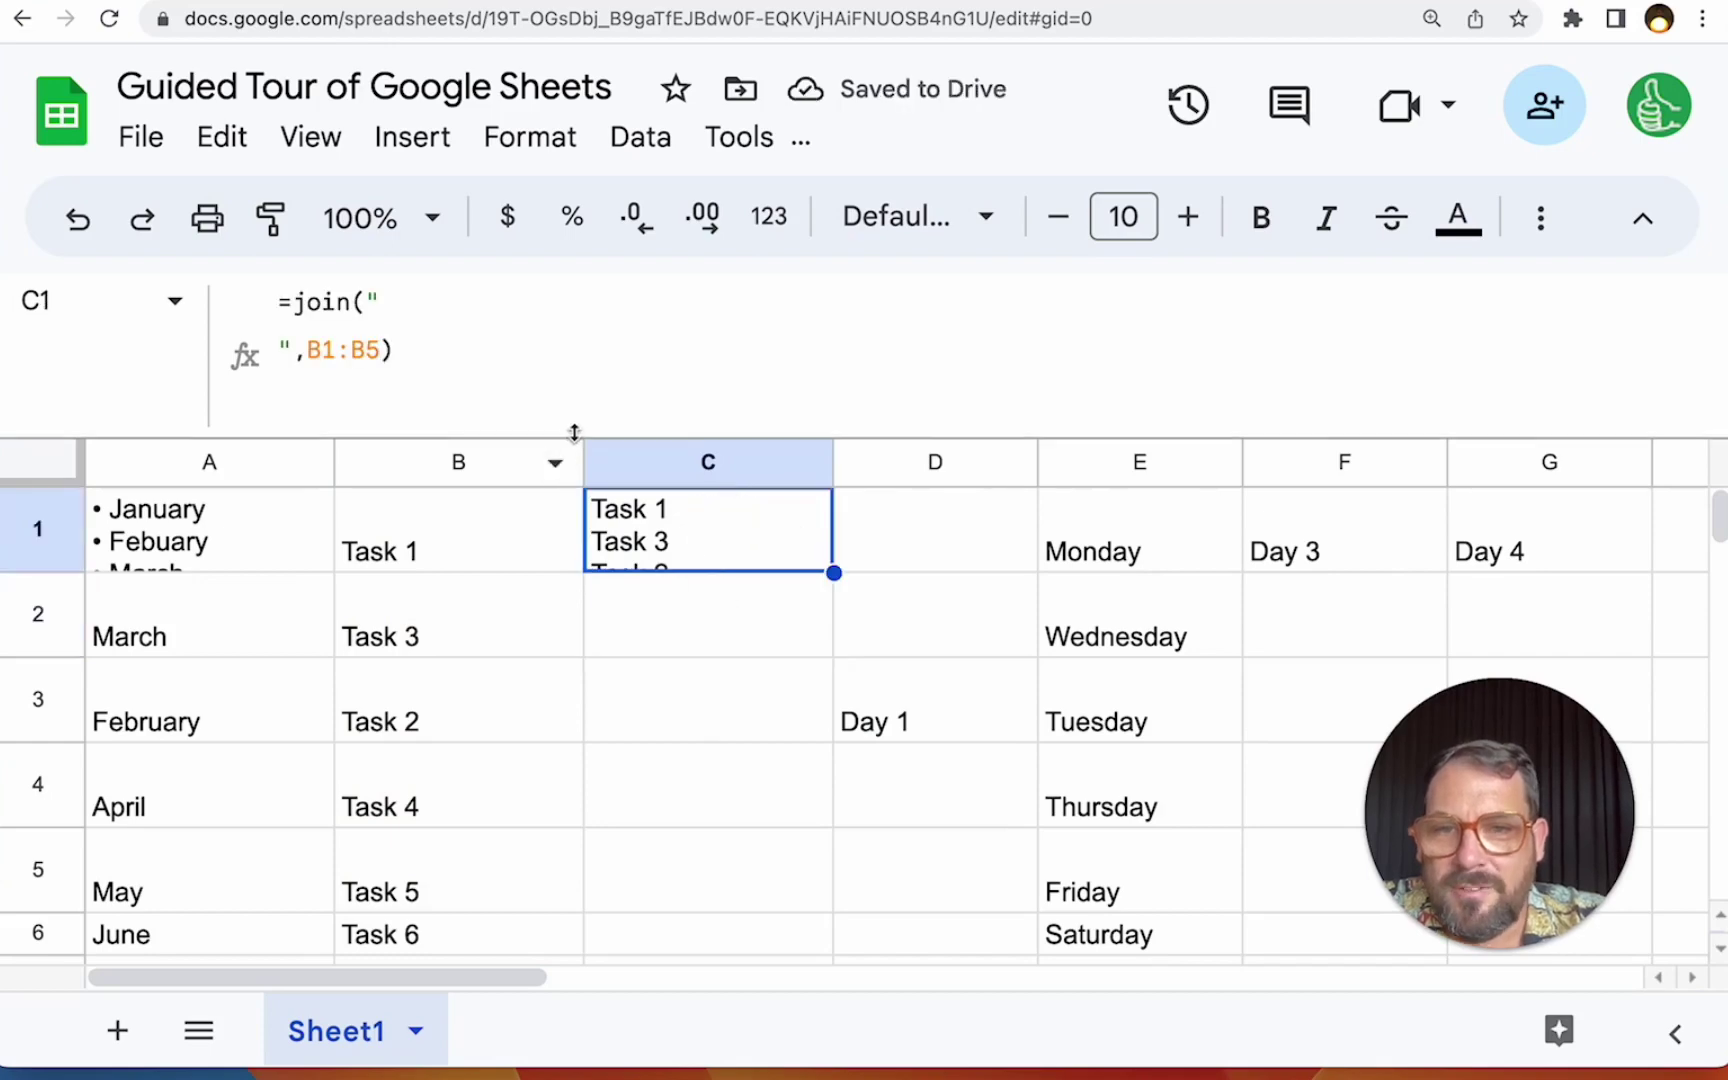
pyautogui.moveTo(574, 432); pyautogui.dragTo(579, 301)
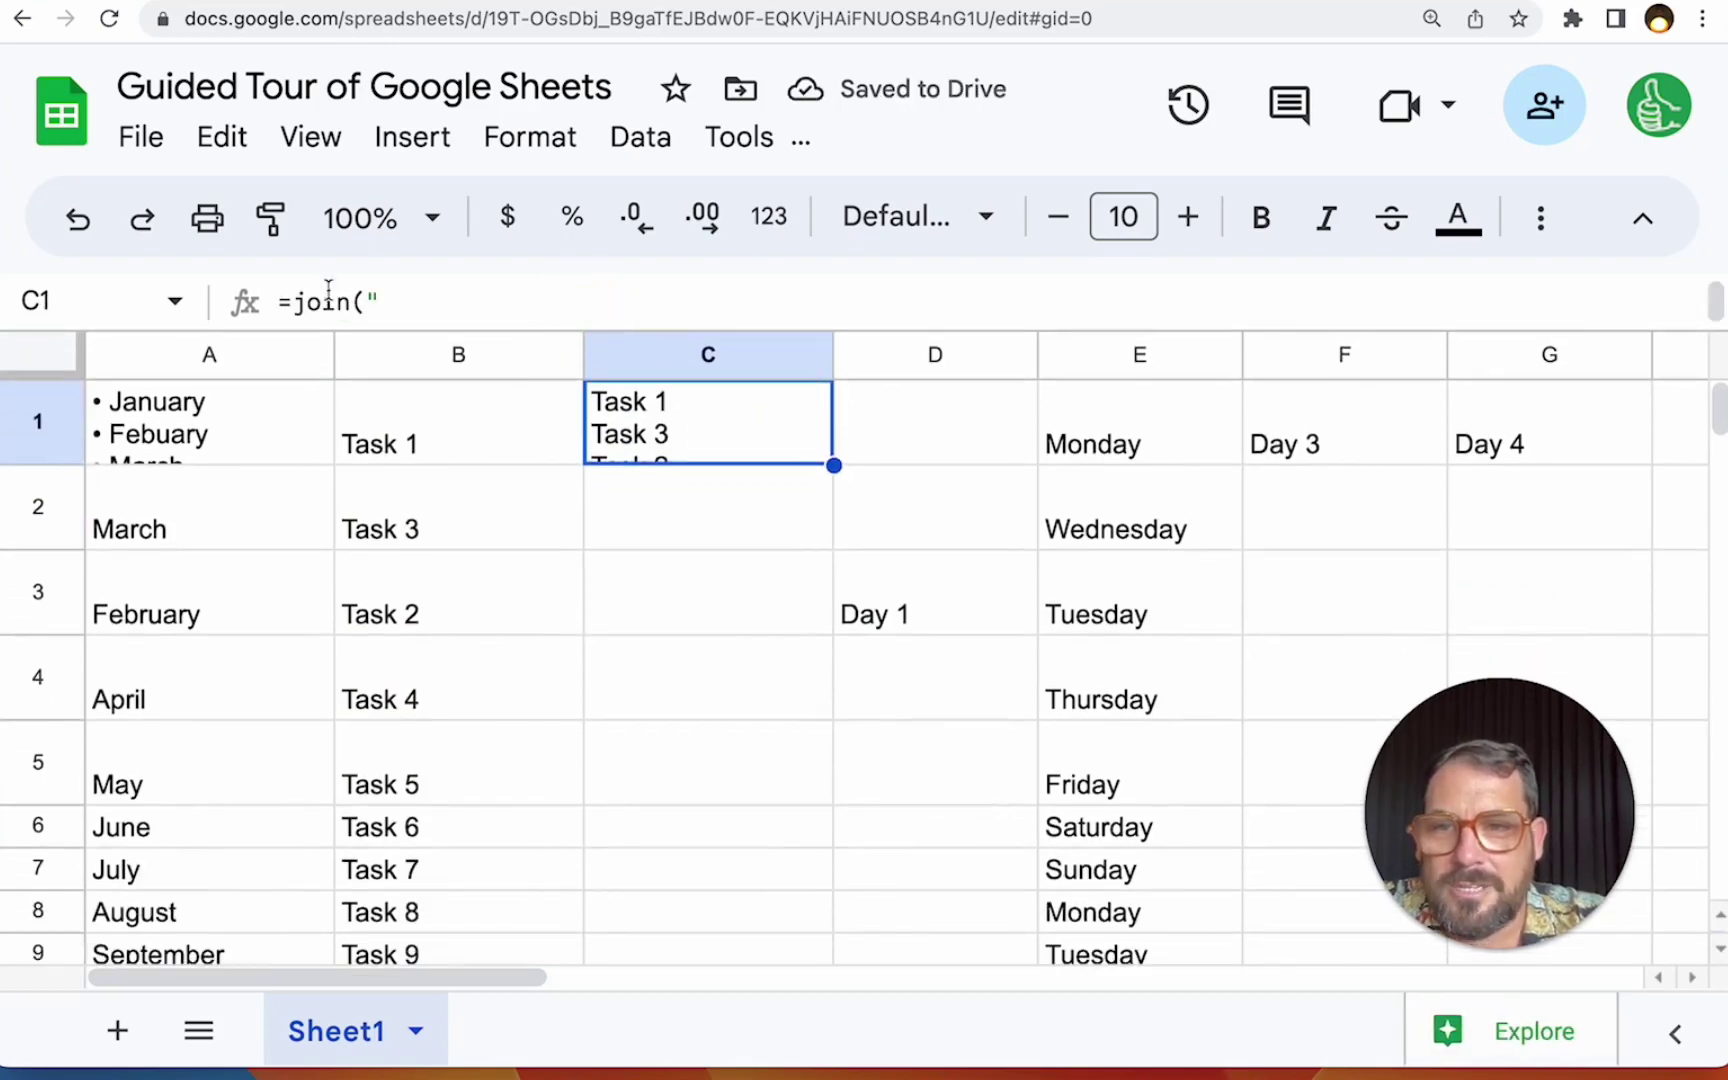
pyautogui.click(413, 301)
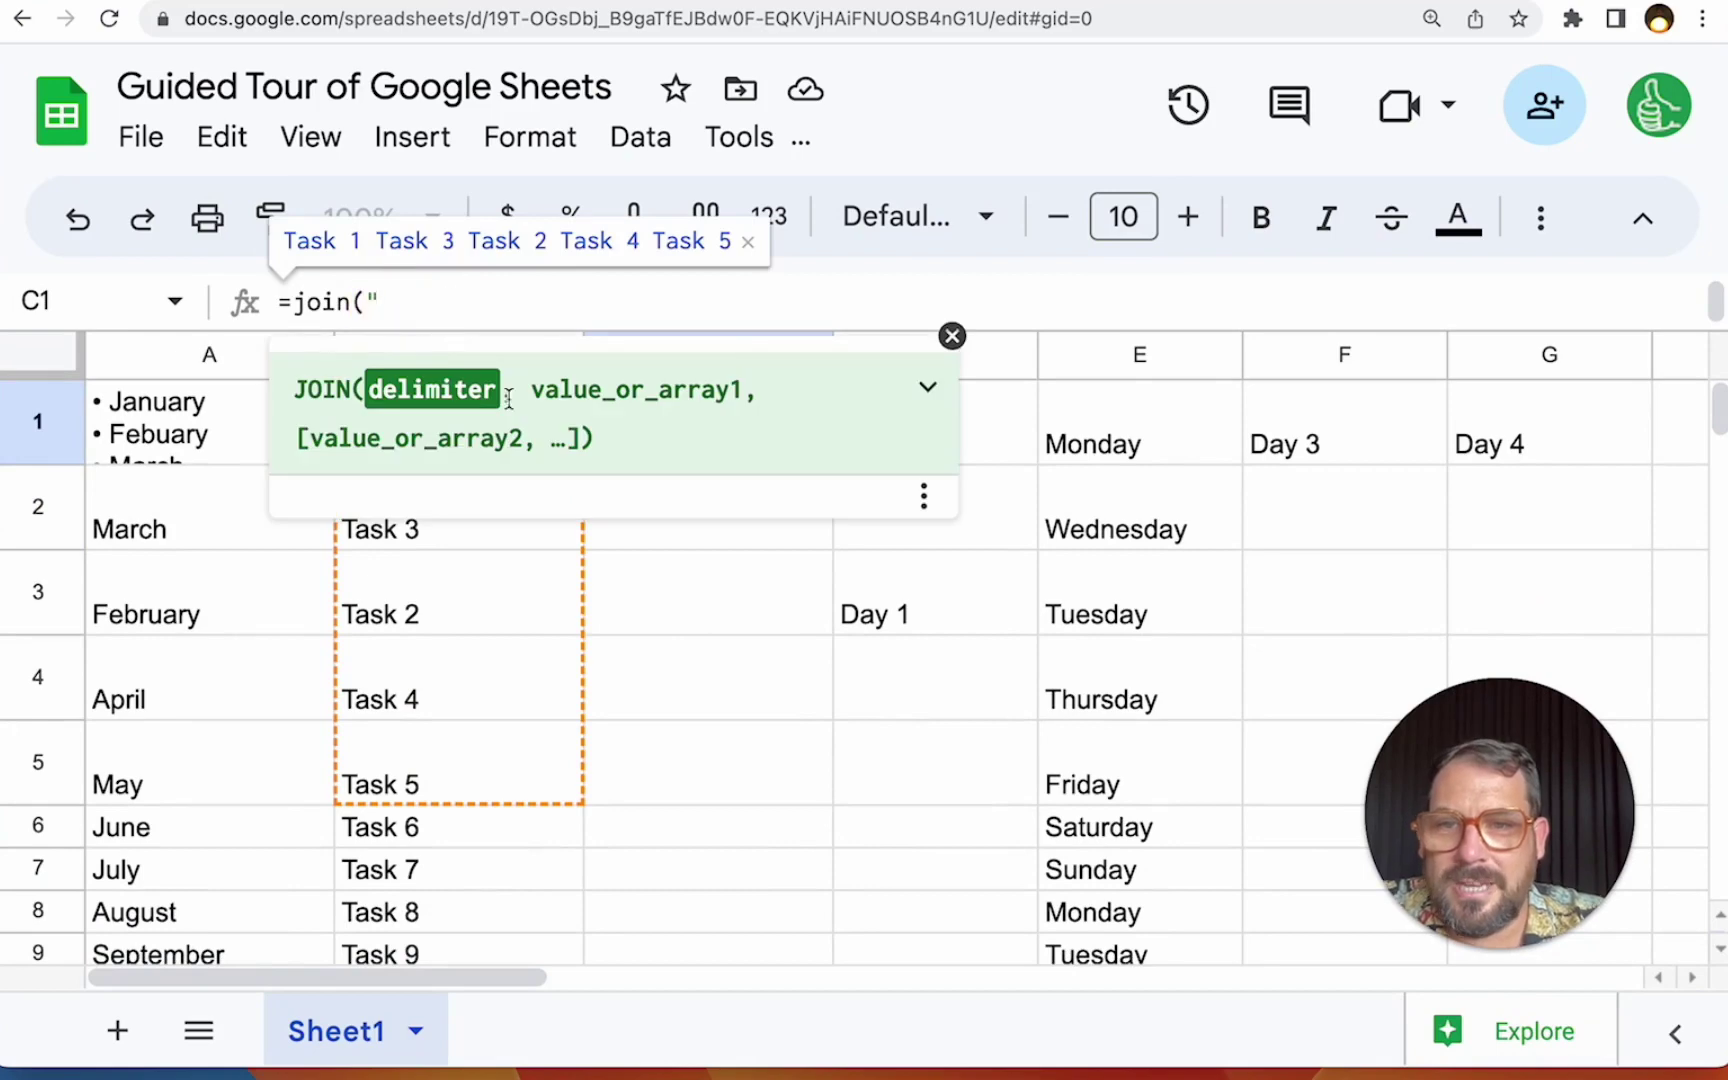
pyautogui.click(716, 422)
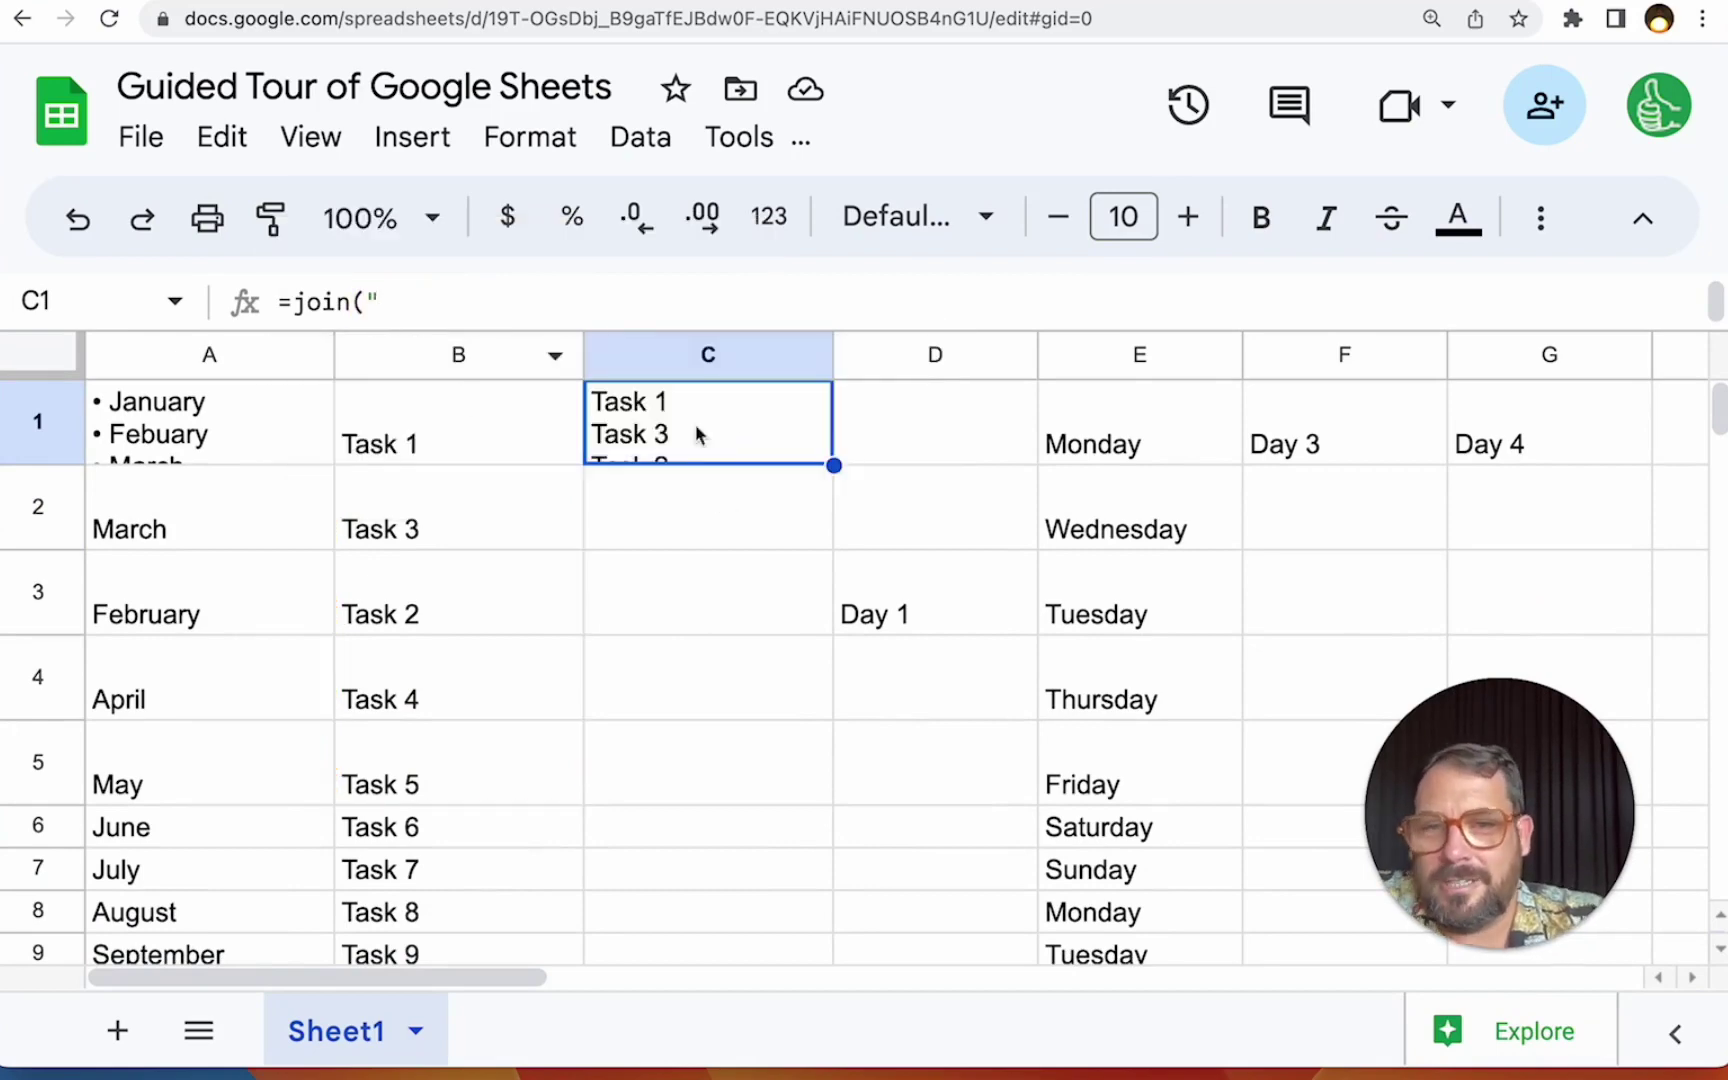
pyautogui.moveTo(617, 331); pyautogui.dragTo(605, 448)
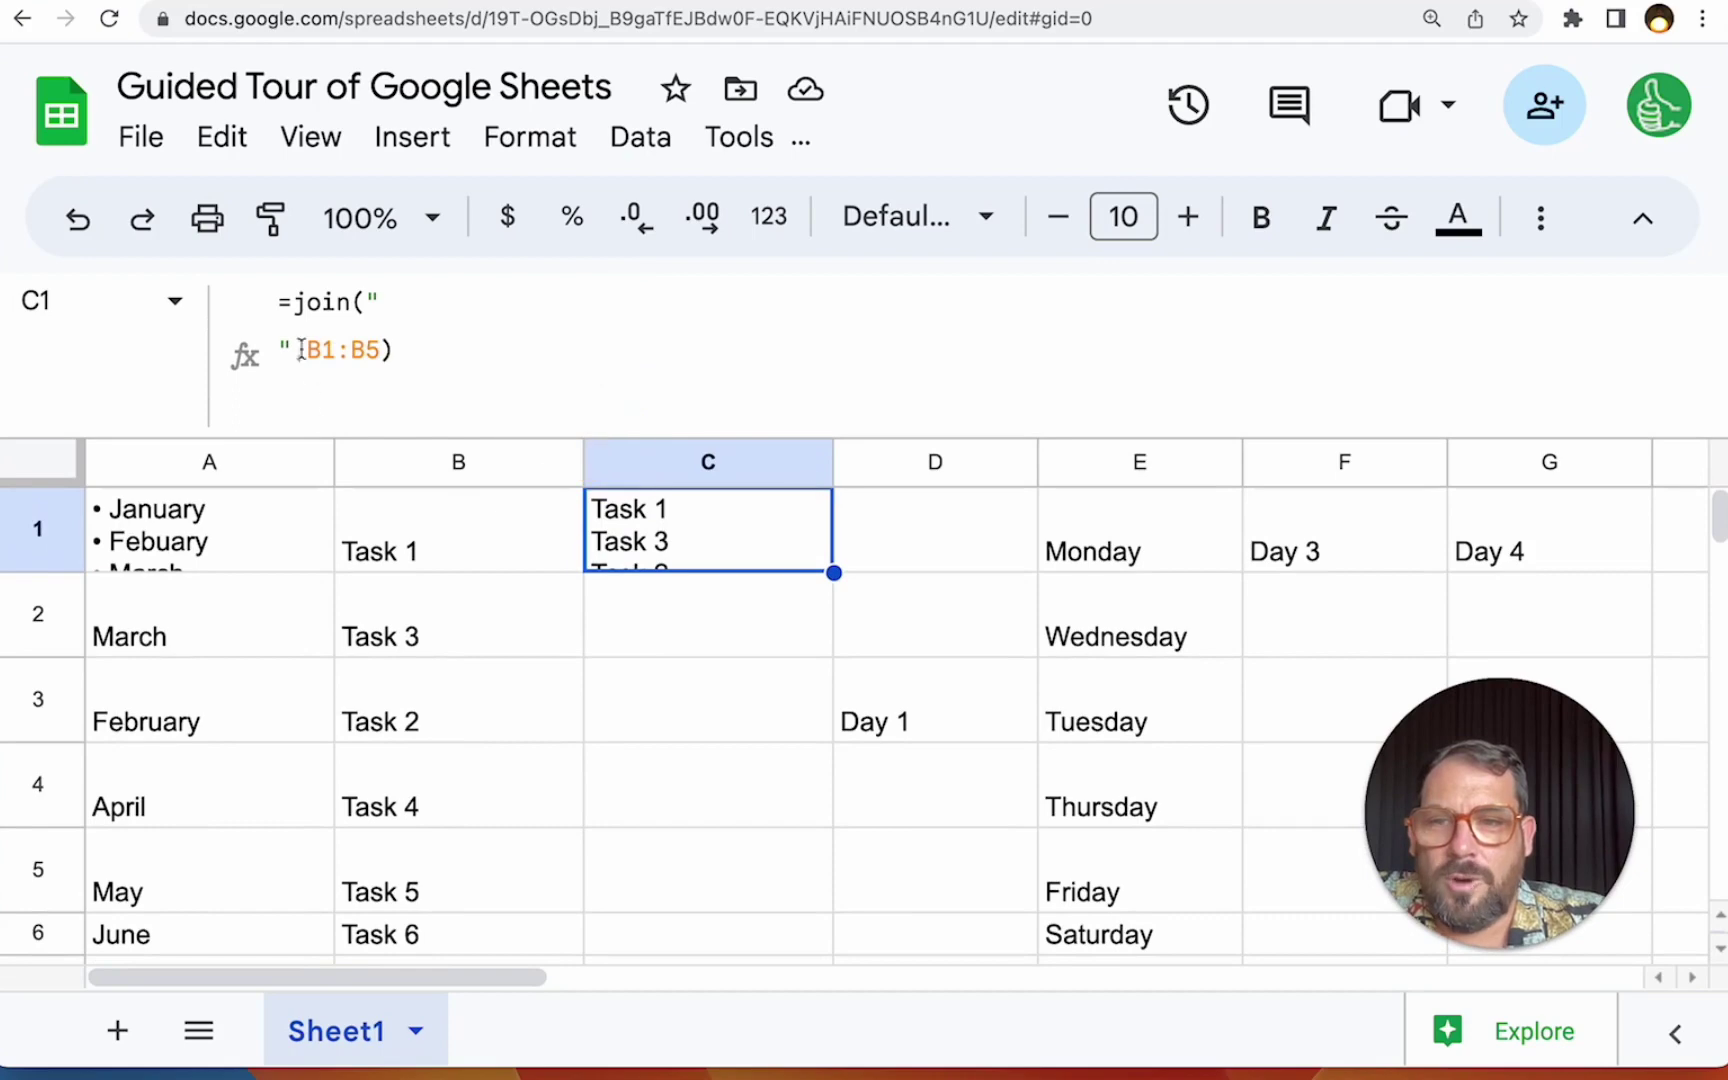
pyautogui.click(419, 362)
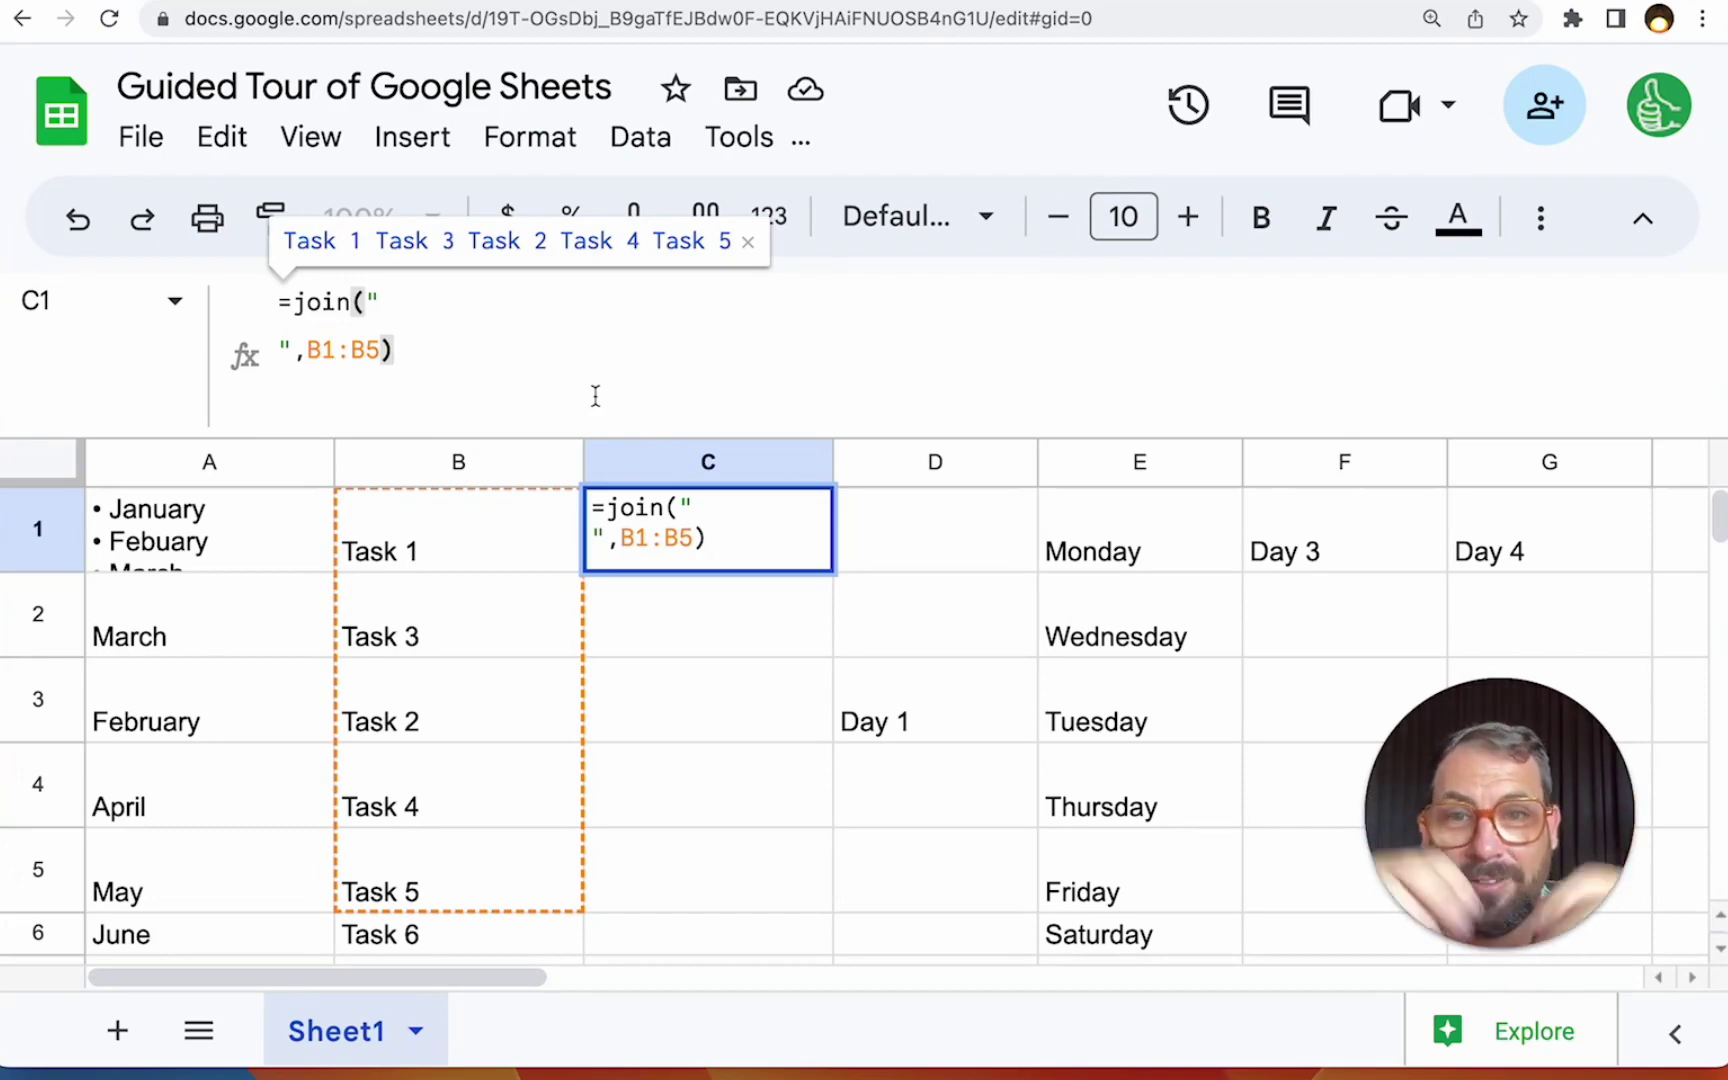
# Shrink the formula bar to one line and exit editing so C1 shows joined tasks.
pyautogui.press('Escape')
pyautogui.click(405, 355)
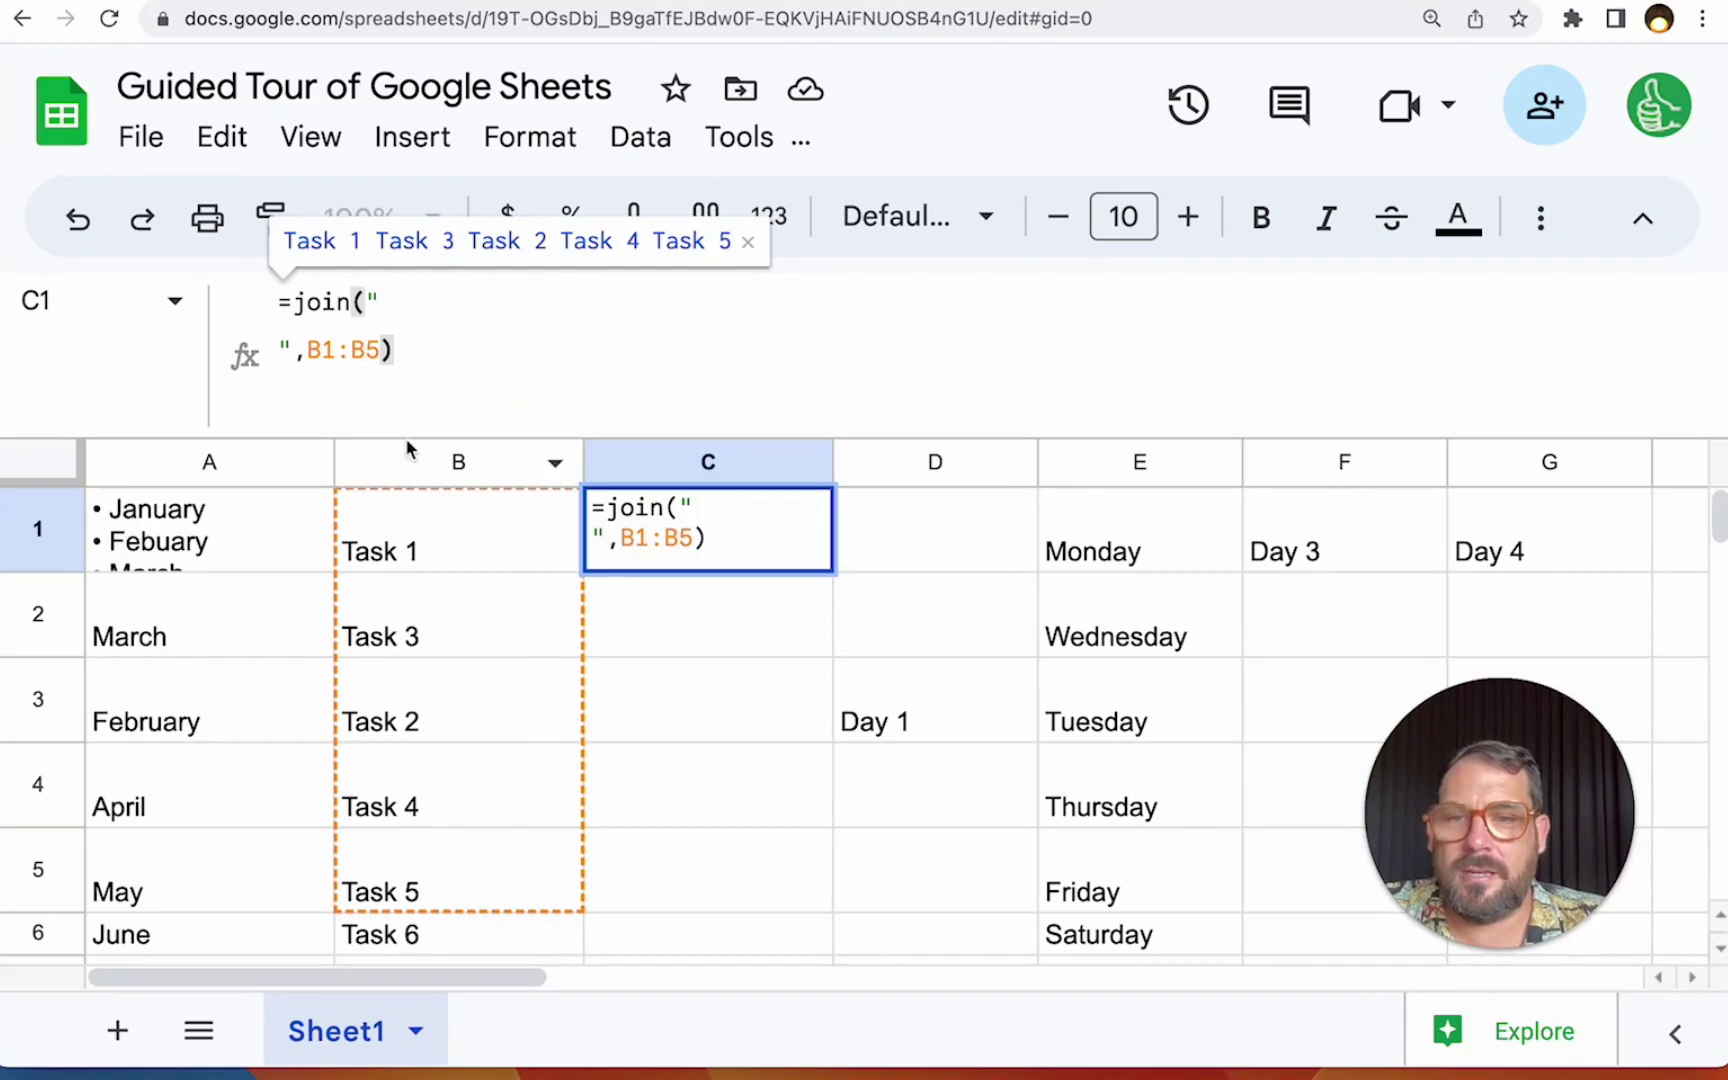
pyautogui.moveTo(407, 450); pyautogui.dragTo(432, 346)
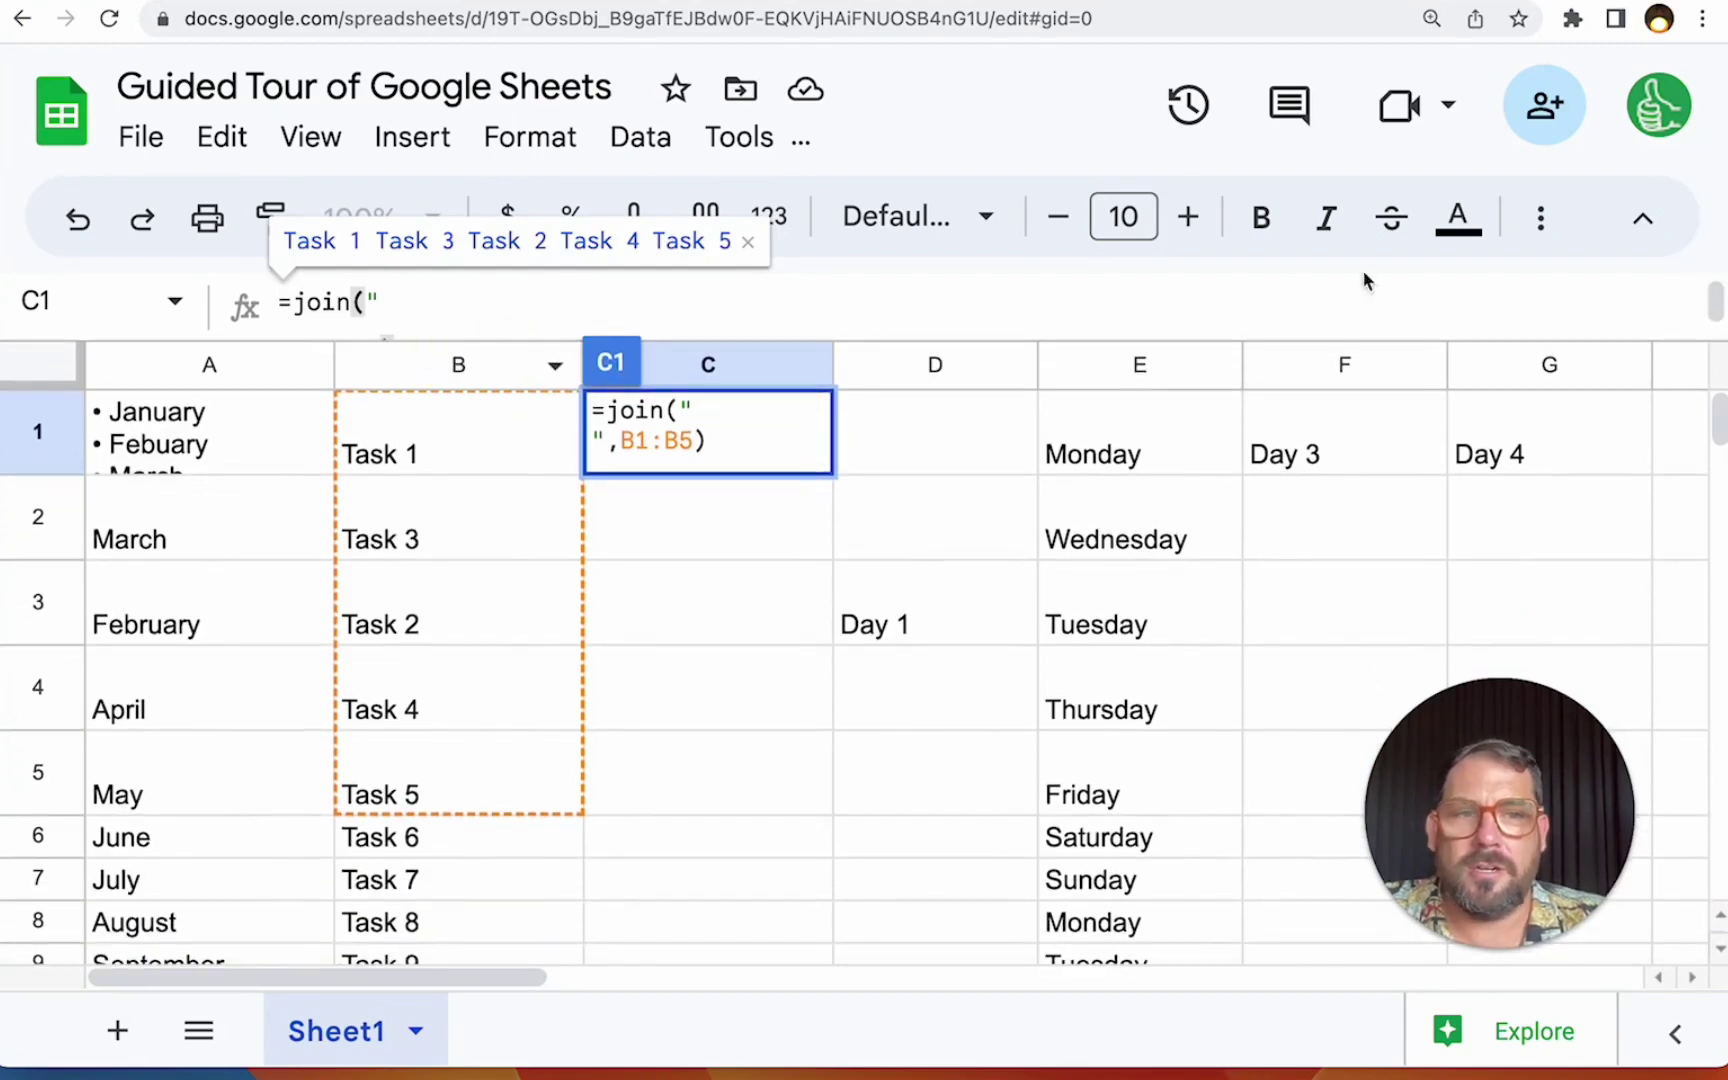
pyautogui.press('Escape')
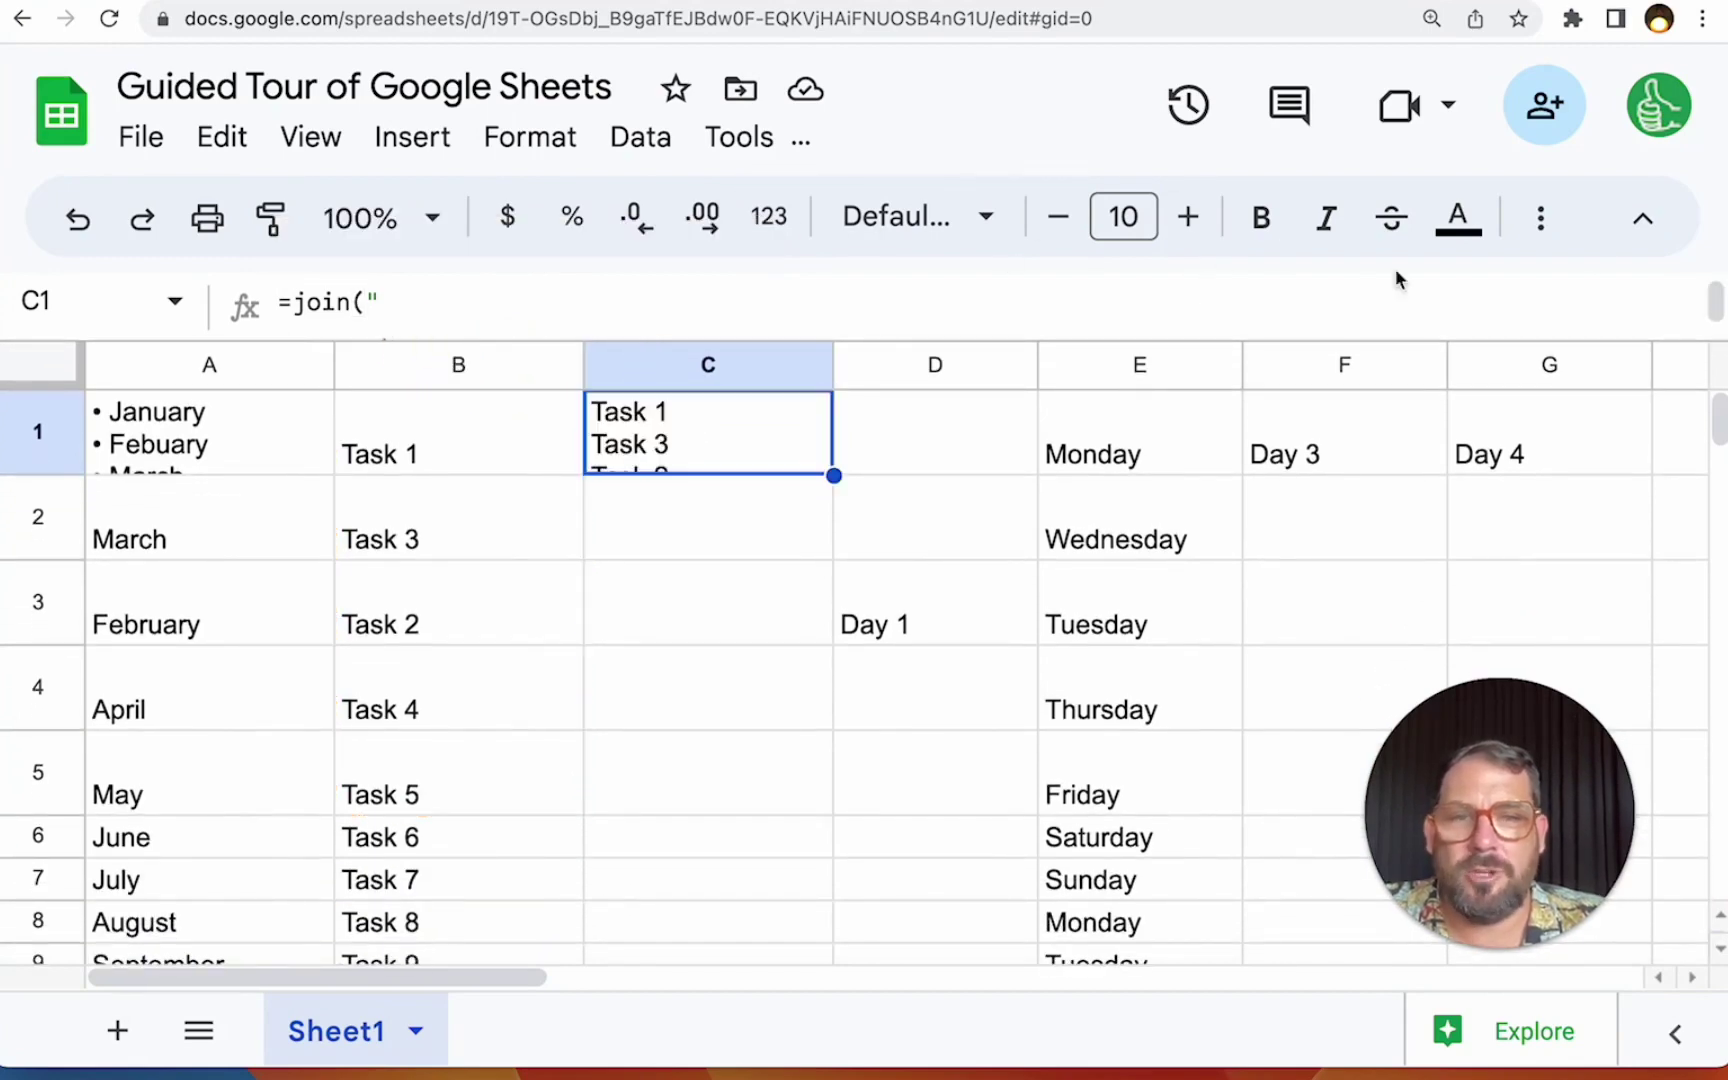
# Hide and restore the title and menus twice with the chevron.
pyautogui.click(1644, 226)
pyautogui.click(1650, 102)
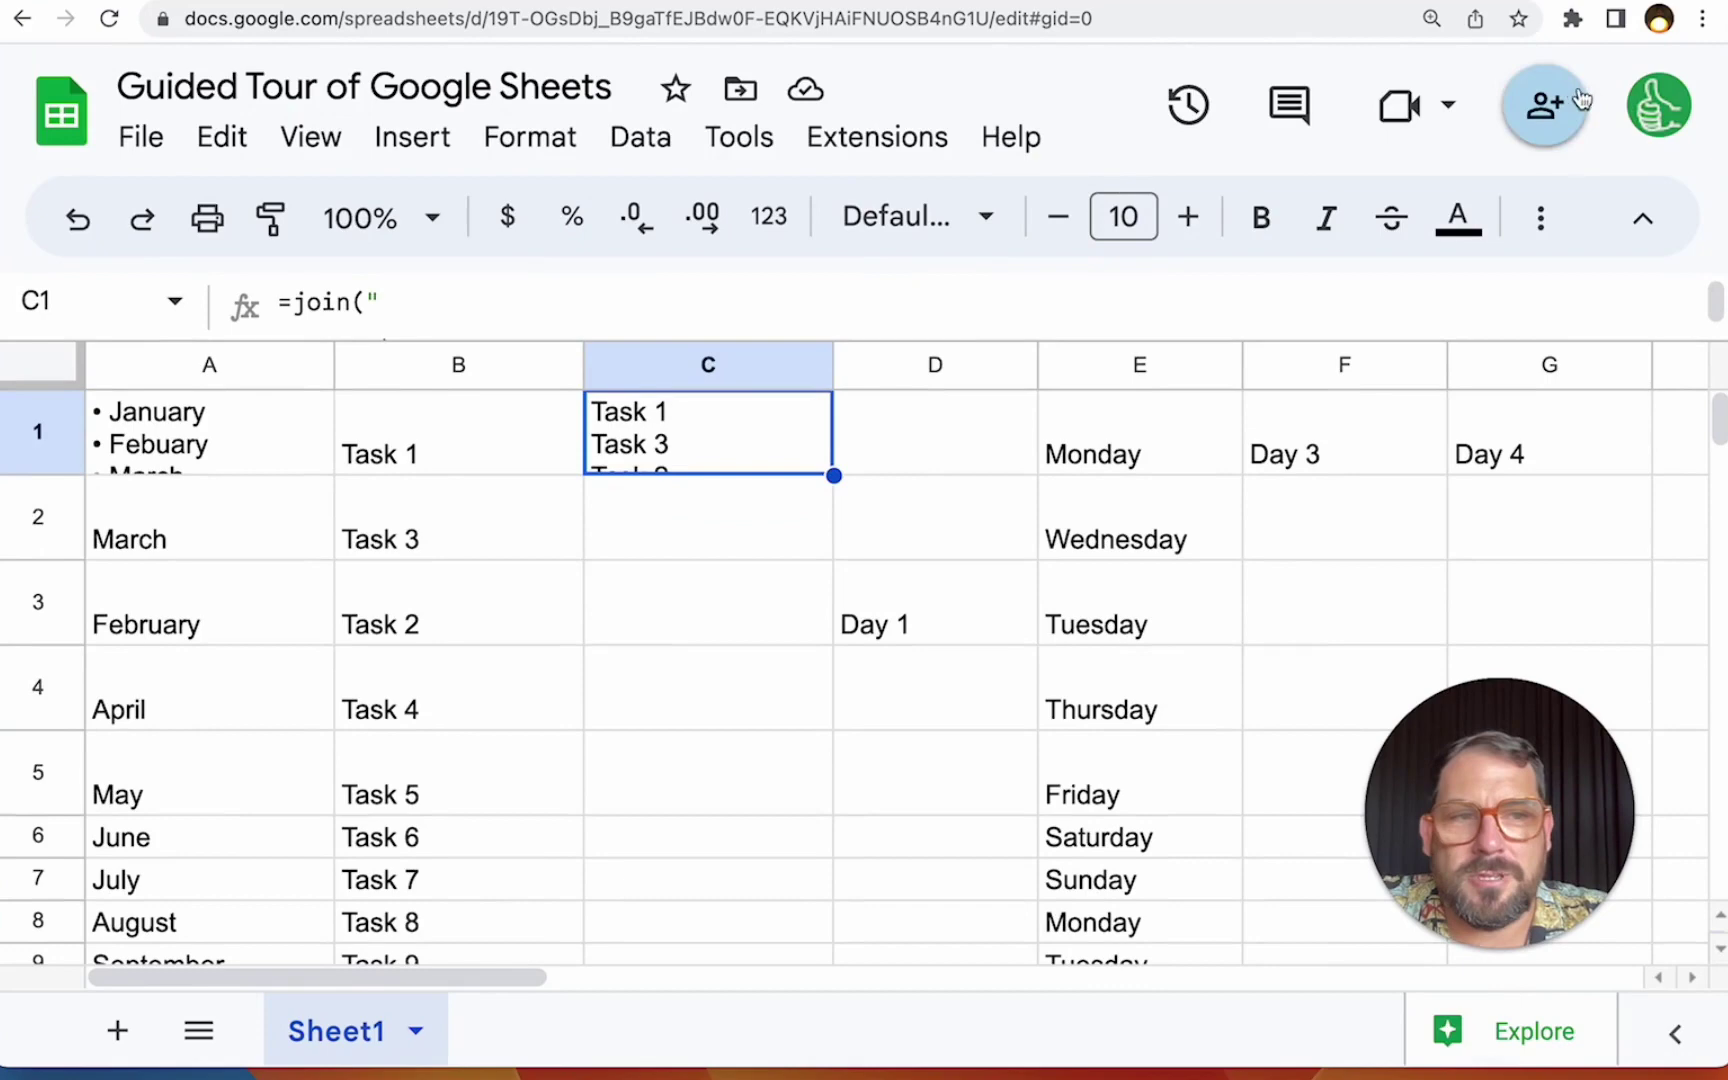
pyautogui.click(1648, 228)
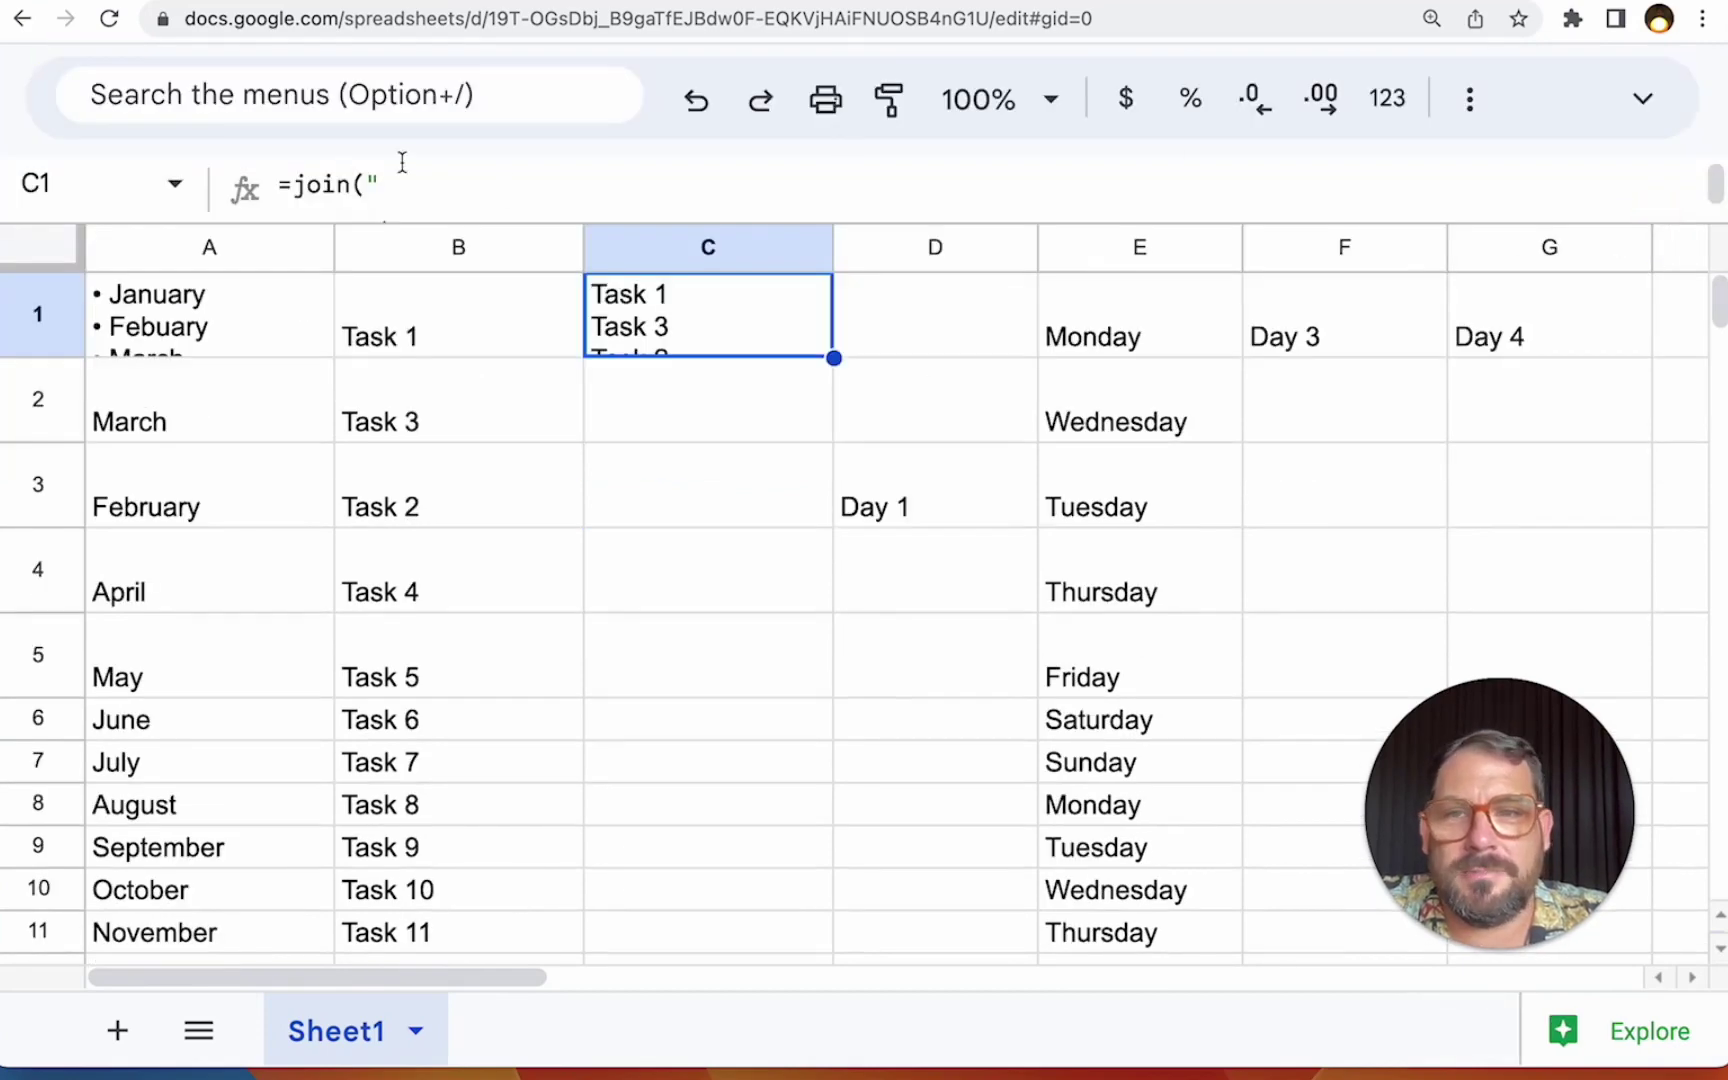
pyautogui.click(1645, 100)
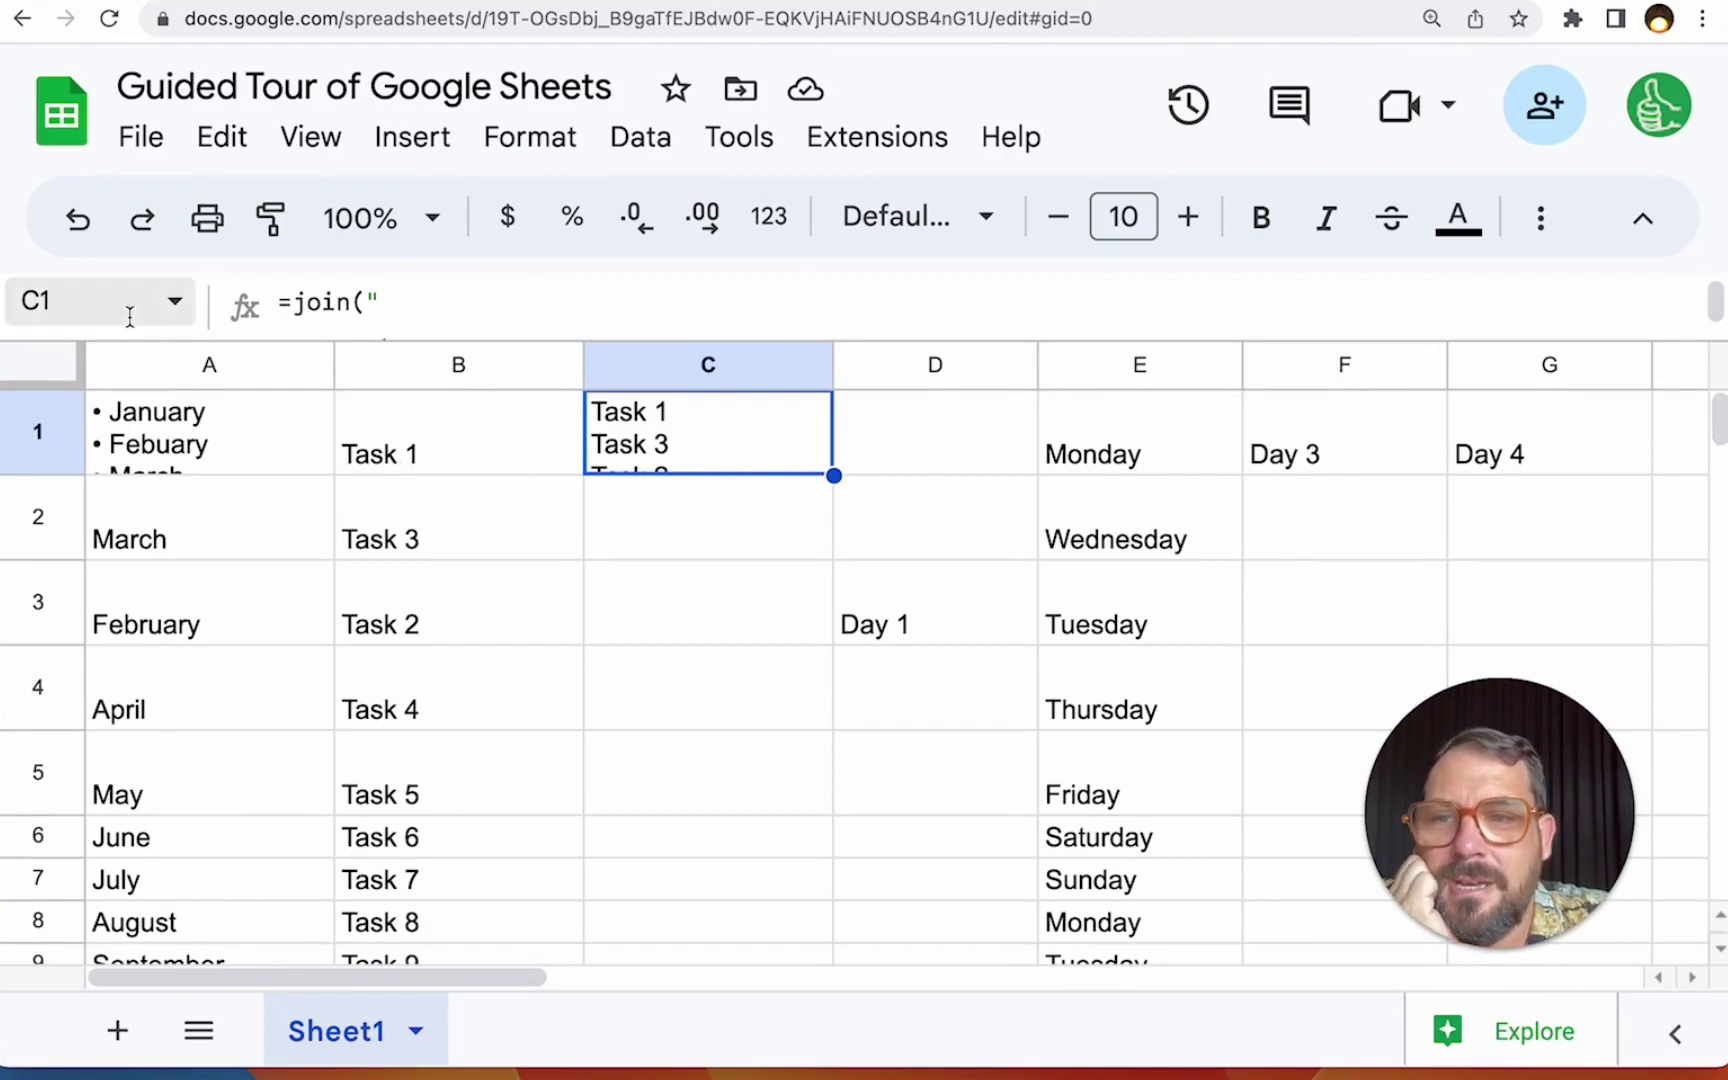
# Name A1:C1 'alltheabove' in the Name box after the spaced name is rejected.
pyautogui.moveTo(216, 410); pyautogui.dragTo(714, 440)
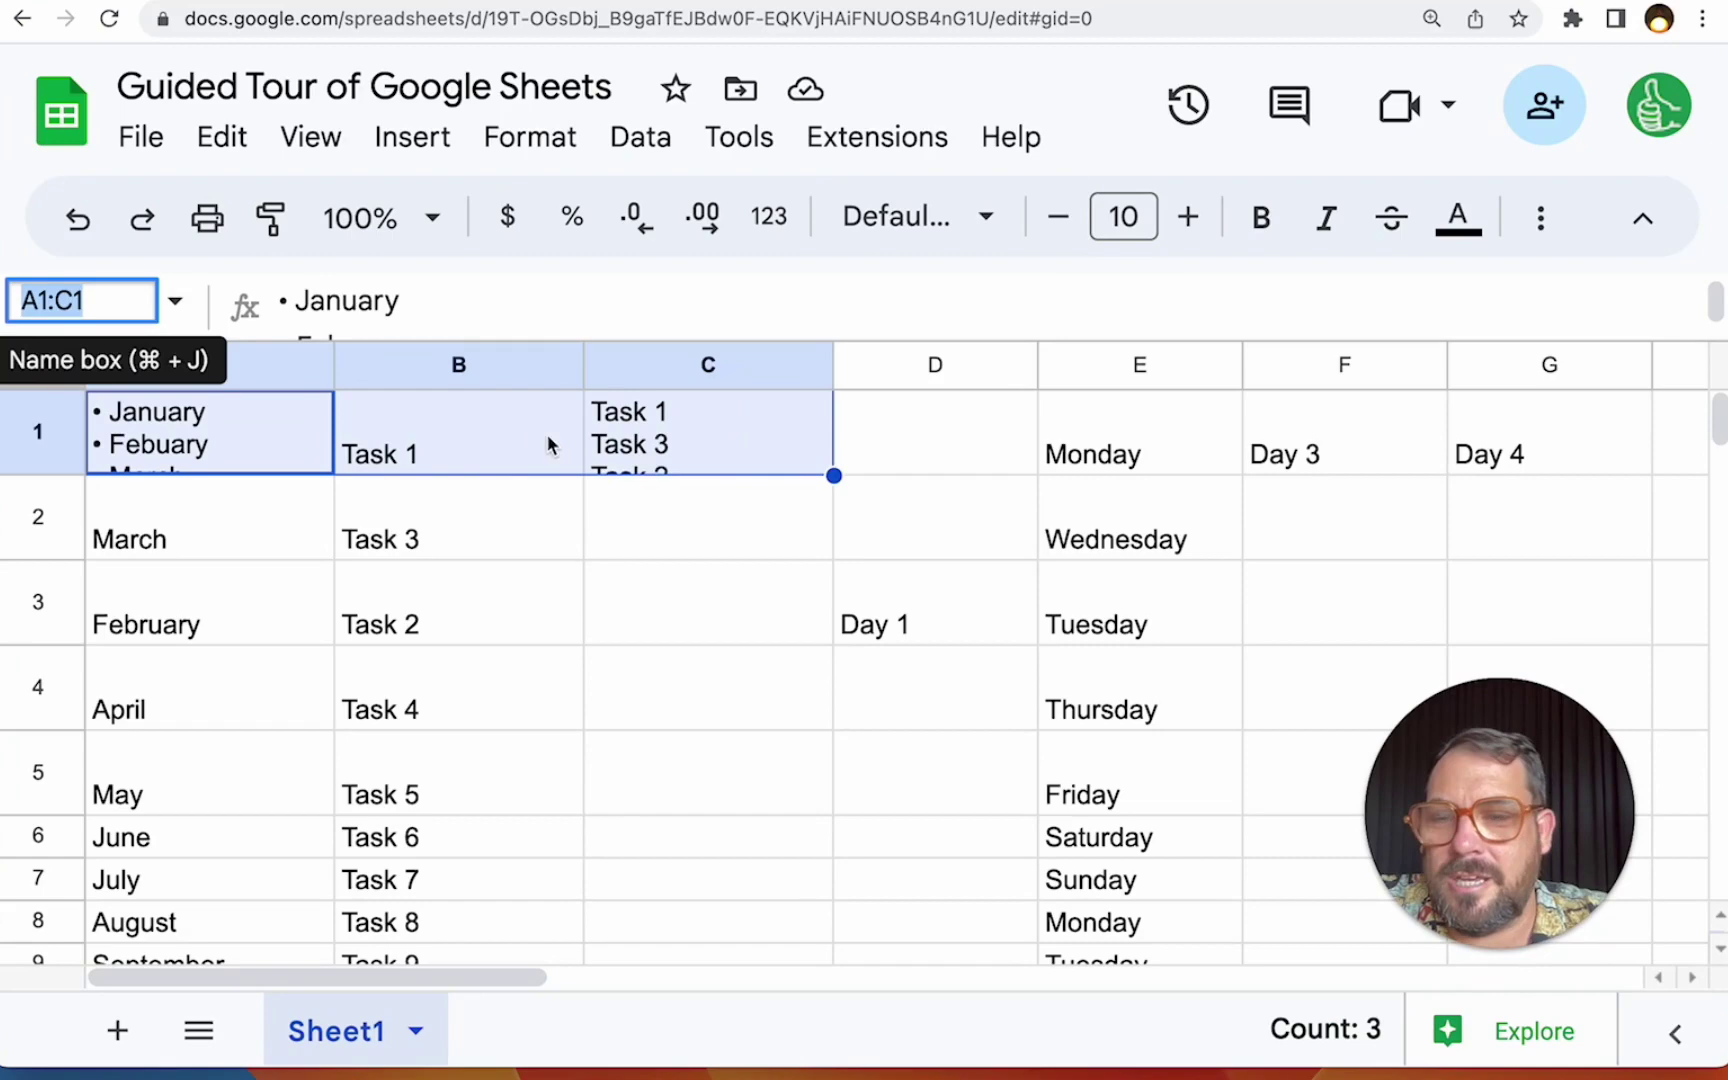
pyautogui.click(138, 291)
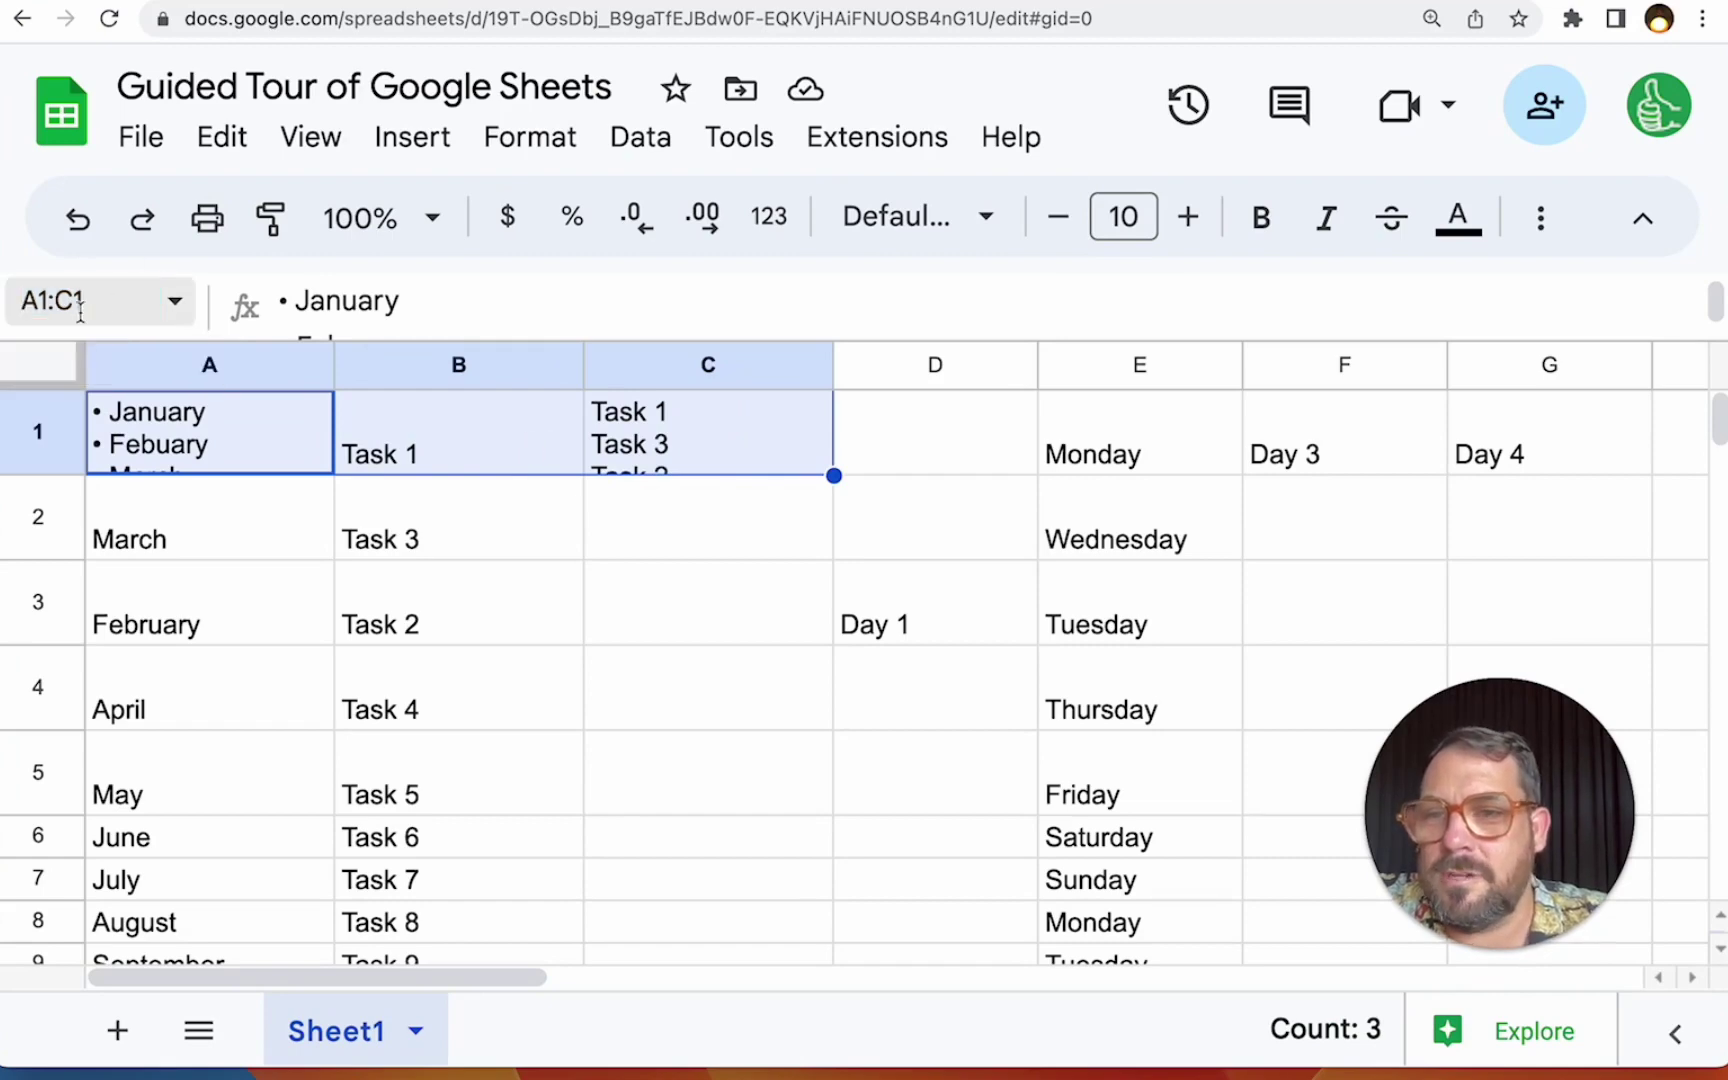
pyautogui.click(90, 305)
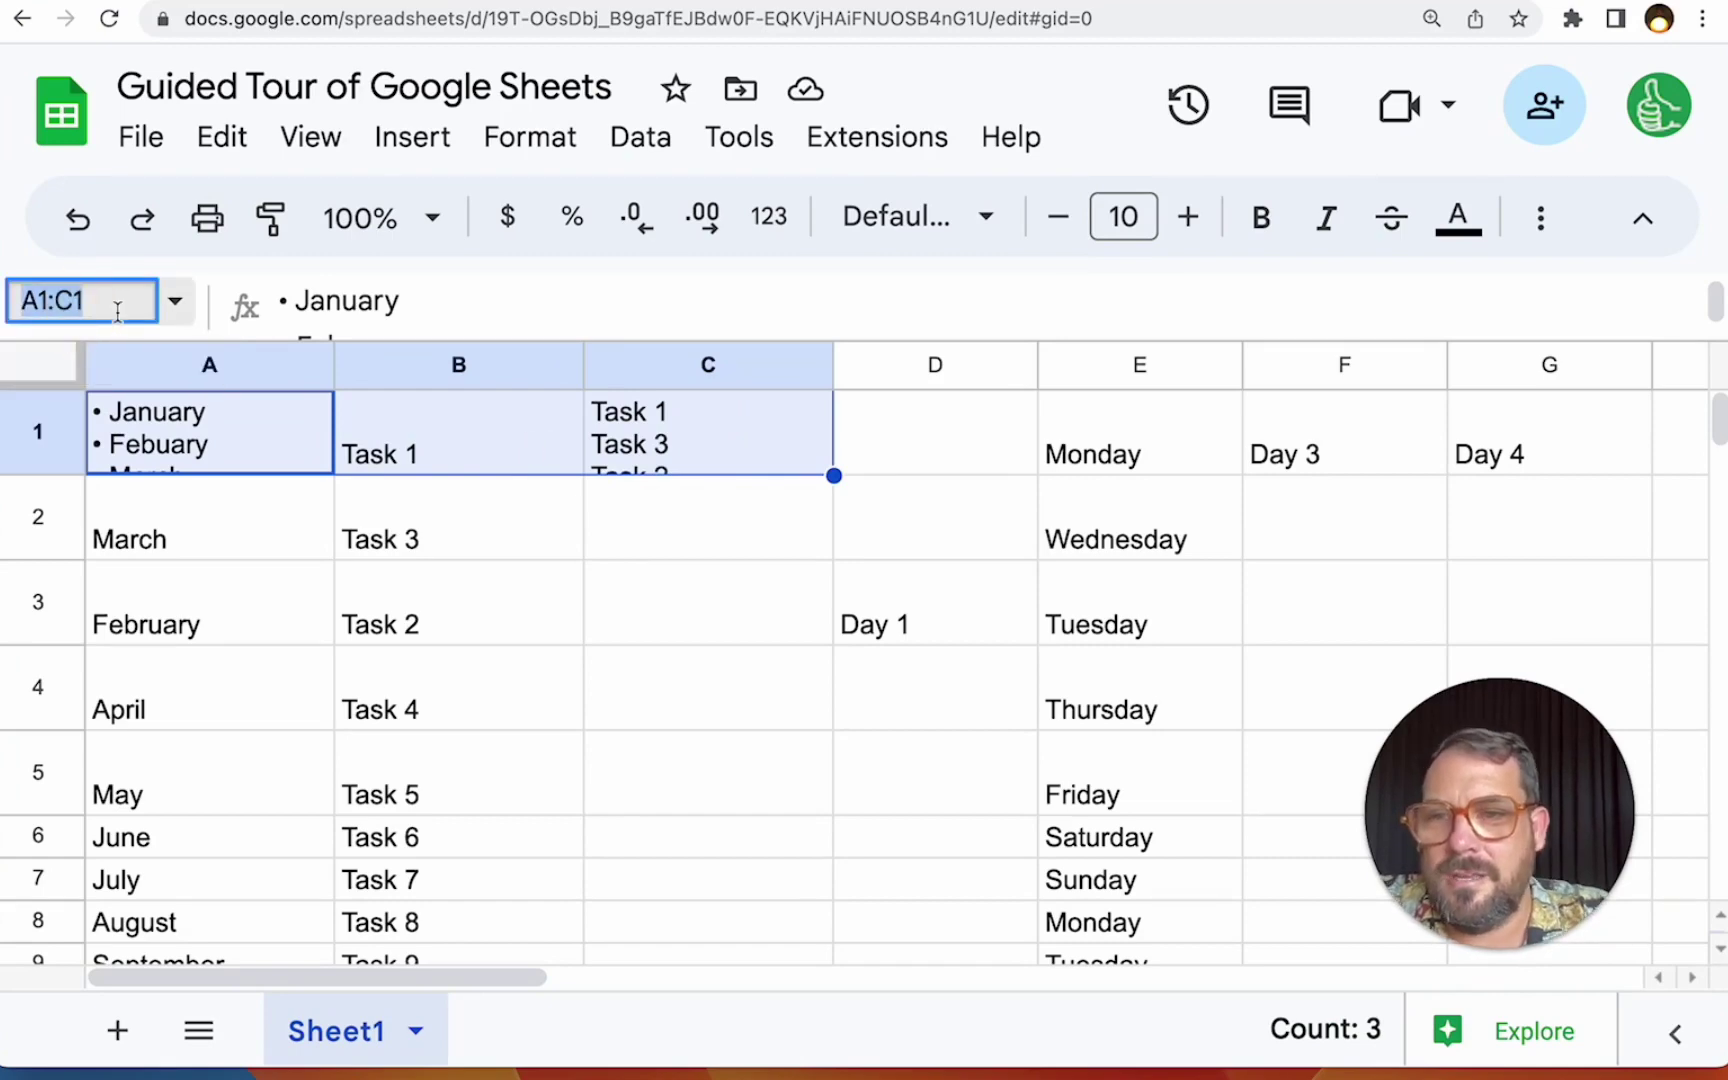
pyautogui.write('all')
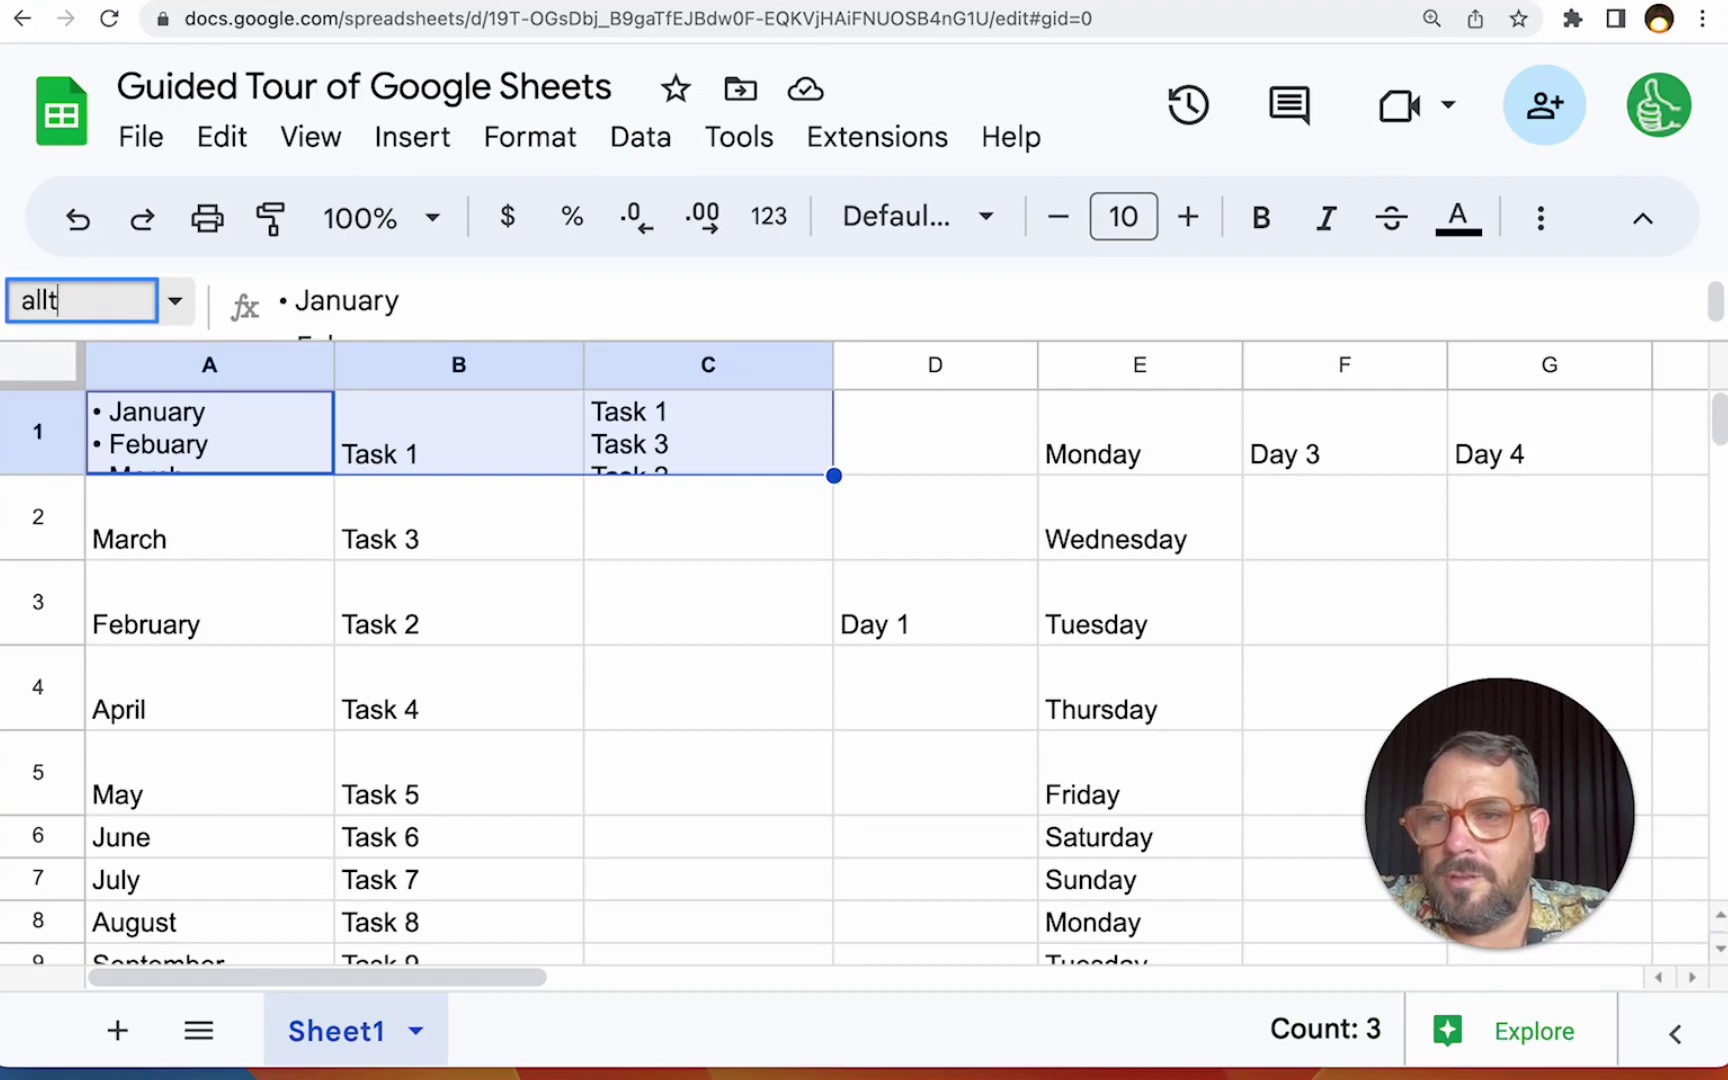
pyautogui.write(' the above')
pyautogui.press('Return')
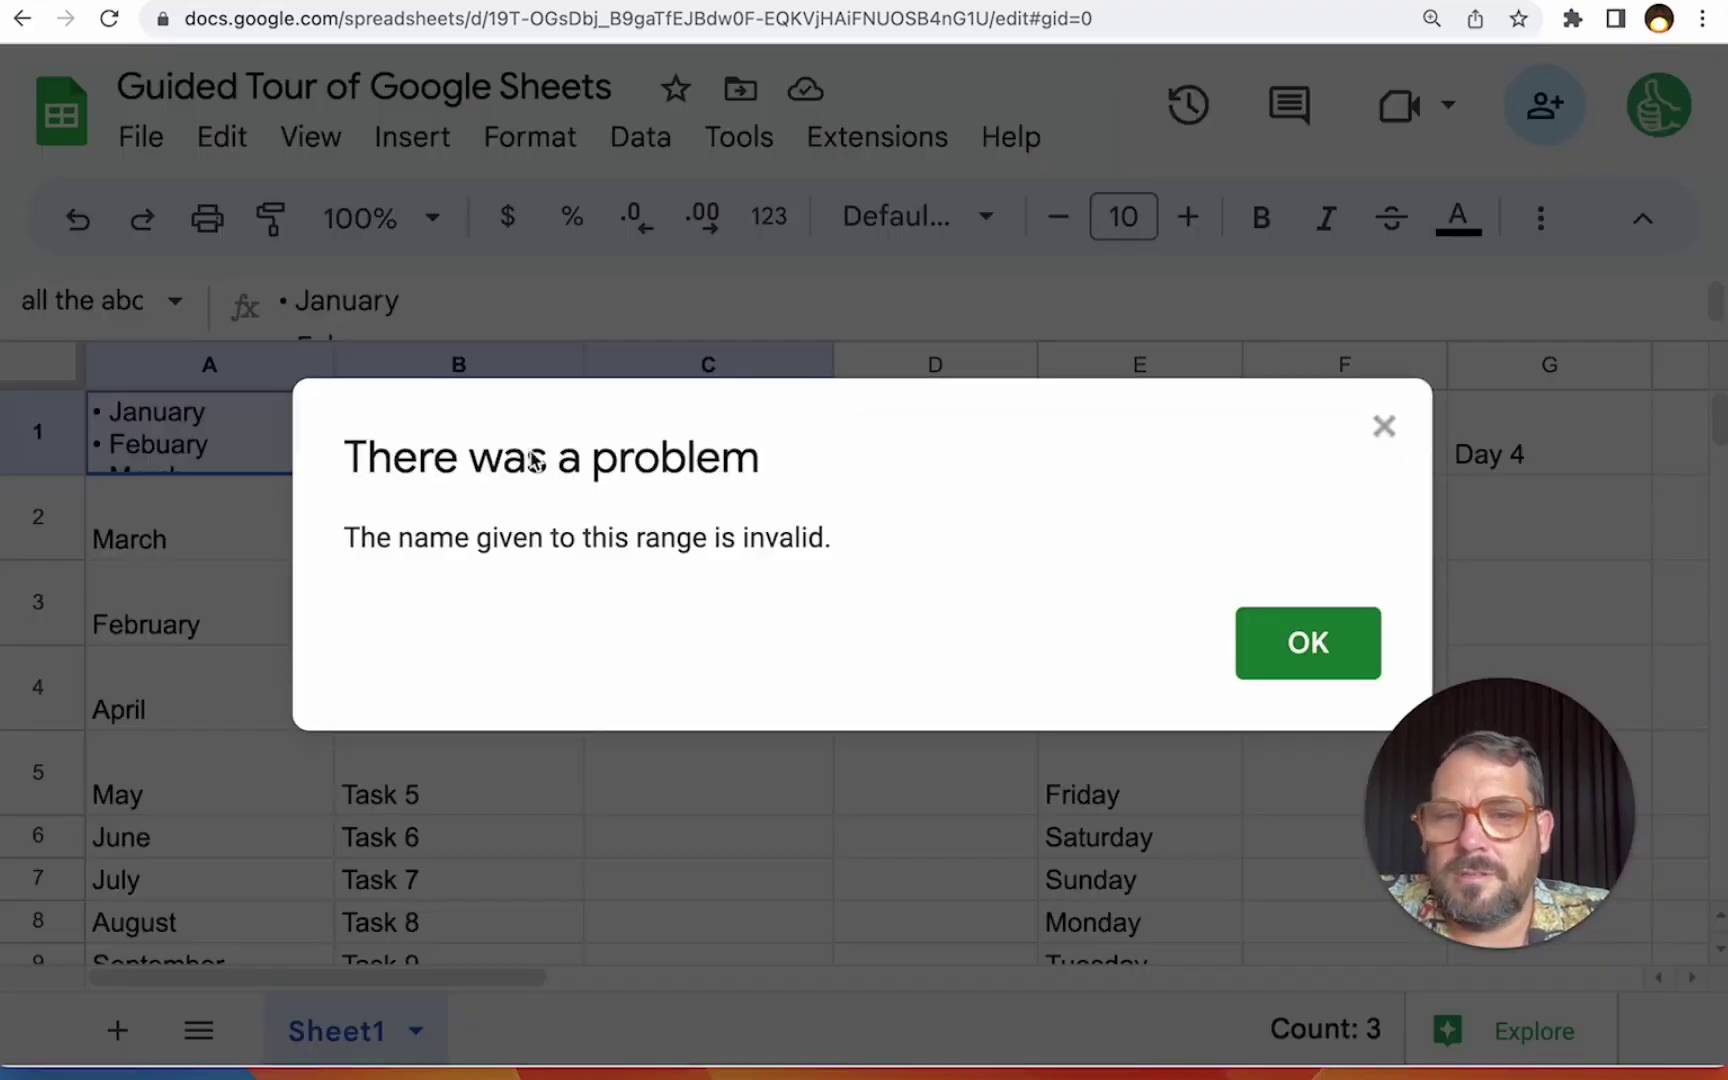
pyautogui.click(1261, 648)
pyautogui.click(120, 303)
pyautogui.write('al')
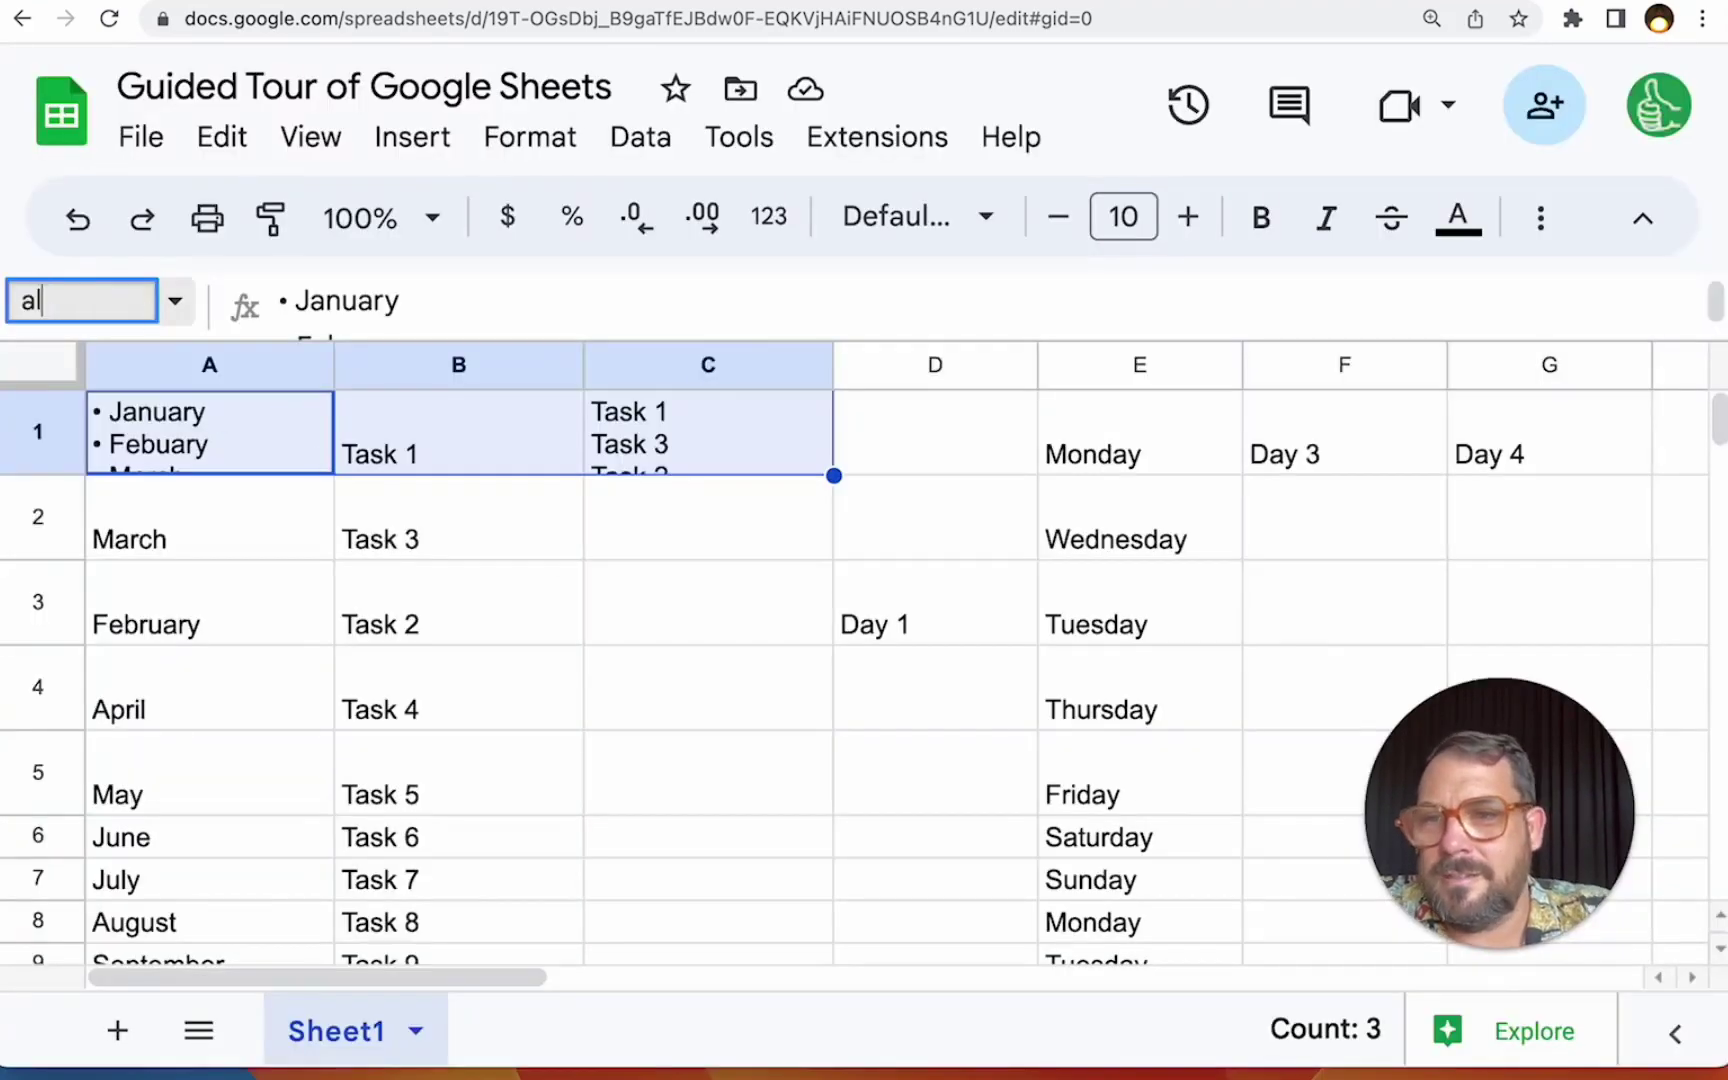
pyautogui.write('ltheabove')
pyautogui.press('Return')
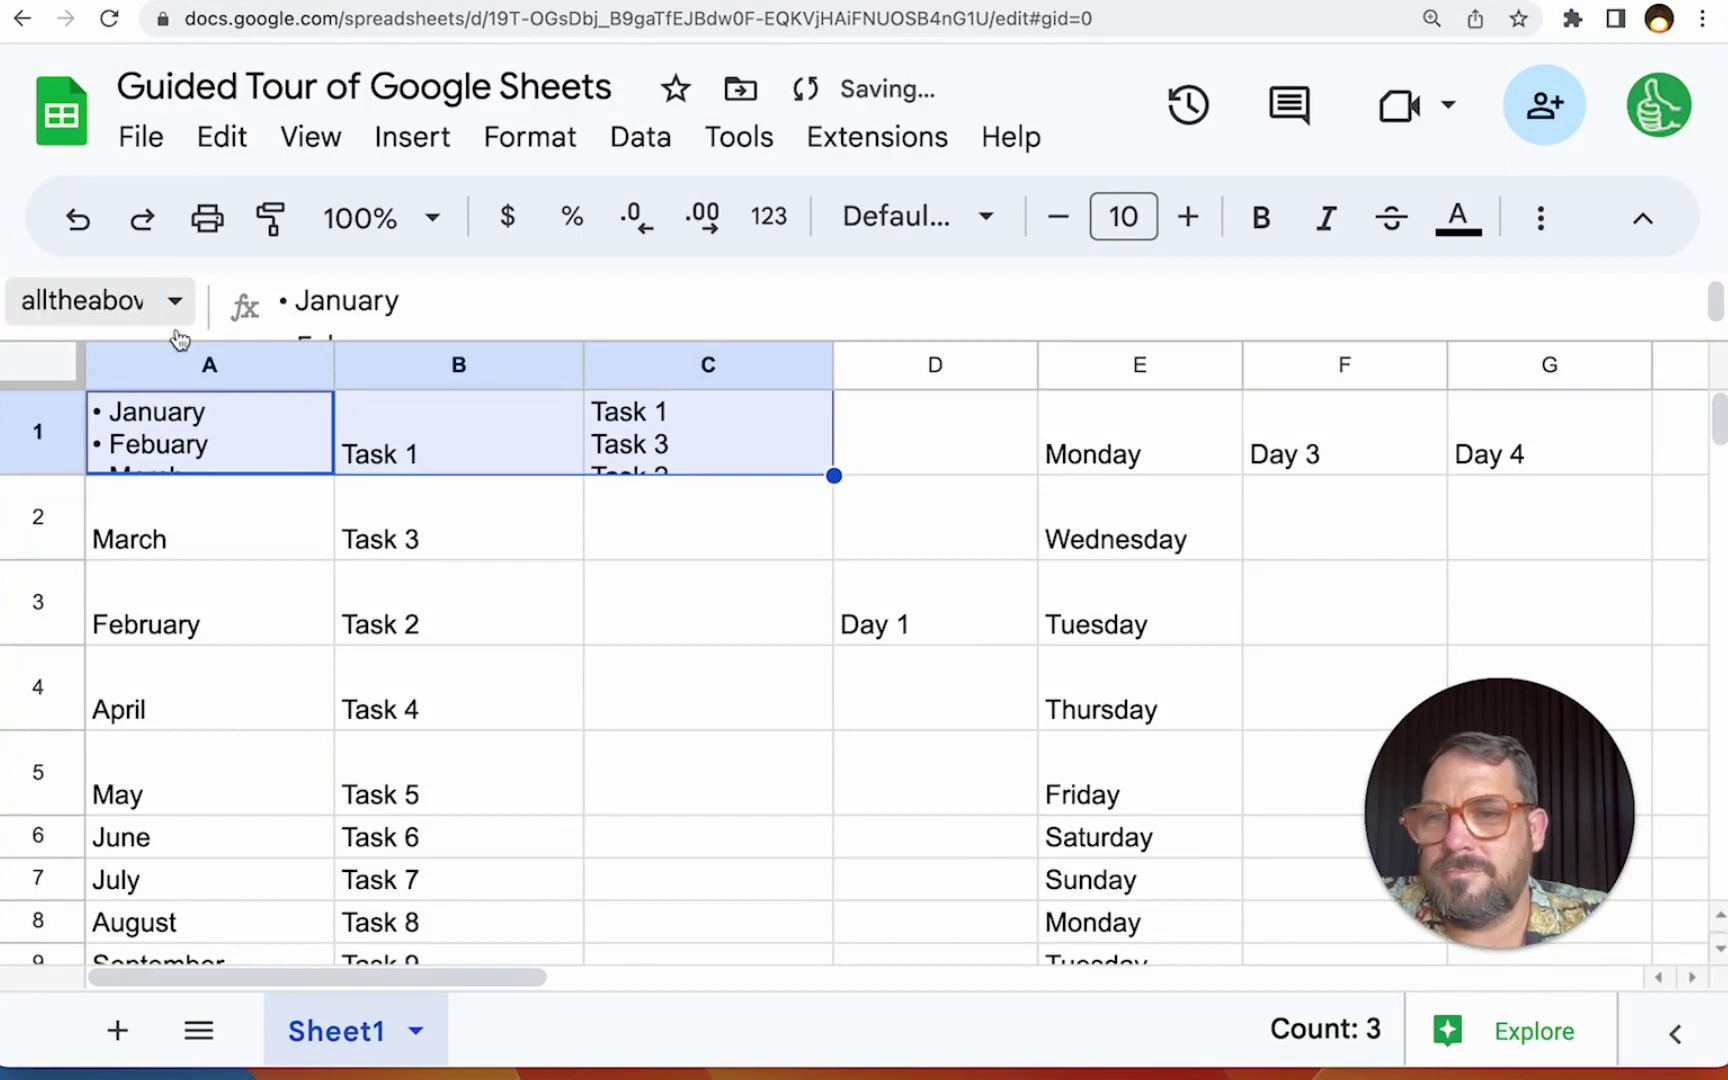
# Enter =alltheabove in C2 using the range-name suggestion.
pyautogui.click(516, 444)
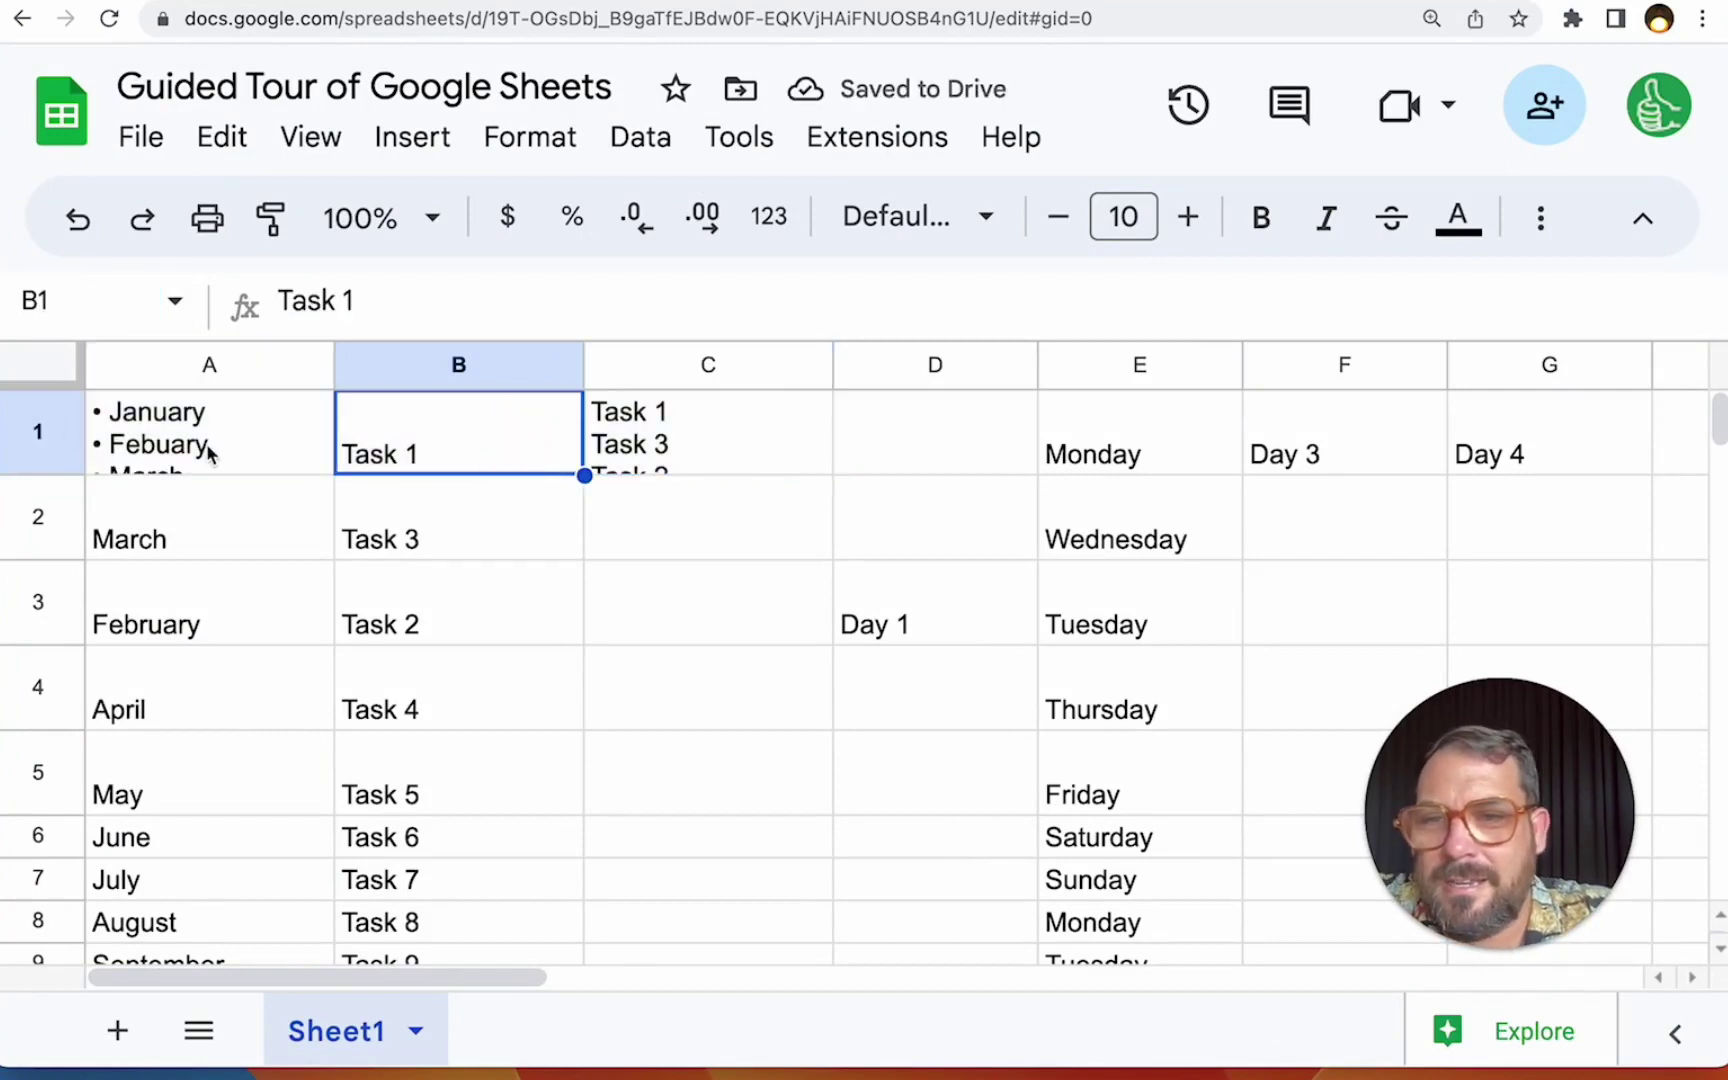
pyautogui.click(225, 595)
pyautogui.click(707, 553)
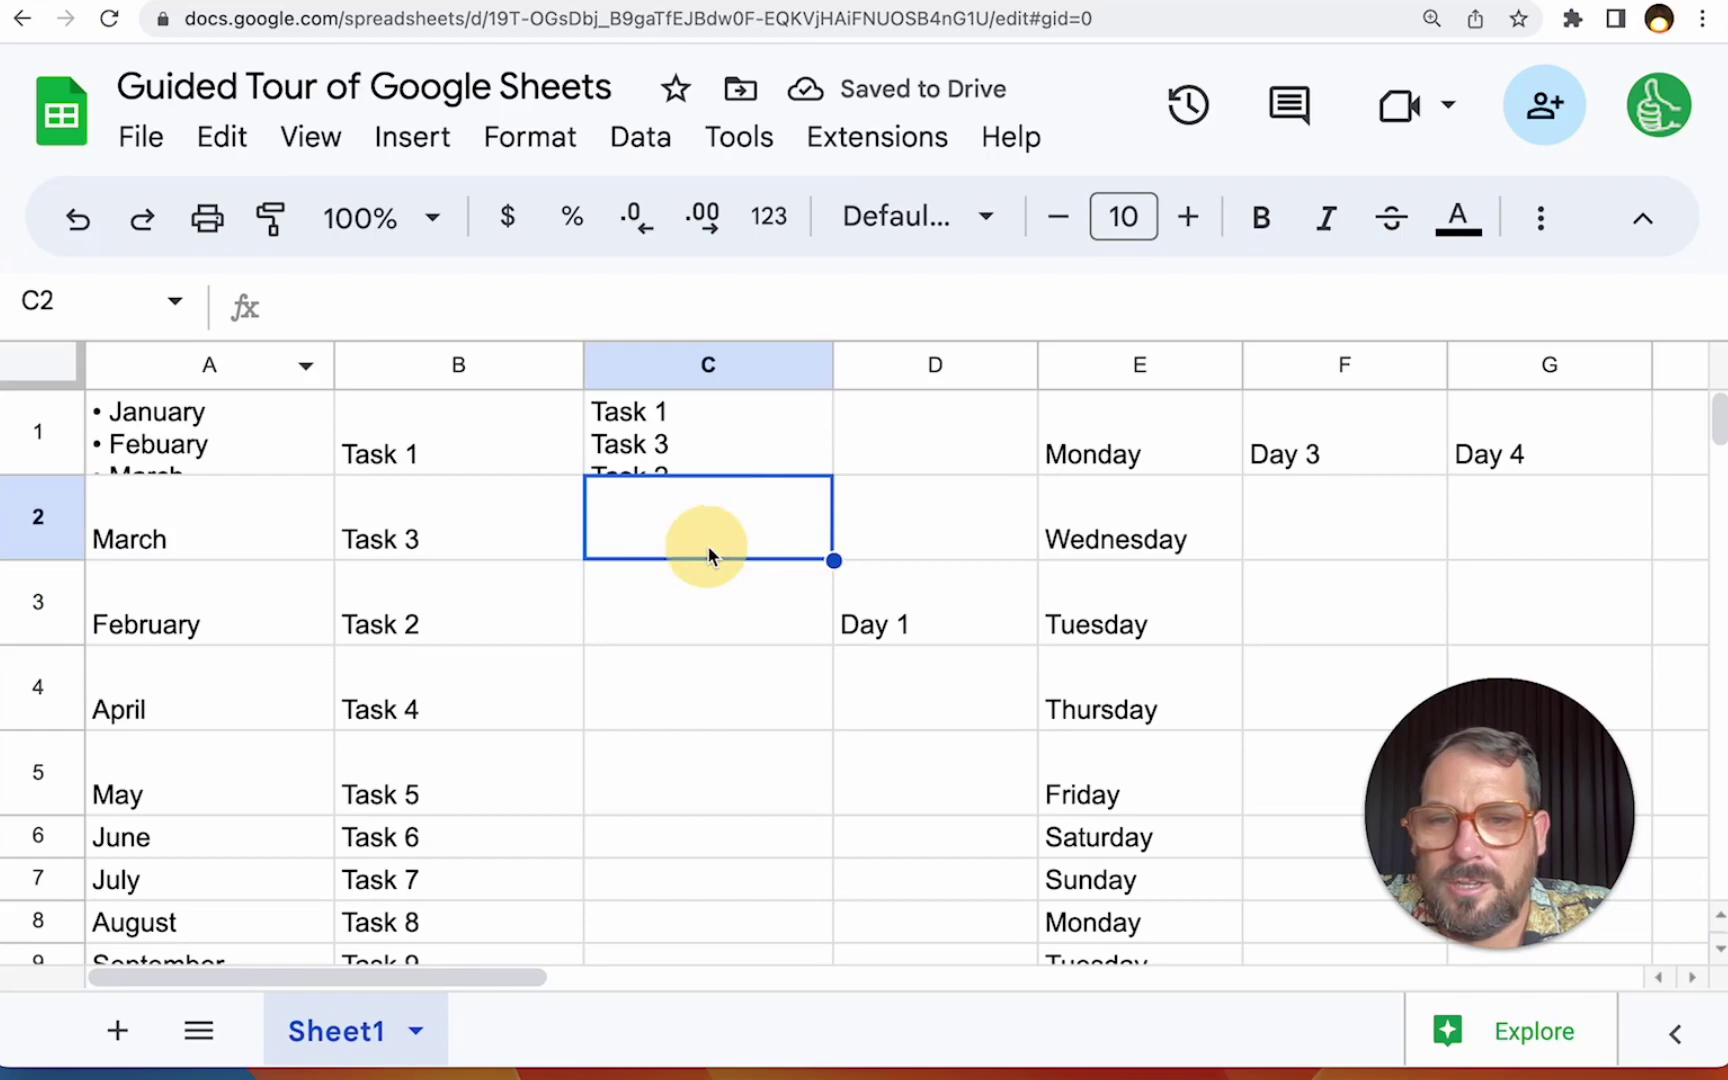
pyautogui.write('=all')
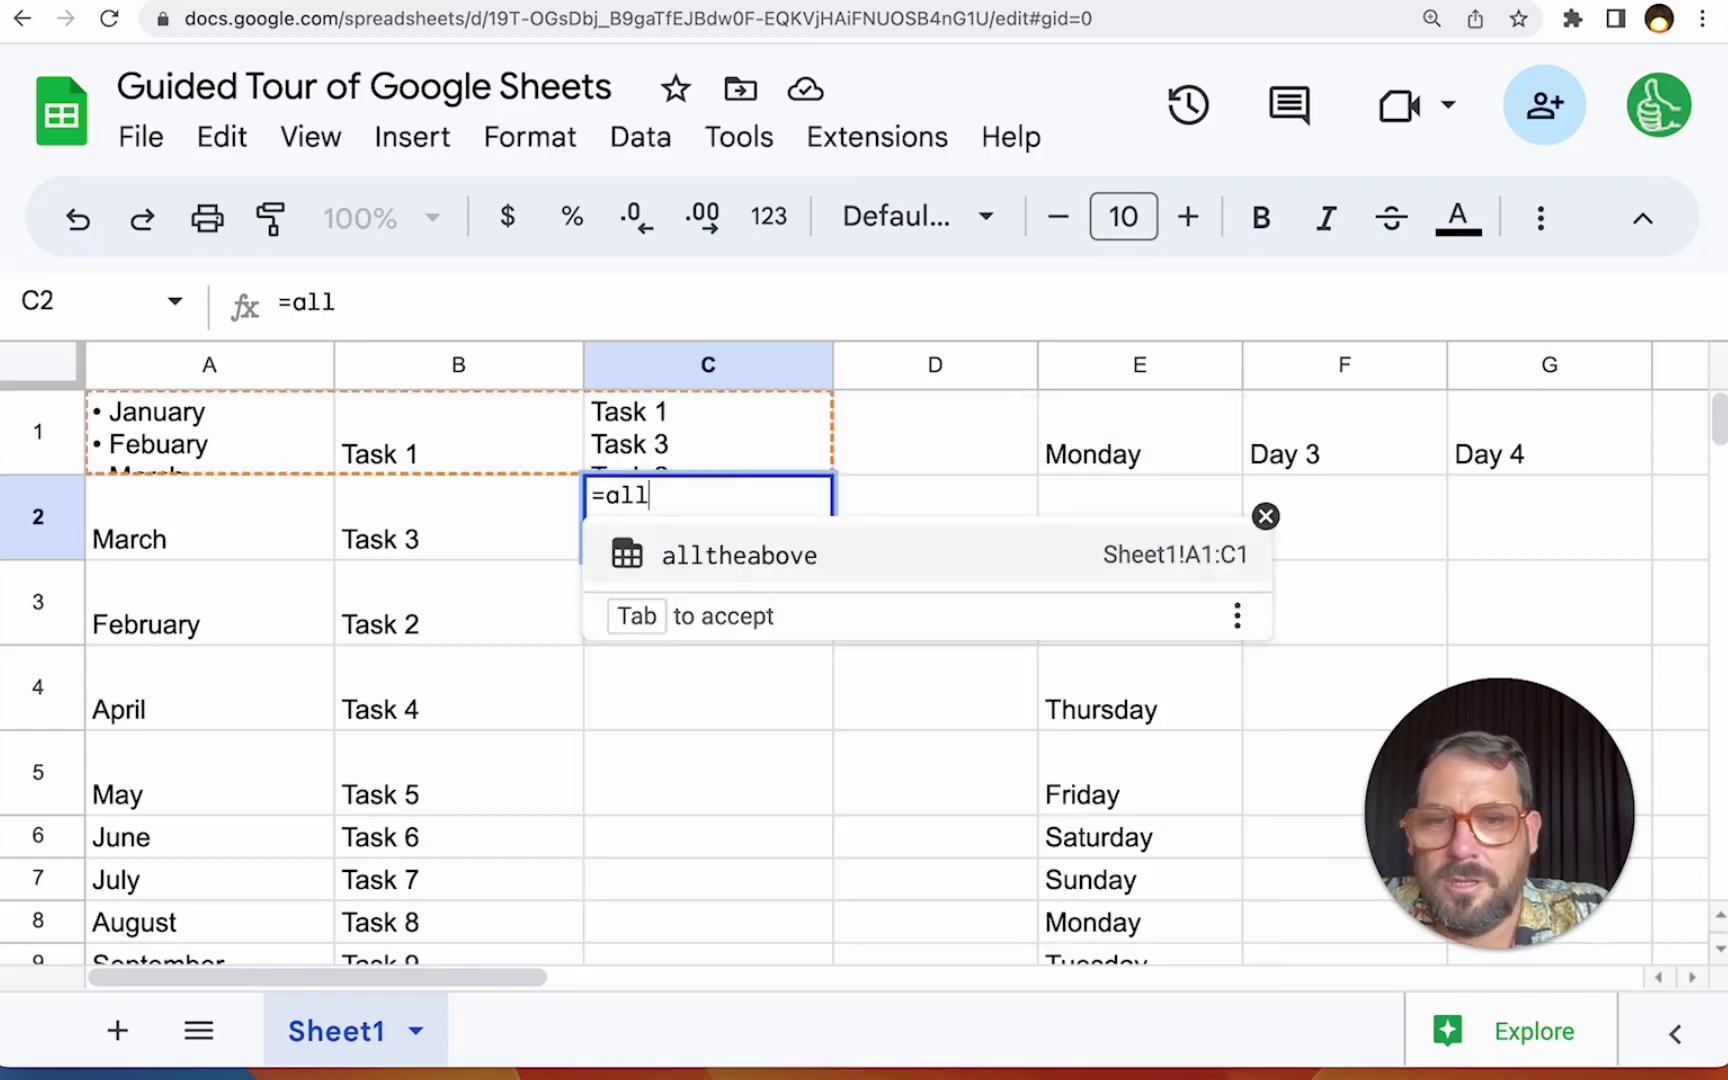
pyautogui.press('Tab')
pyautogui.press('Return')
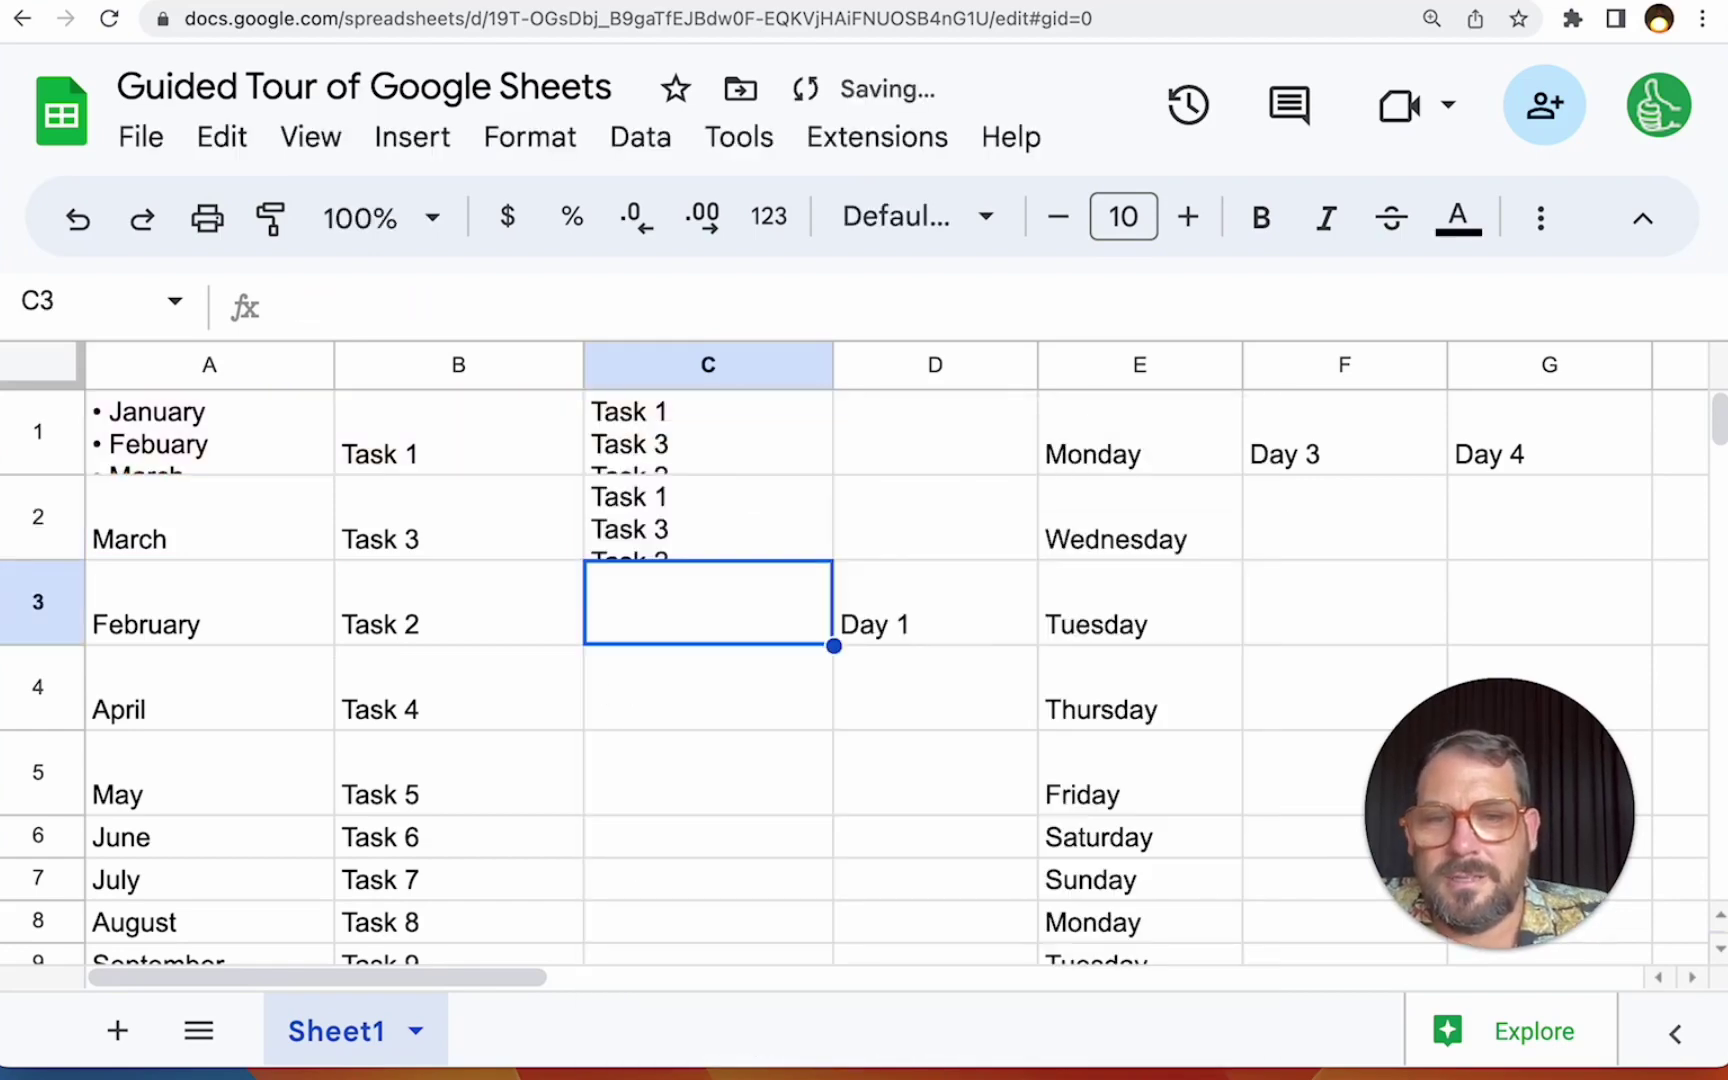
# Compare C2's formula with B1 and C1, reselecting A1:C1 to show its name.
pyautogui.click(725, 530)
pyautogui.click(339, 436)
pyautogui.click(746, 420)
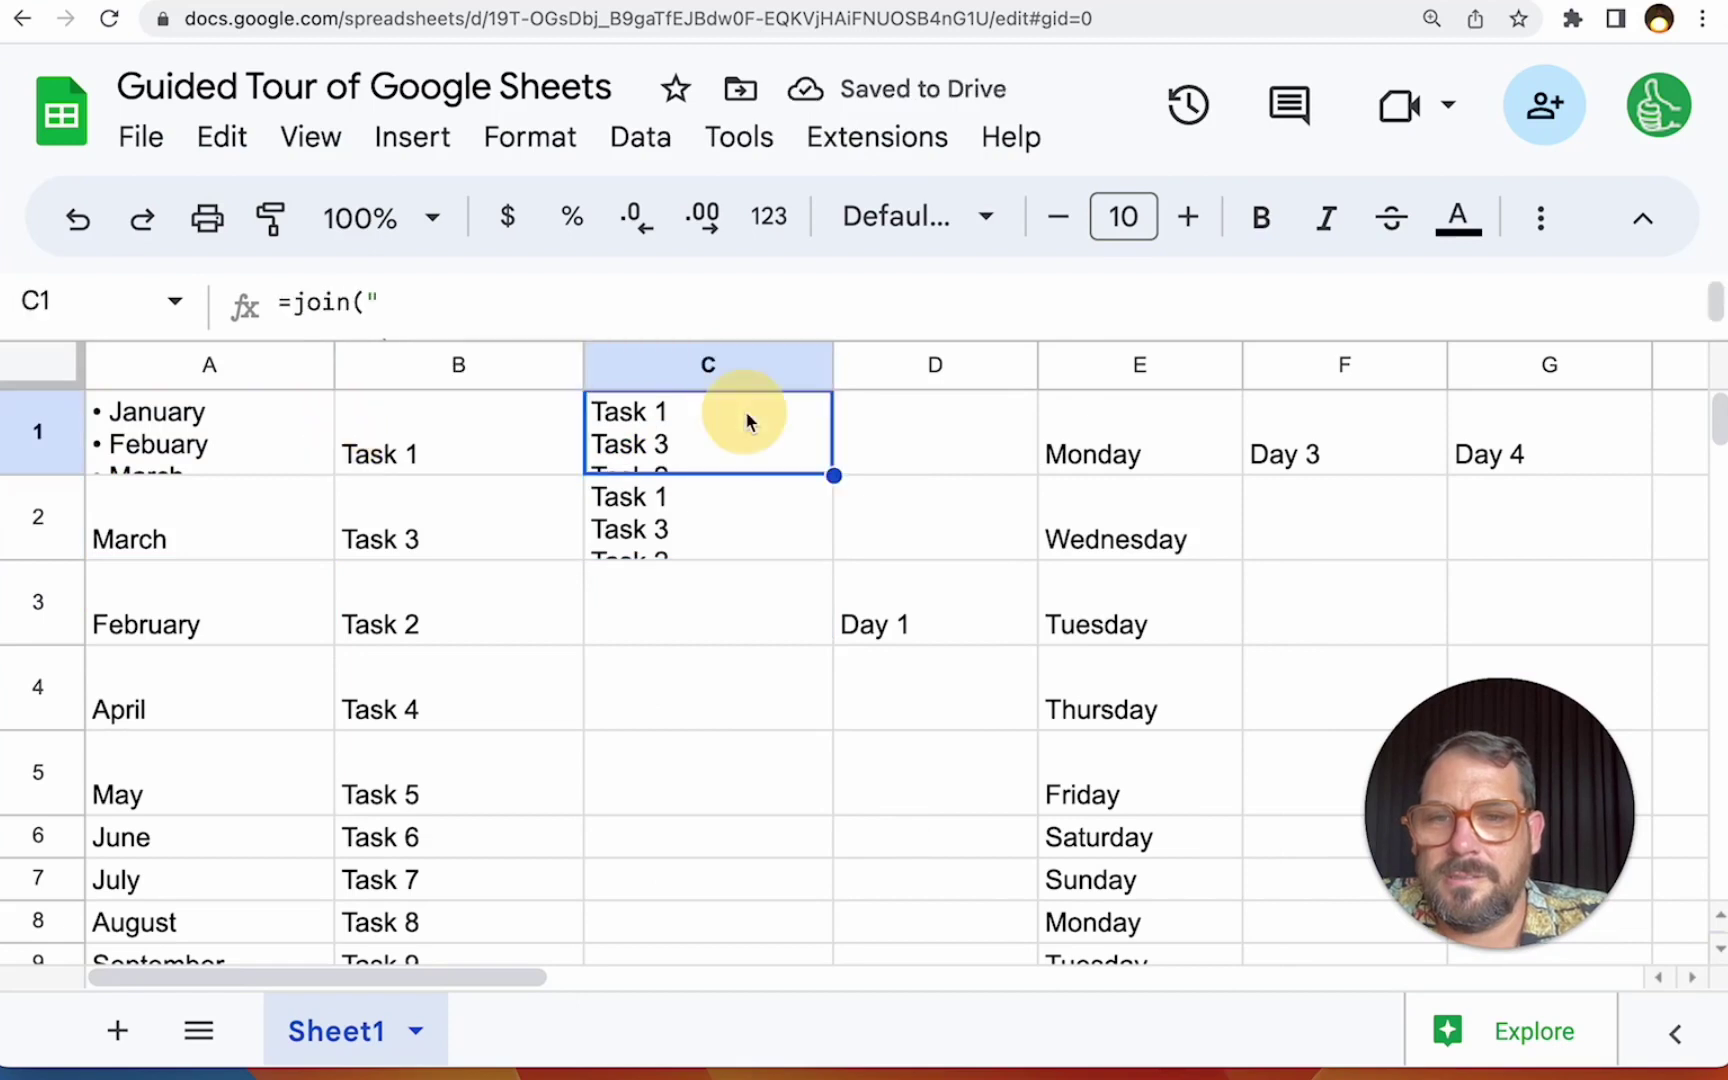
pyautogui.moveTo(745, 410); pyautogui.dragTo(110, 430)
pyautogui.click(650, 525)
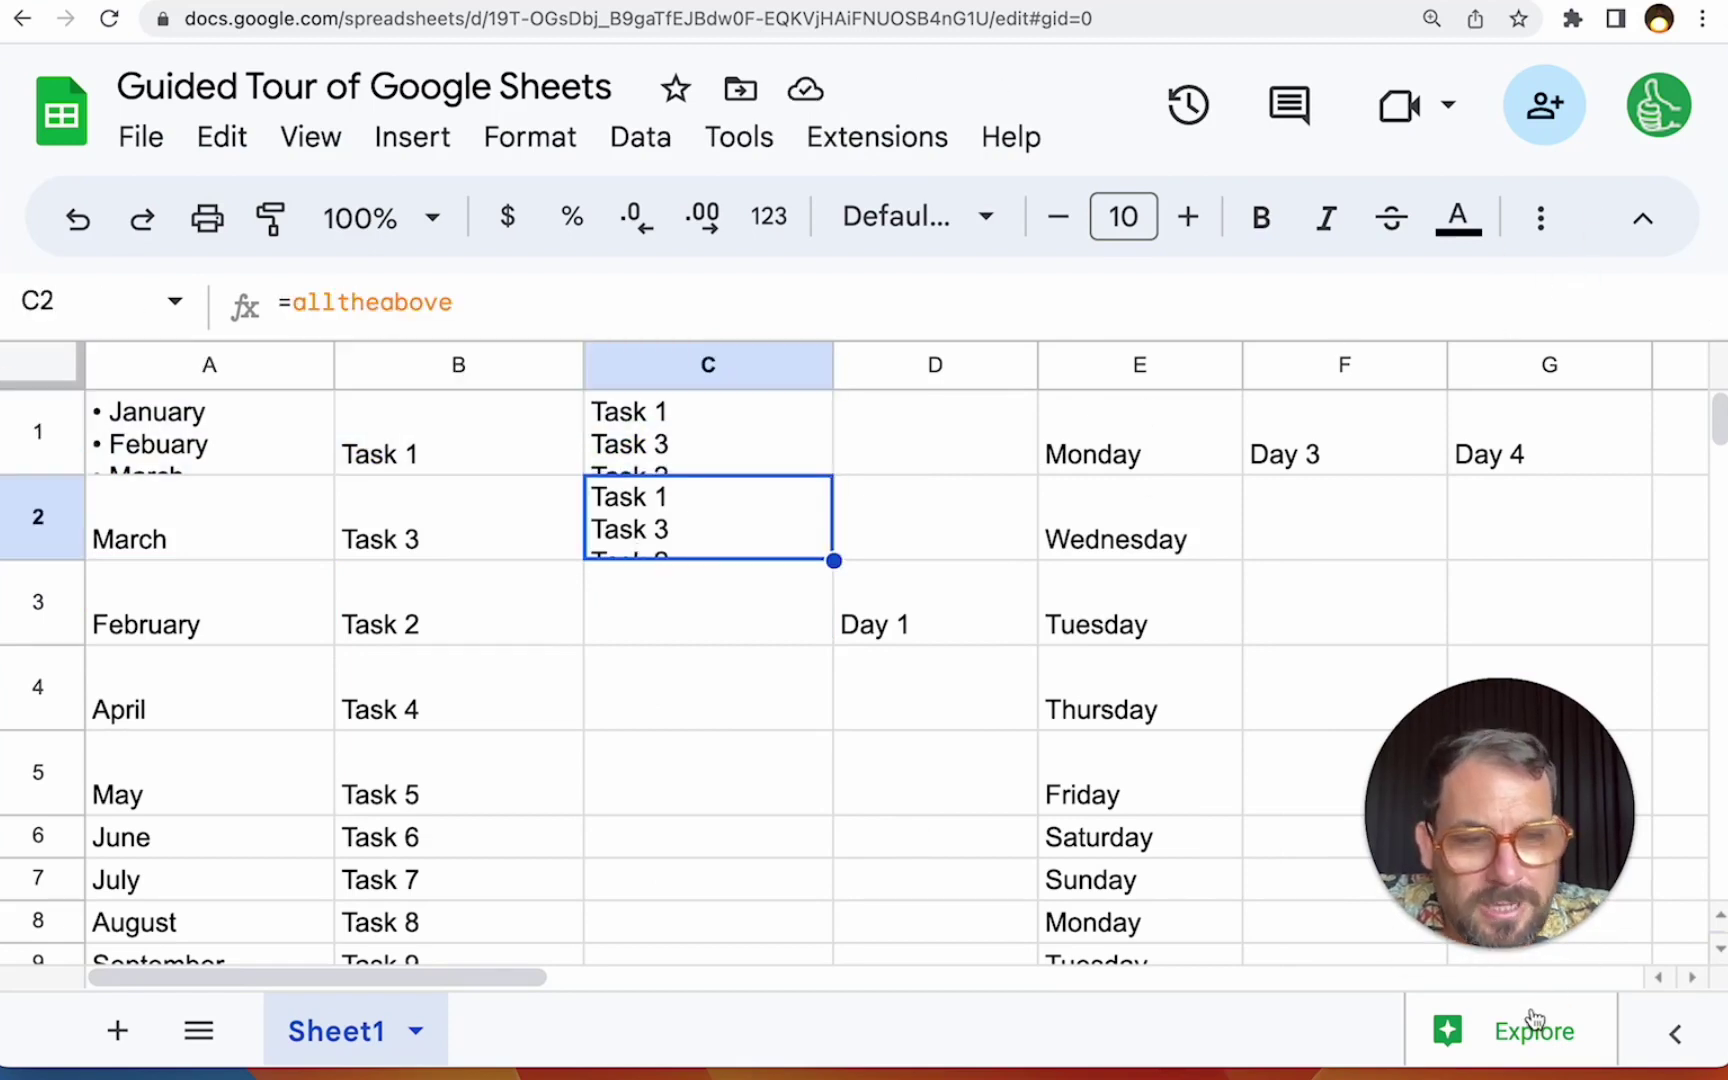
pyautogui.moveTo(1535, 865)
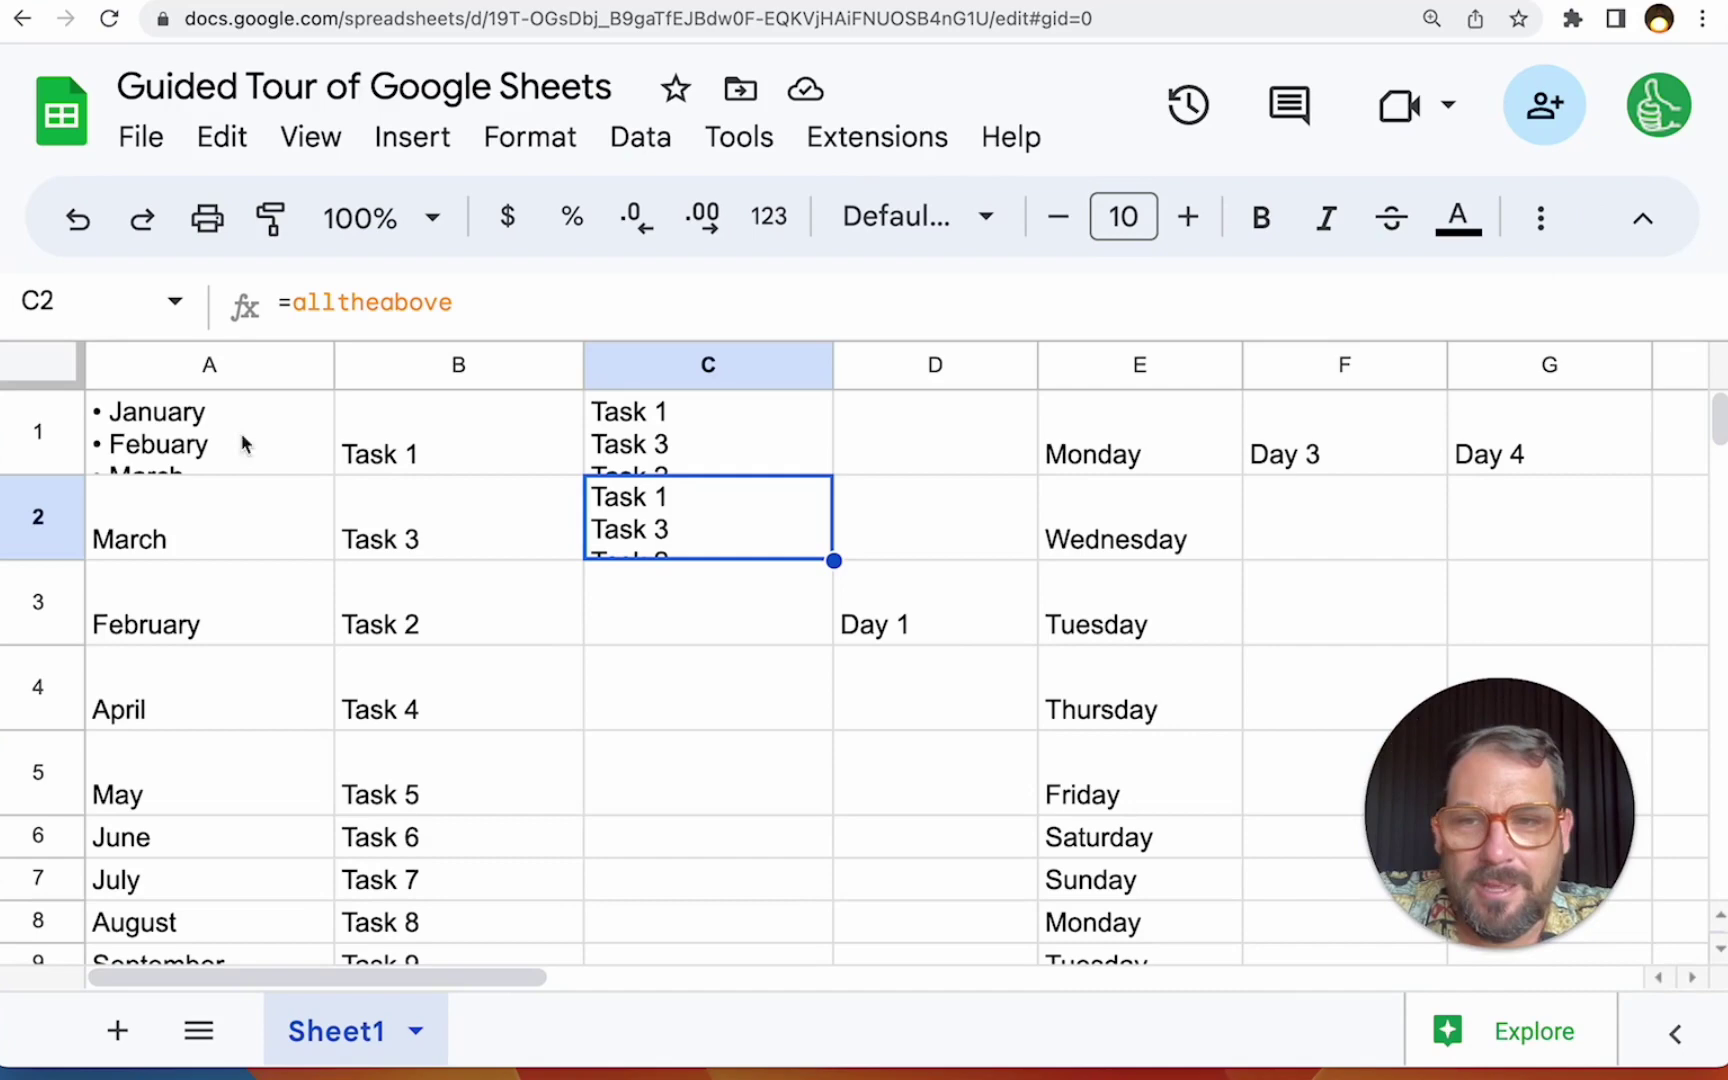
pyautogui.click(42, 366)
pyautogui.press('Delete')
pyautogui.click(967, 554)
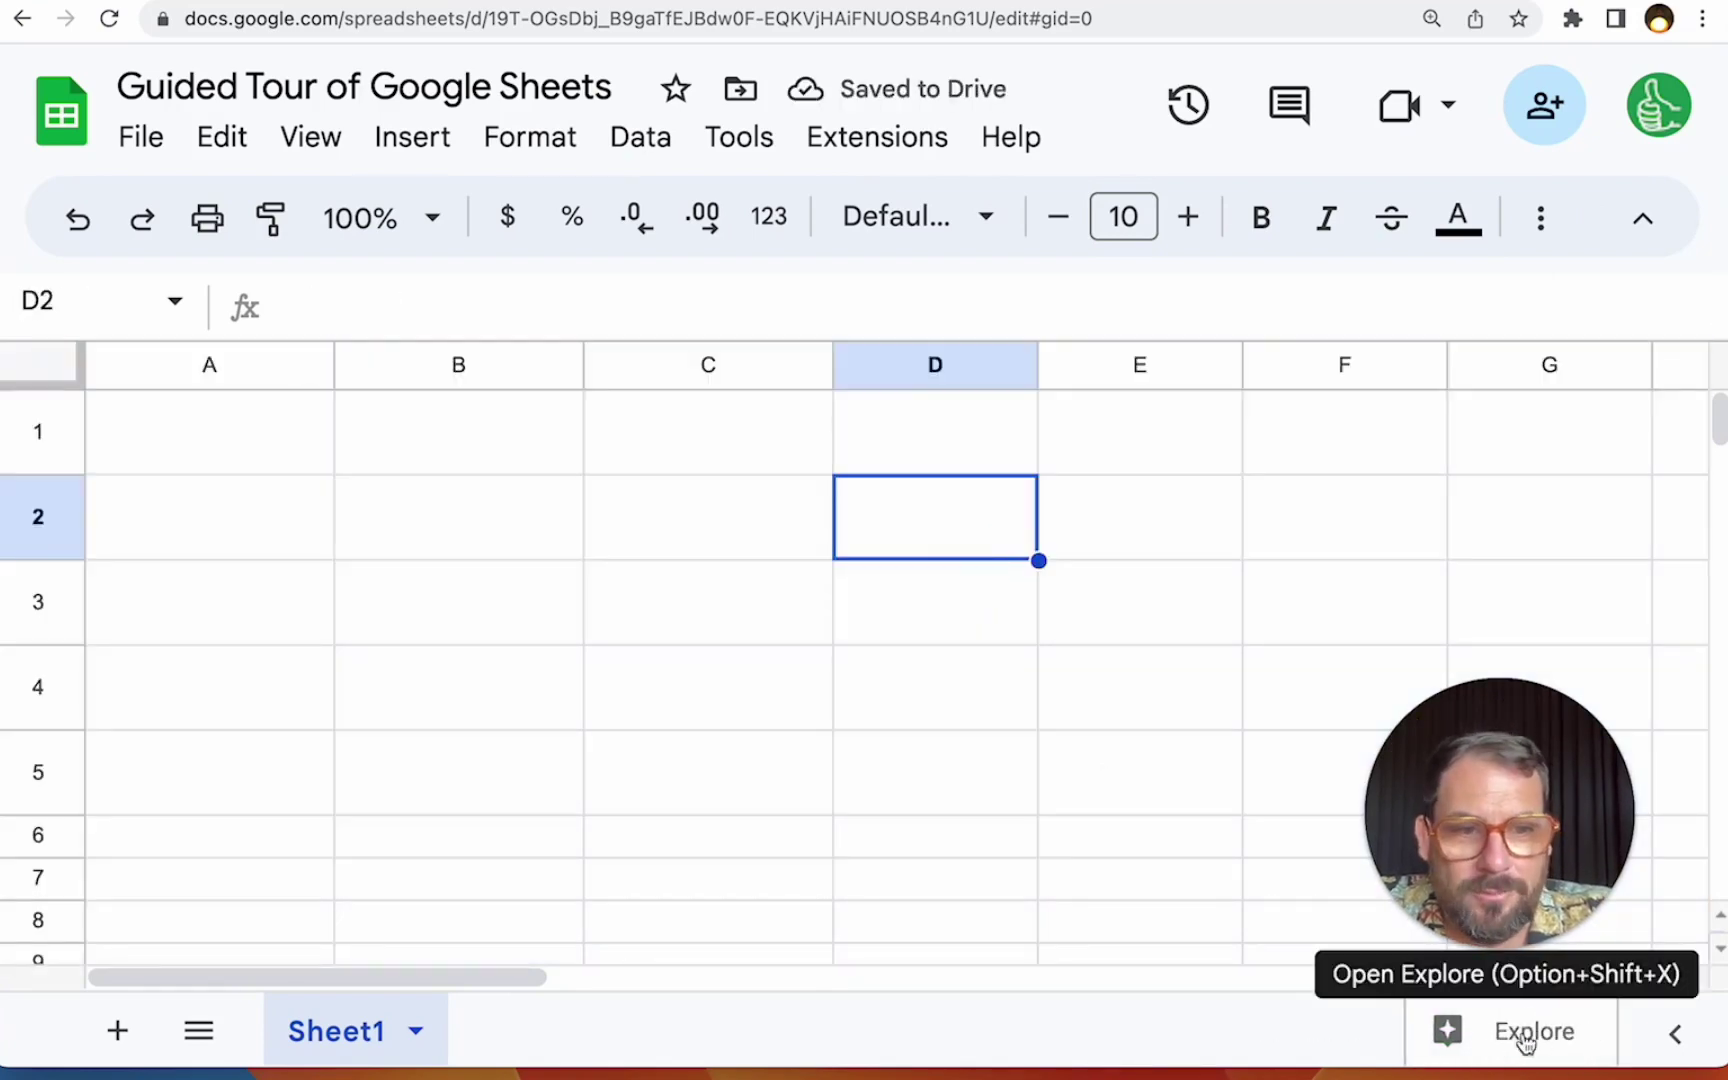
pyautogui.press('super+z')
pyautogui.click(390, 452)
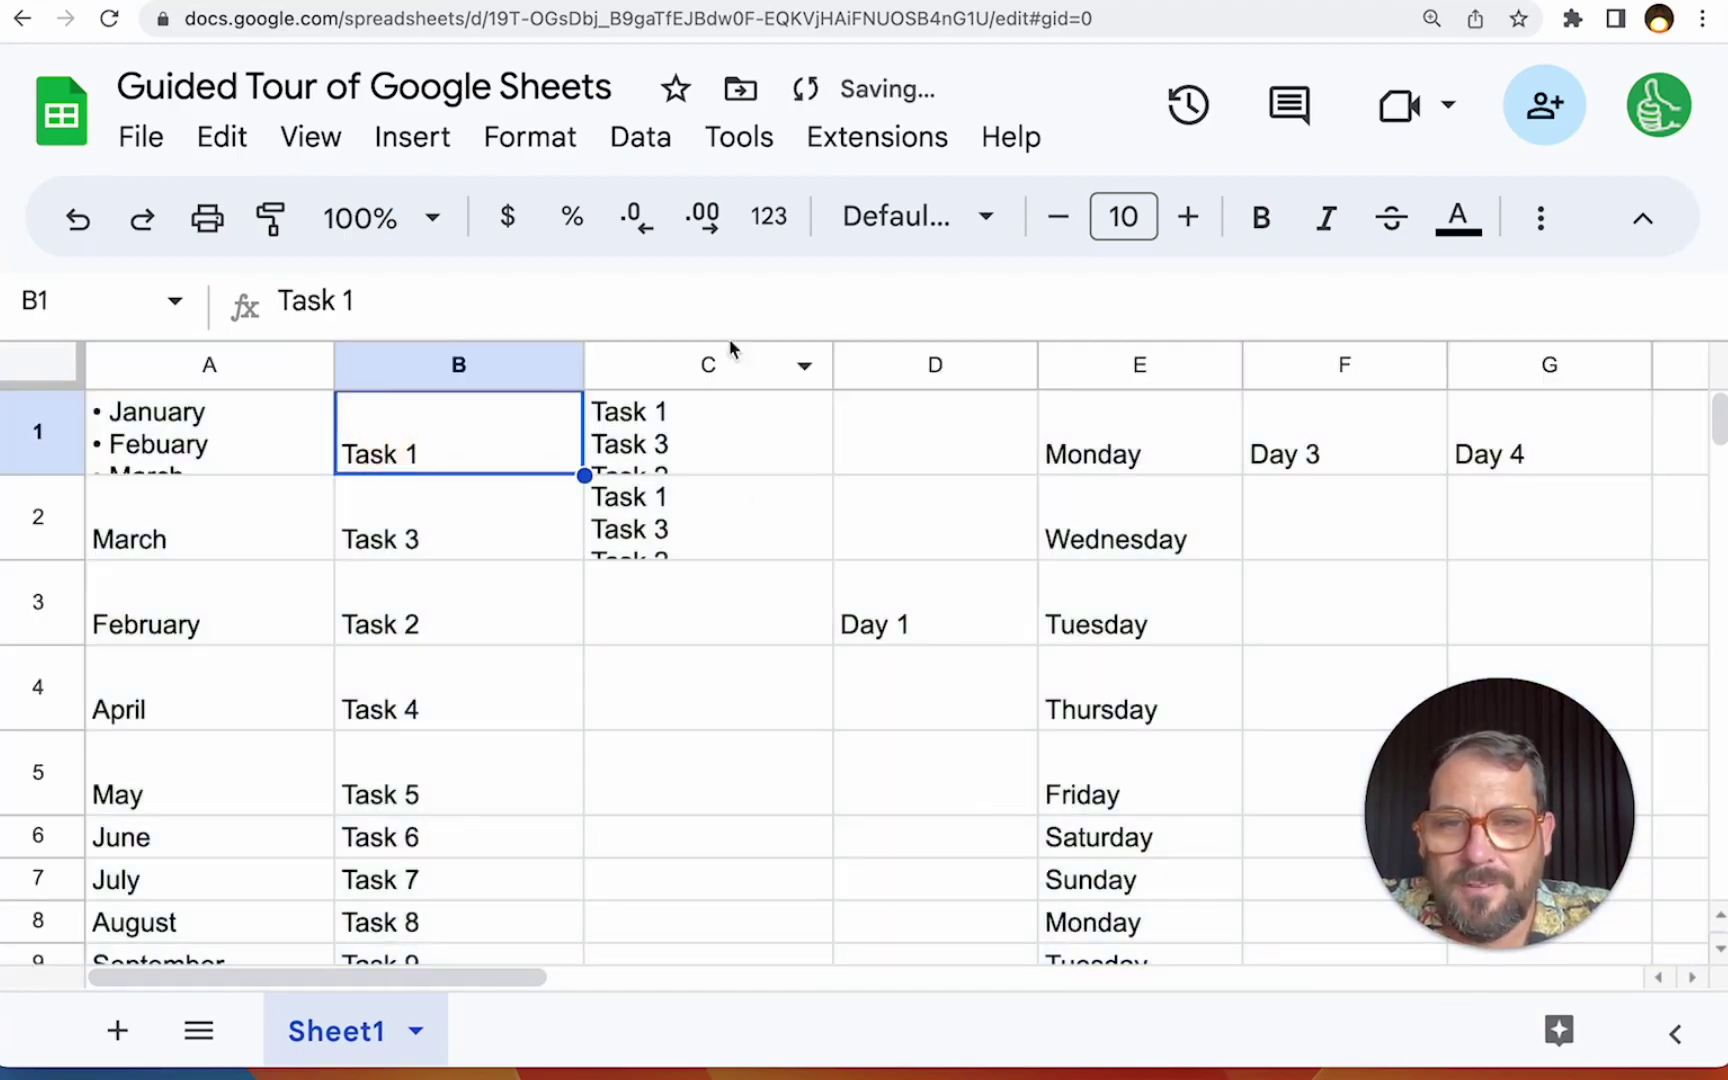
pyautogui.click(781, 477)
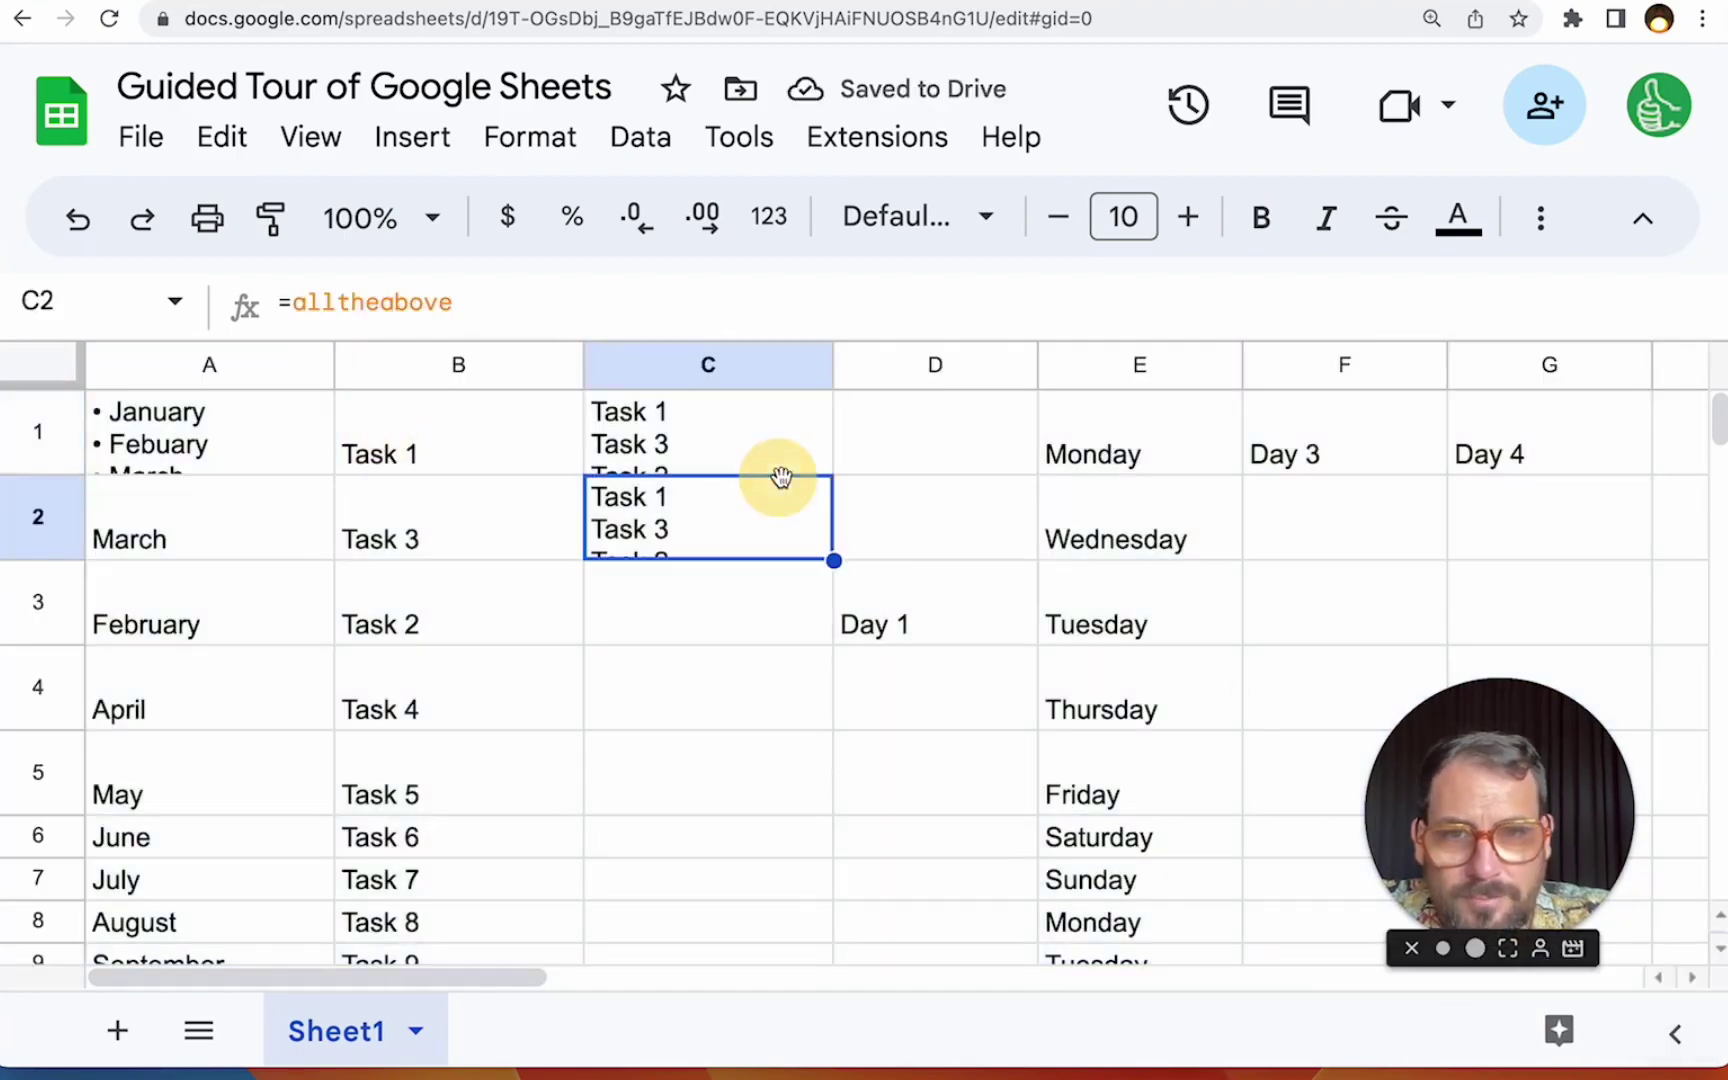
# Browse Explore's analysis of the sheet data and choose 'Ask about this data'.
pyautogui.click(1553, 1045)
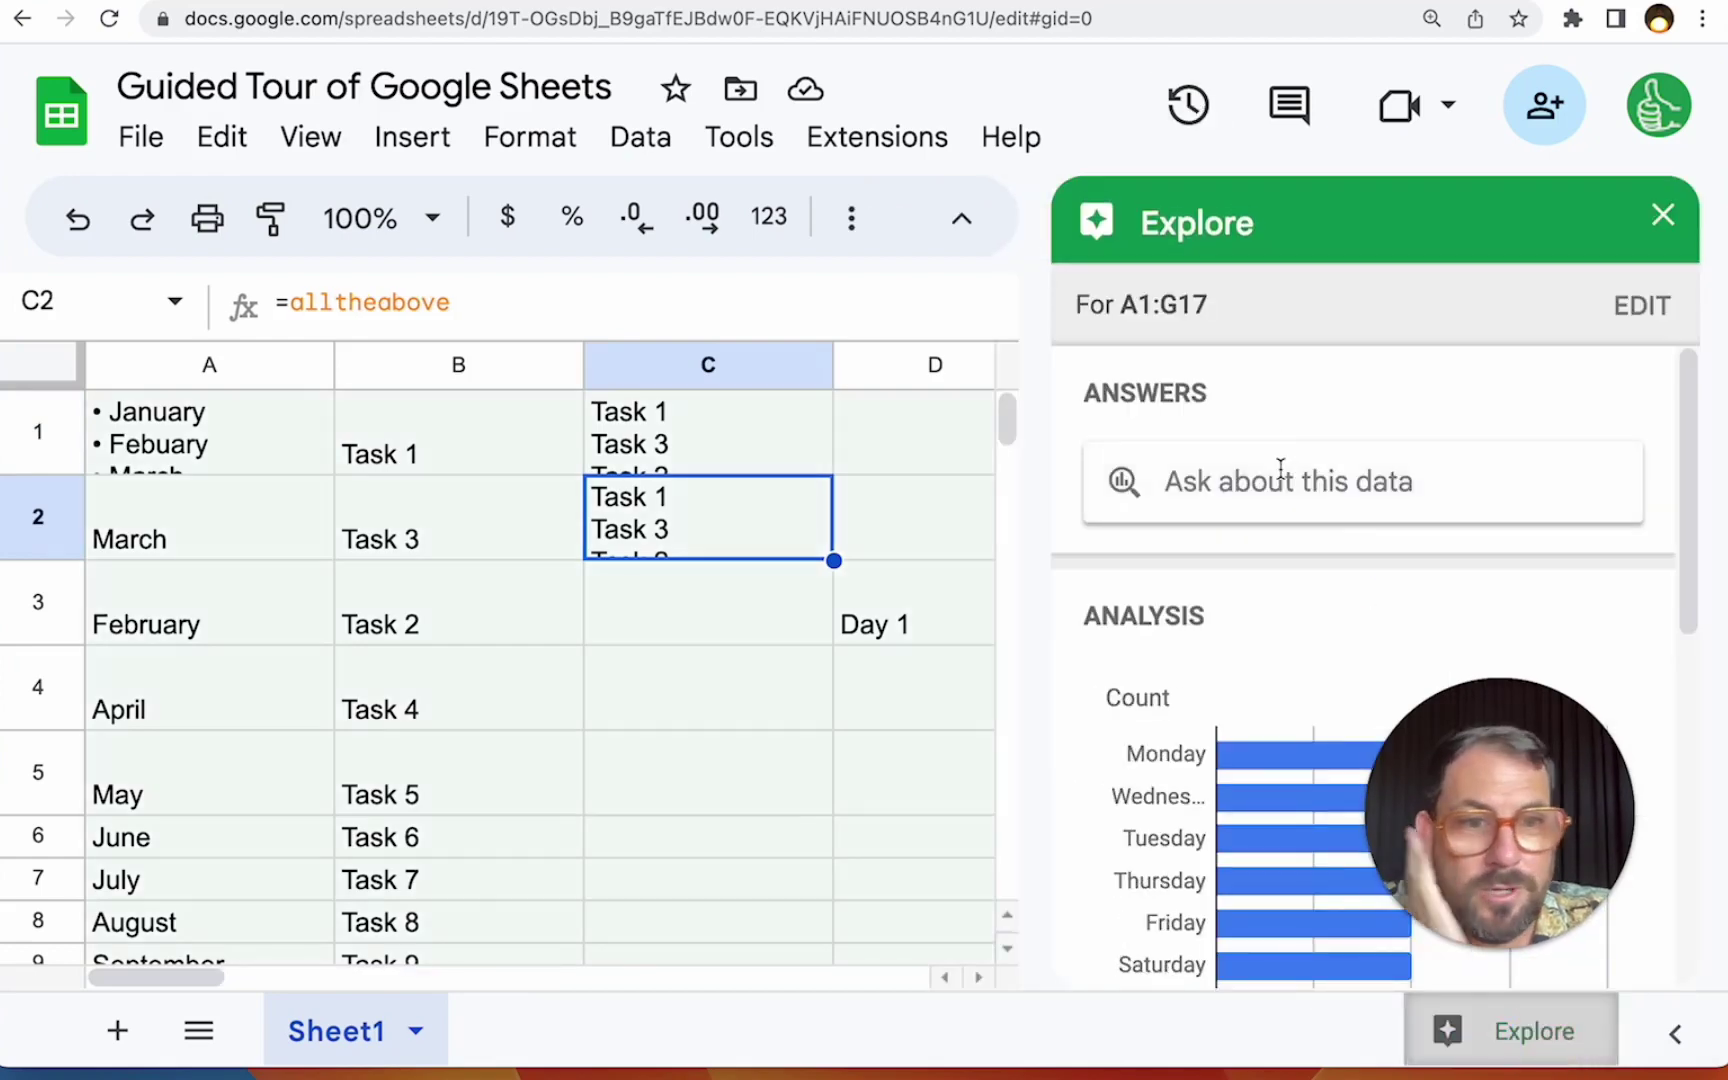
pyautogui.scroll(-2, 1280, 478)
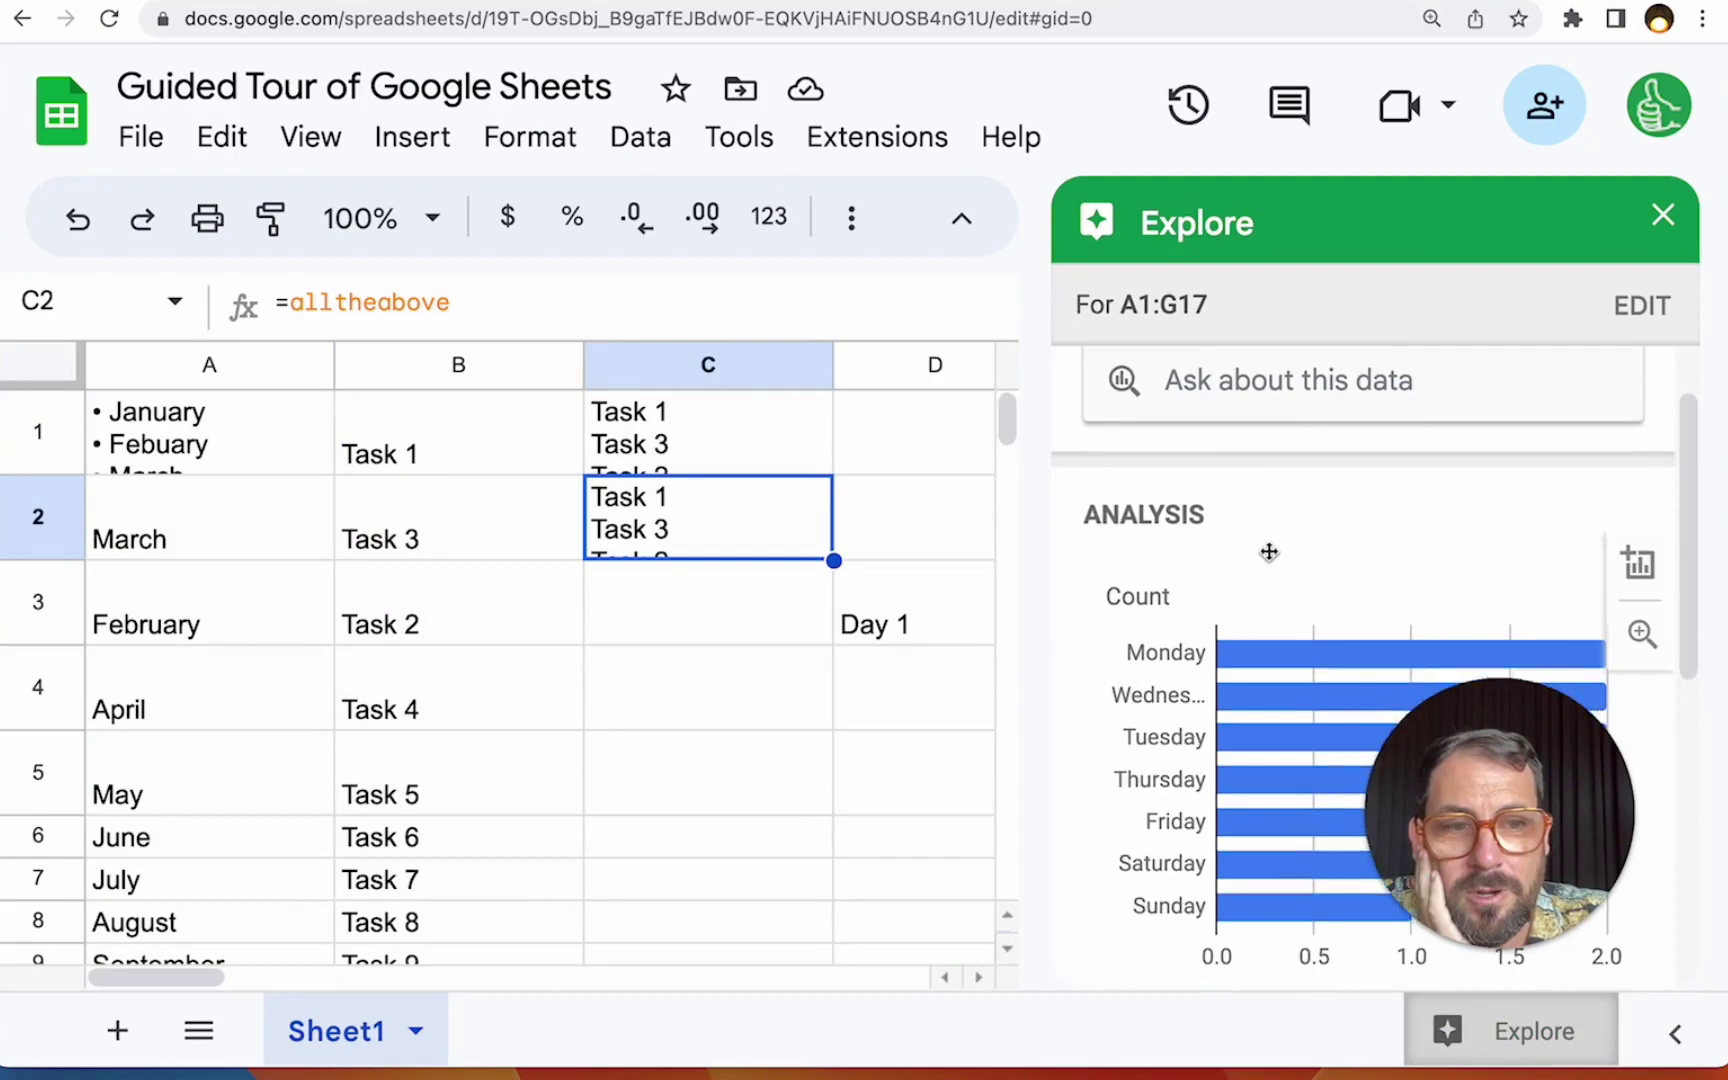
pyautogui.scroll(-3, 1260, 520)
pyautogui.scroll(-1, 1245, 491)
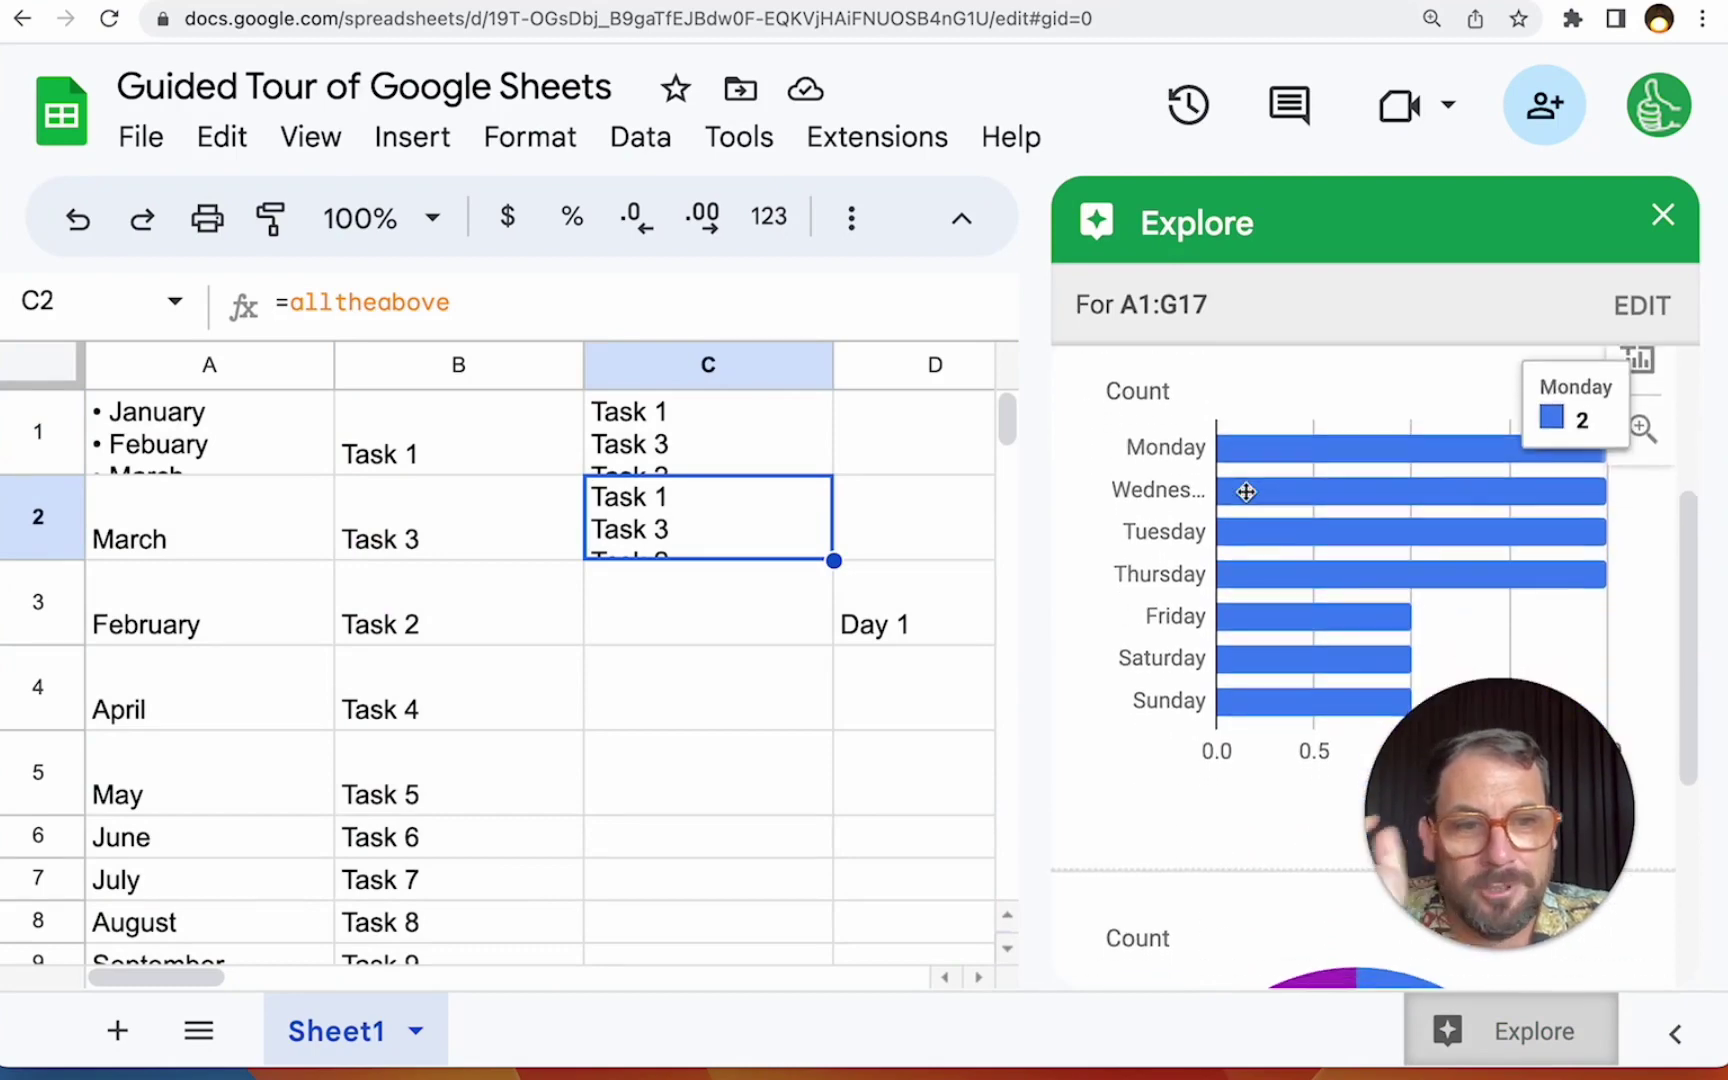
pyautogui.scroll(-5, 1245, 491)
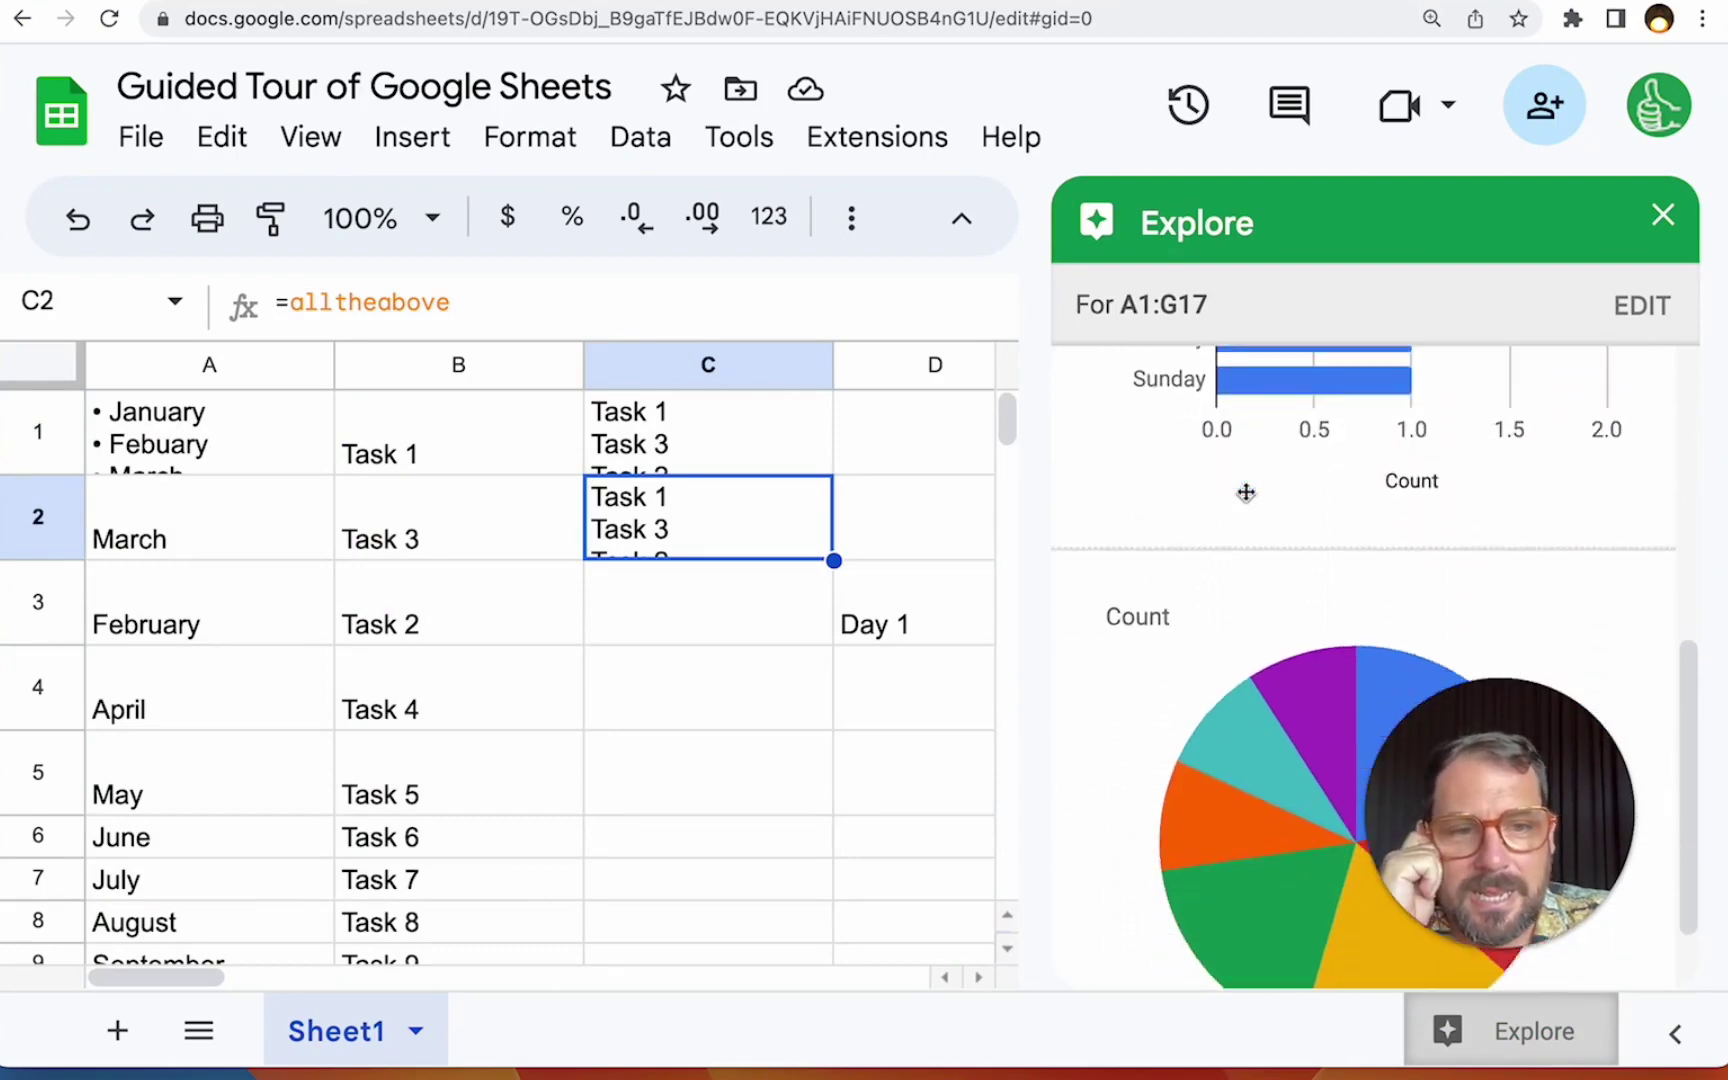
pyautogui.scroll(10, 1246, 480)
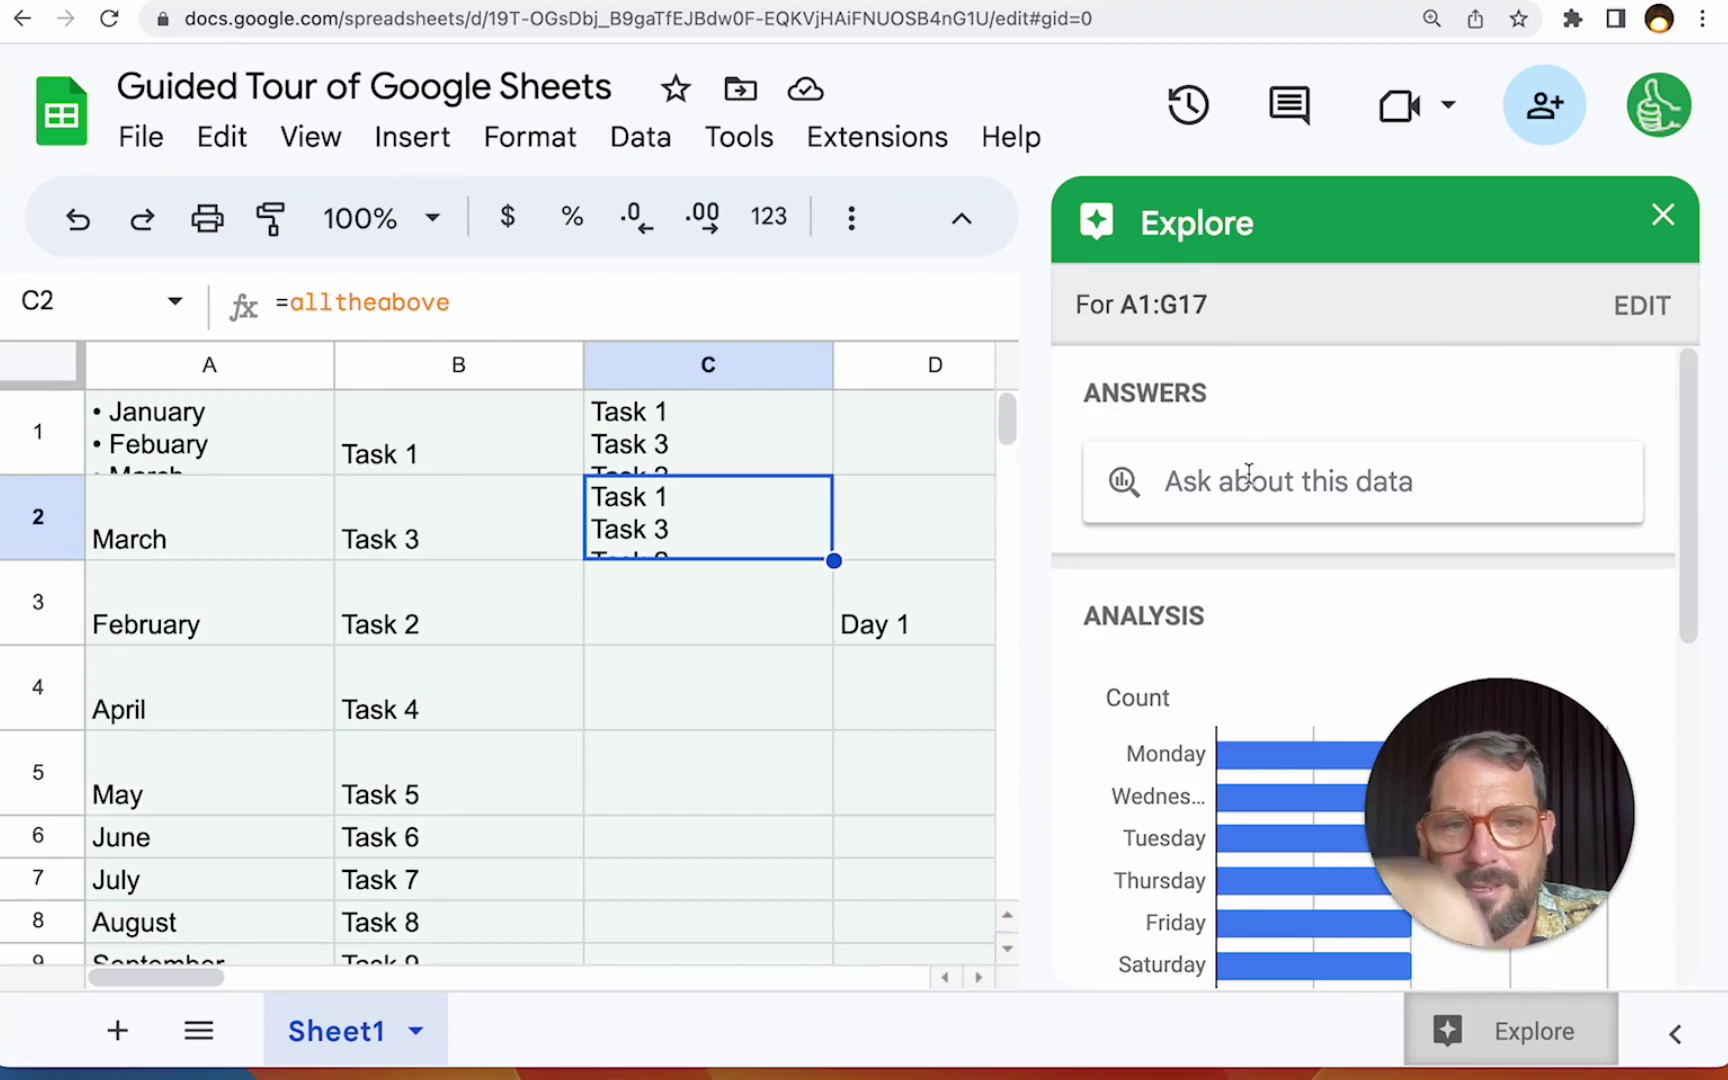
pyautogui.click(1248, 478)
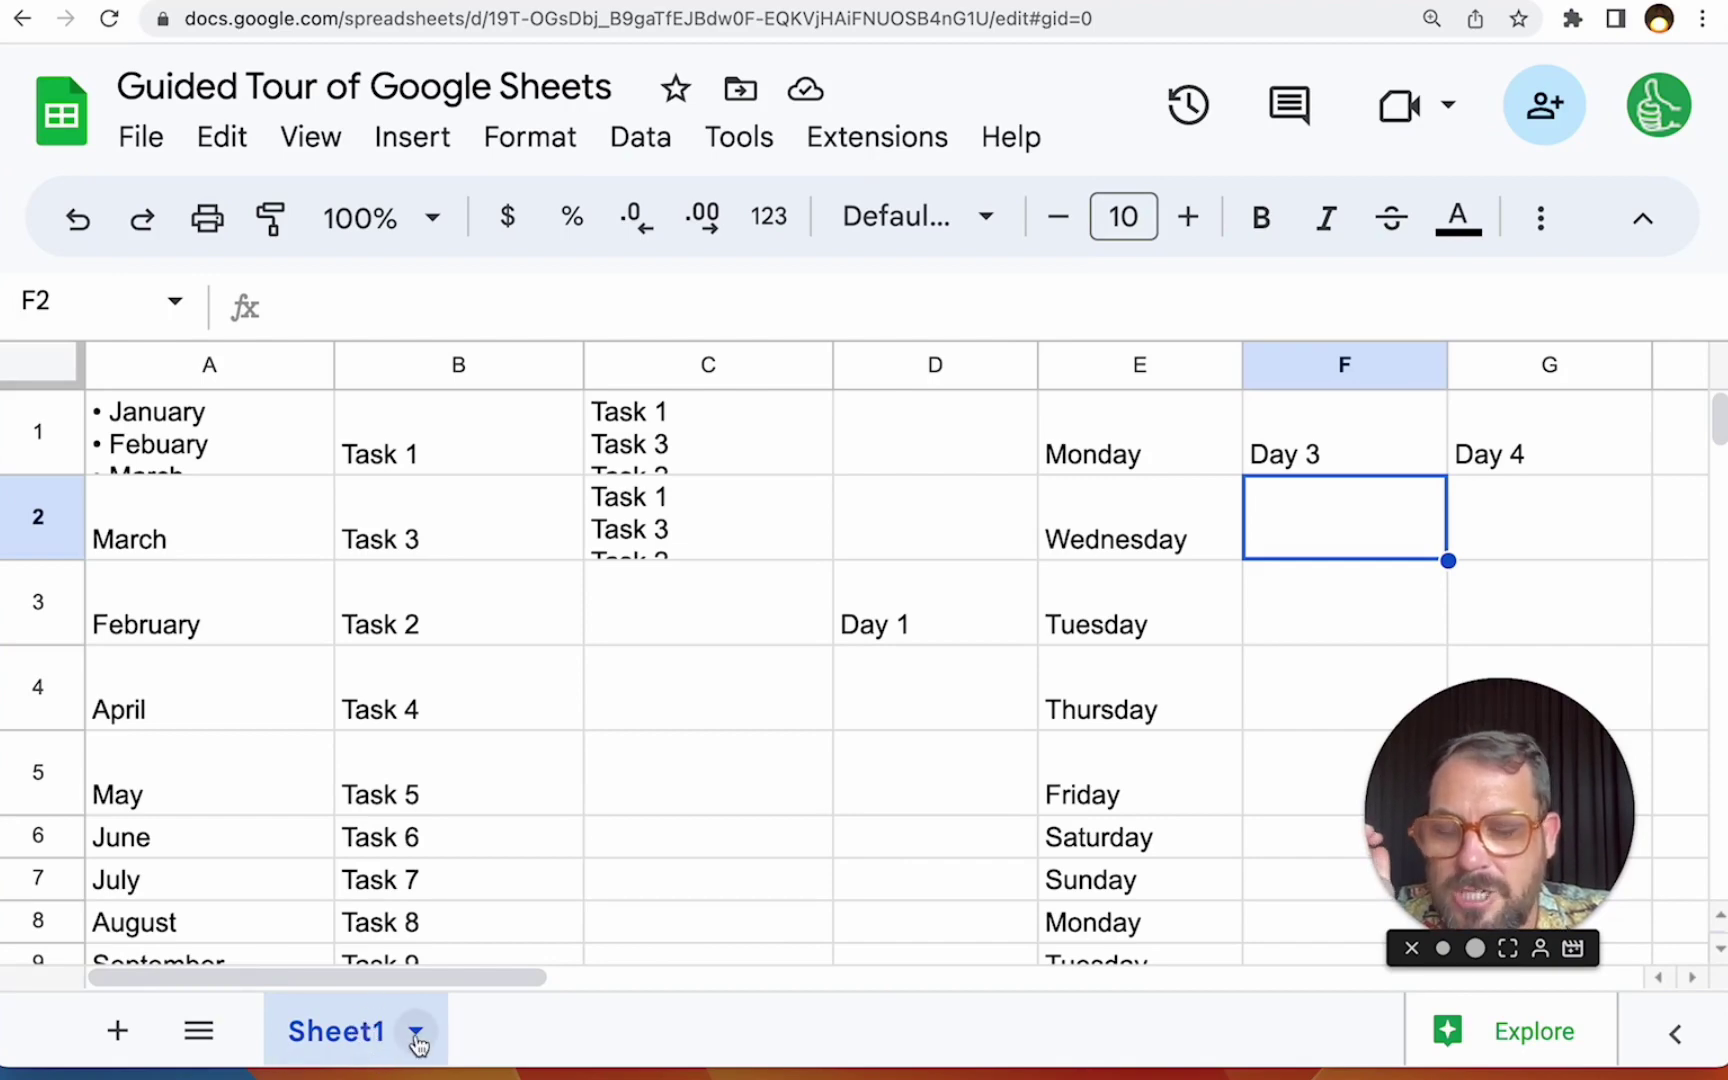
# Rename the Sheet1 tab to Today.
pyautogui.doubleClick(355, 1031)
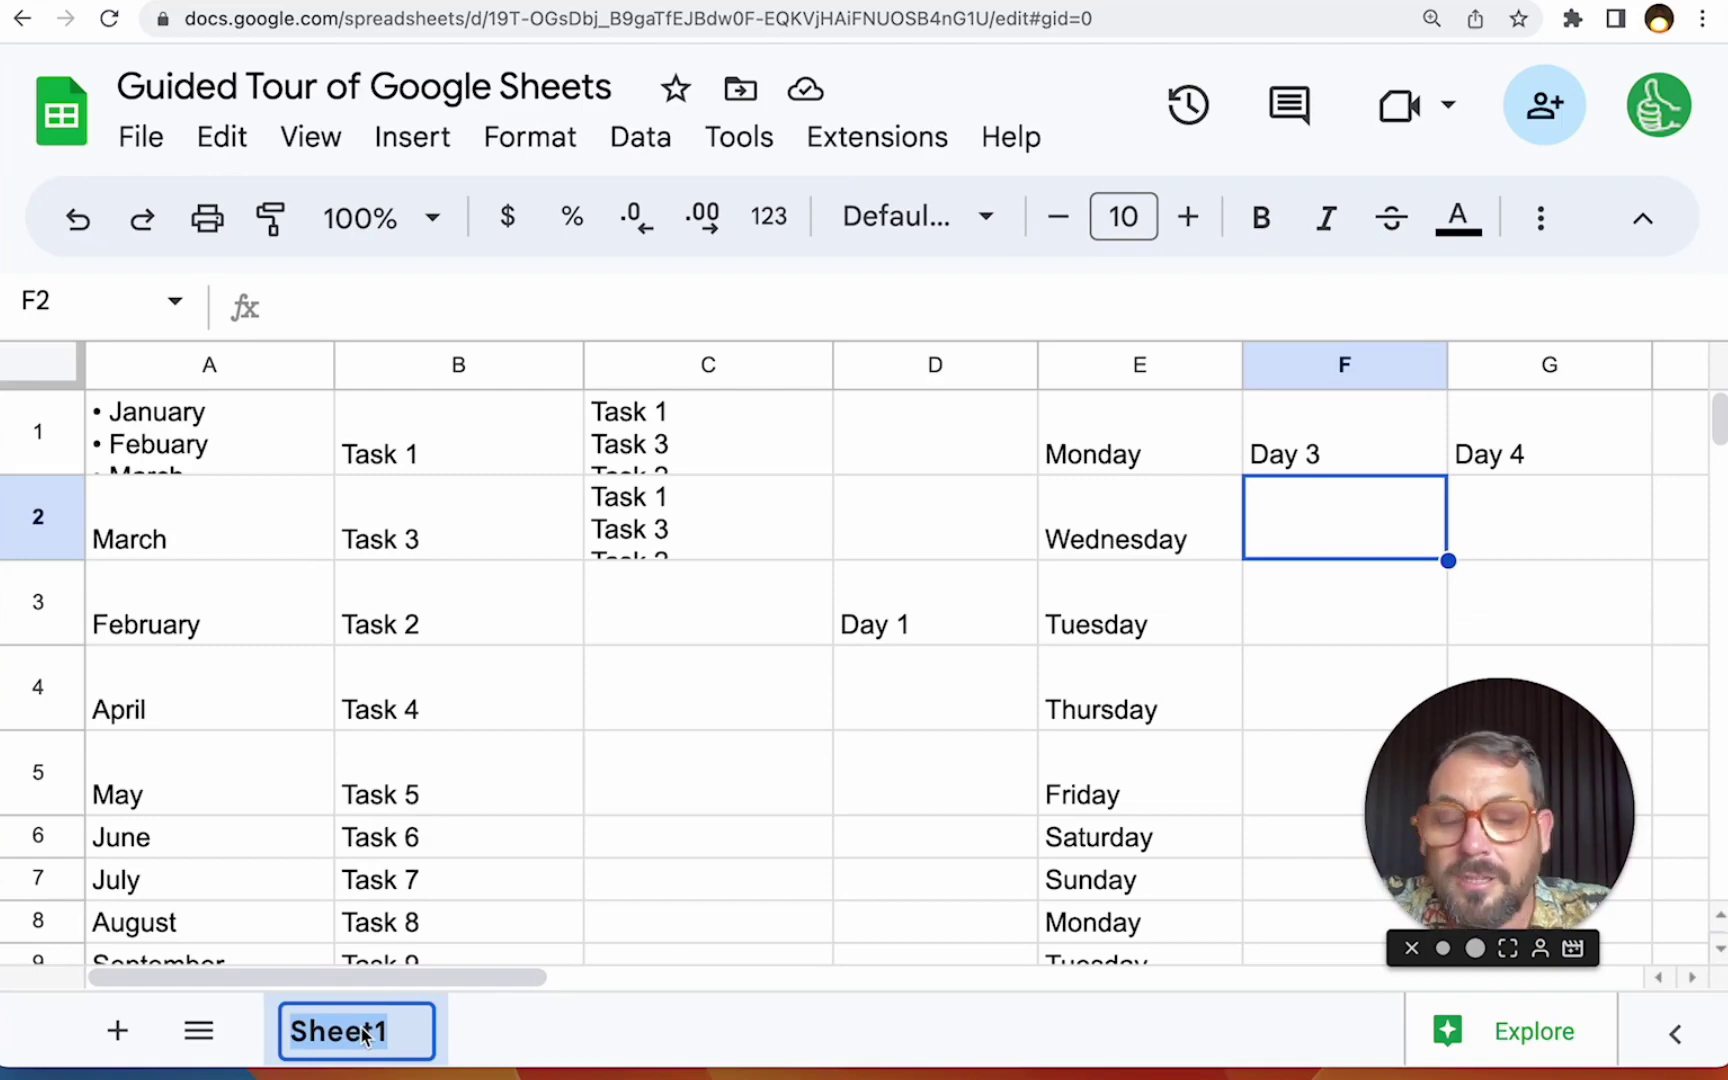
pyautogui.write('Today')
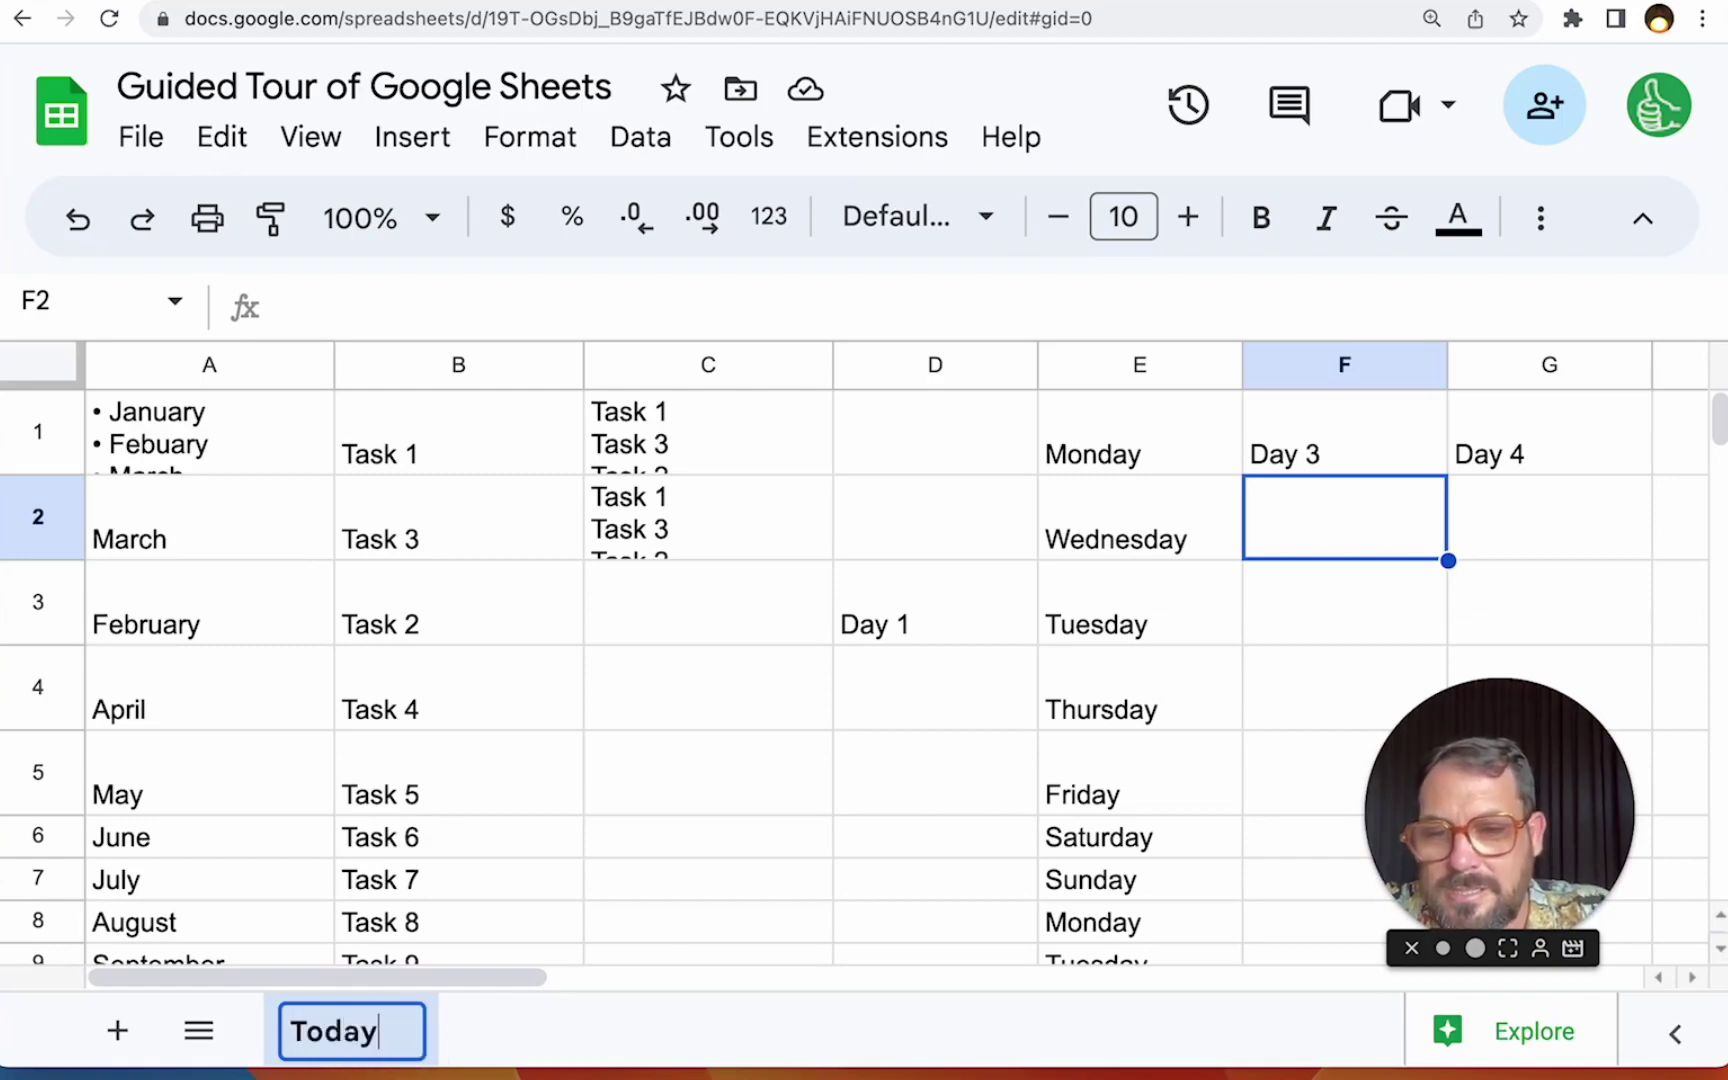
pyautogui.press('Return')
# Duplicate the Today sheet and rename the copy Tomorrow.
pyautogui.click(410, 1033)
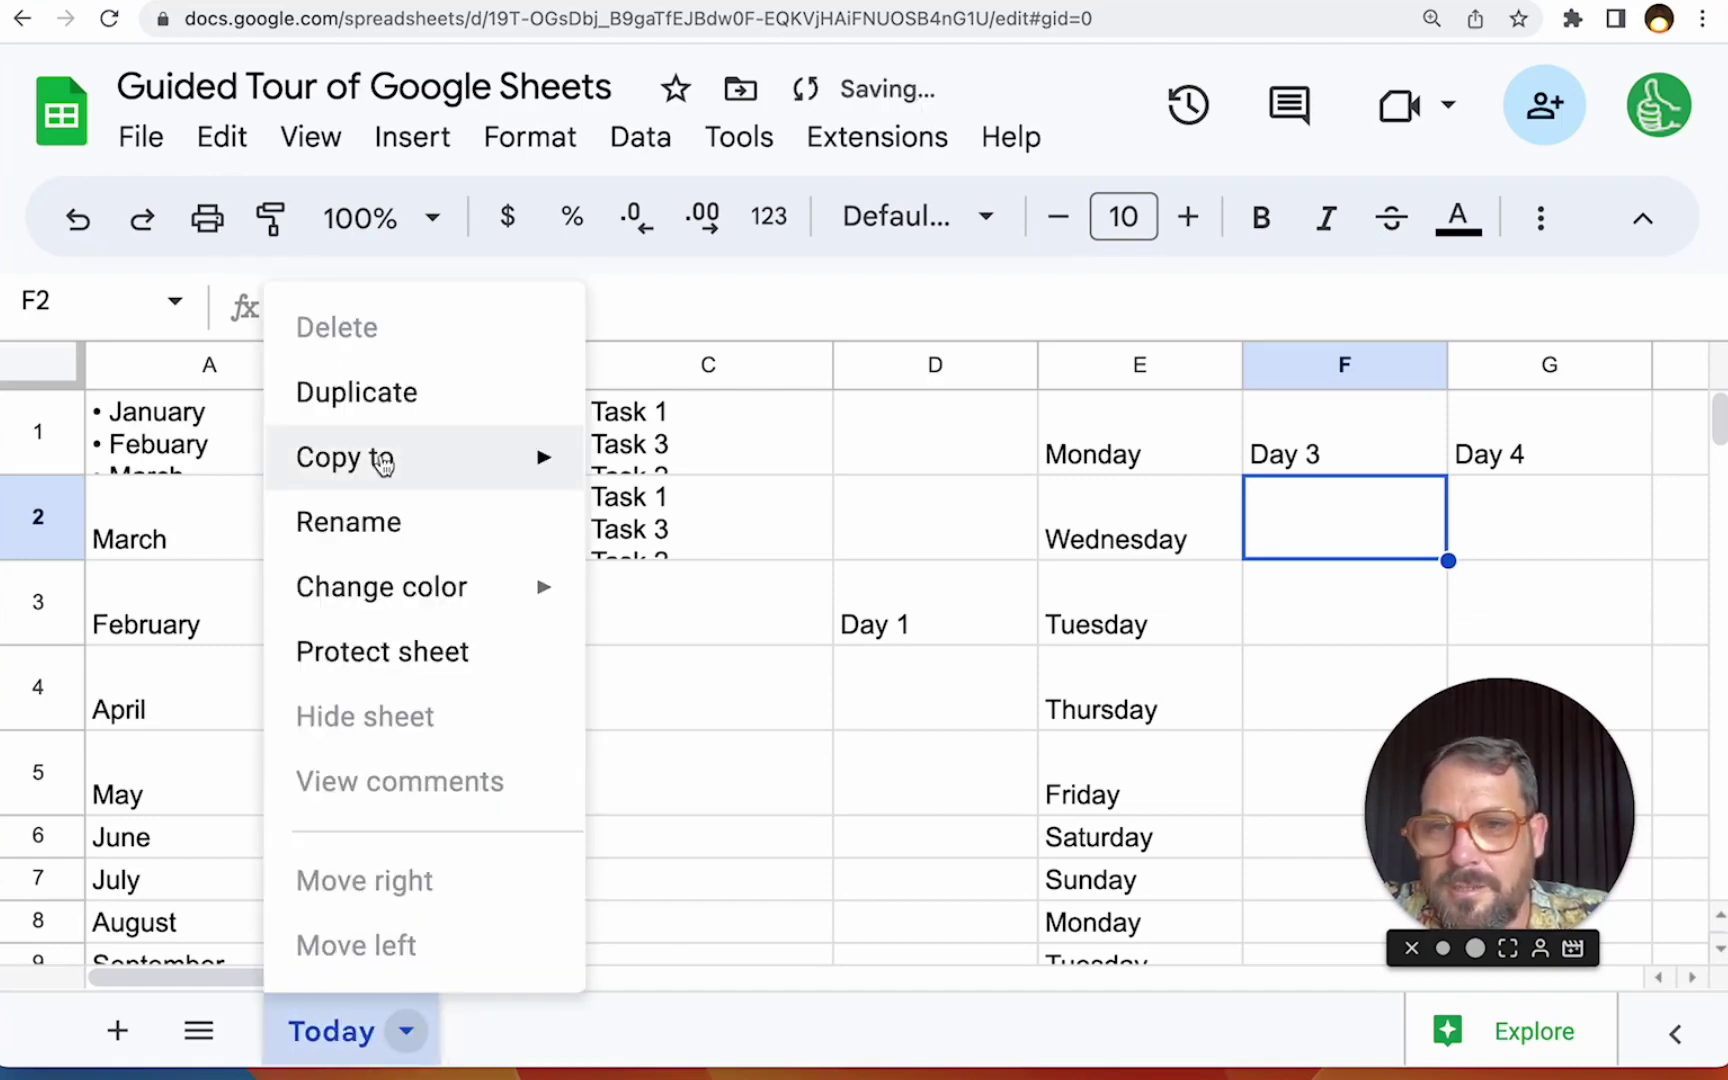
pyautogui.click(401, 410)
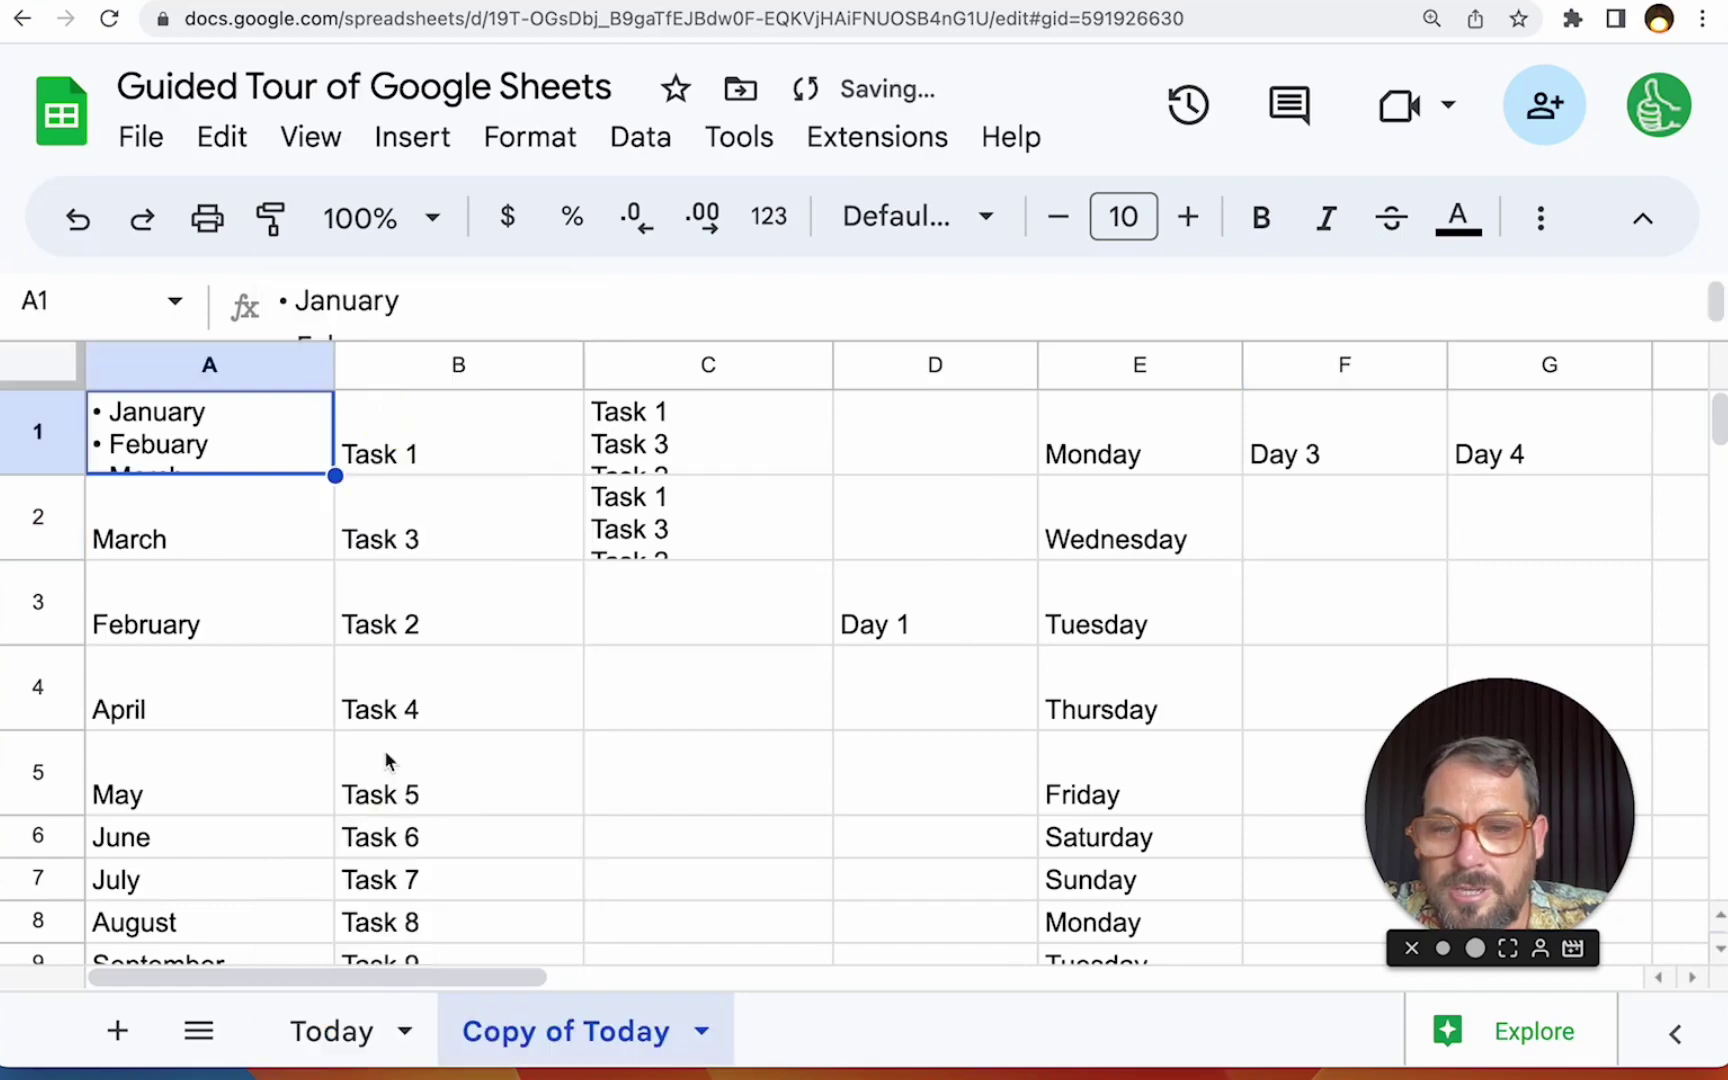
pyautogui.doubleClick(530, 1035)
pyautogui.write('Tomorrow')
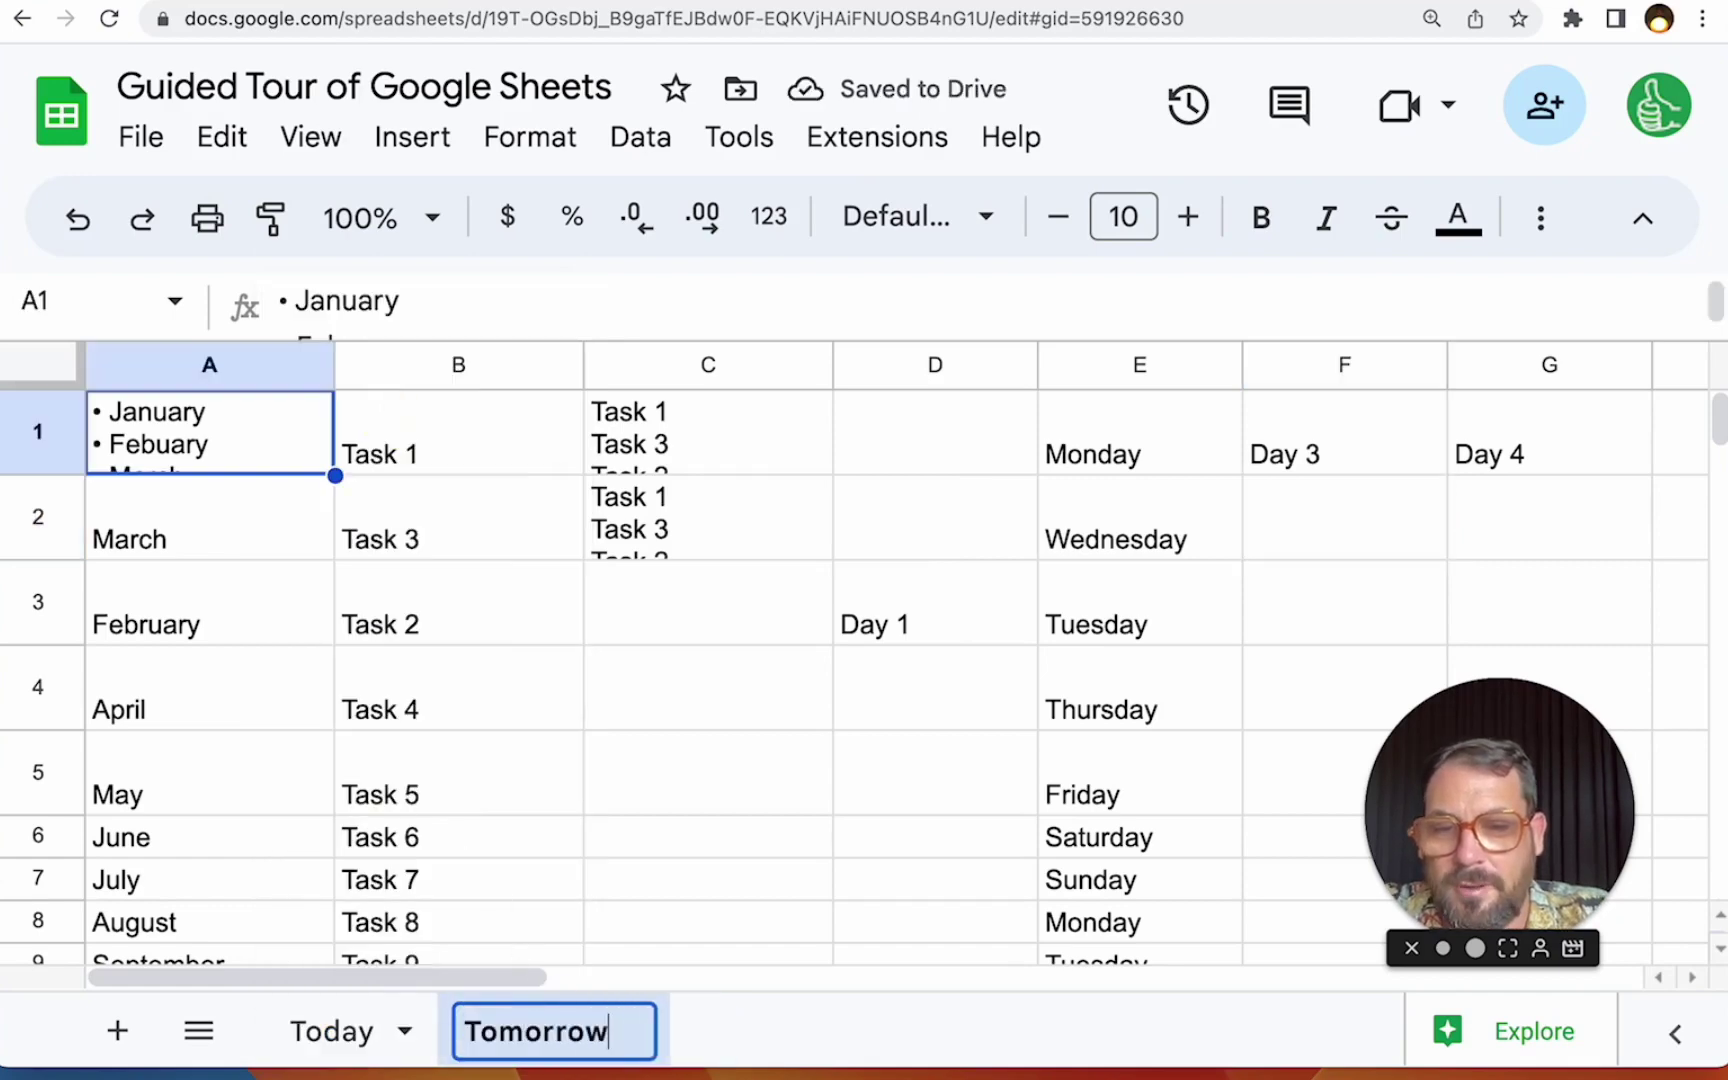
pyautogui.press('Return')
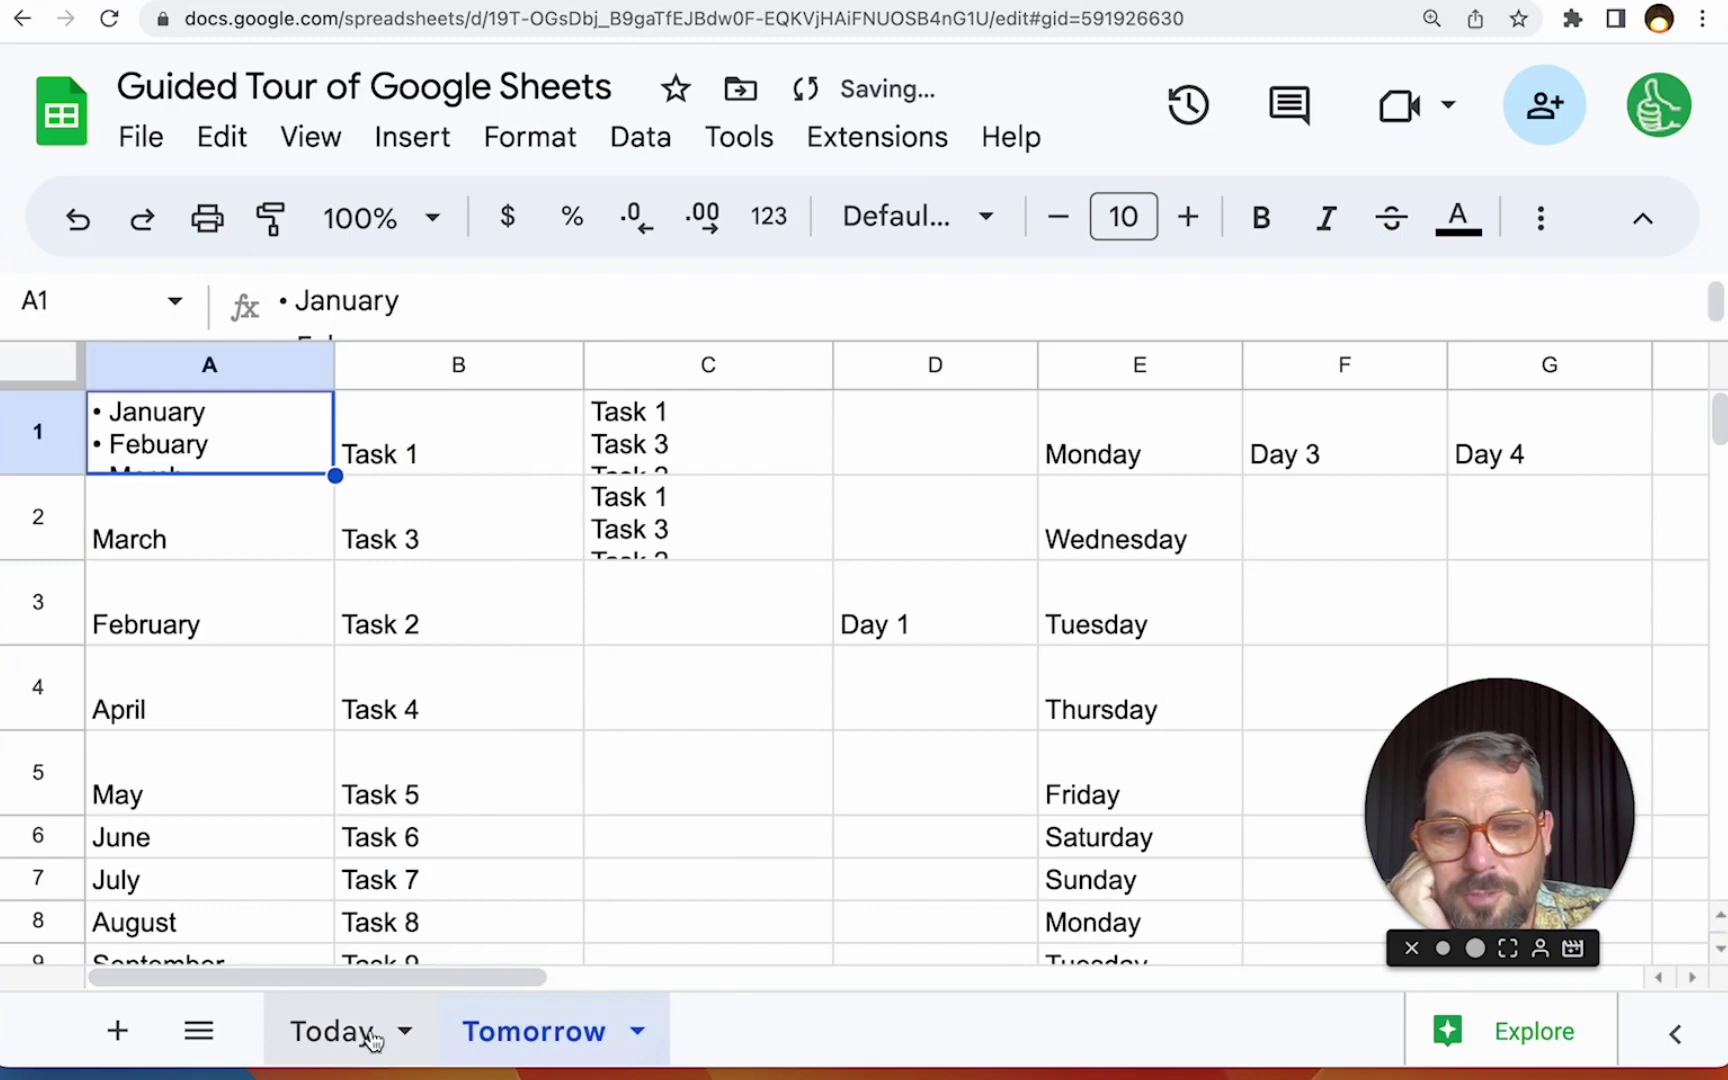
# Copy the Tomorrow sheet to a new spreadsheet and open the Untitled copy.
pyautogui.click(418, 670)
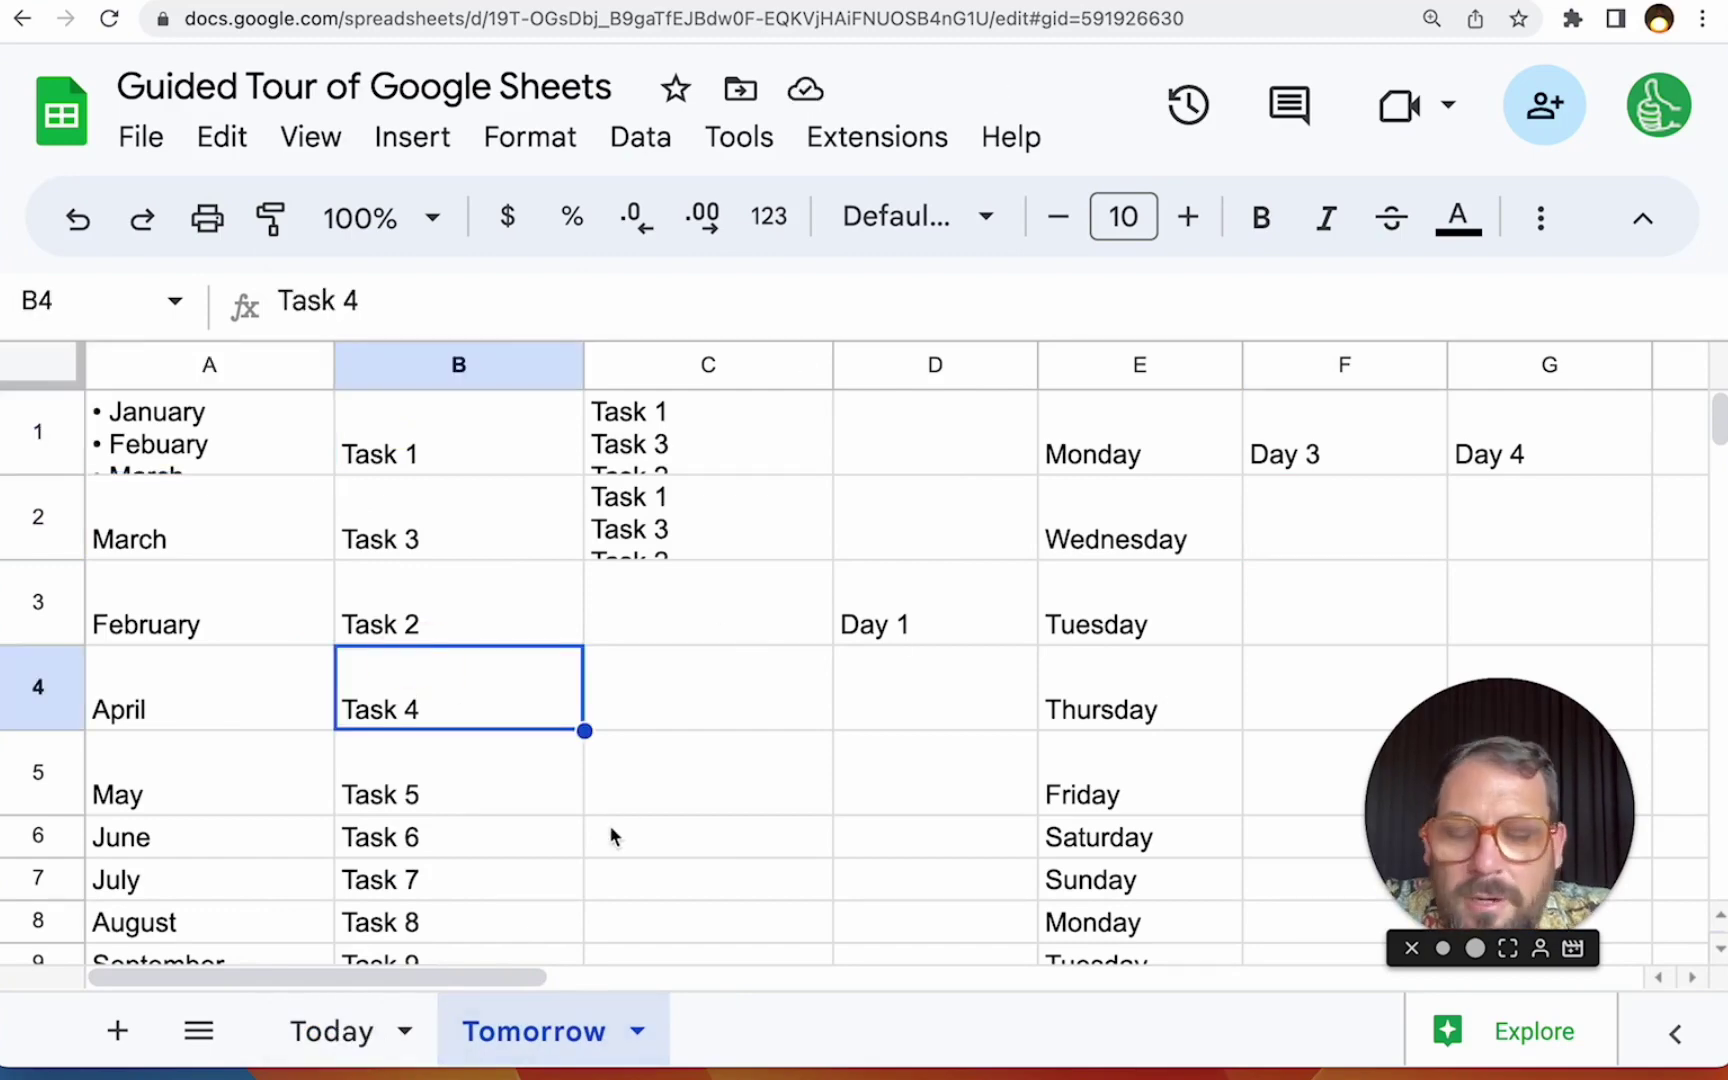
pyautogui.click(636, 1031)
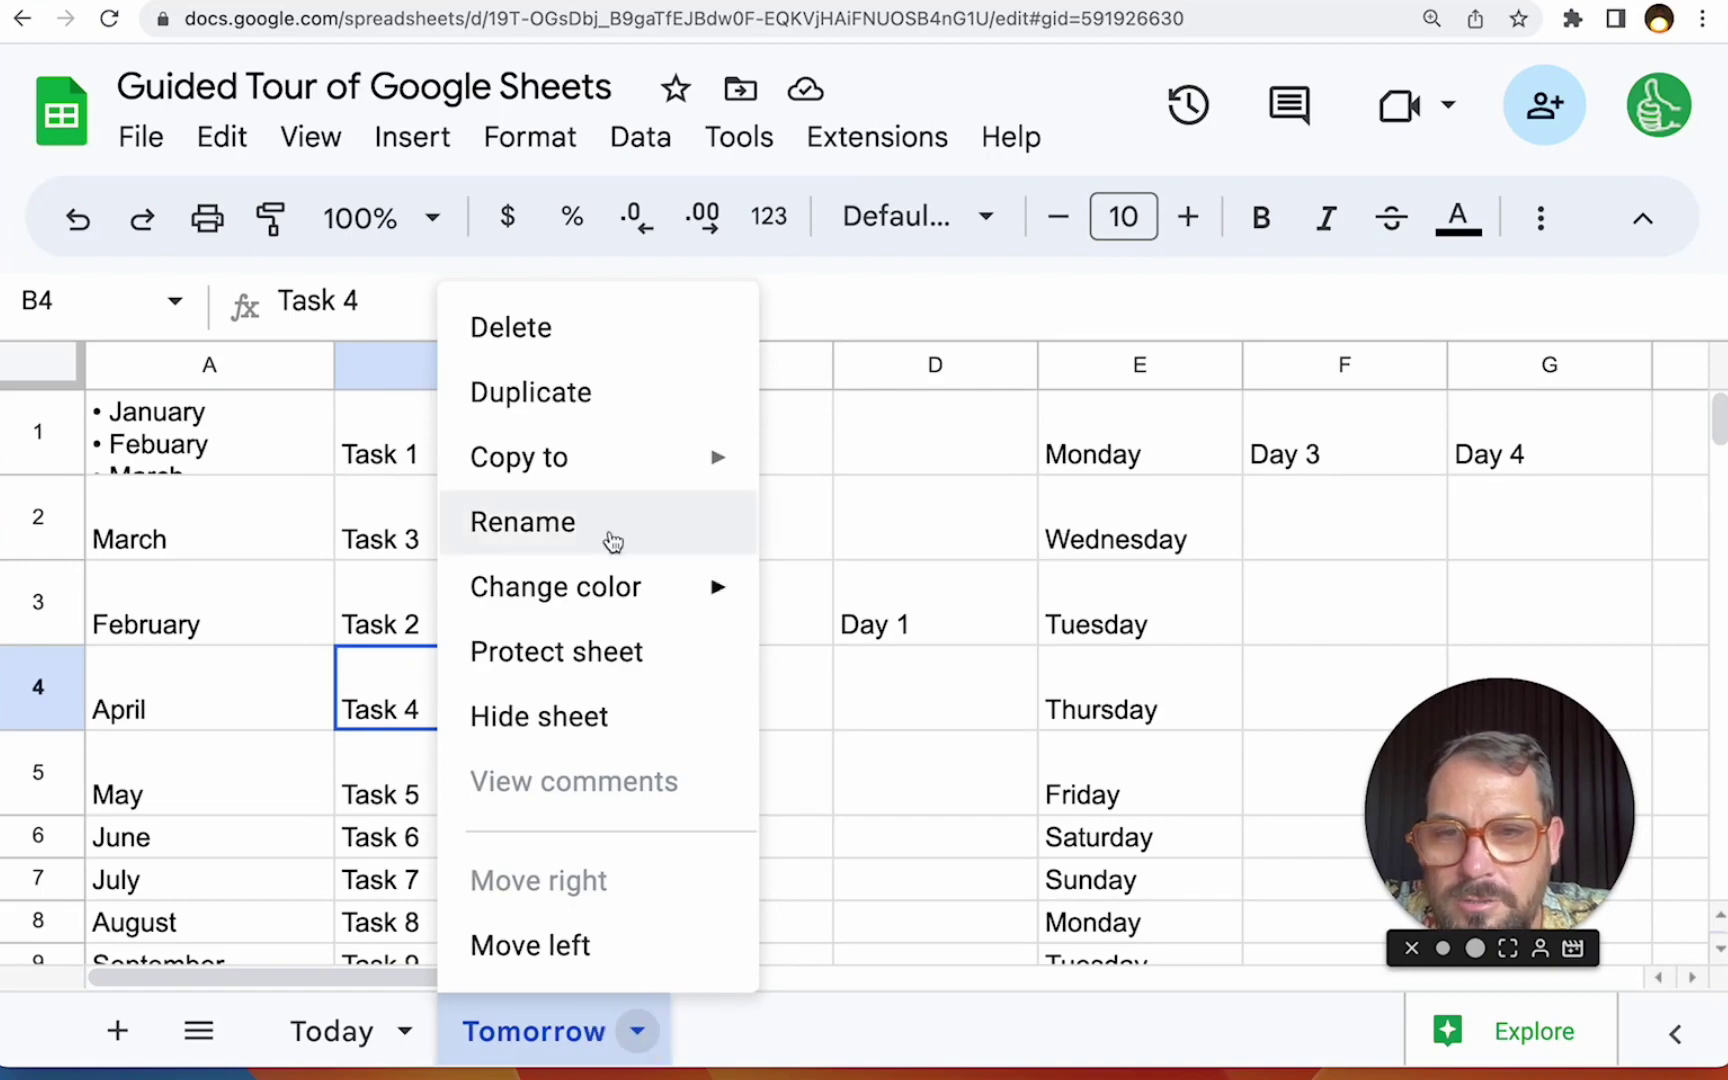
pyautogui.moveTo(598, 473)
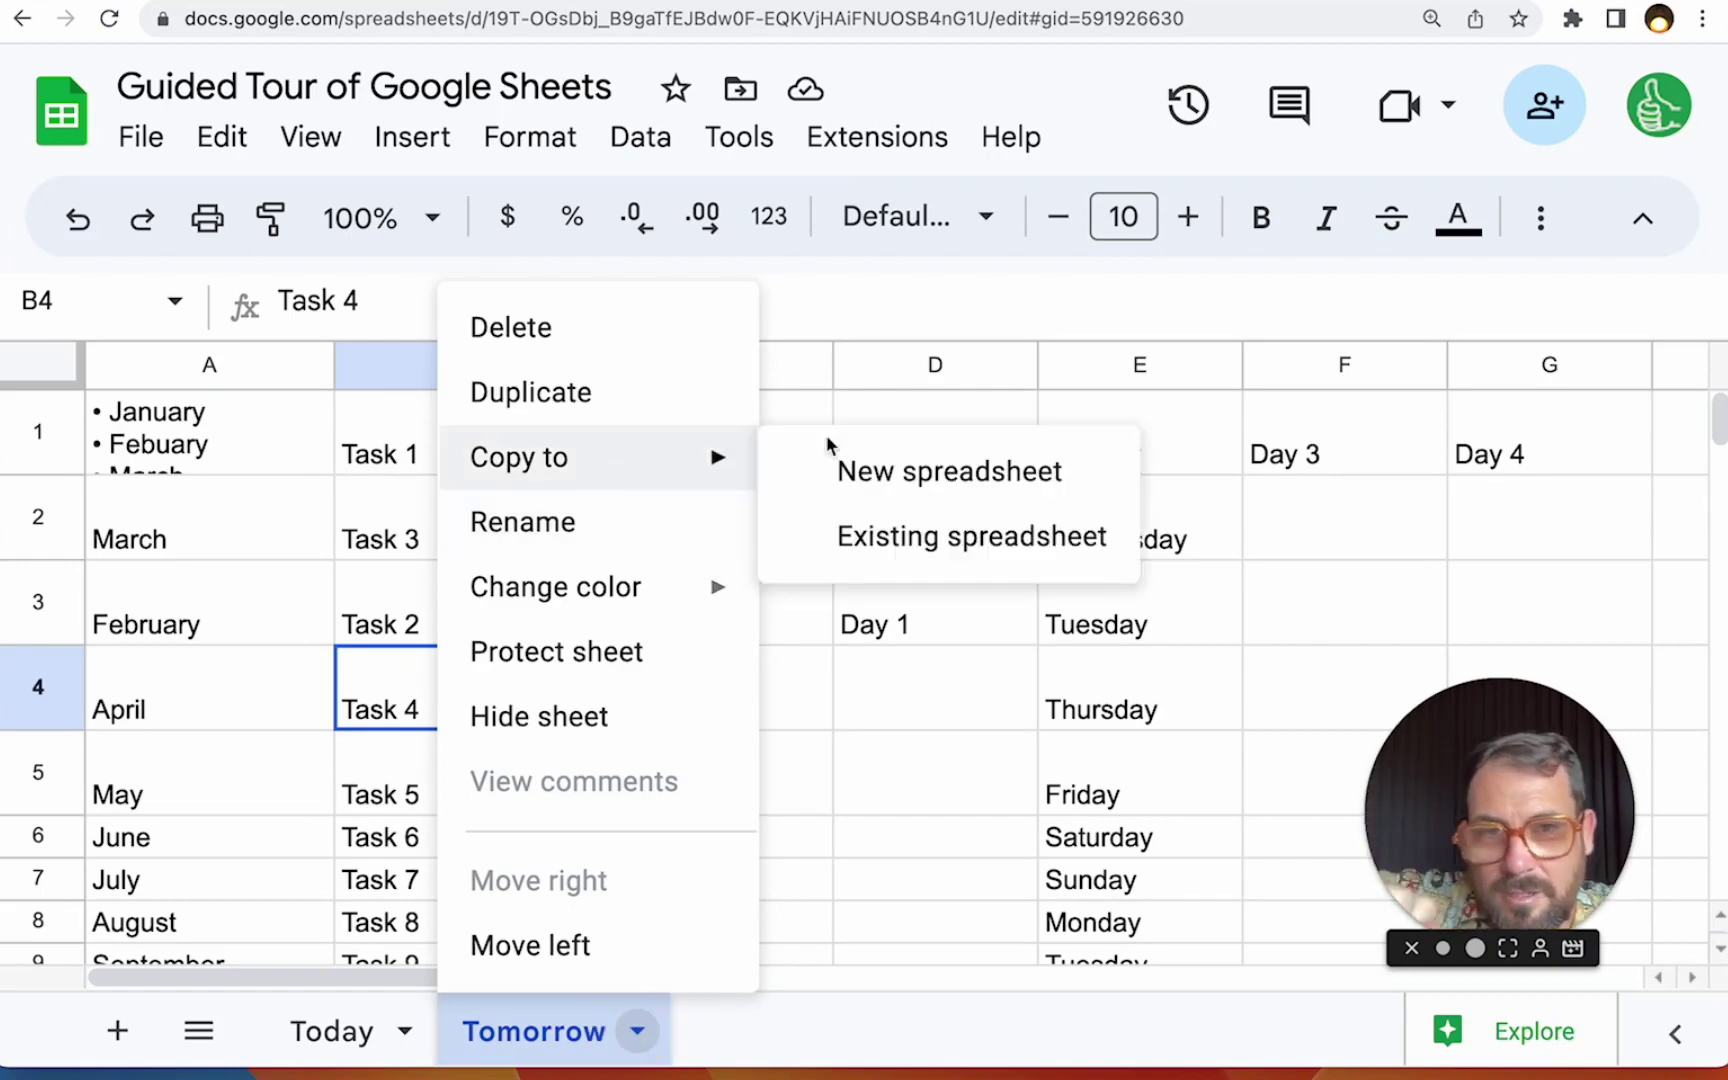
pyautogui.click(893, 483)
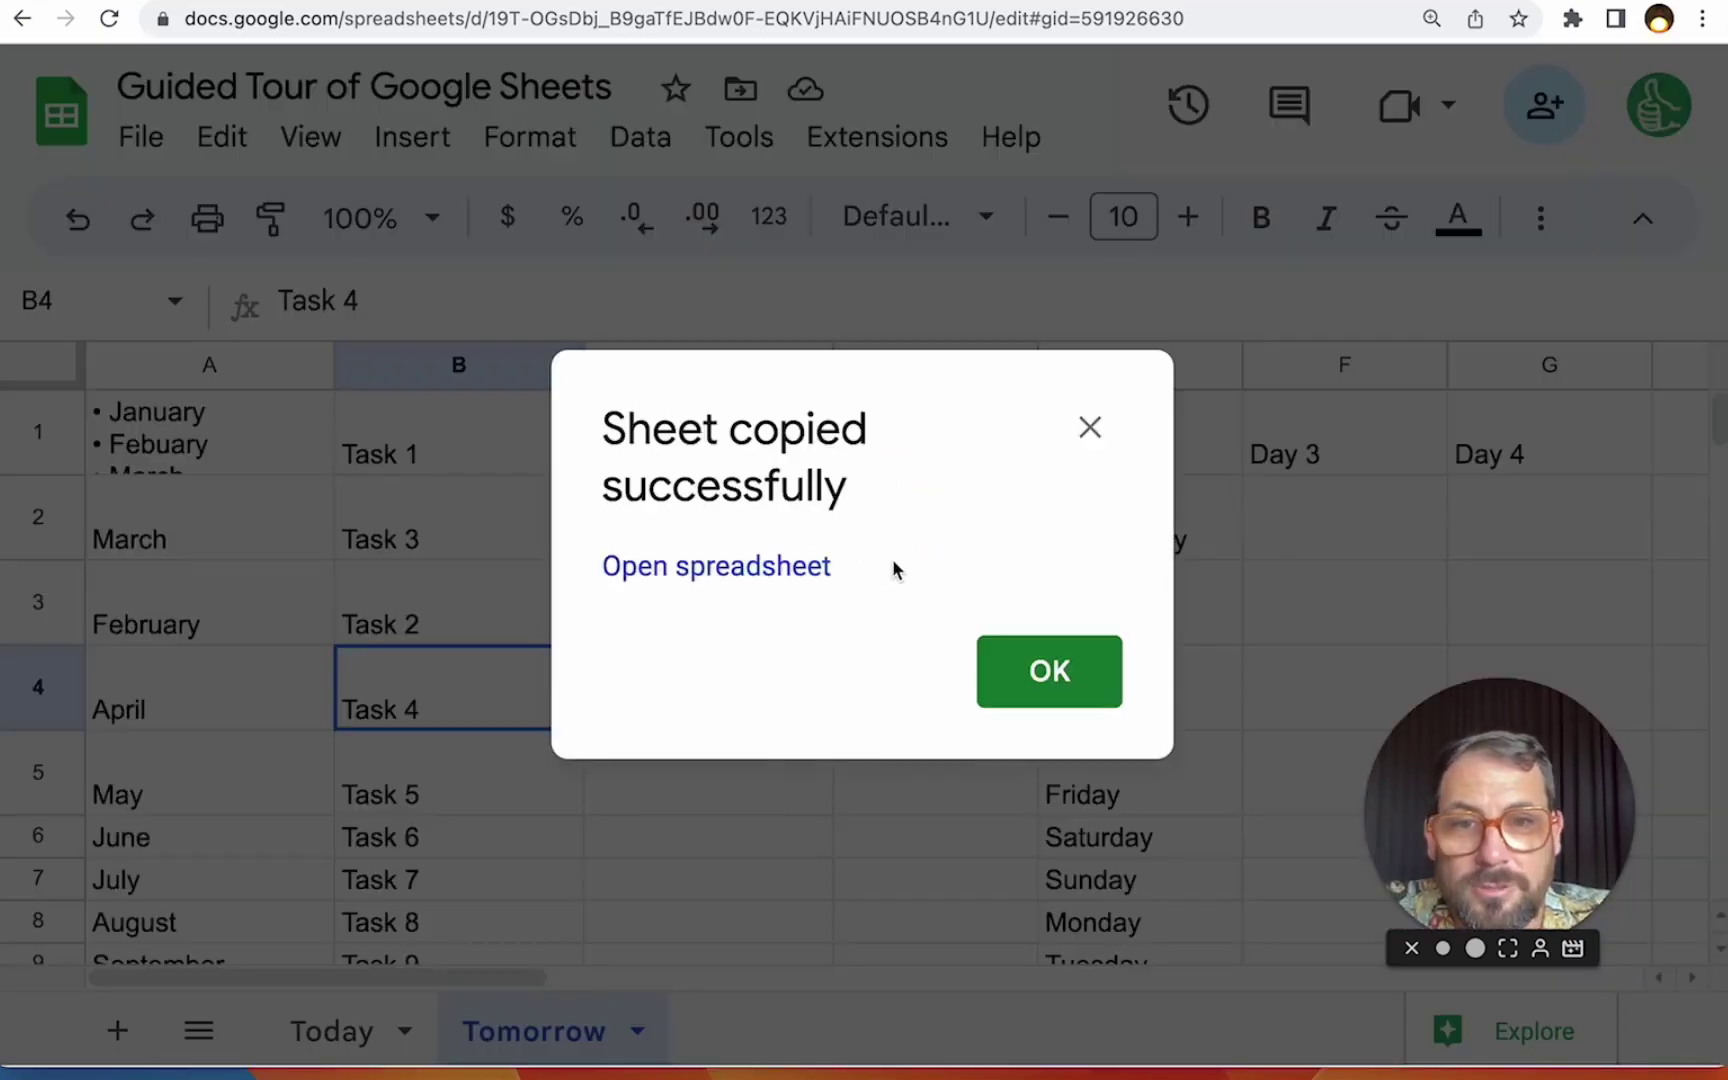
pyautogui.click(755, 575)
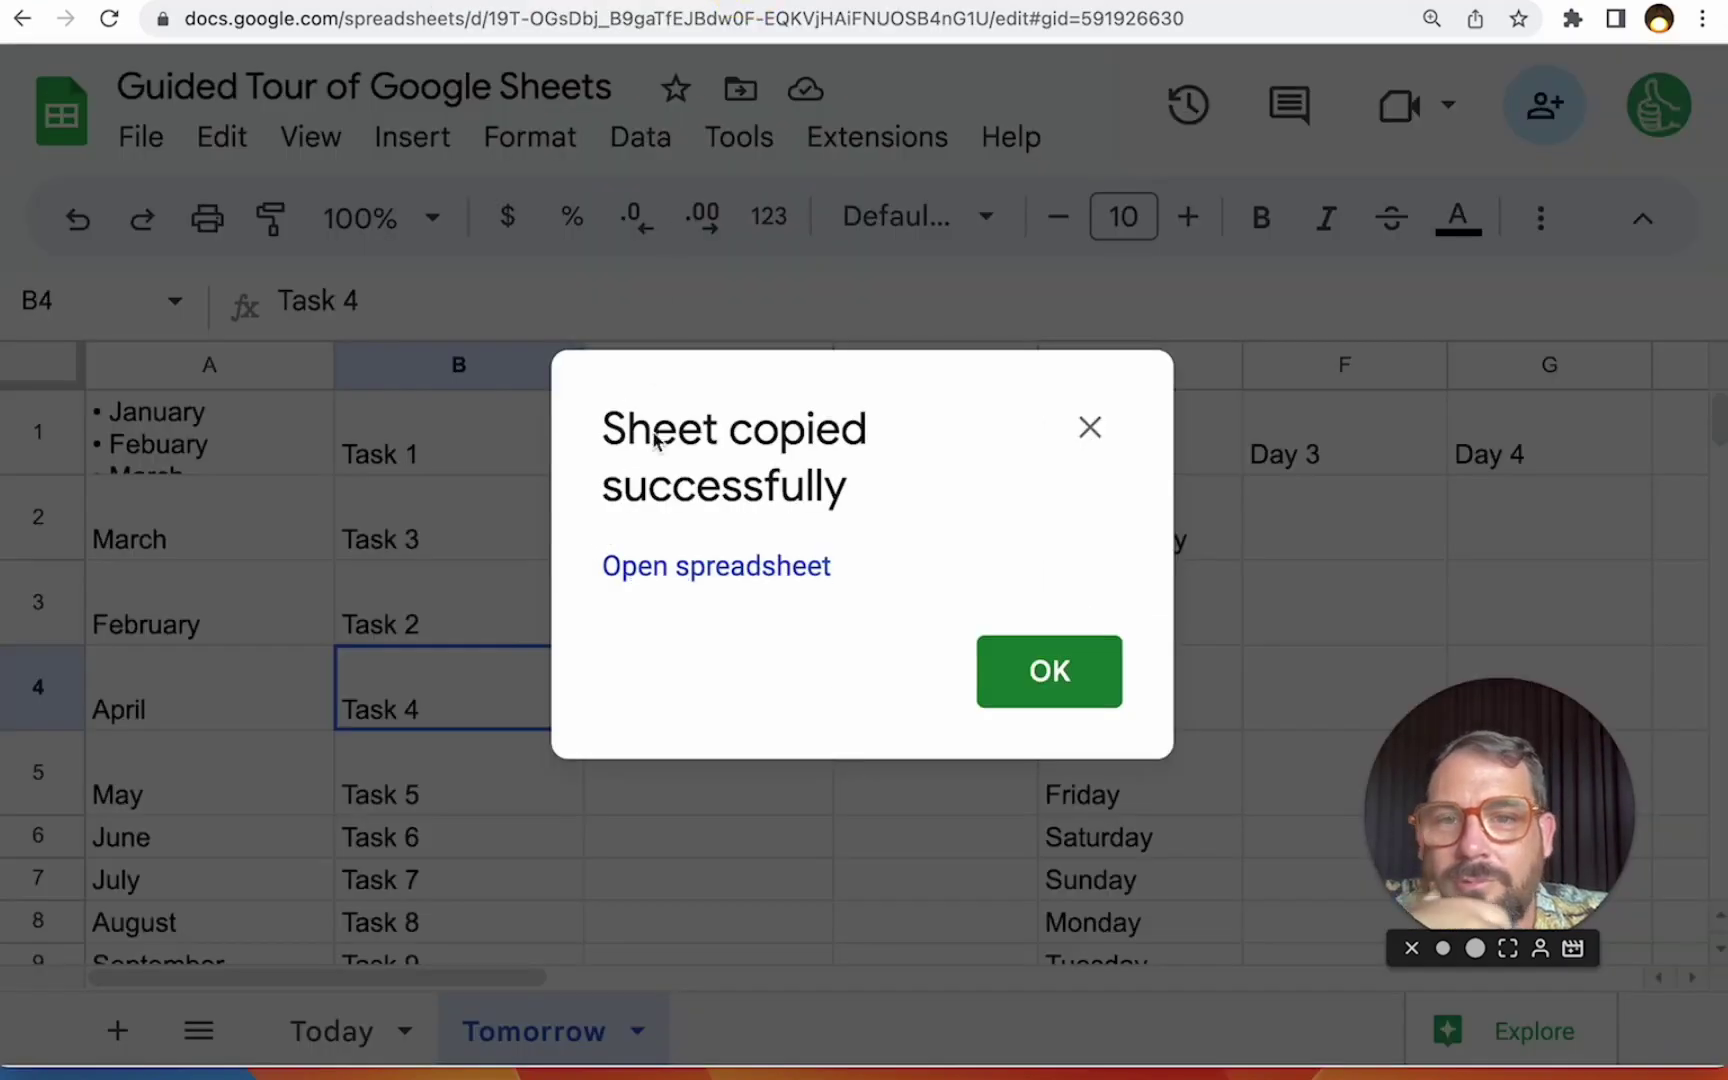
# In the Guided Tour spreadsheet, dismiss the copy confirmation and view Tomorrow's Copy to options.
pyautogui.click(560, 0)
pyautogui.click(1055, 683)
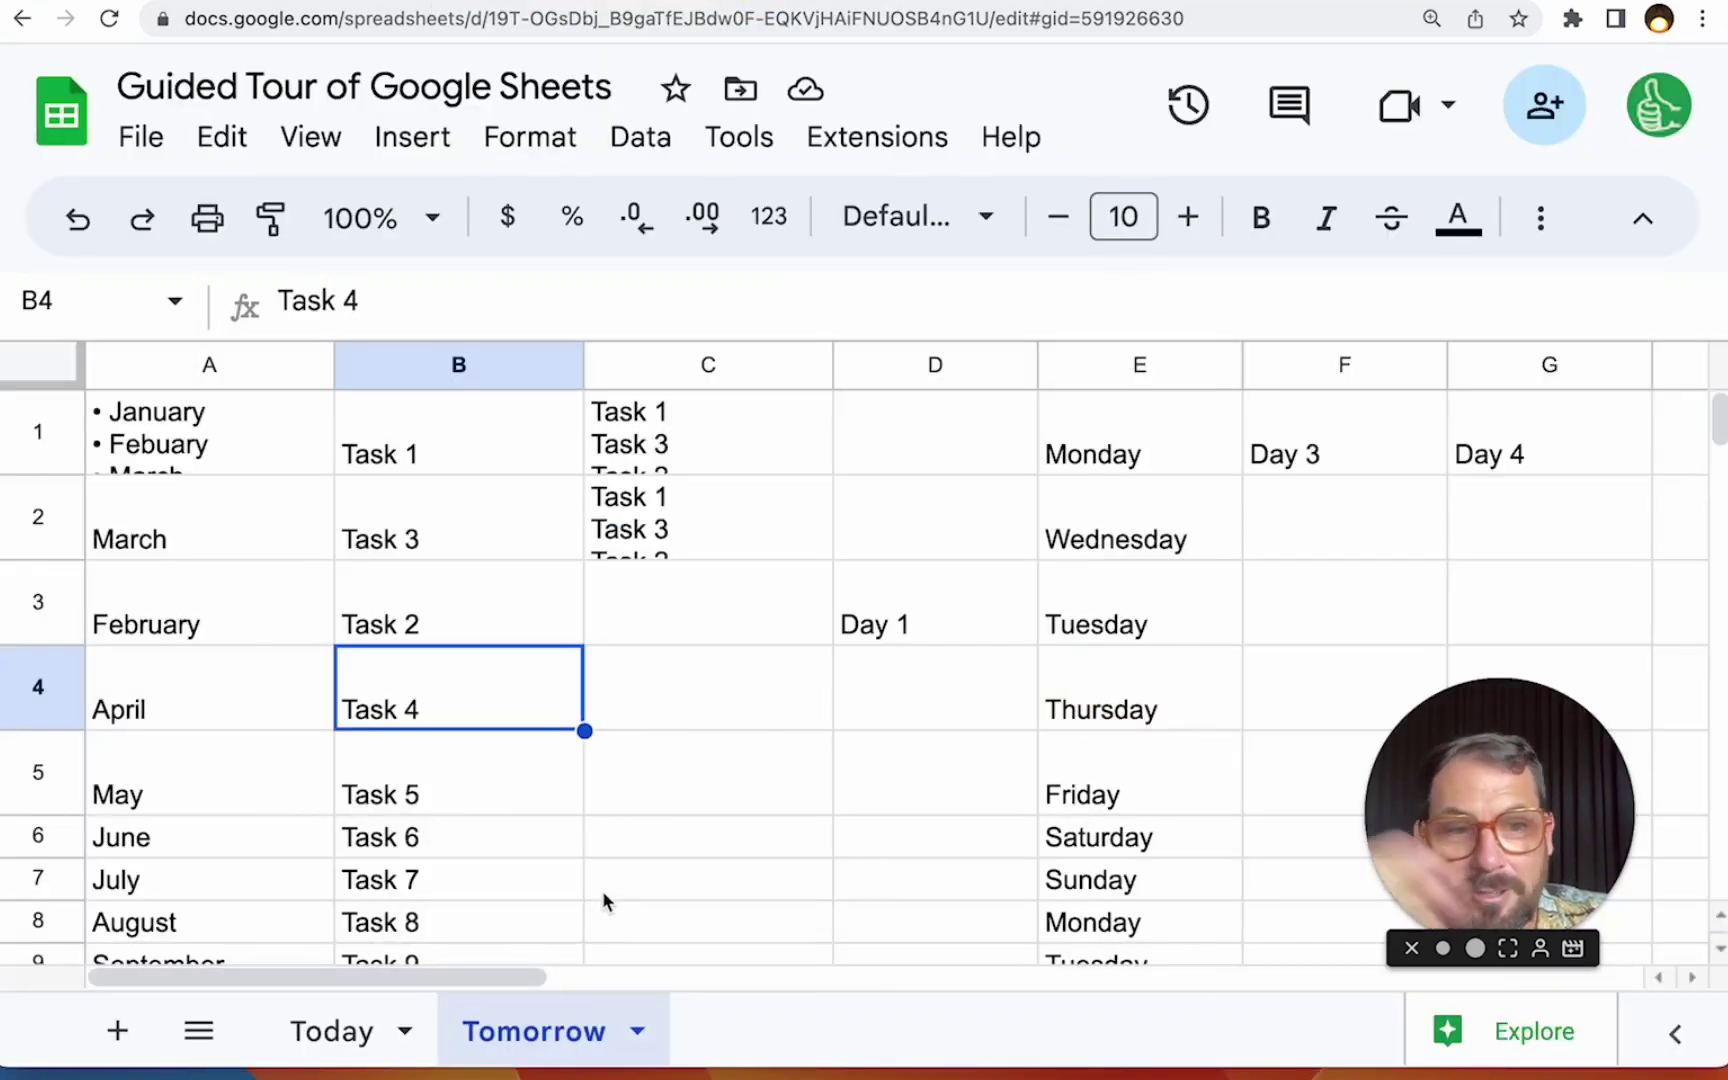
pyautogui.click(637, 1031)
pyautogui.moveTo(663, 466)
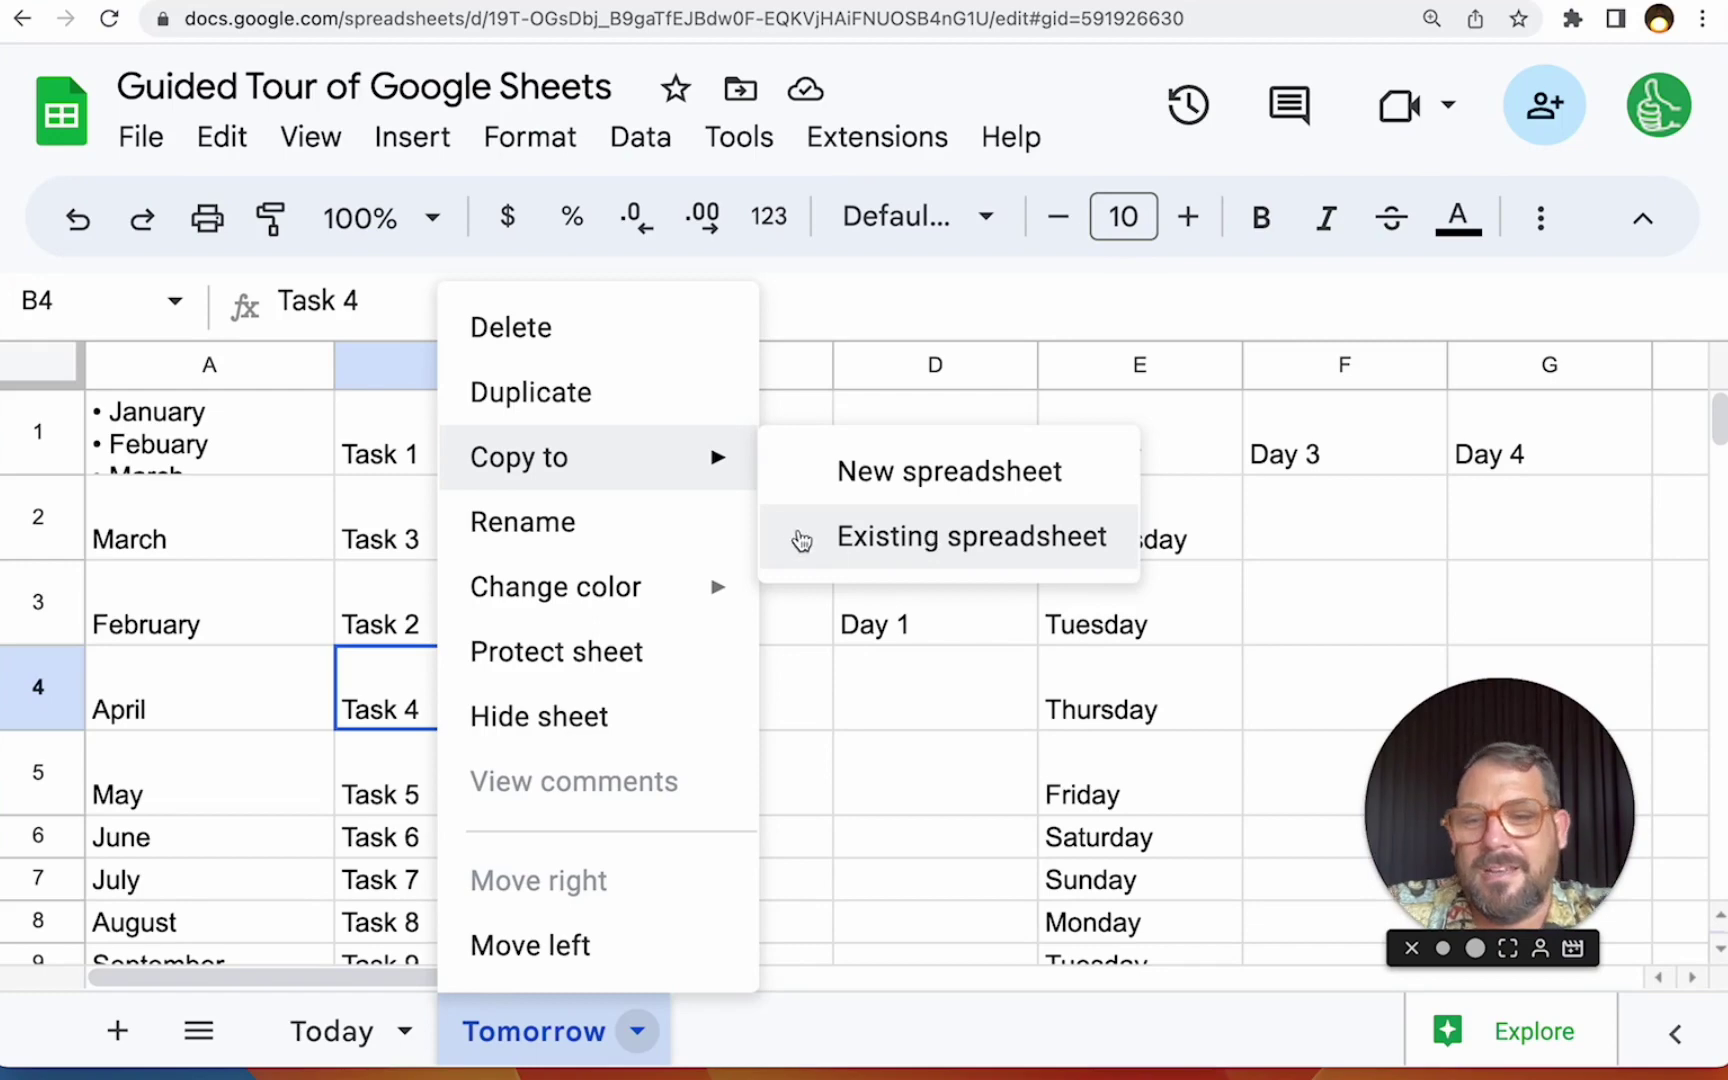
# Rename the Today tab to Template.
pyautogui.doubleClick(328, 1045)
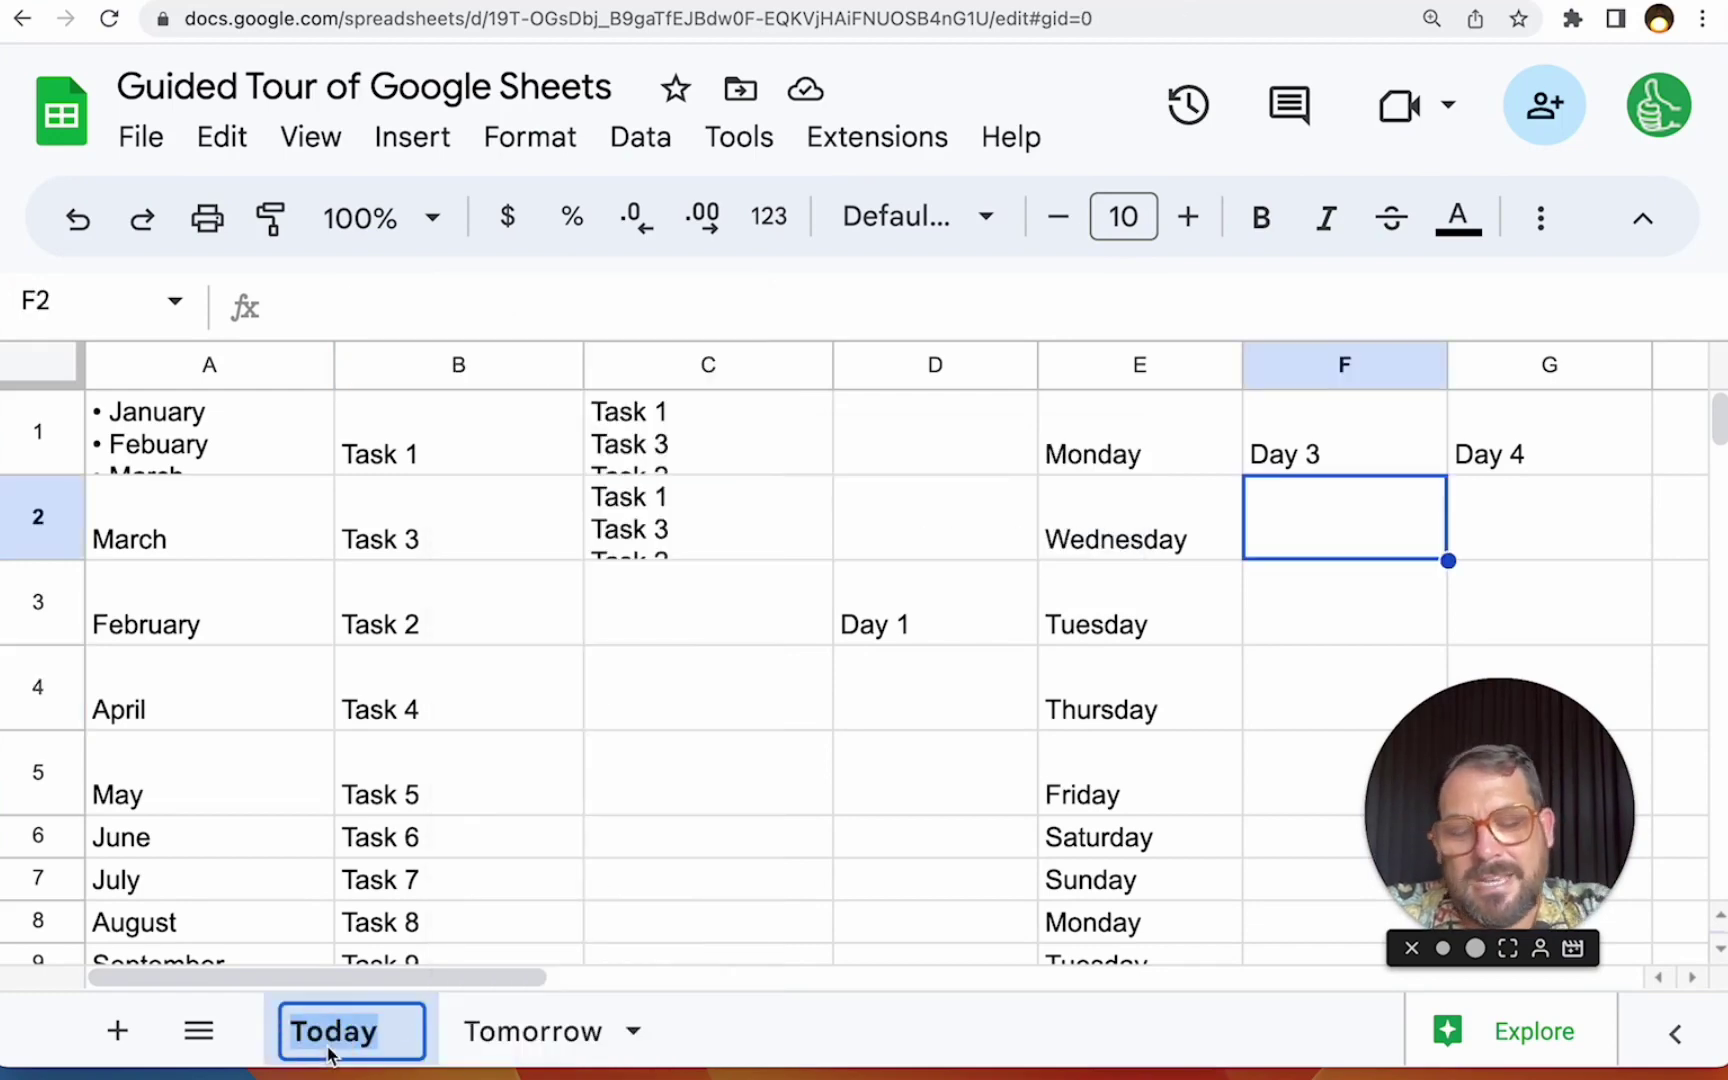
pyautogui.write('Template')
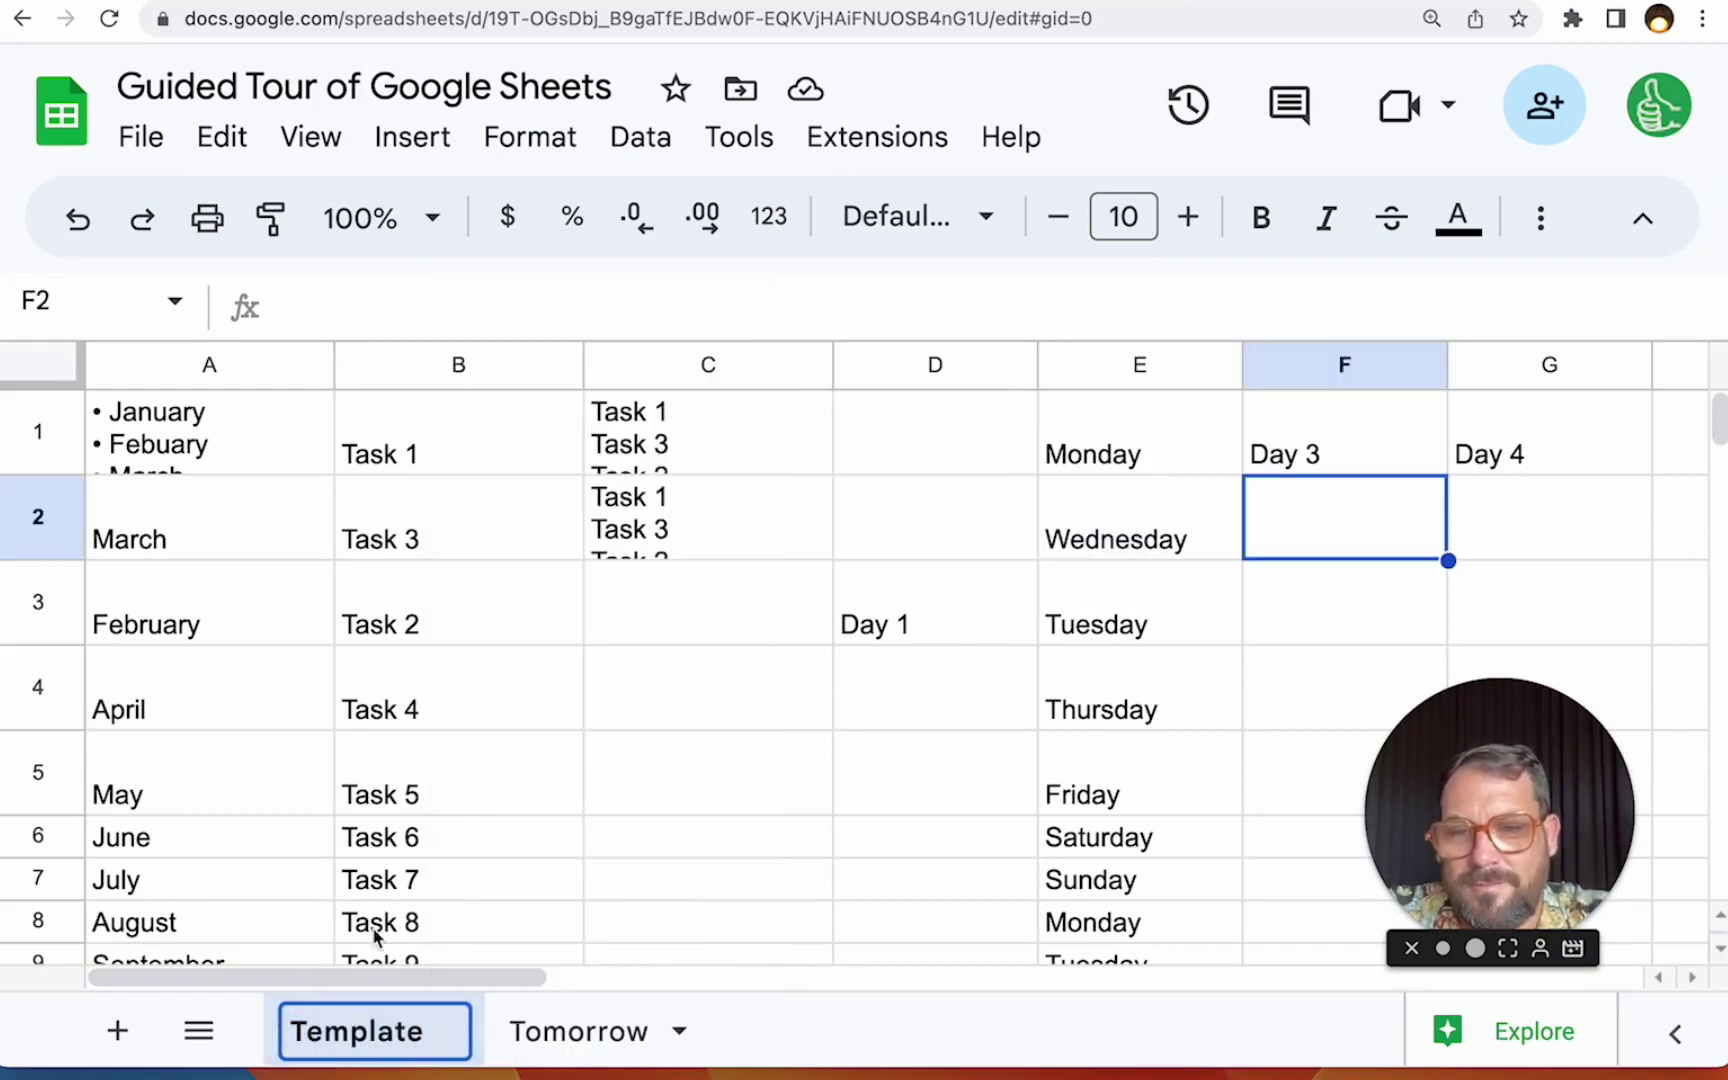
pyautogui.click(598, 1035)
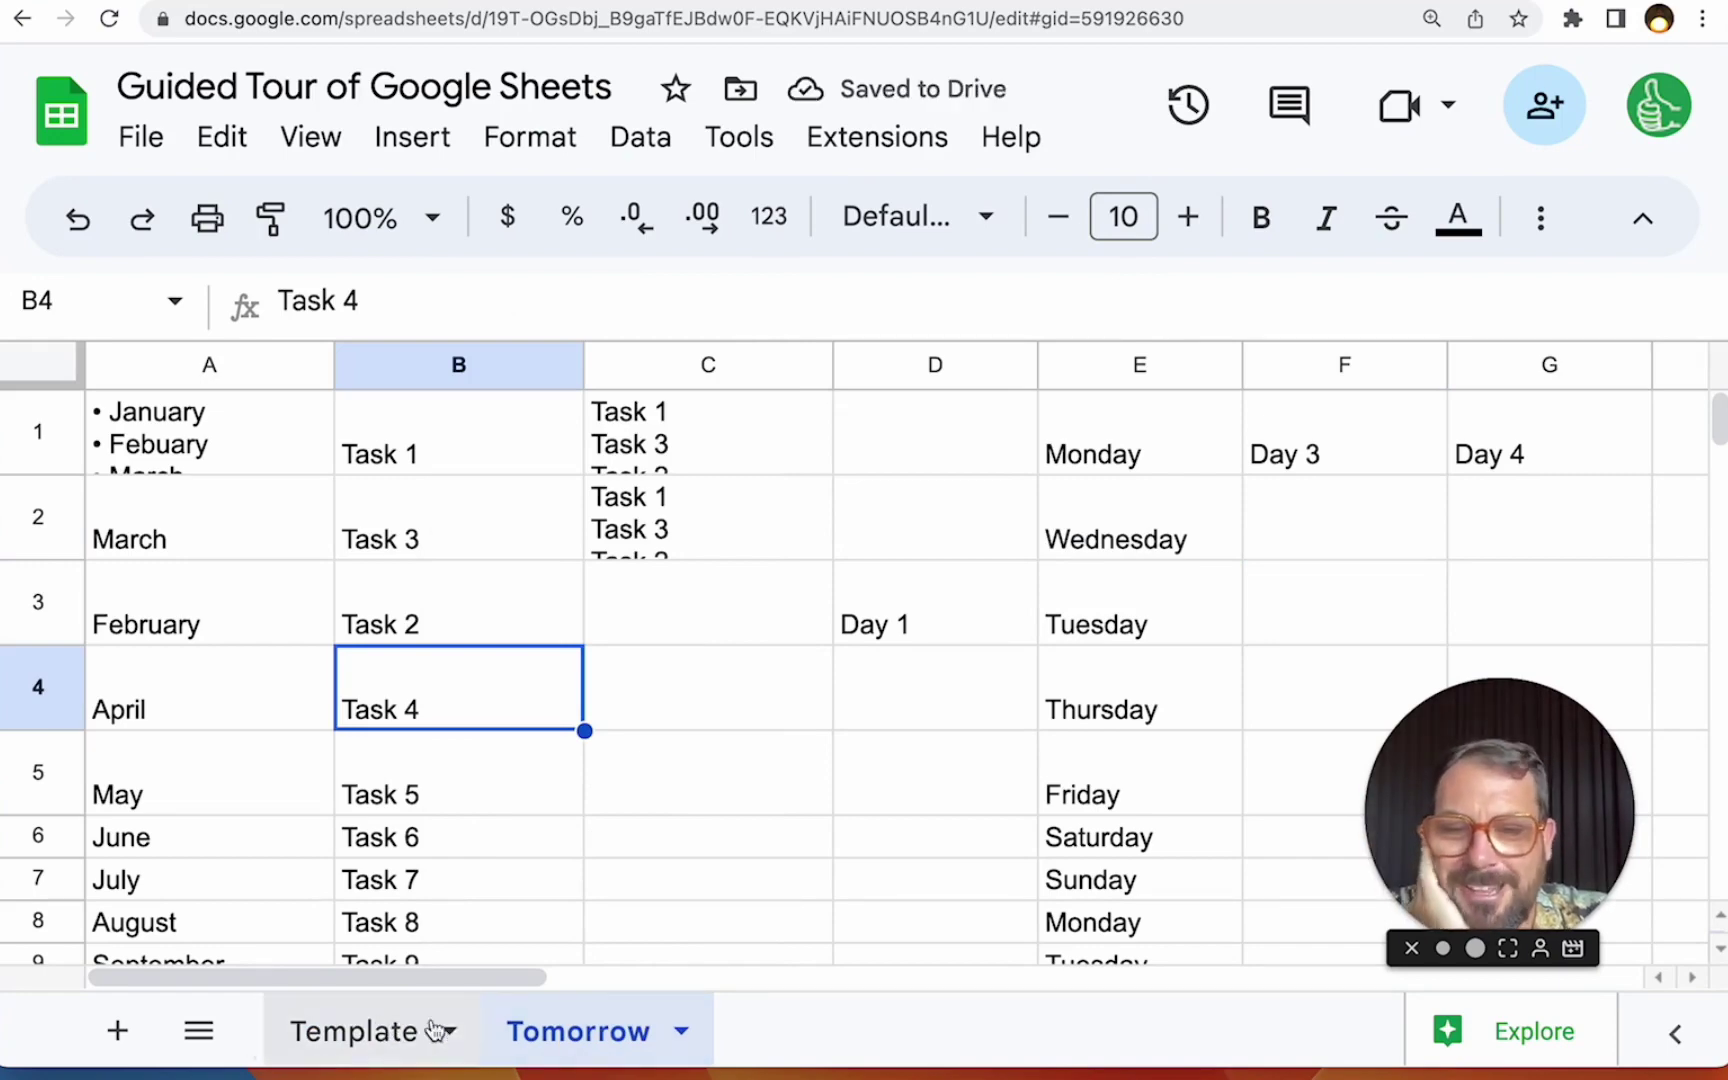
# Look at the Tomorrow tab's Copy to submenu, then close it unused.
pyautogui.click(681, 1031)
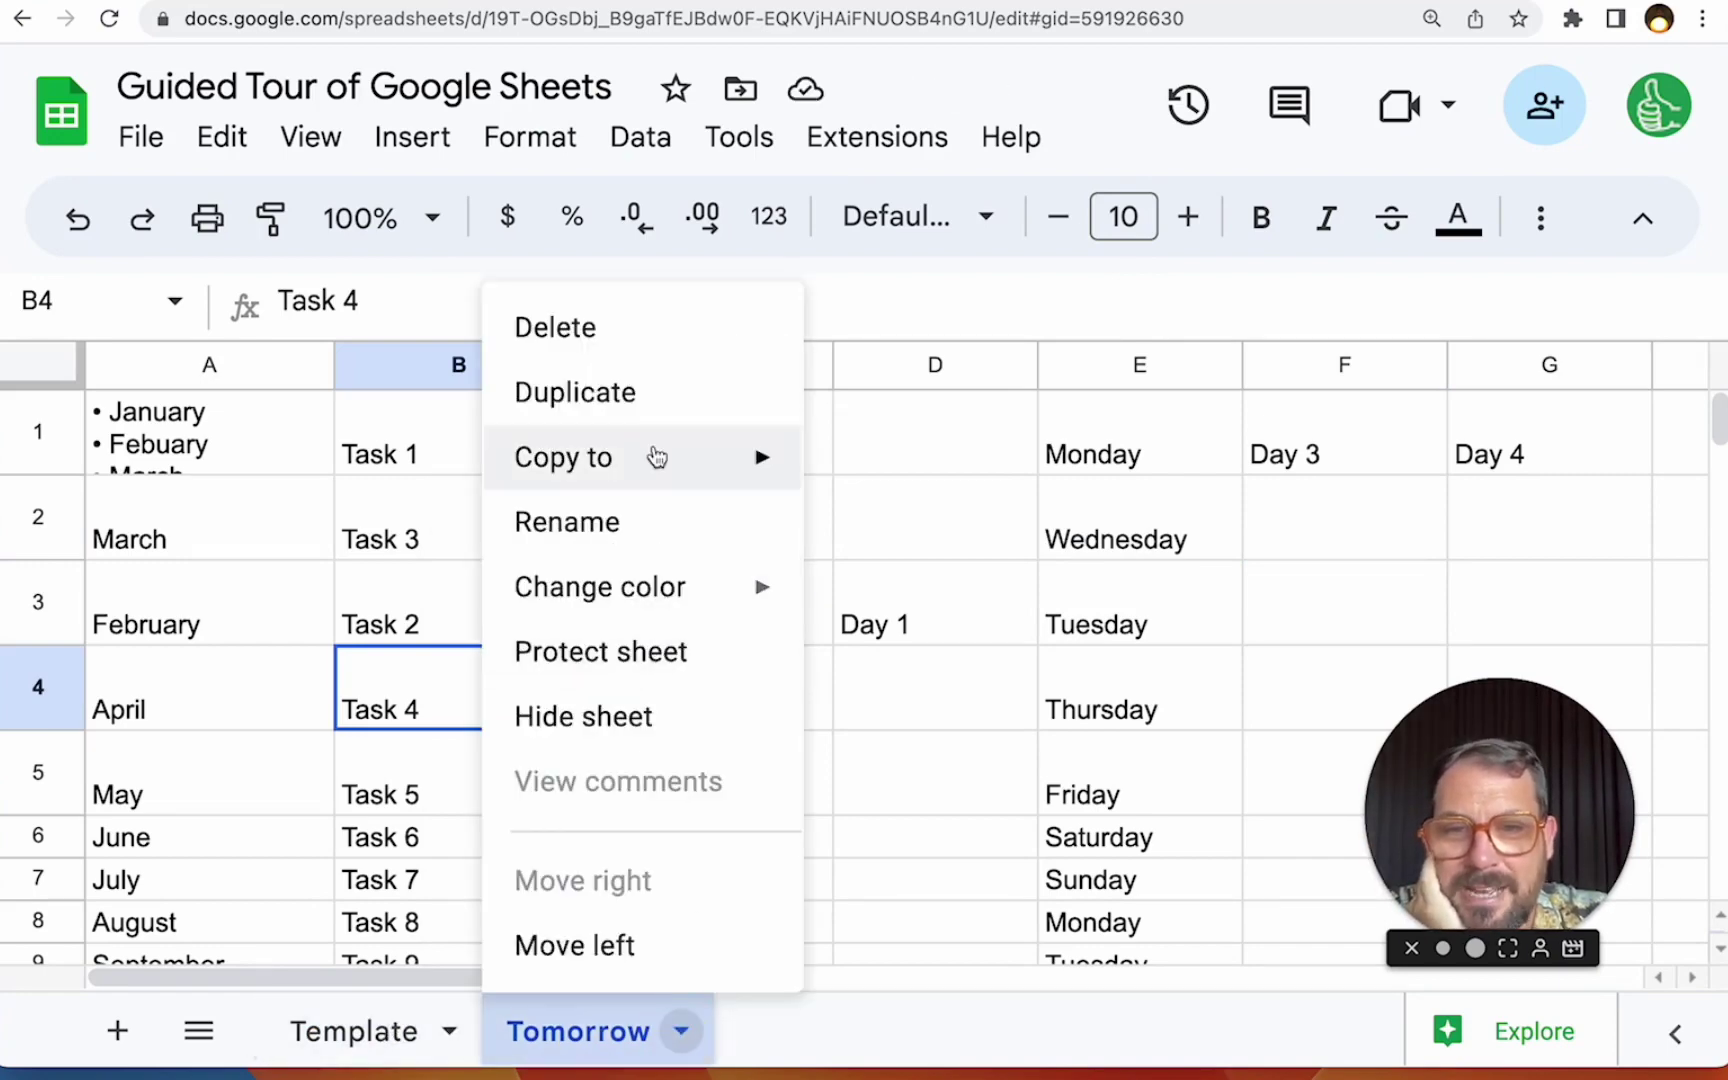
pyautogui.moveTo(656, 457)
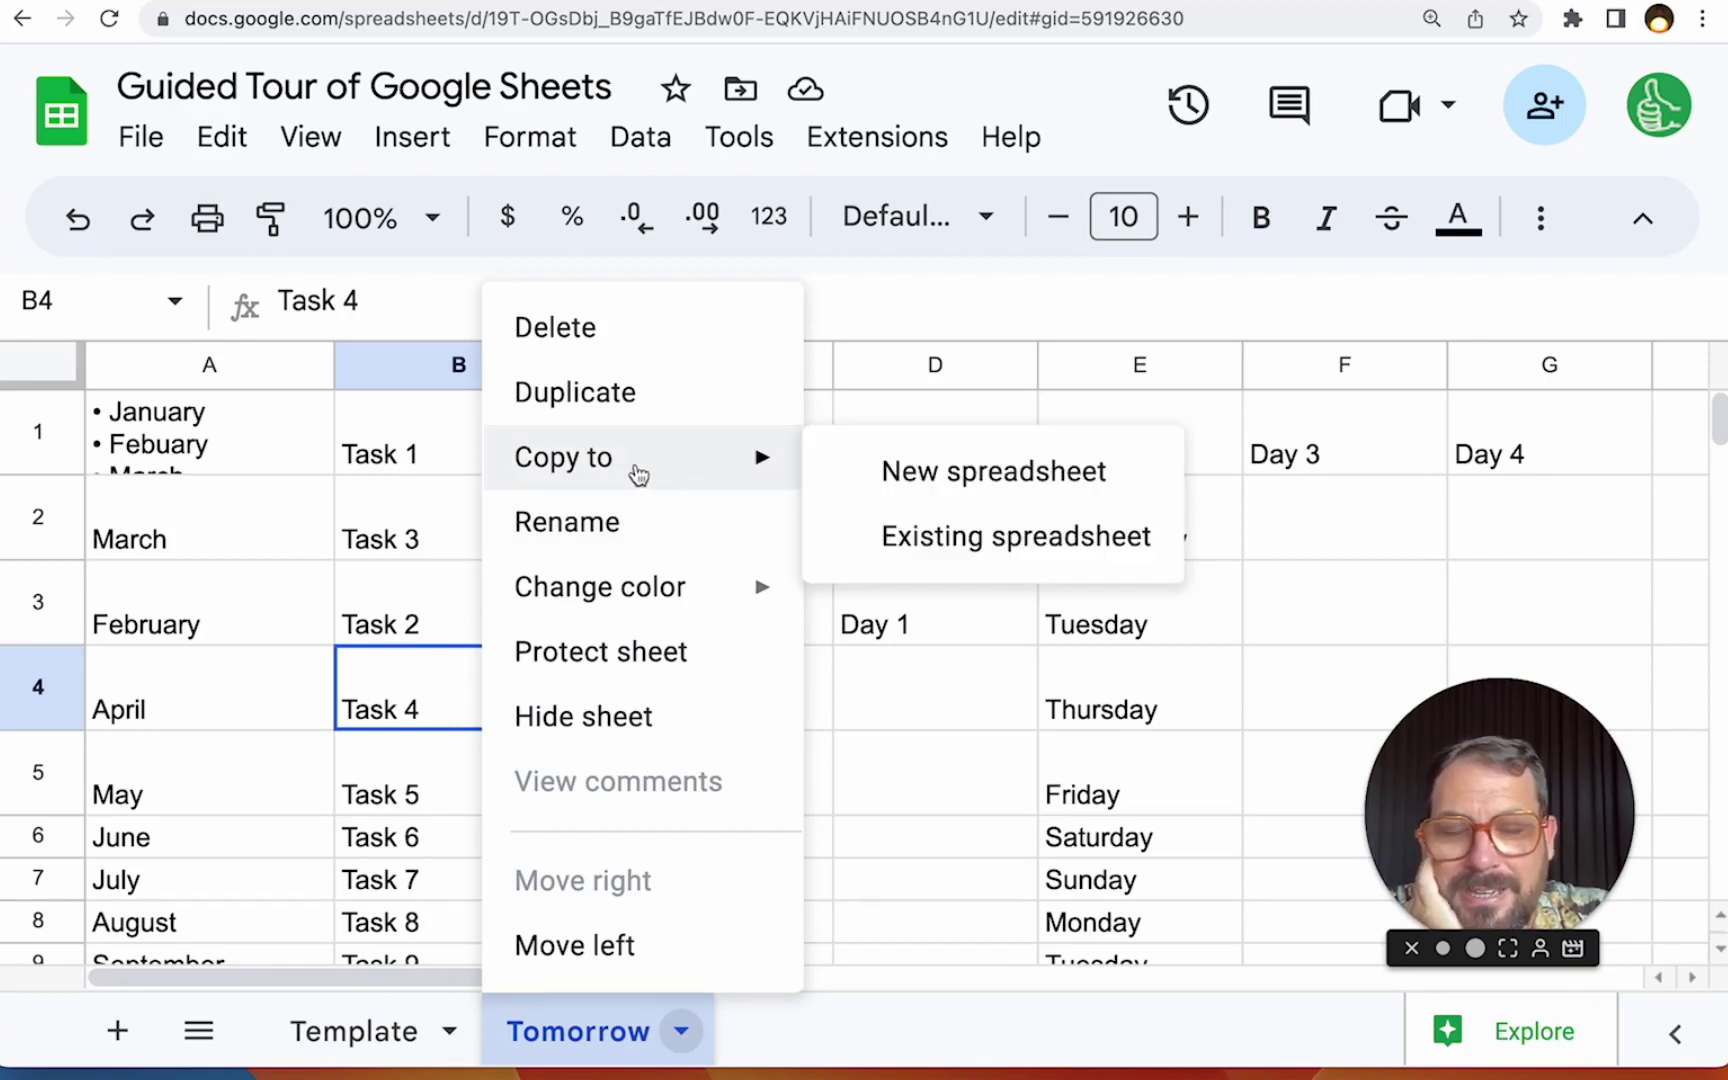
pyautogui.click(938, 697)
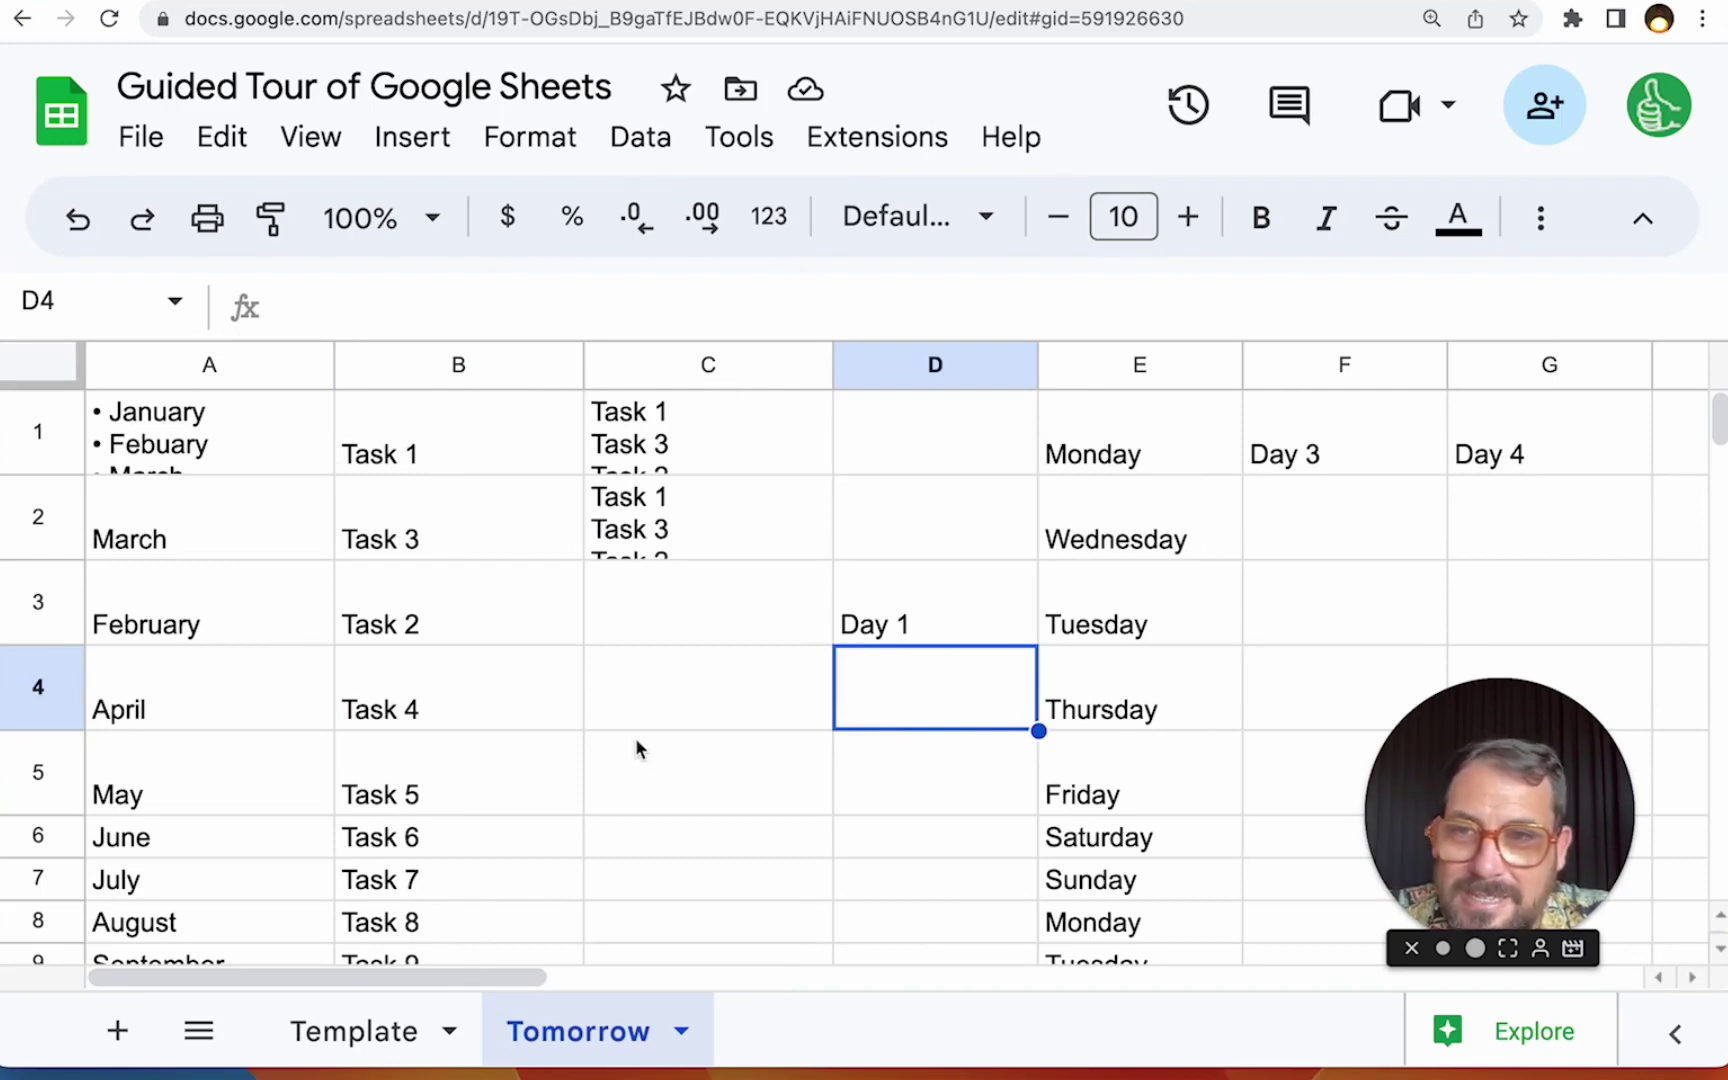
pyautogui.click(630, 553)
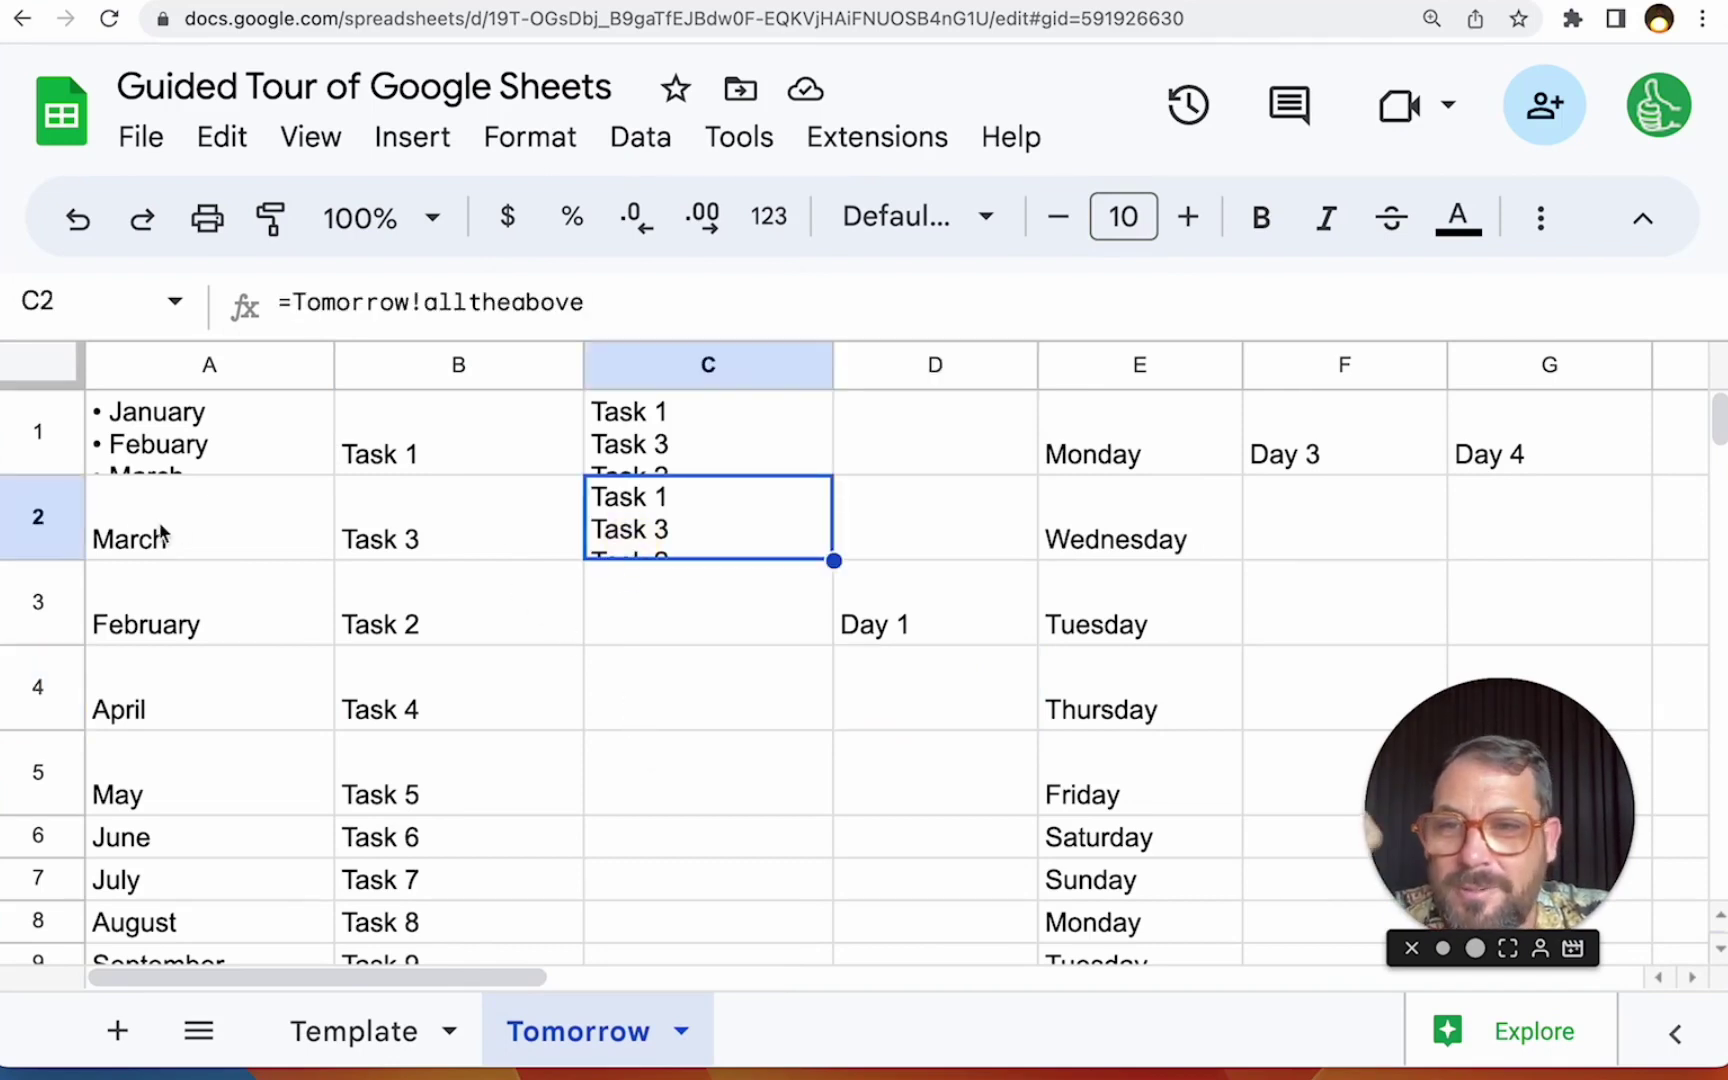
pyautogui.click(39, 518)
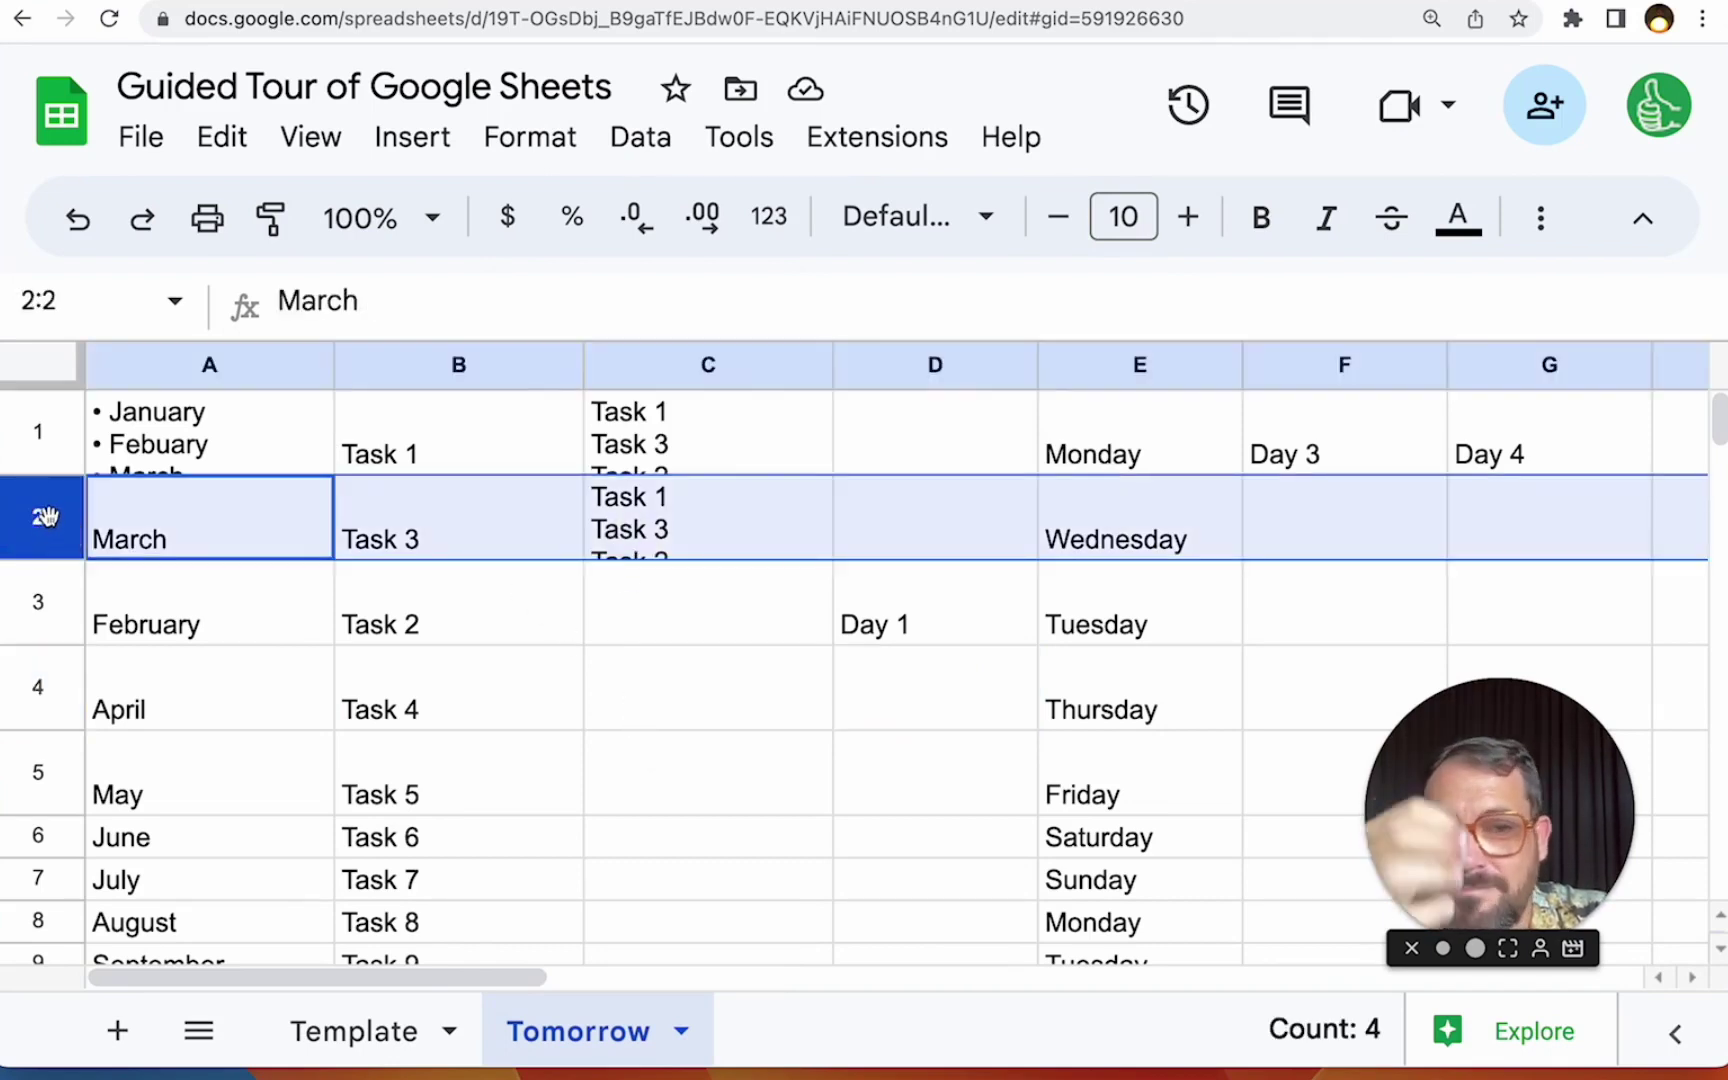
pyautogui.click(115, 292)
pyautogui.moveTo(340, 342); pyautogui.dragTo(366, 745)
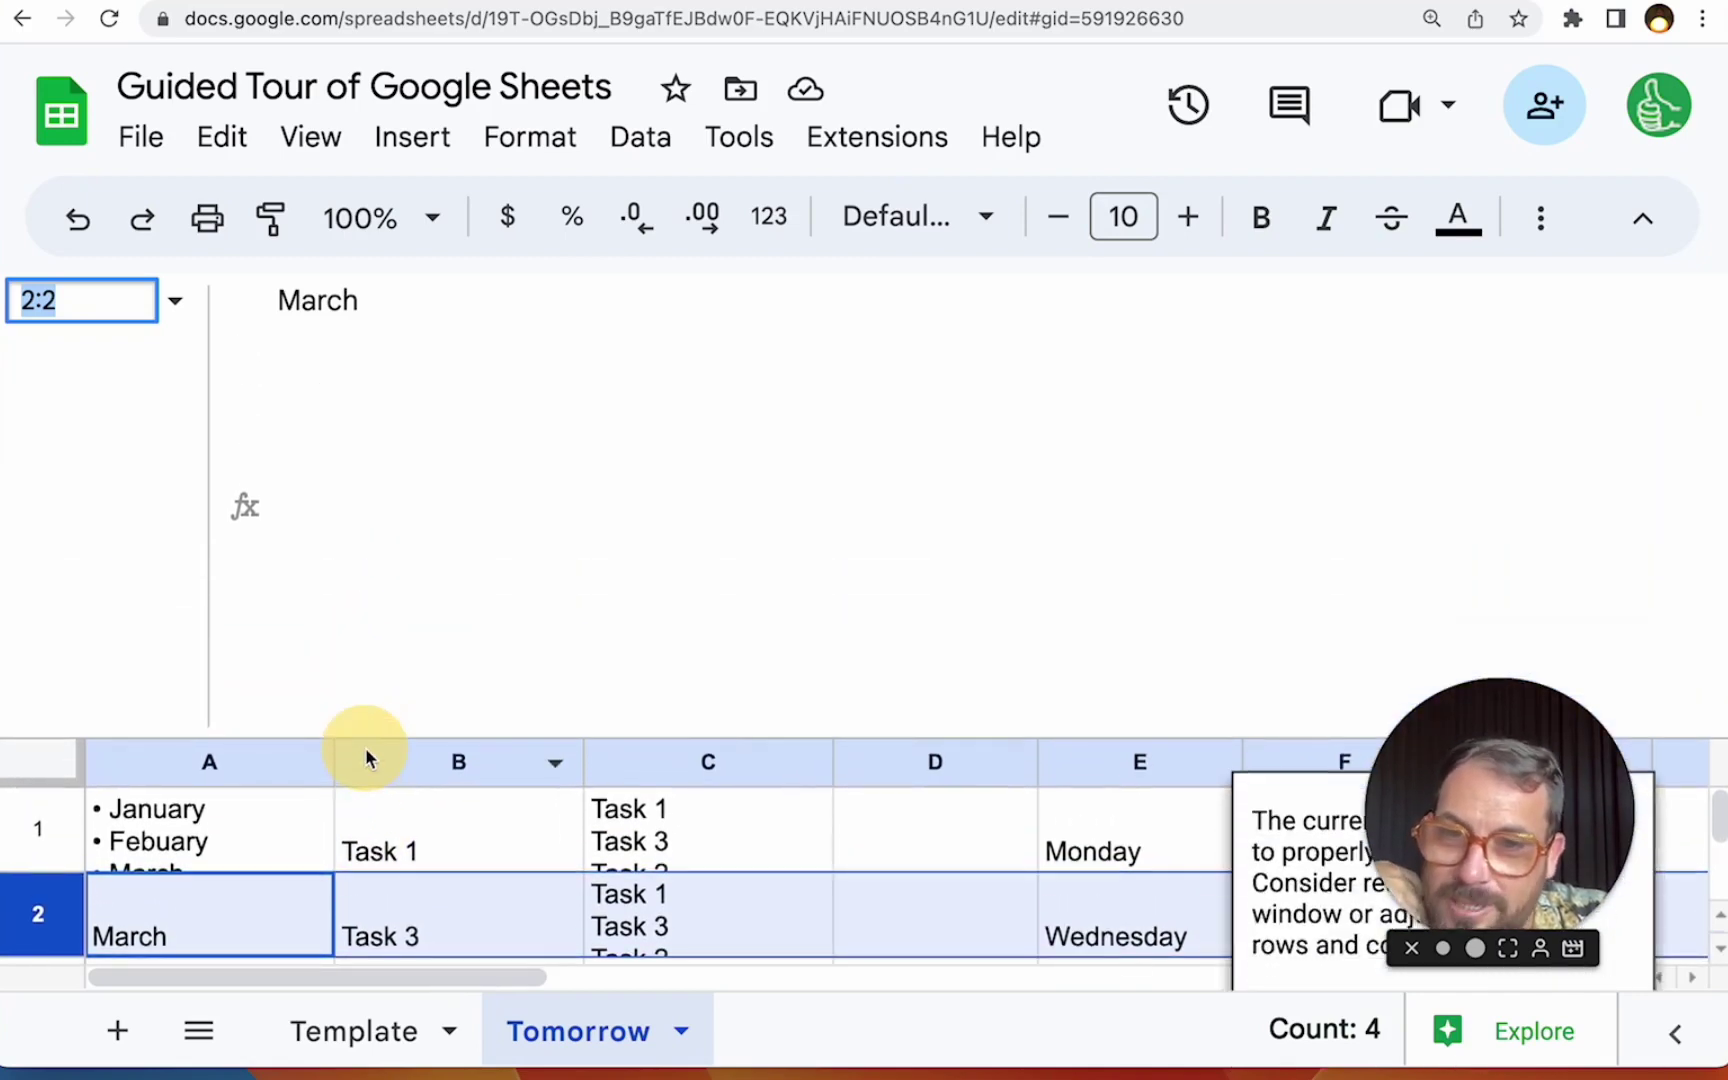
pyautogui.click(355, 828)
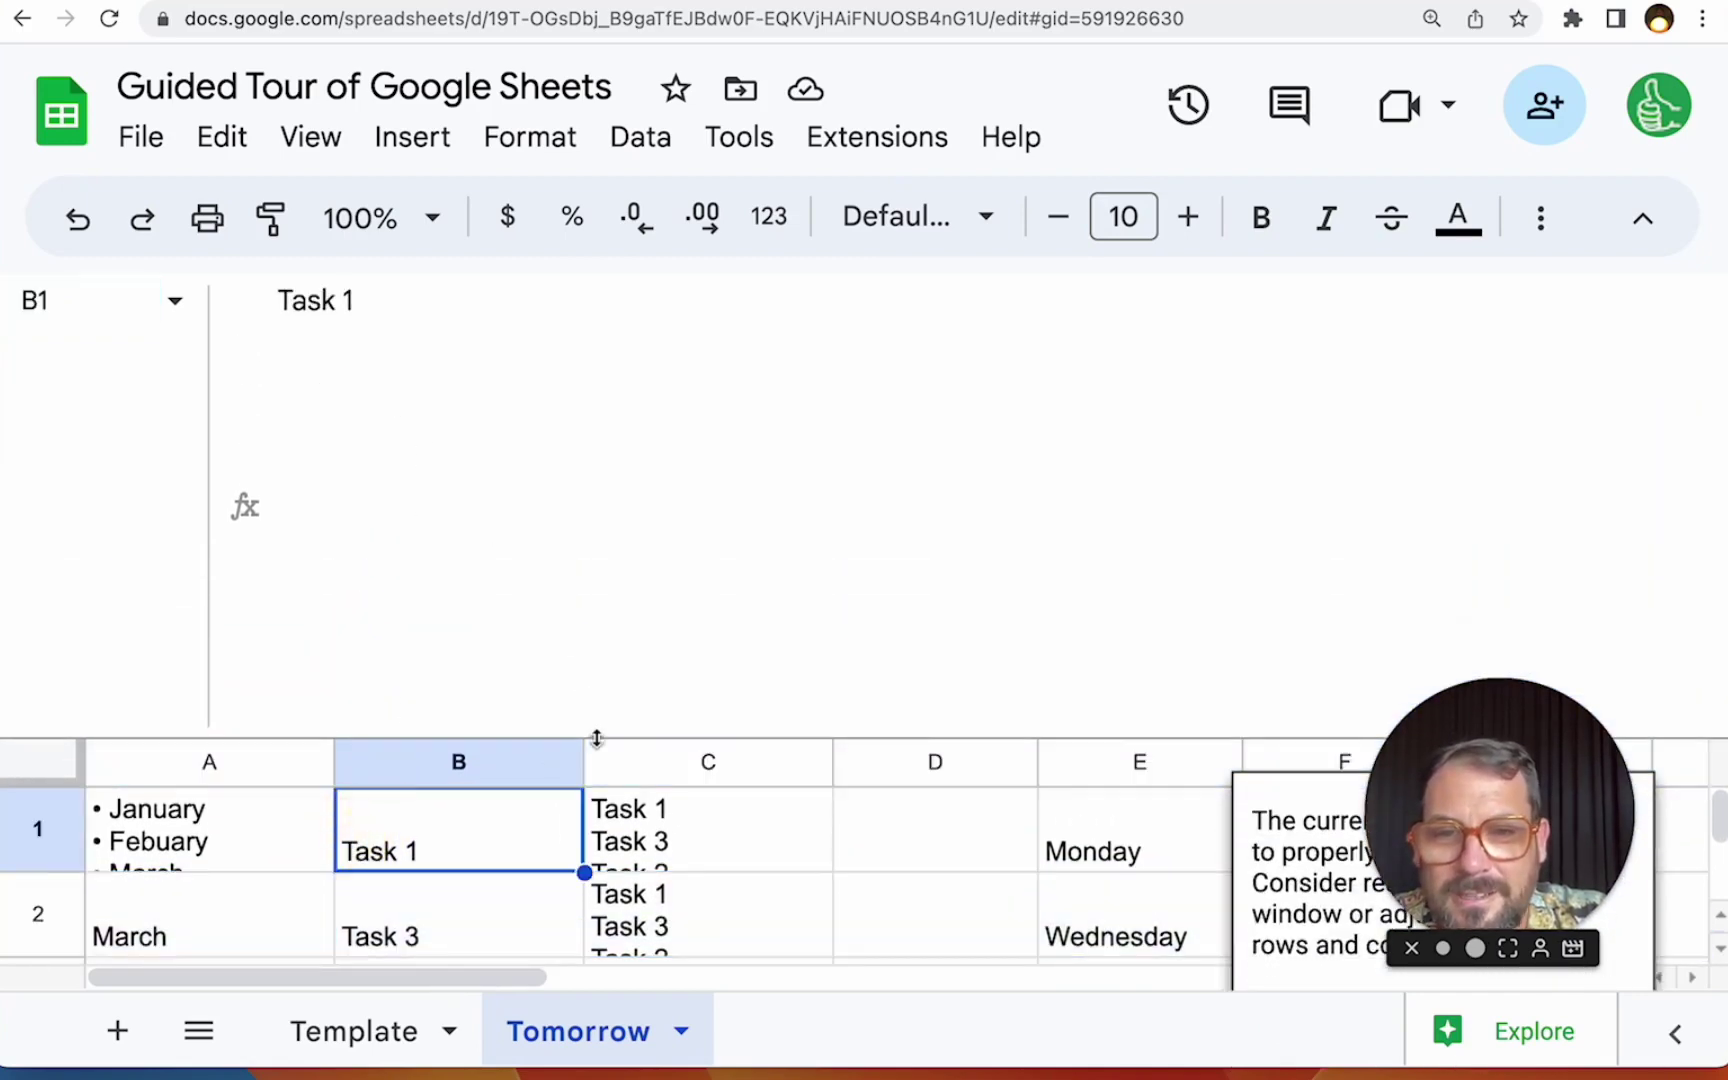
pyautogui.moveTo(590, 736); pyautogui.dragTo(648, 351)
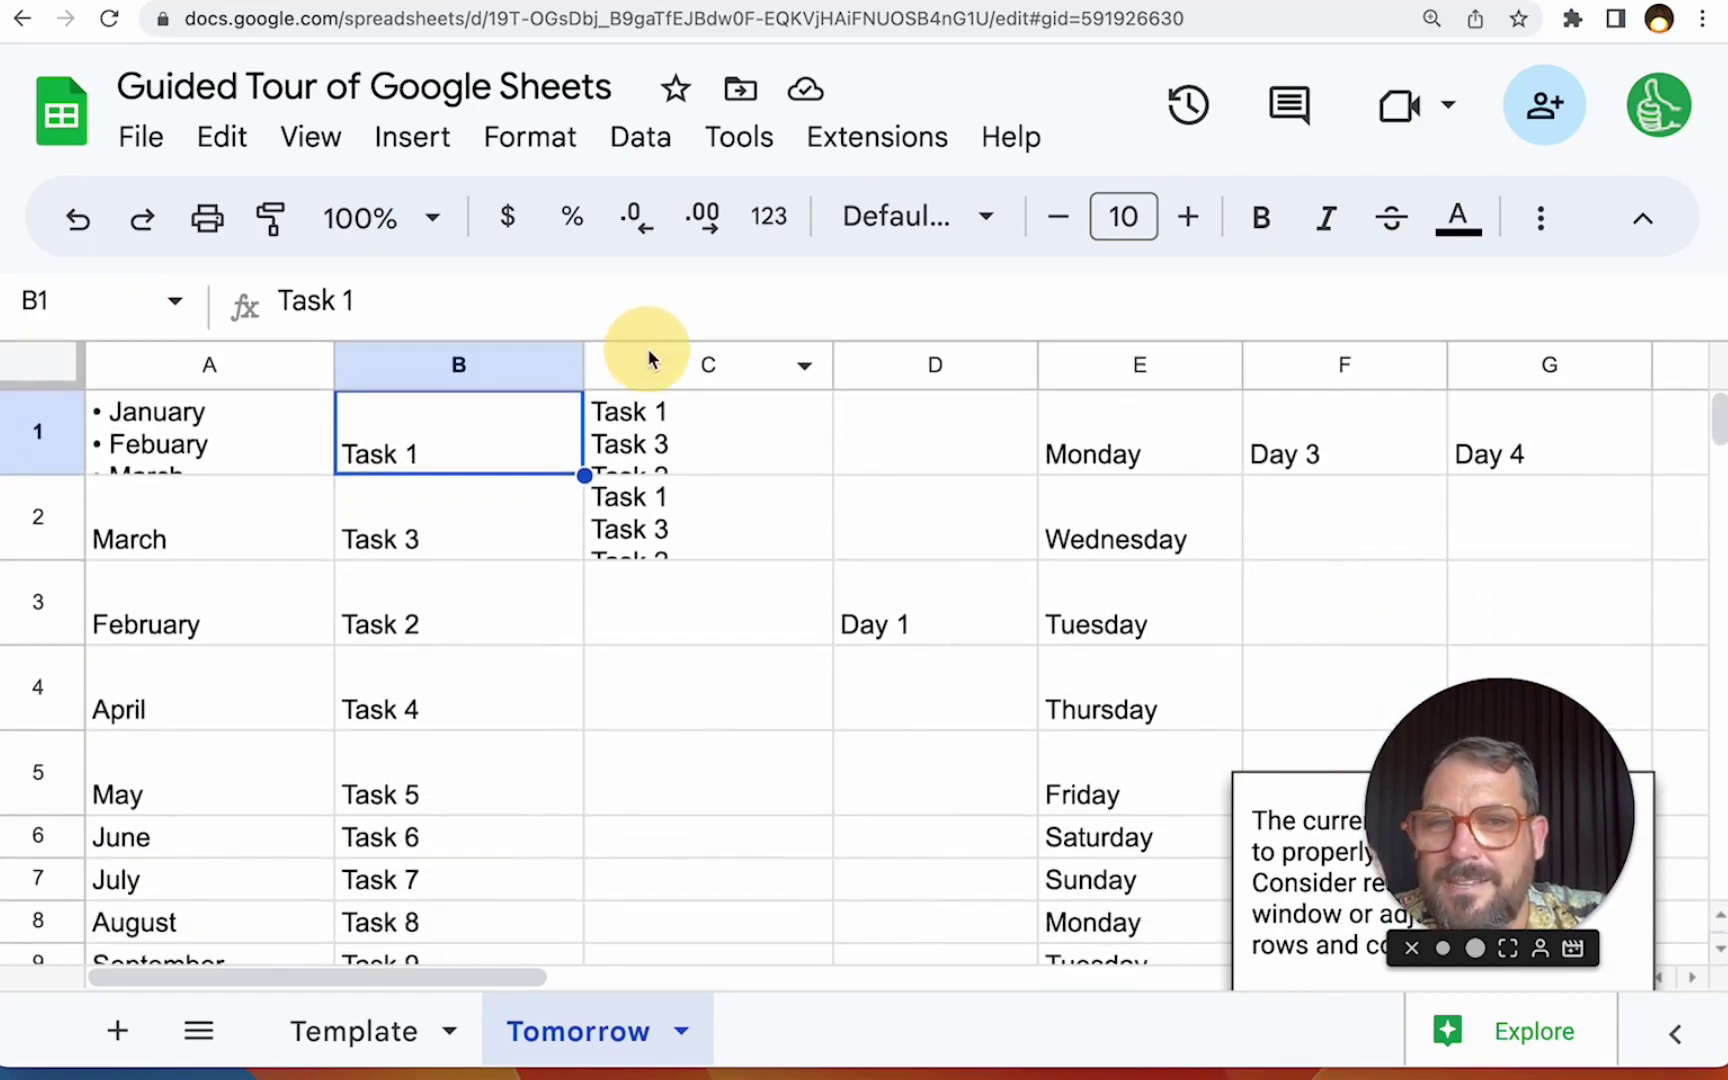
pyautogui.click(1640, 216)
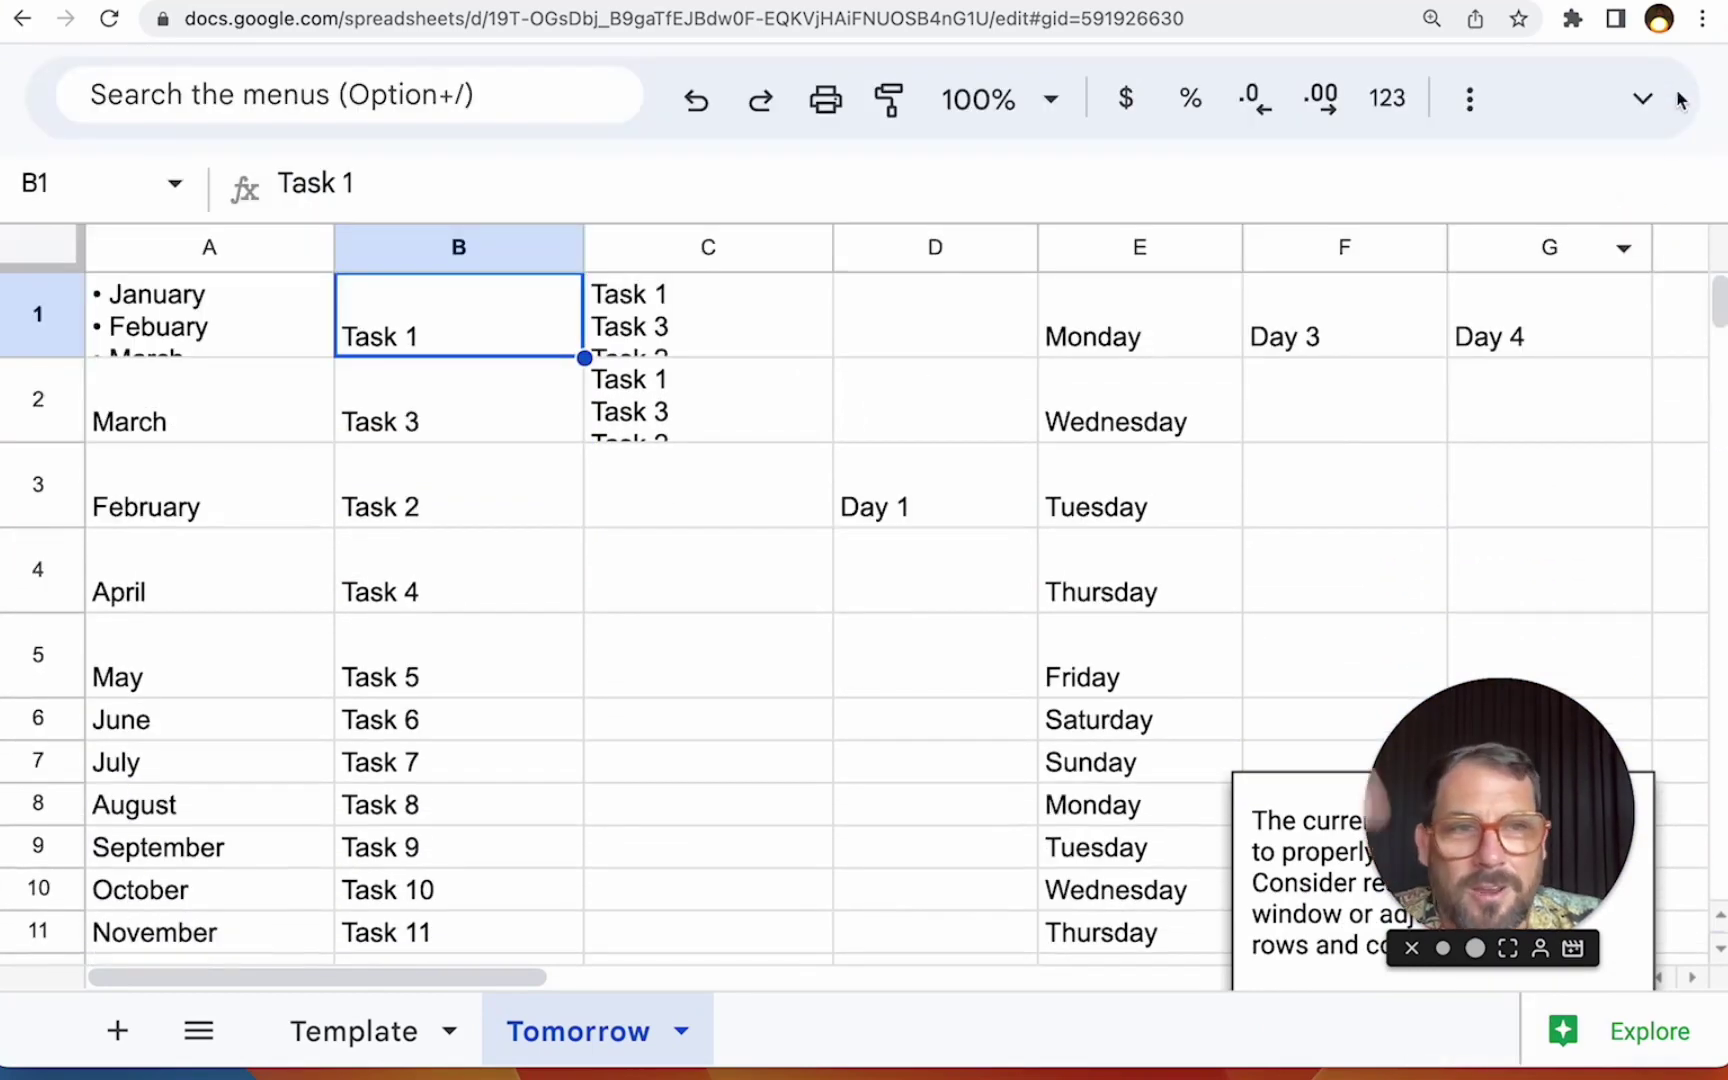
pyautogui.click(1638, 97)
pyautogui.click(838, 536)
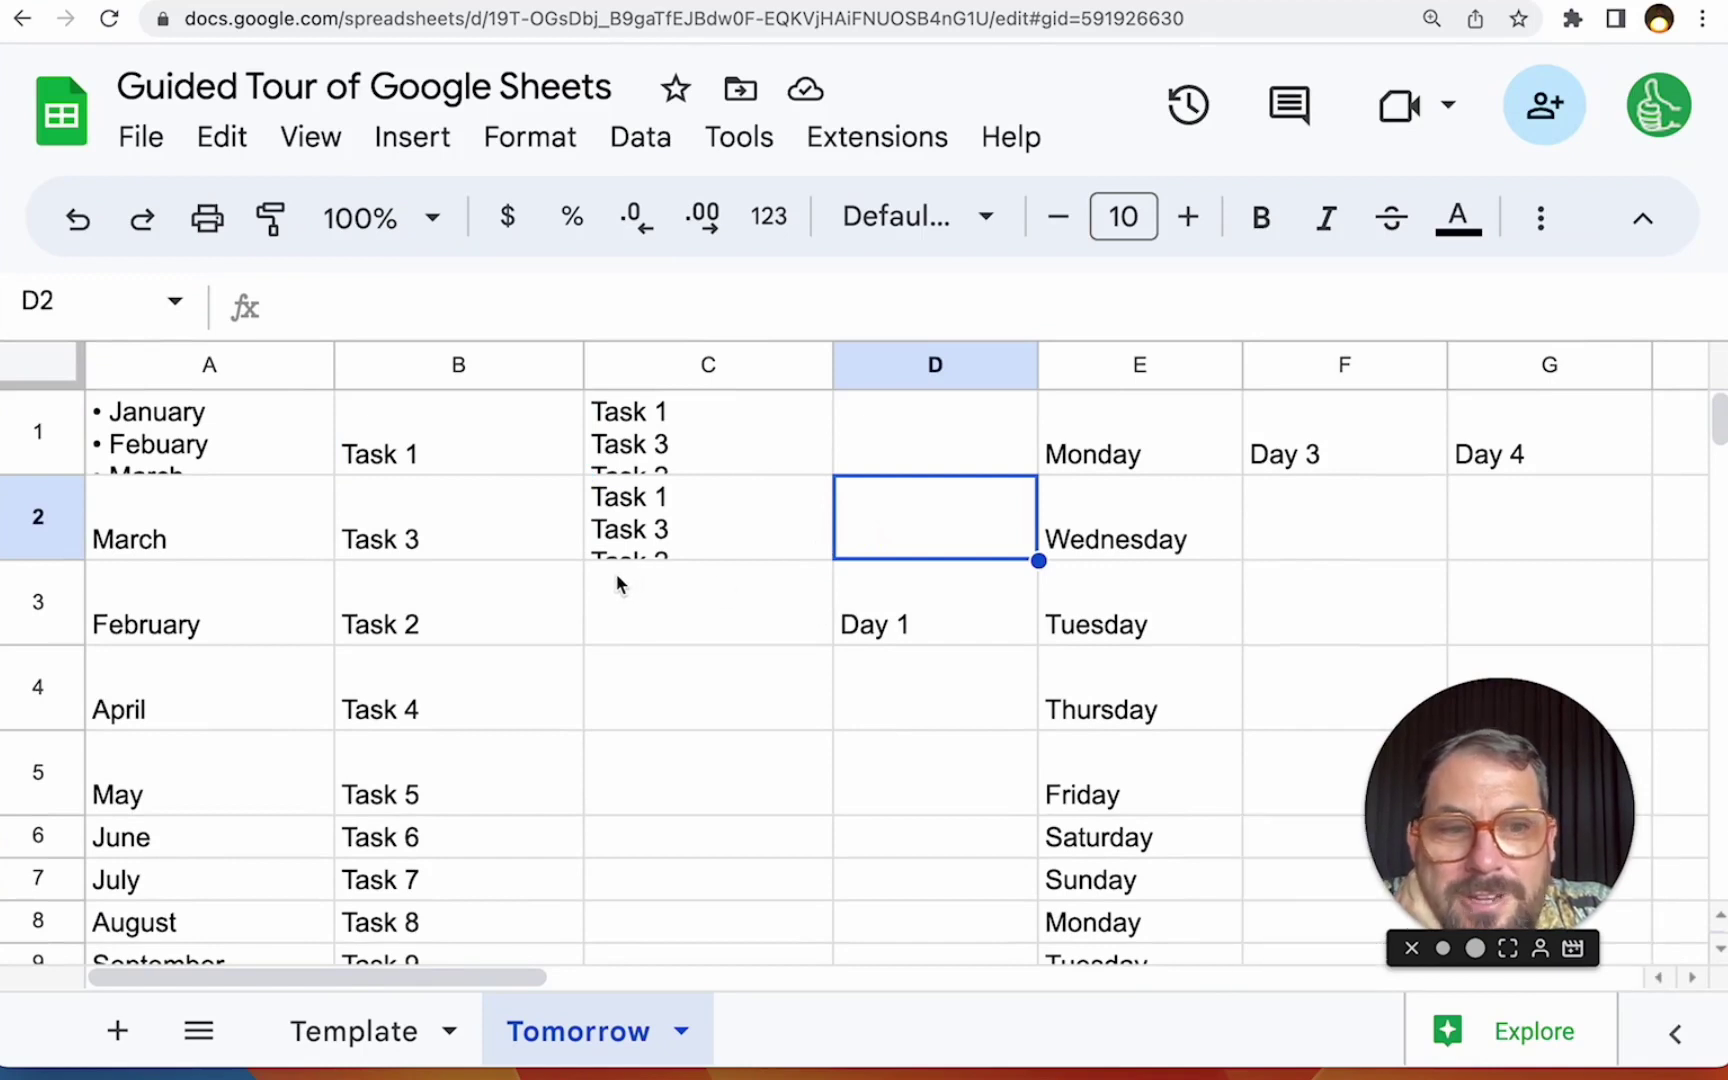
pyautogui.click(38, 574)
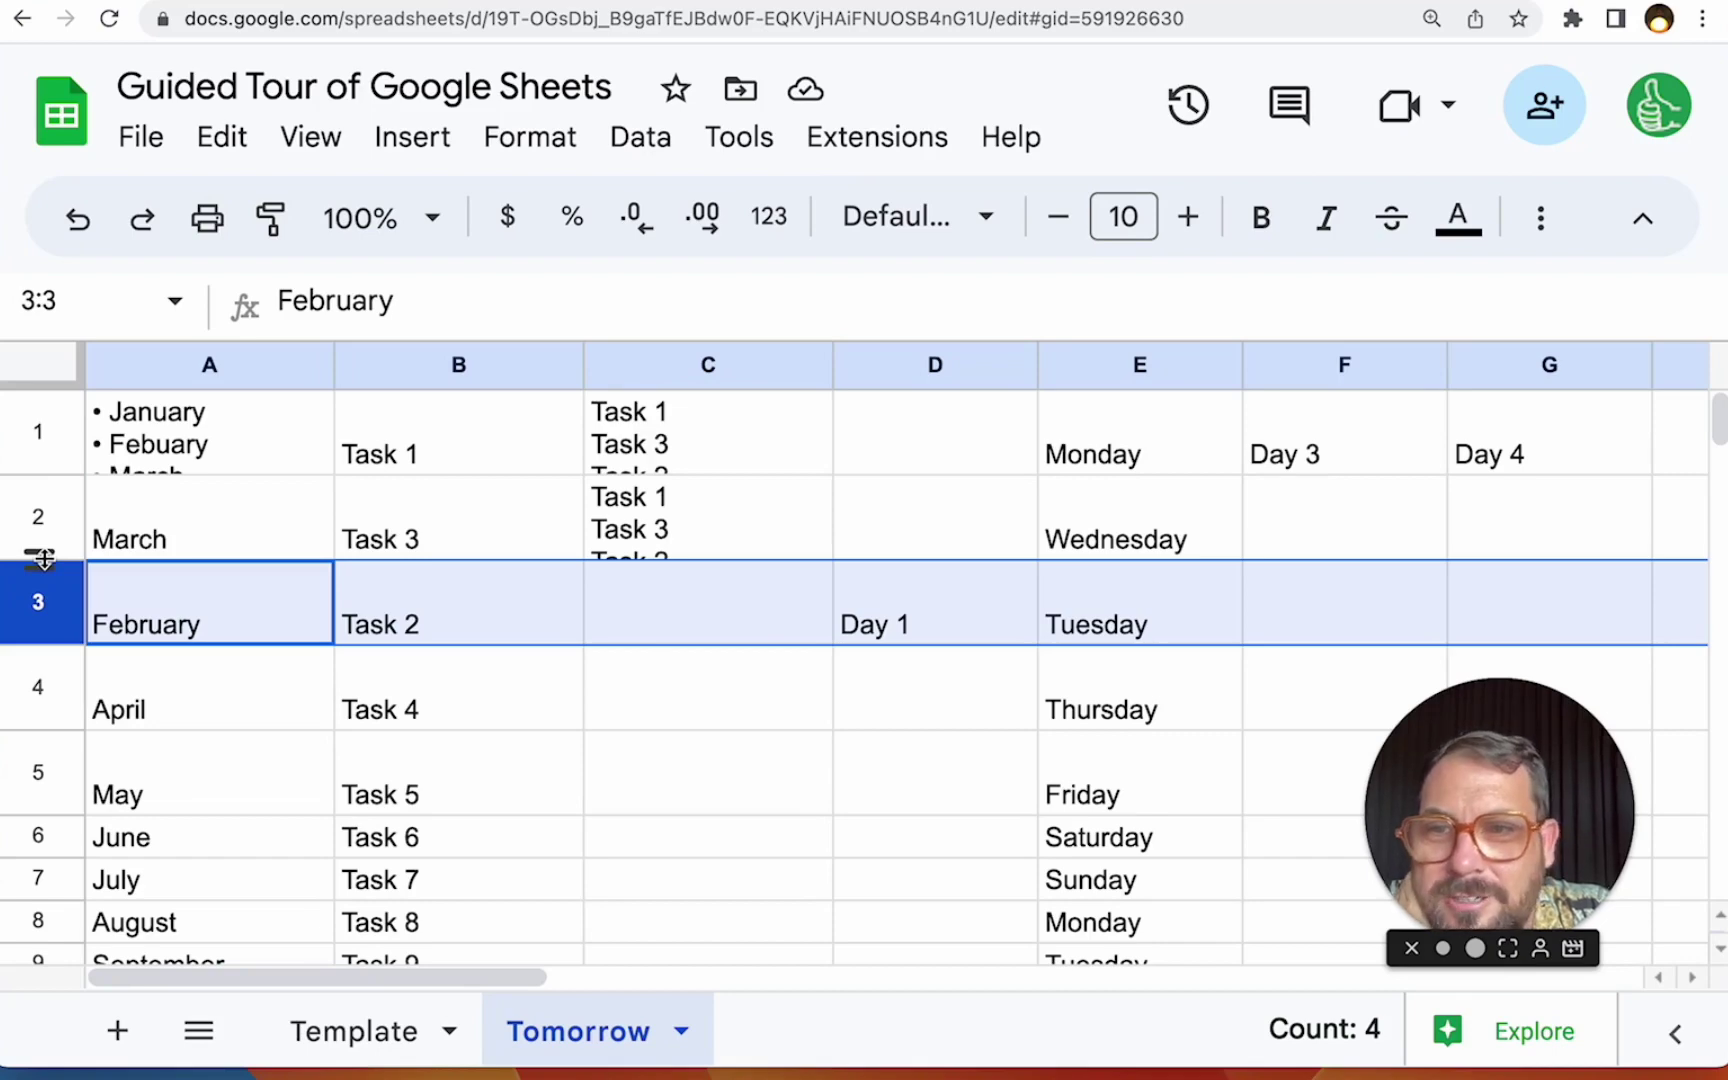
pyautogui.click(431, 493)
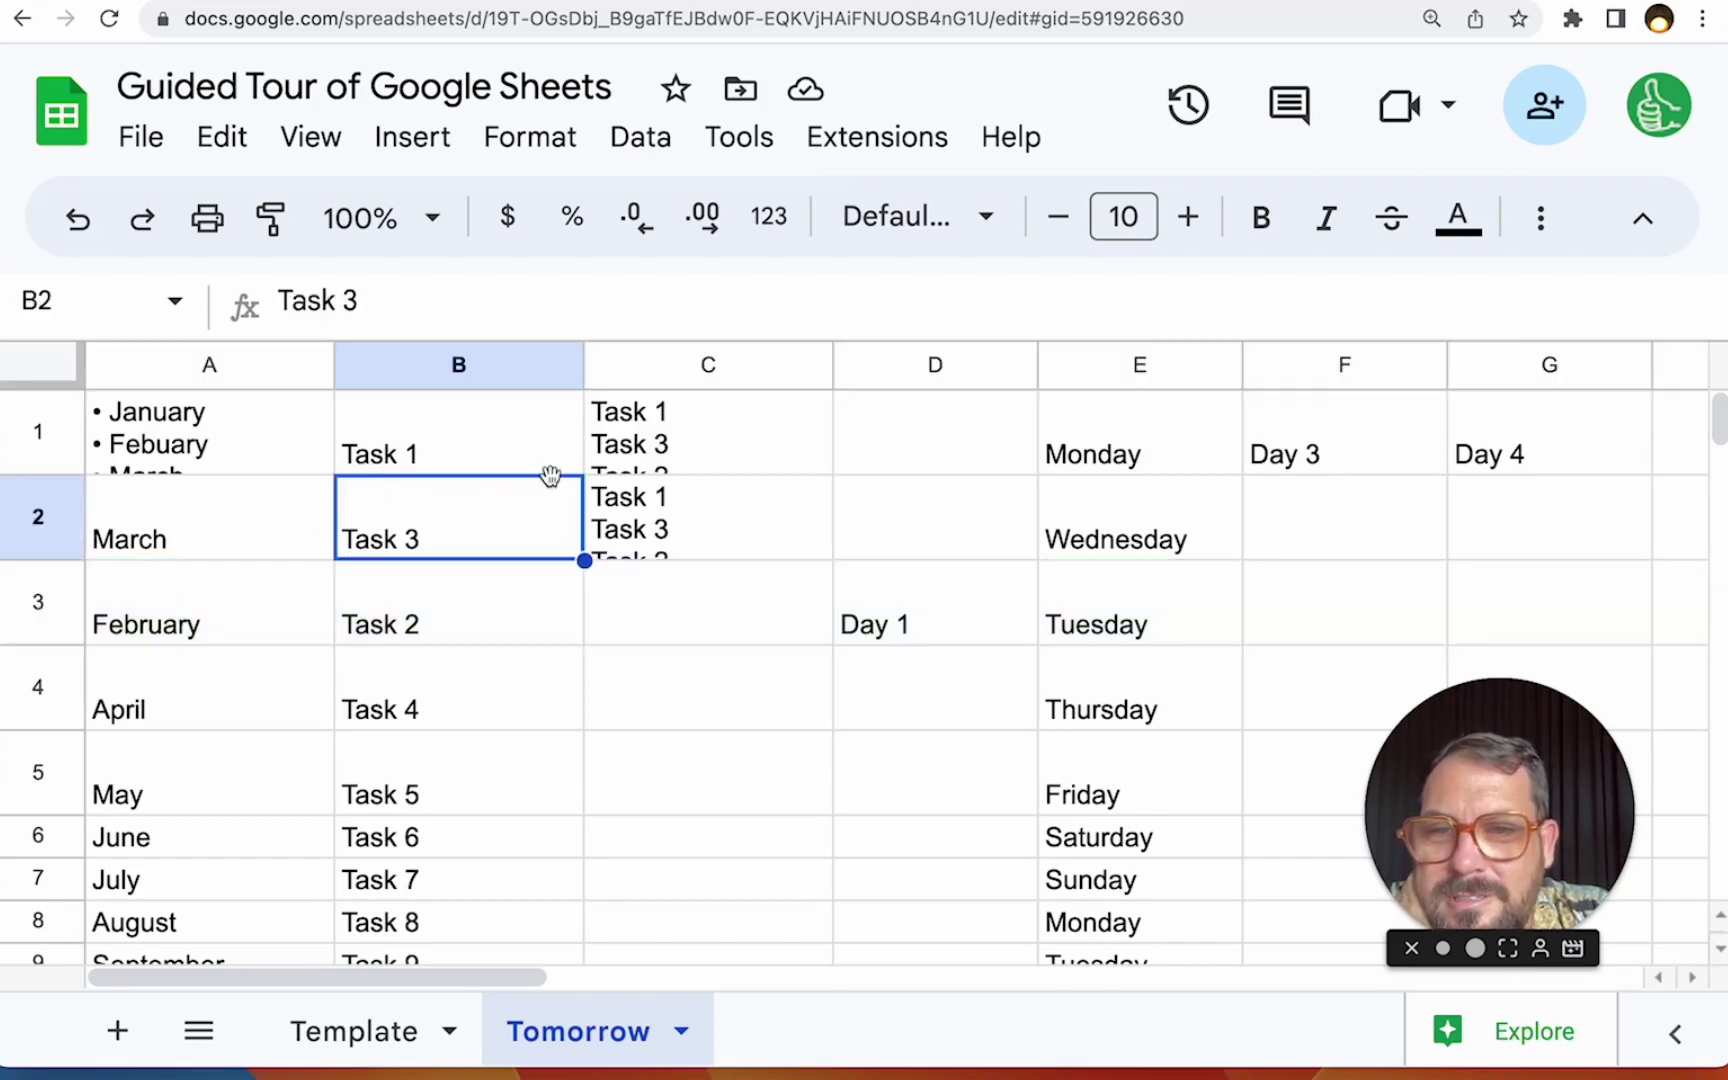